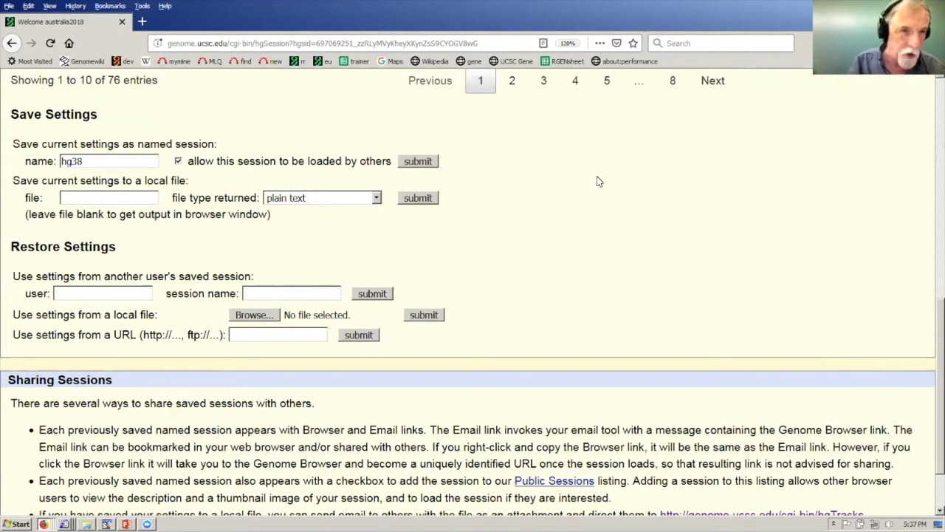
Enter the session owner's user name in Restore Settings and submit to load their session.
{"action": "left_click", "coordinate": [140, 293]}
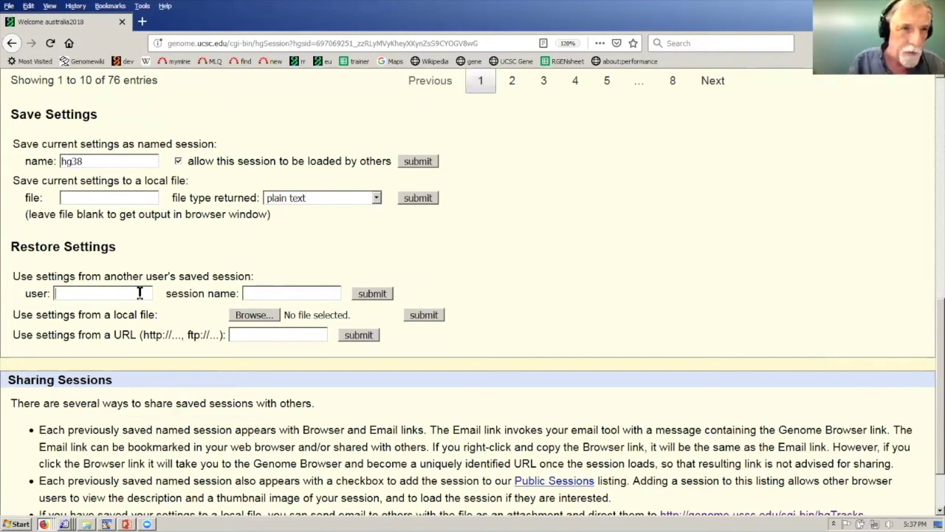
{"action": "type", "text": "example"}
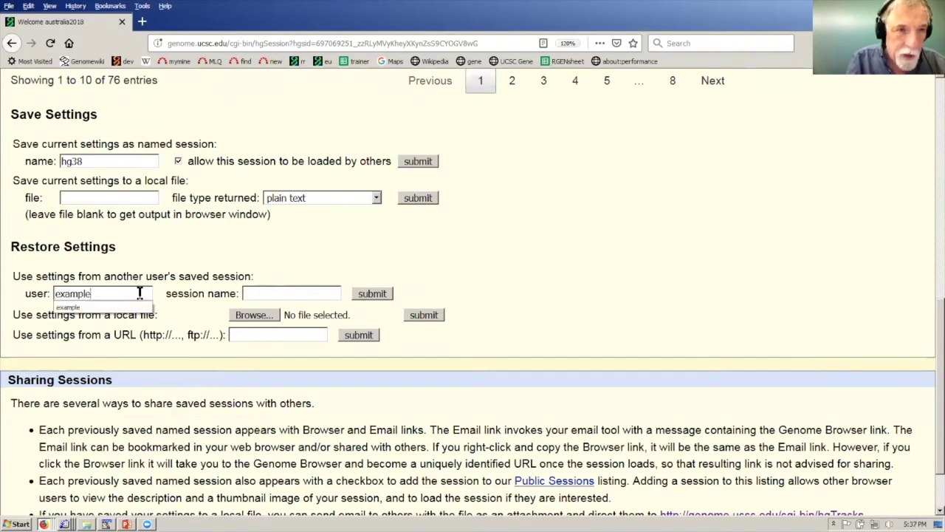
{"action": "left_click", "coordinate": [216, 250]}
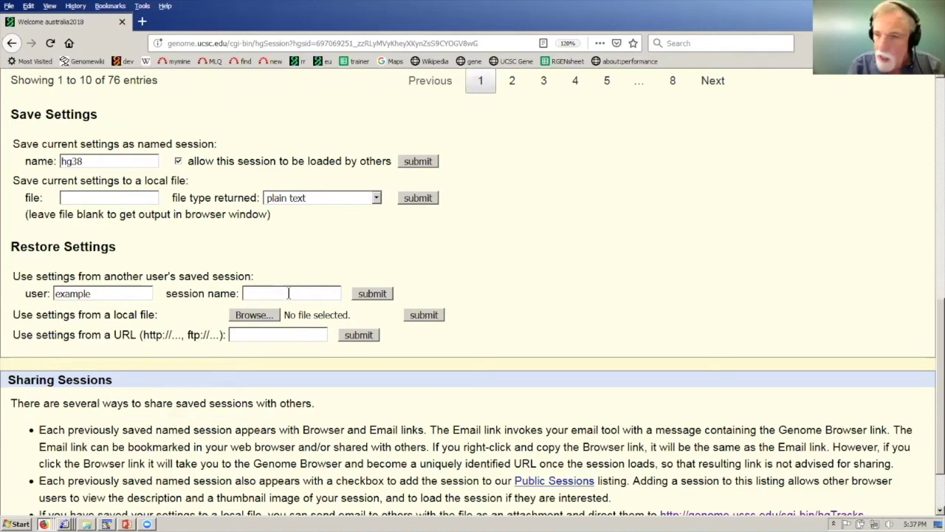
{"action": "left_click", "coordinate": [378, 293]}
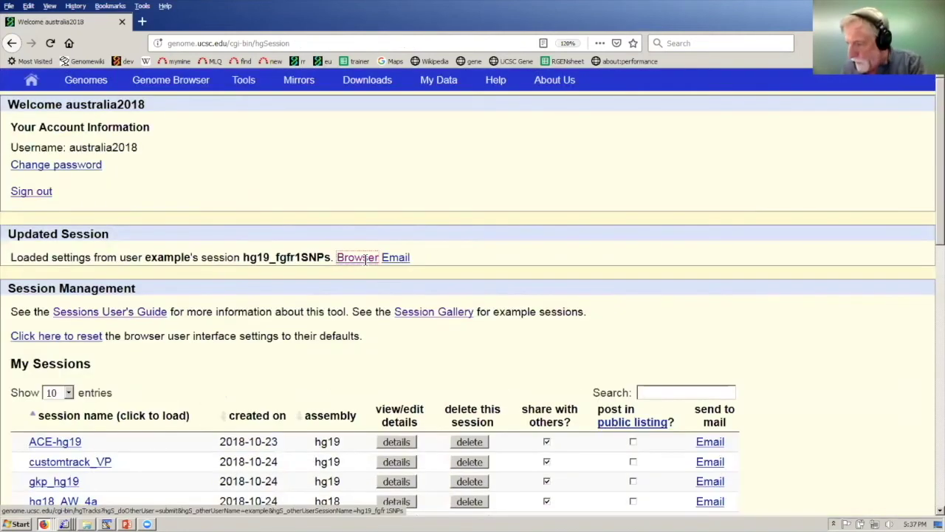
Open the loaded session in the browser at chr8:38,279,283-38,288,416 showing FGFR1.
{"action": "left_click", "coordinate": [365, 259]}
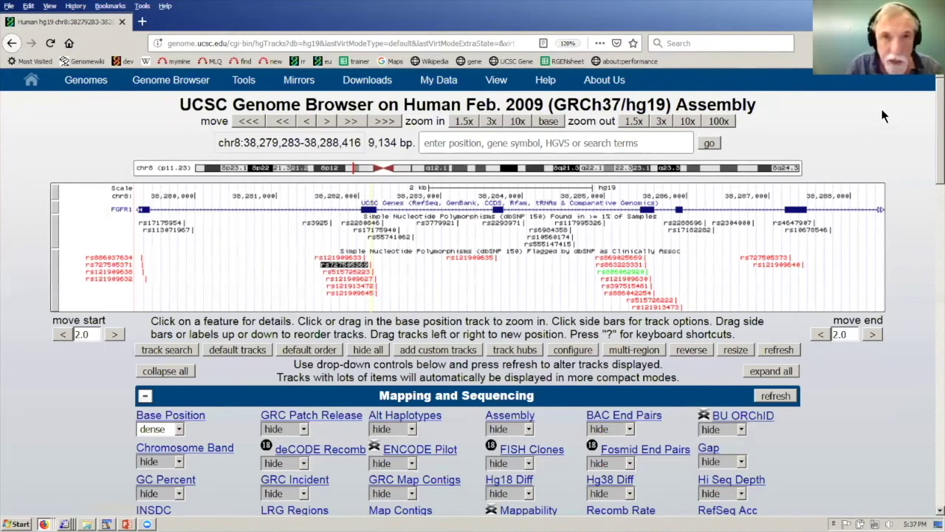
{"action": "mouse_move", "coordinate": [495, 82]}
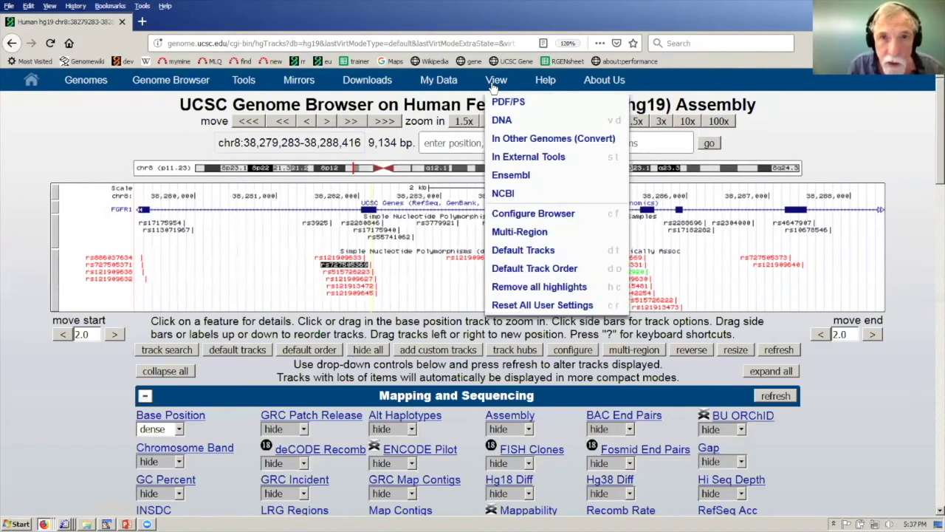
Open the extended case/color options for the current window's DNA sequence.
{"action": "left_click", "coordinate": [501, 121]}
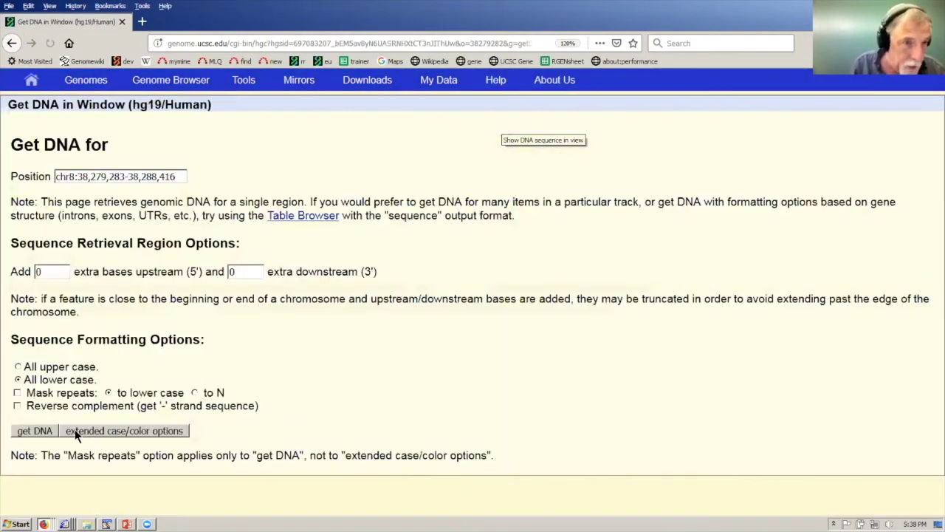
{"action": "left_click", "coordinate": [113, 434]}
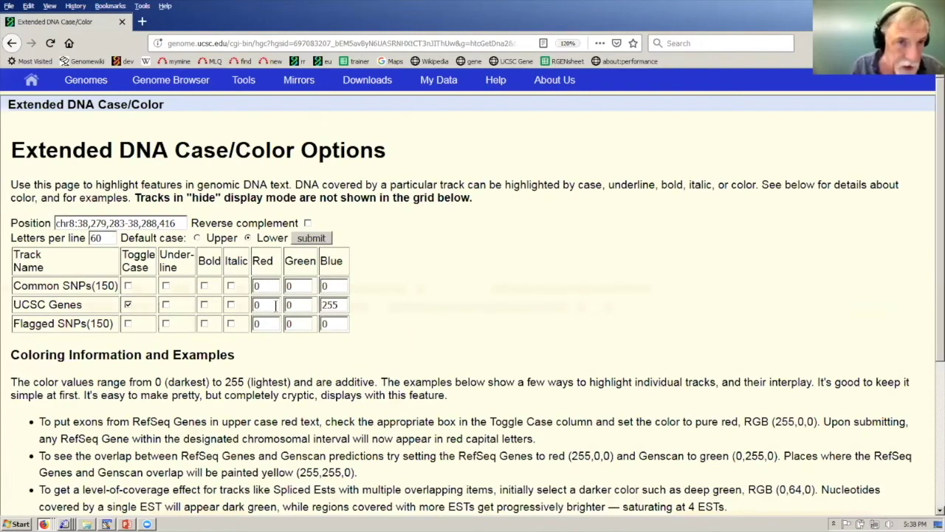
{"action": "left_click_drag", "start_coordinate": [339, 305], "coordinate": [321, 313]}
{"action": "left_click", "coordinate": [409, 311]}
{"action": "left_click", "coordinate": [254, 238]}
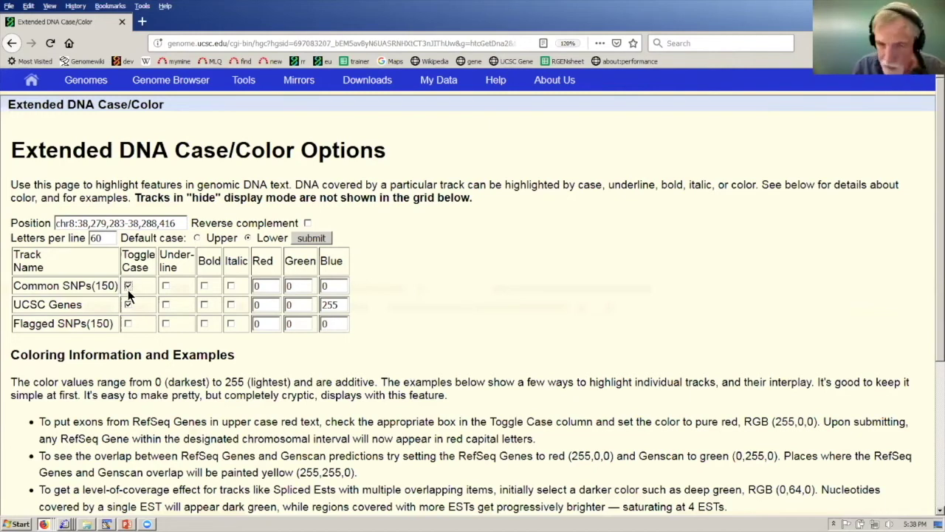
Case-toggle and underline Common and Flagged SNPs, with red 255 and green 255 respectively.
{"action": "left_click", "coordinate": [128, 324]}
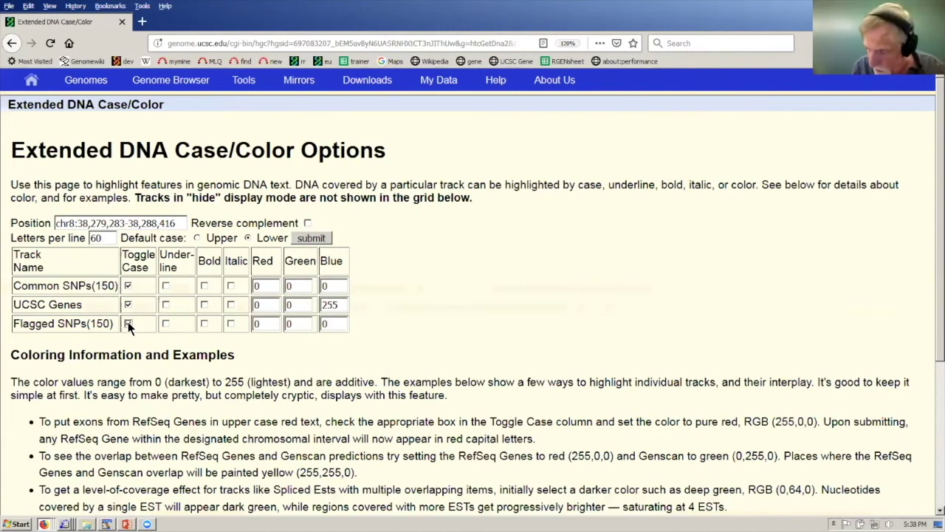
{"action": "double_click", "coordinate": [272, 290]}
{"action": "type", "text": "255"}
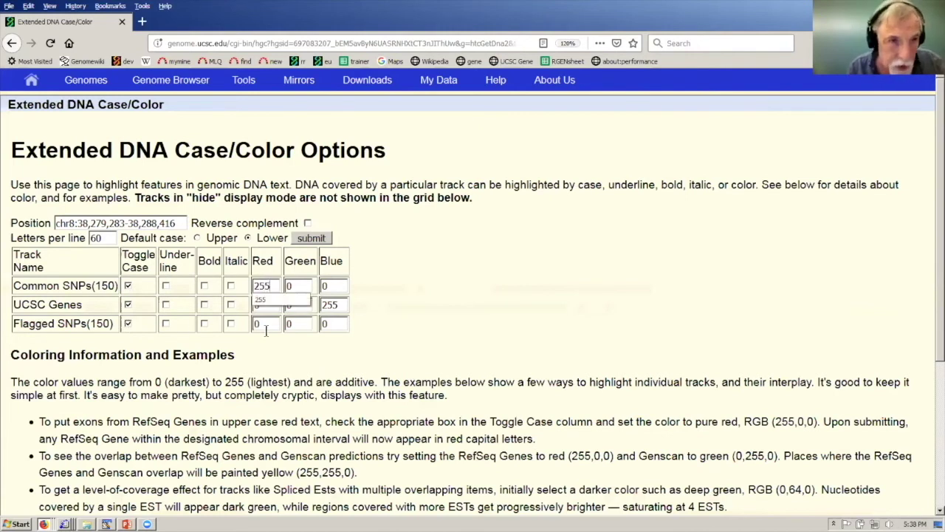
{"action": "double_click", "coordinate": [292, 325]}
{"action": "type", "text": "255"}
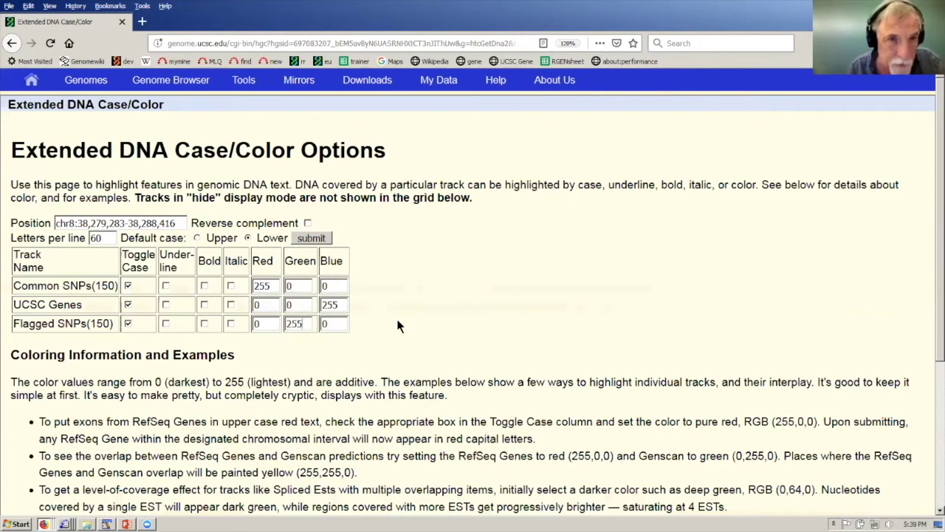
{"action": "left_click", "coordinate": [167, 323]}
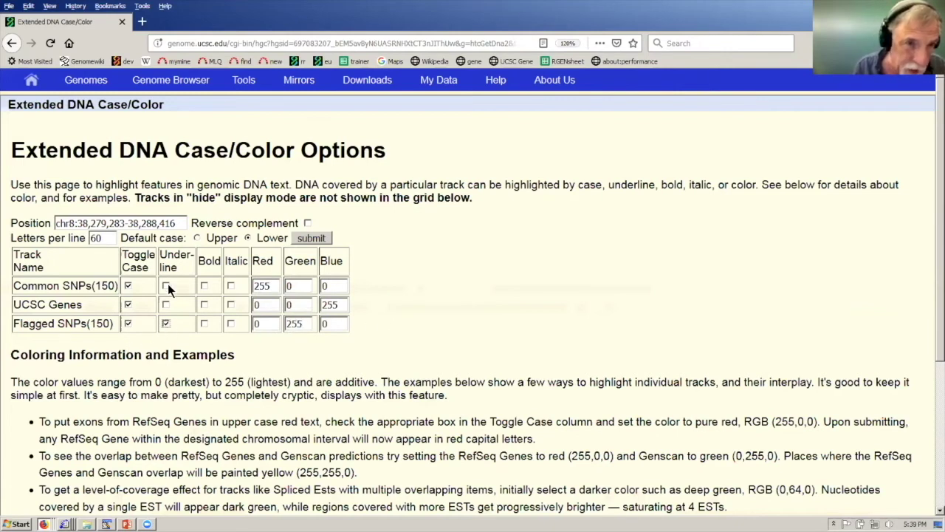
{"action": "left_click", "coordinate": [167, 285]}
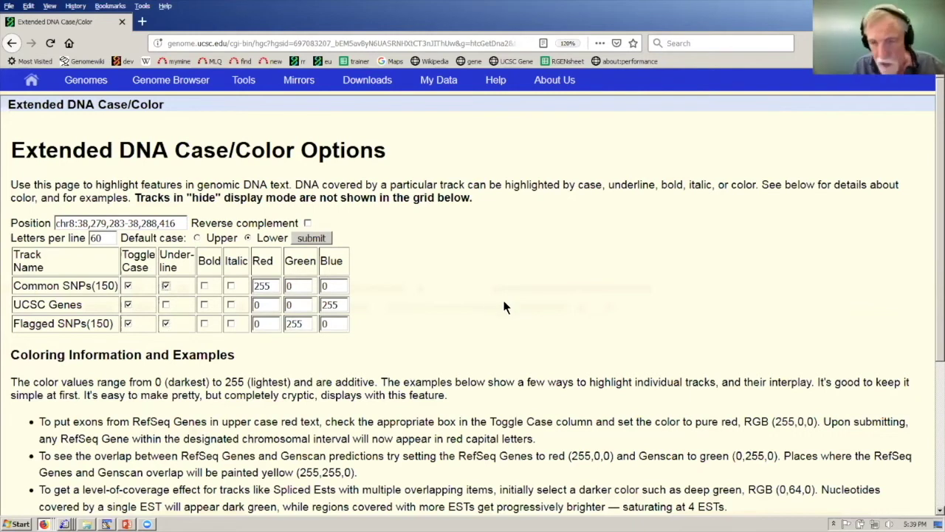
{"action": "left_click", "coordinate": [313, 239]}
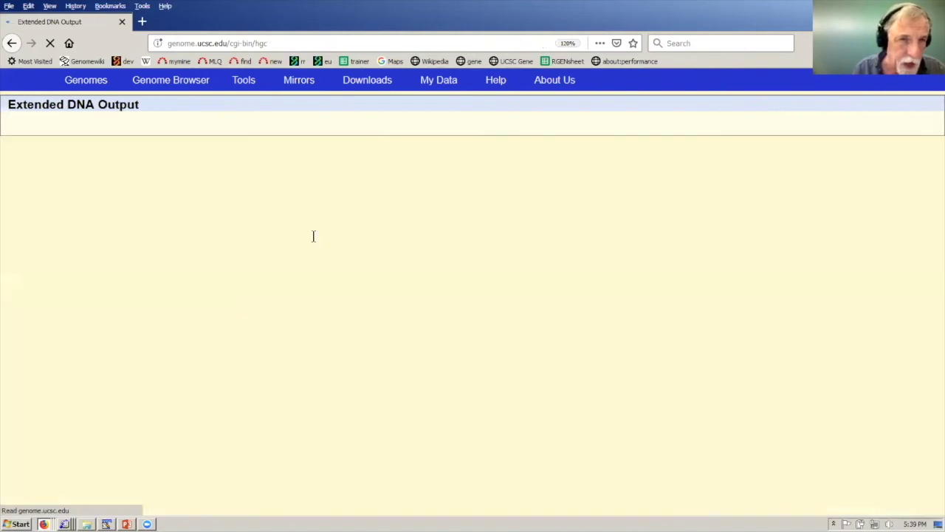
{"action": "left_click_drag", "start_coordinate": [231, 156], "coordinate": [346, 162]}
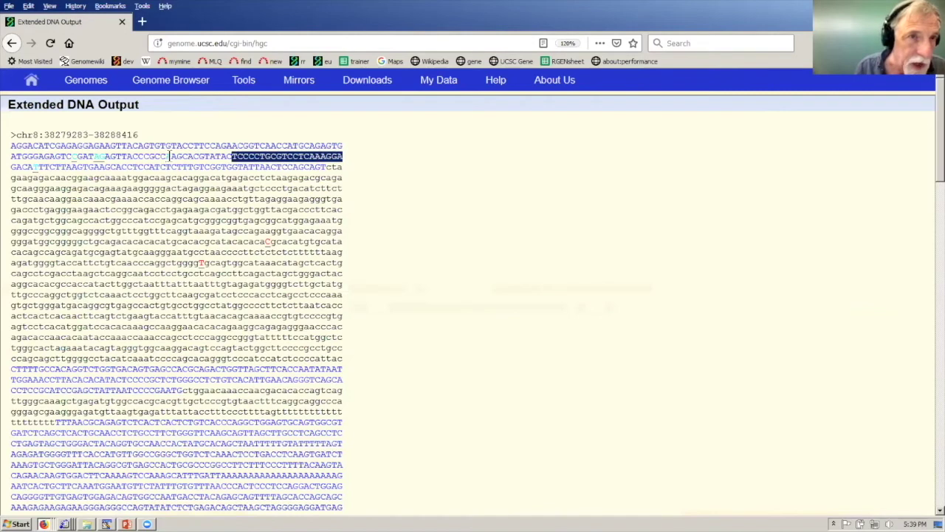
{"action": "left_click_drag", "start_coordinate": [171, 156], "coordinate": [166, 156]}
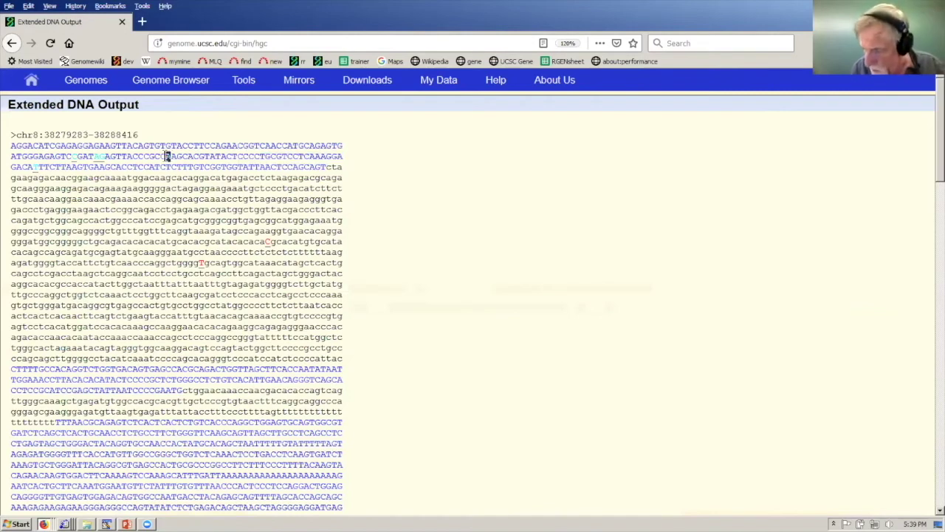
{"action": "left_click", "coordinate": [167, 156]}
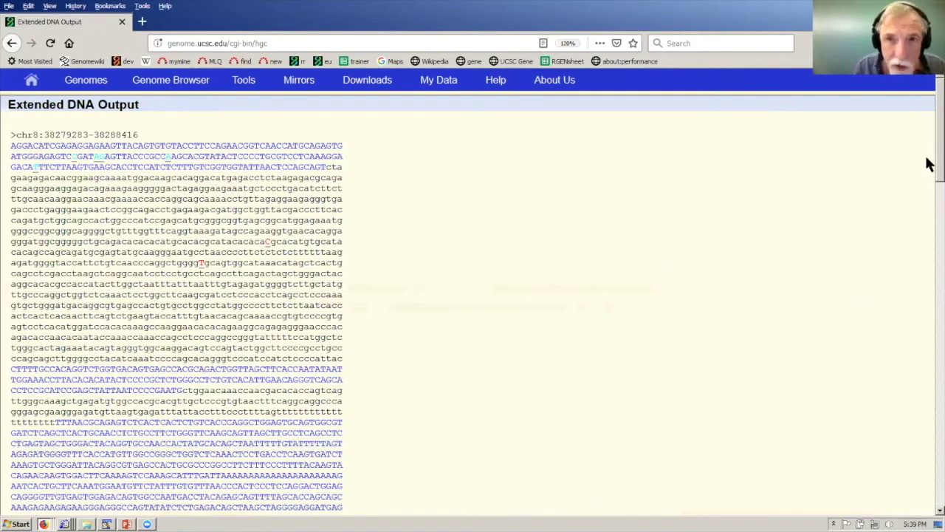
{"action": "scroll", "coordinate": [929, 169], "scroll_direction": "down", "scroll_amount": 3}
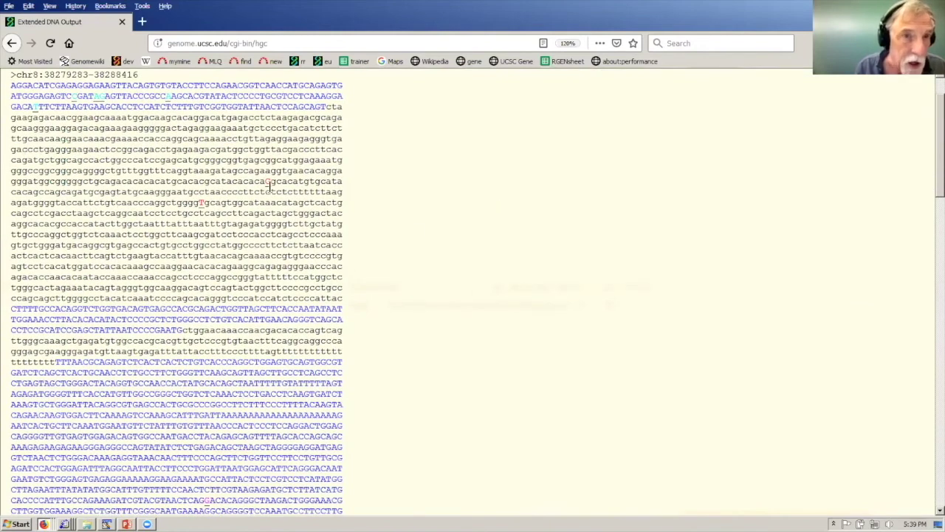
{"action": "left_click_drag", "start_coordinate": [270, 182], "coordinate": [264, 183]}
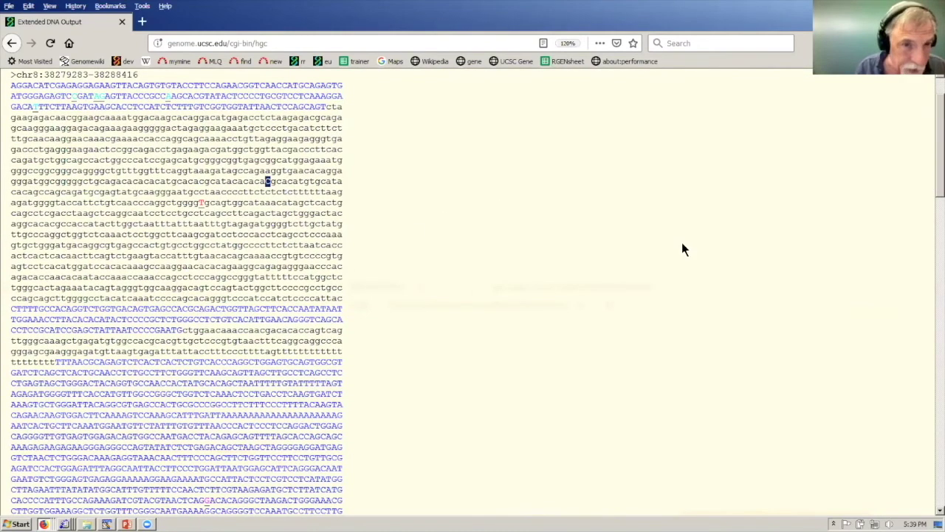
{"action": "left_click", "coordinate": [650, 249]}
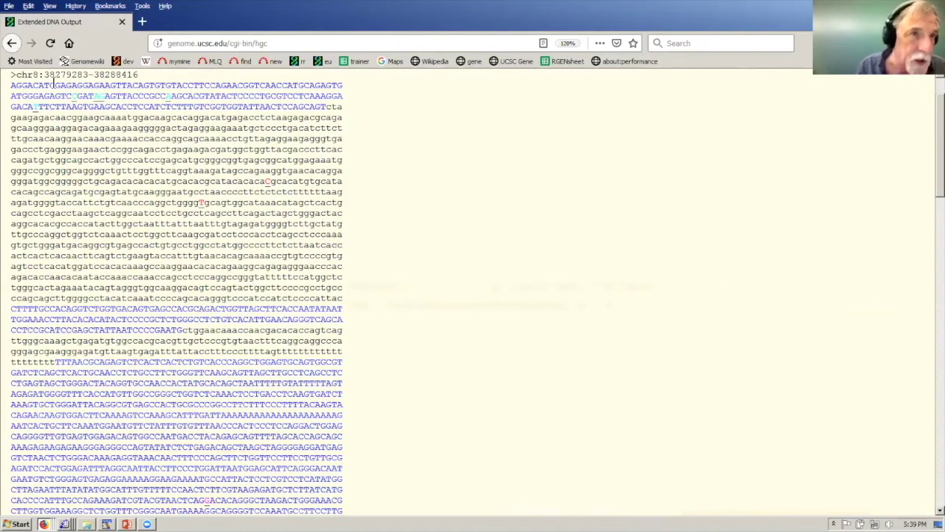
{"action": "left_click_drag", "start_coordinate": [59, 85], "coordinate": [54, 85]}
{"action": "left_click", "coordinate": [11, 44]}
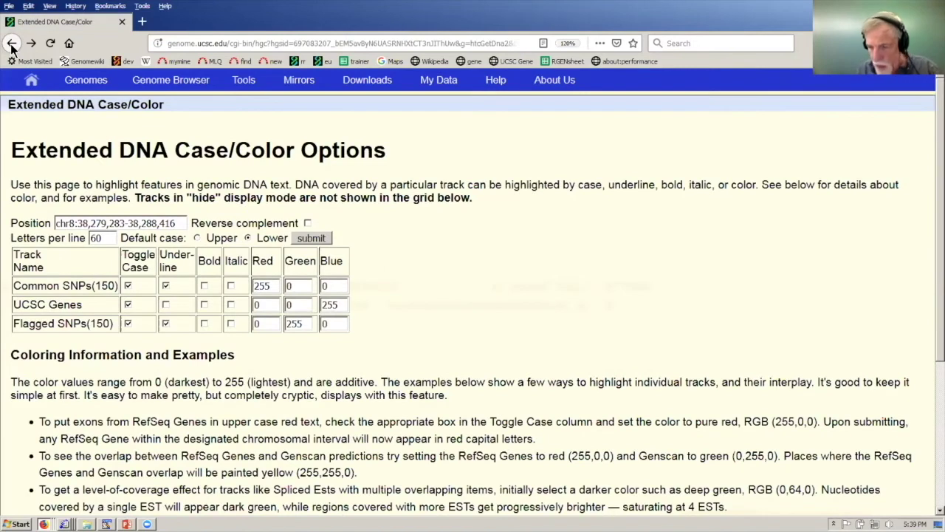
Return to the FGFR1 track view and shade a stretch near the gene's end.
{"action": "mouse_move", "coordinate": [237, 79]}
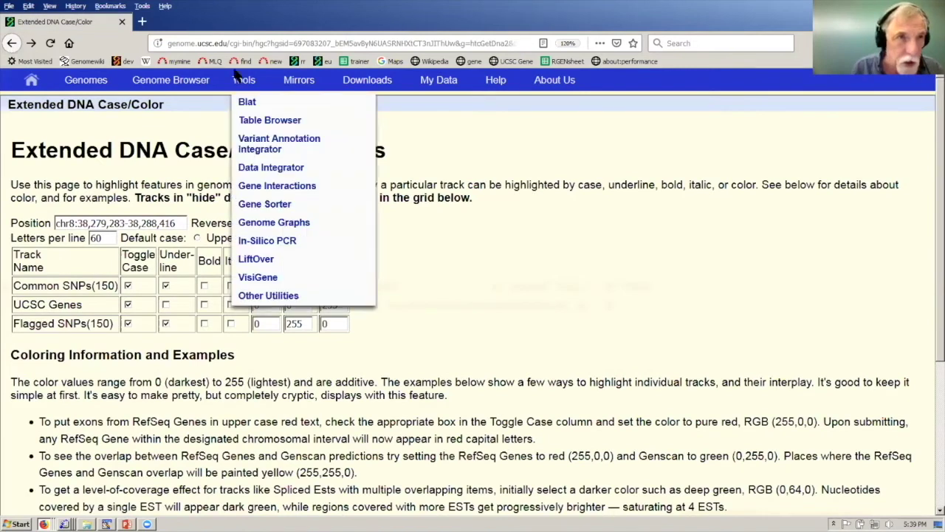
{"action": "left_click", "coordinate": [194, 83]}
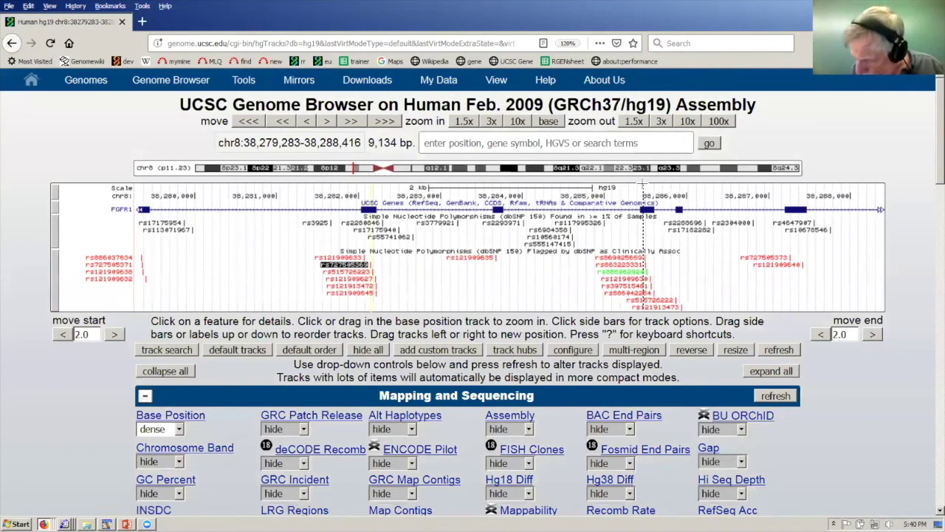
{"action": "left_click_drag", "start_coordinate": [642, 183], "coordinate": [806, 144]}
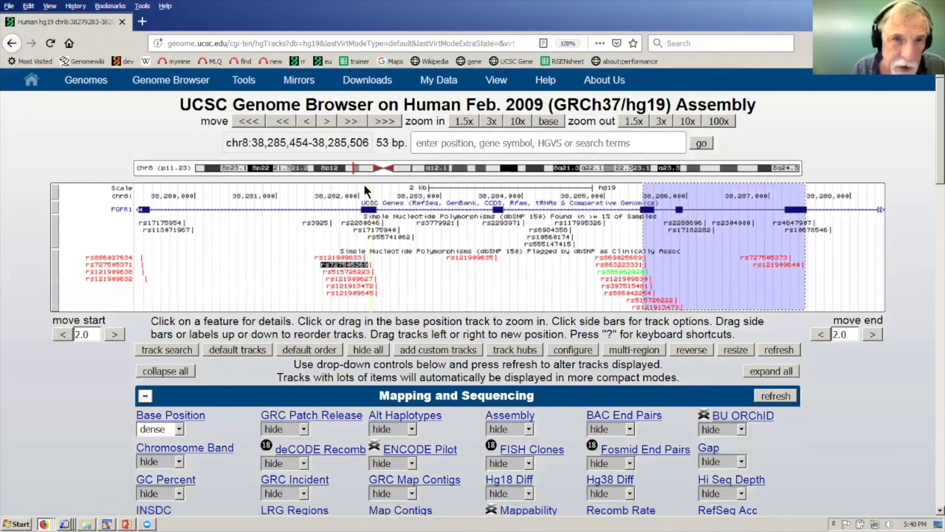
Zoom to the 62 bp window chr8:38,282,062-38,282,123, then onto a smaller base range.
{"action": "left_click", "coordinate": [367, 188]}
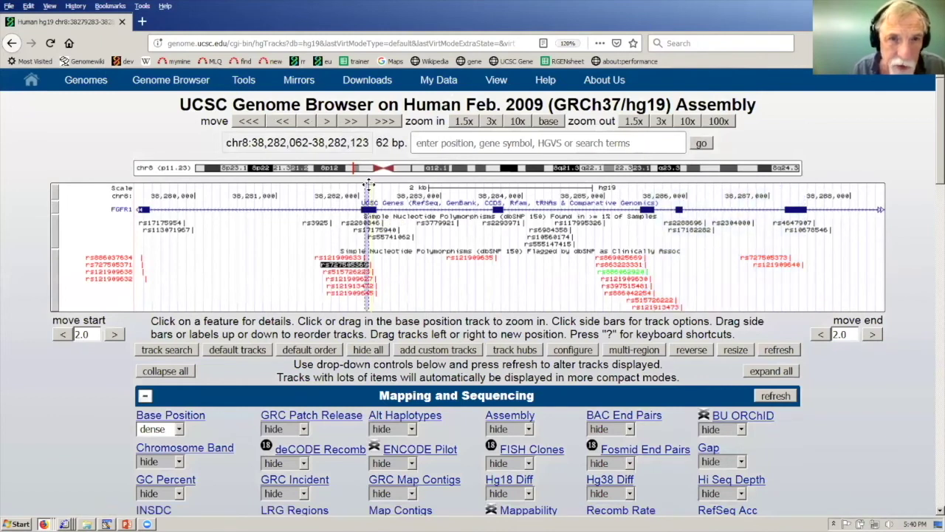
{"action": "left_click_drag", "start_coordinate": [367, 184], "coordinate": [362, 235]}
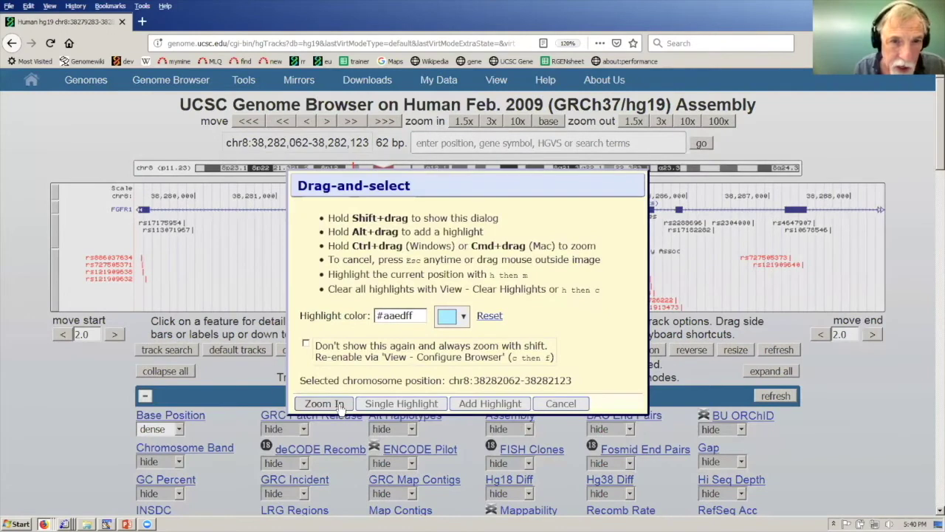
{"action": "left_click", "coordinate": [325, 404]}
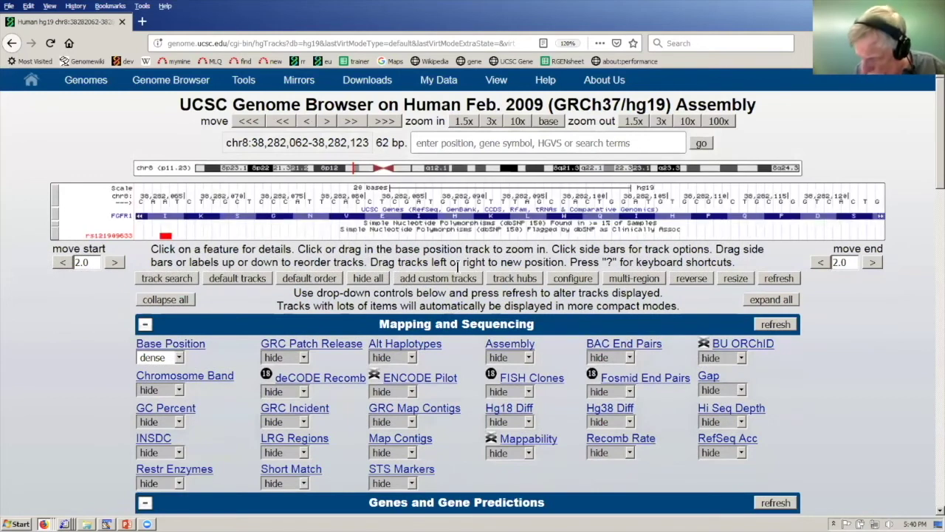
{"action": "left_click_drag", "start_coordinate": [400, 187], "coordinate": [553, 193]}
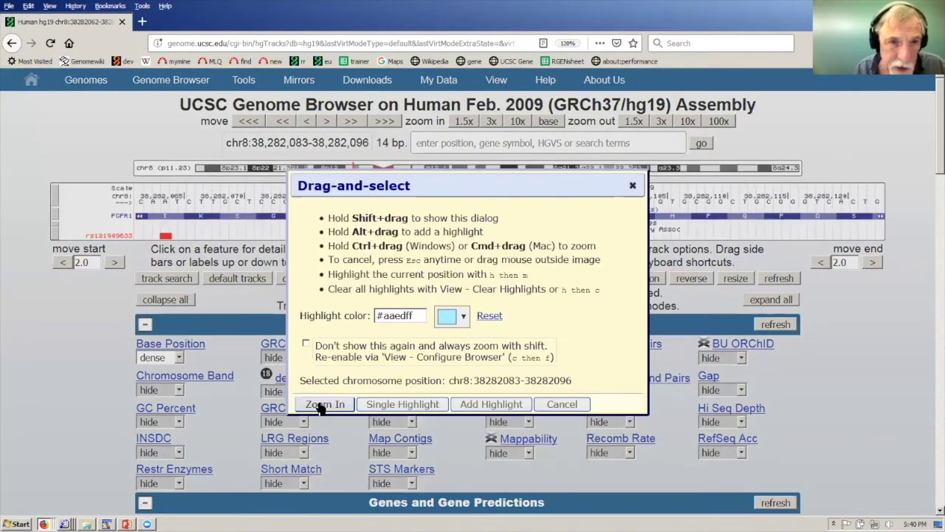
{"action": "left_click", "coordinate": [319, 405]}
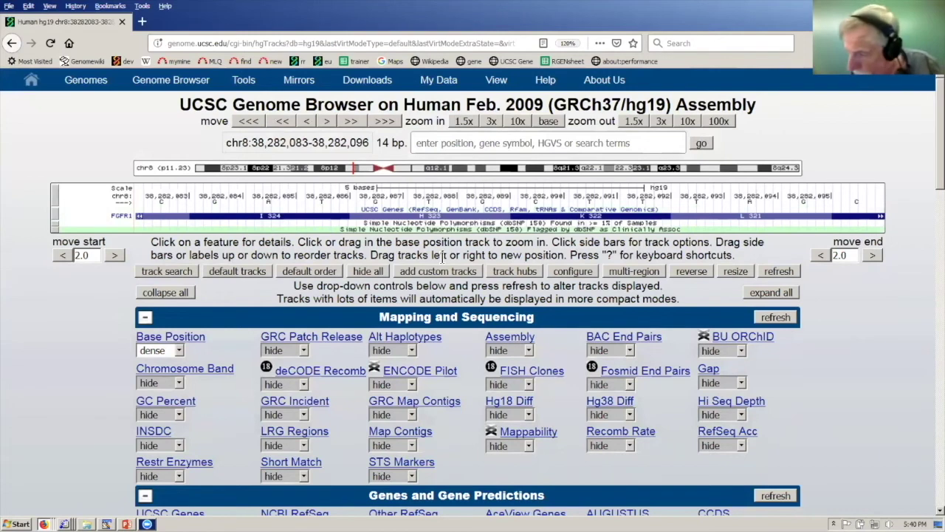
Search the position box for rs727505369.
{"action": "left_click", "coordinate": [641, 143]}
{"action": "type", "text": "rs"}
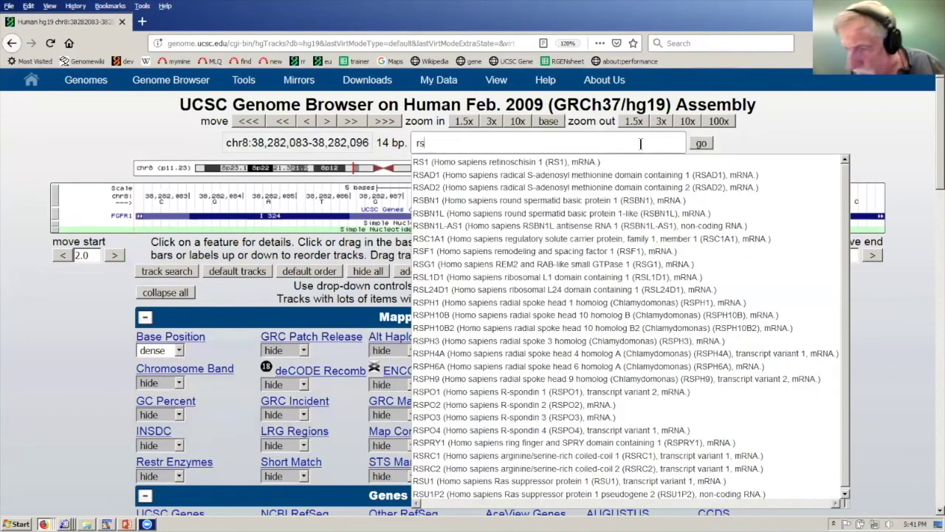
{"action": "type", "text": "727"}
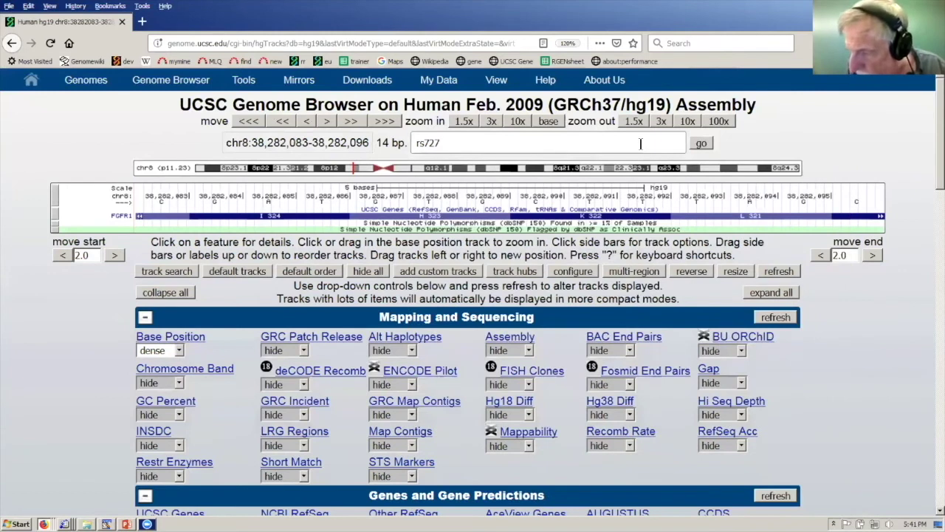
{"action": "type", "text": "505"}
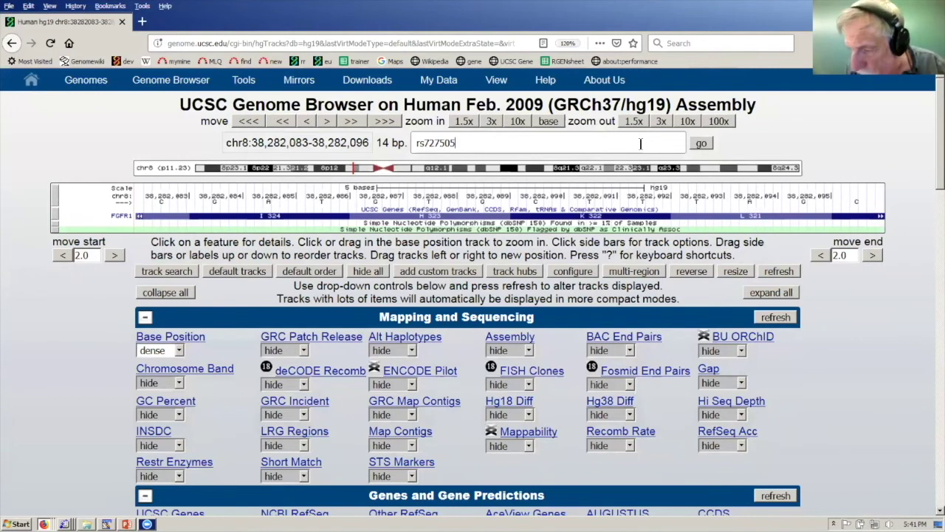
{"action": "type", "text": "369"}
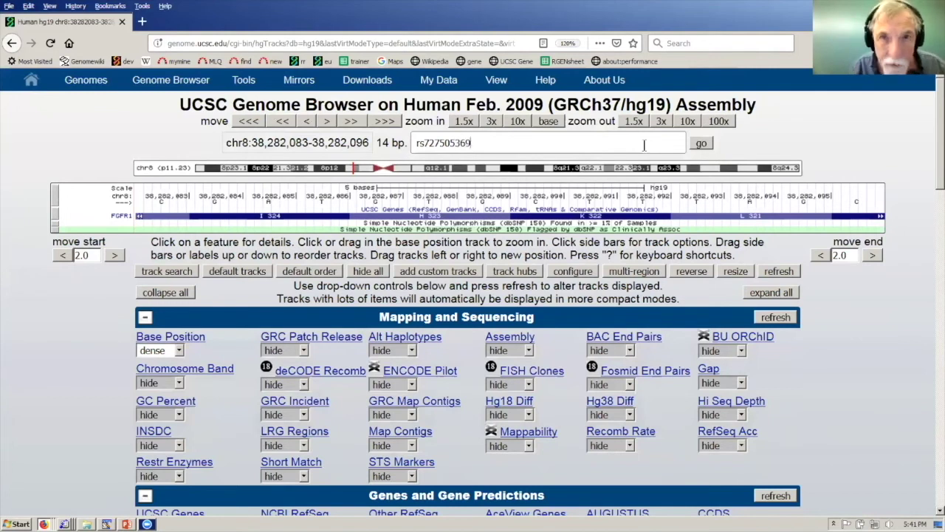
{"action": "left_click", "coordinate": [702, 145]}
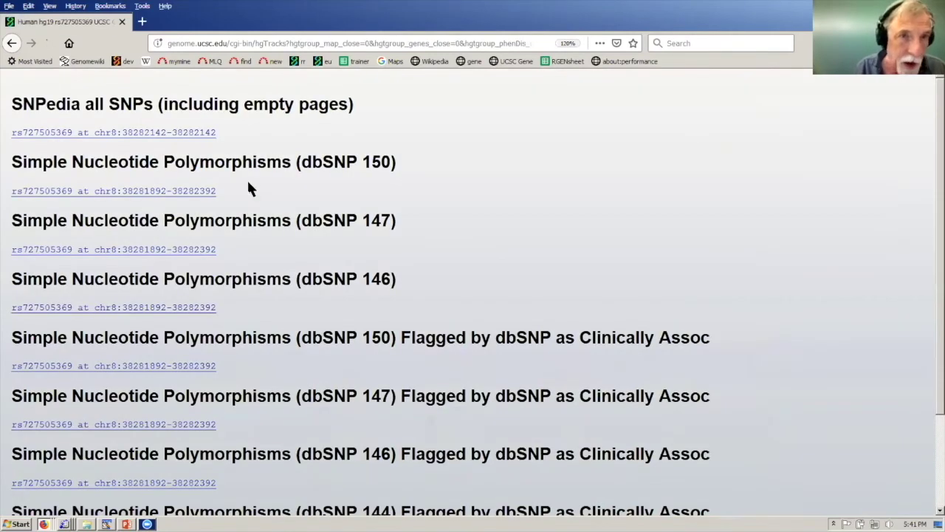
Go to the dbSNP 150 match, the 501 bp window chr8:38,281,892-38,282,392.
{"action": "left_click", "coordinate": [206, 193]}
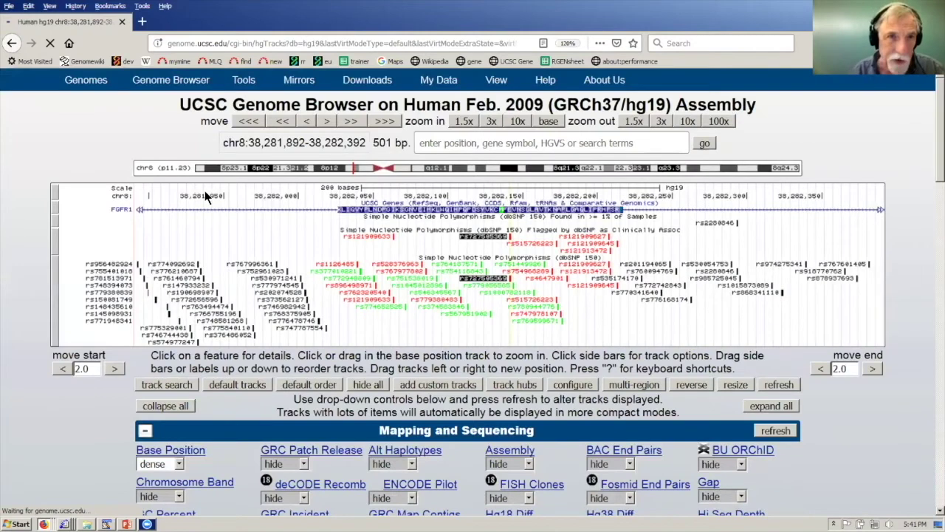
{"action": "left_click_drag", "start_coordinate": [371, 143], "coordinate": [394, 142]}
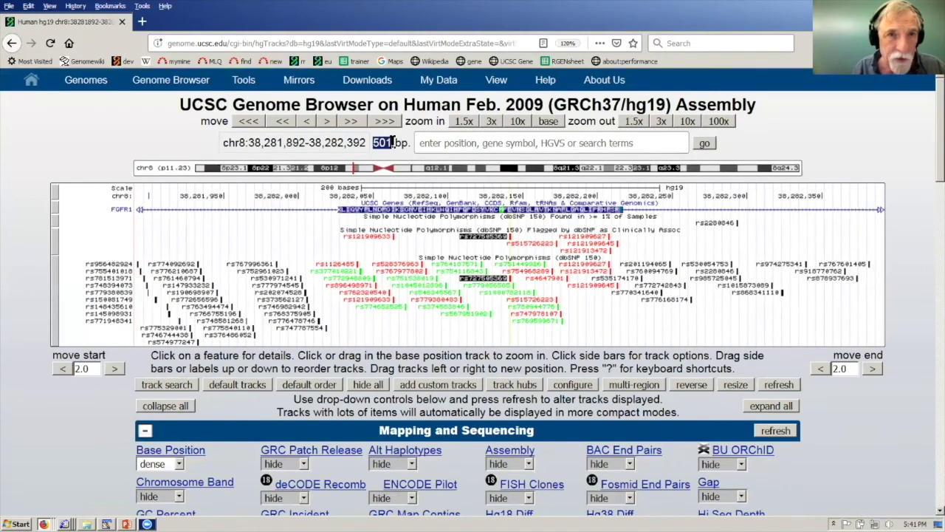
{"action": "left_click", "coordinate": [765, 138]}
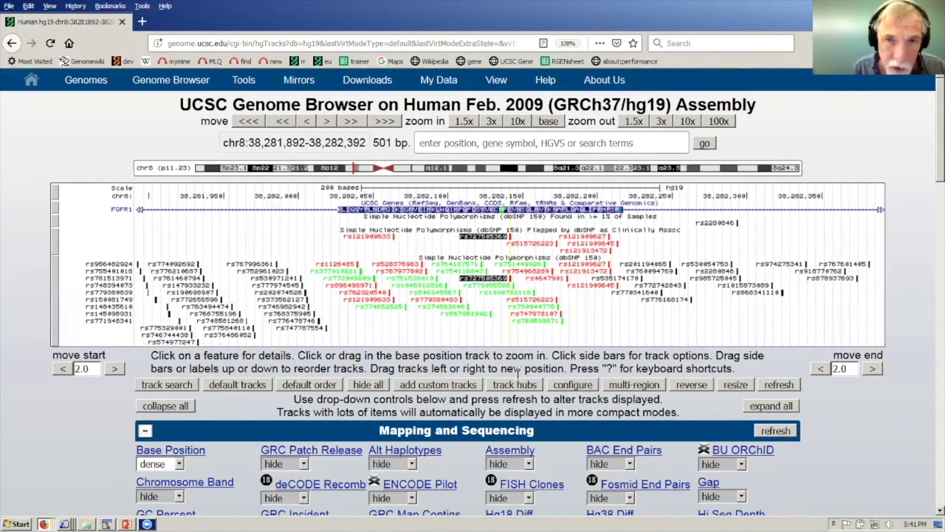
Open the rs727505369 details page and check its observed A/G alleles.
{"action": "left_click", "coordinate": [501, 284]}
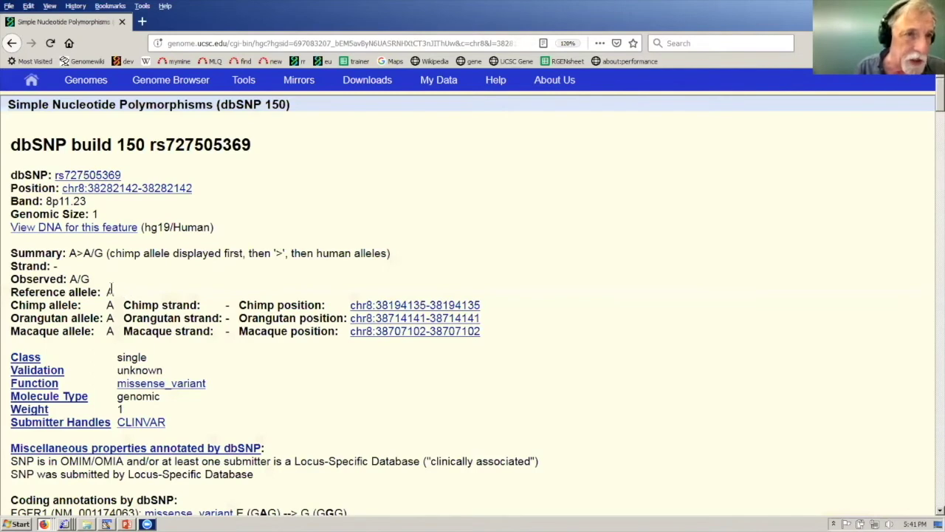
{"action": "left_click_drag", "start_coordinate": [88, 280], "coordinate": [70, 279]}
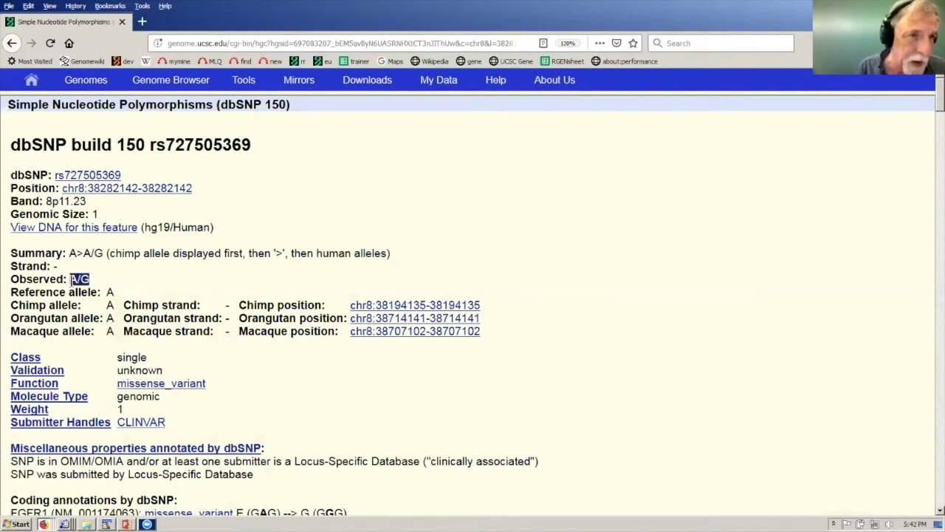
{"action": "left_click", "coordinate": [264, 186]}
{"action": "scroll", "coordinate": [266, 186], "scroll_direction": "down", "scroll_amount": 5}
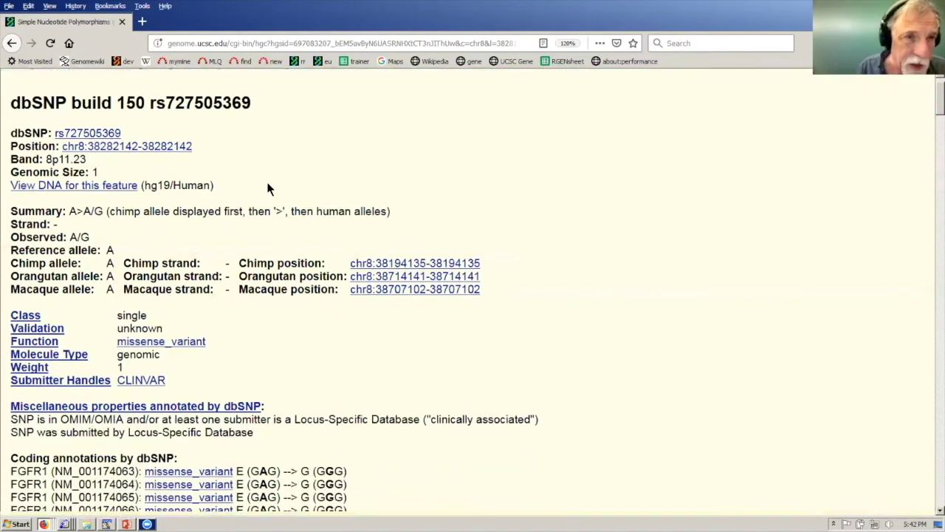
{"action": "scroll", "coordinate": [268, 188], "scroll_direction": "down", "scroll_amount": 3}
{"action": "scroll", "coordinate": [264, 214], "scroll_direction": "up", "scroll_amount": 3}
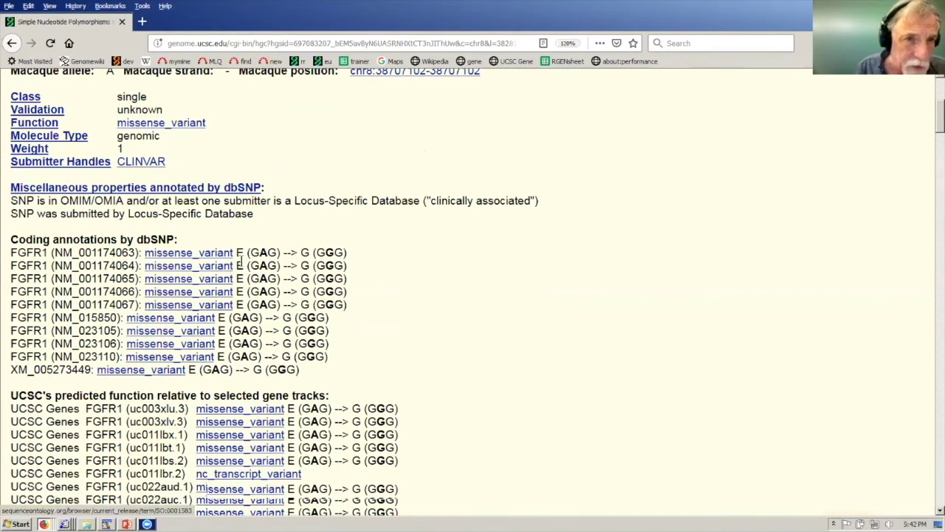
Review the SNP's FGFR1 coding annotations, then return to the track display.
{"action": "left_click_drag", "start_coordinate": [387, 254], "coordinate": [392, 307]}
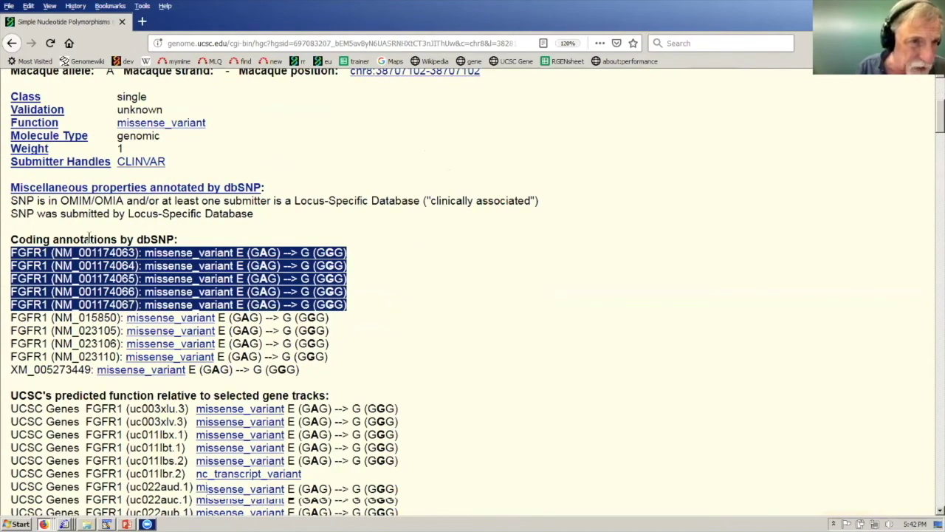
{"action": "left_click", "coordinate": [411, 300]}
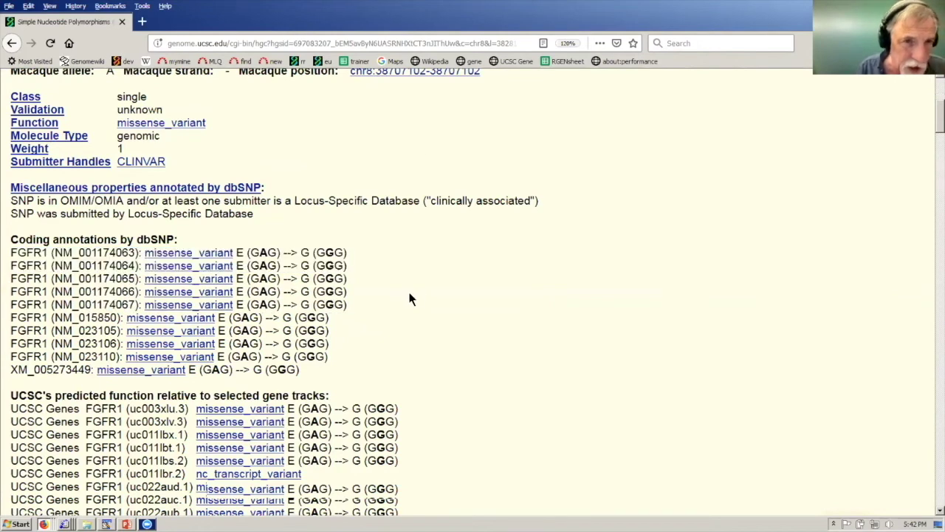
{"action": "scroll", "coordinate": [412, 299], "scroll_direction": "down", "scroll_amount": 5}
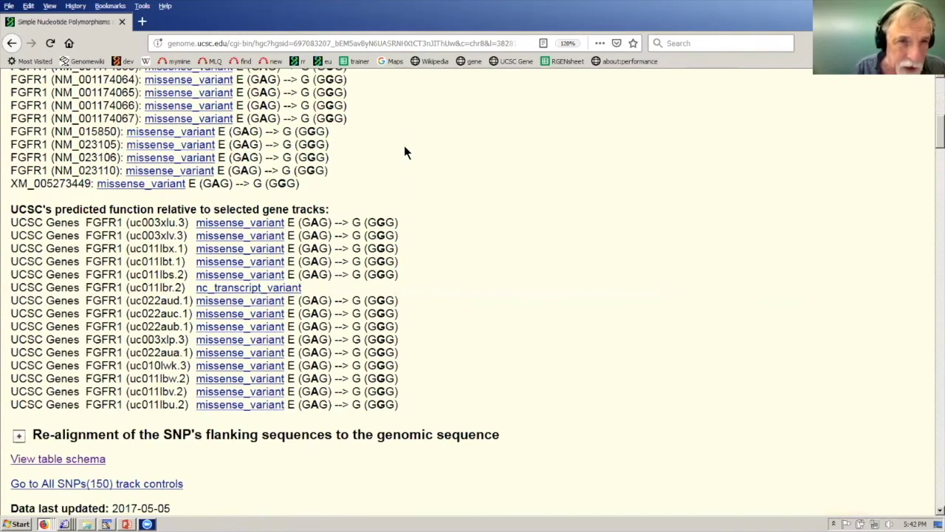
{"action": "scroll", "coordinate": [404, 151], "scroll_direction": "down", "scroll_amount": 3}
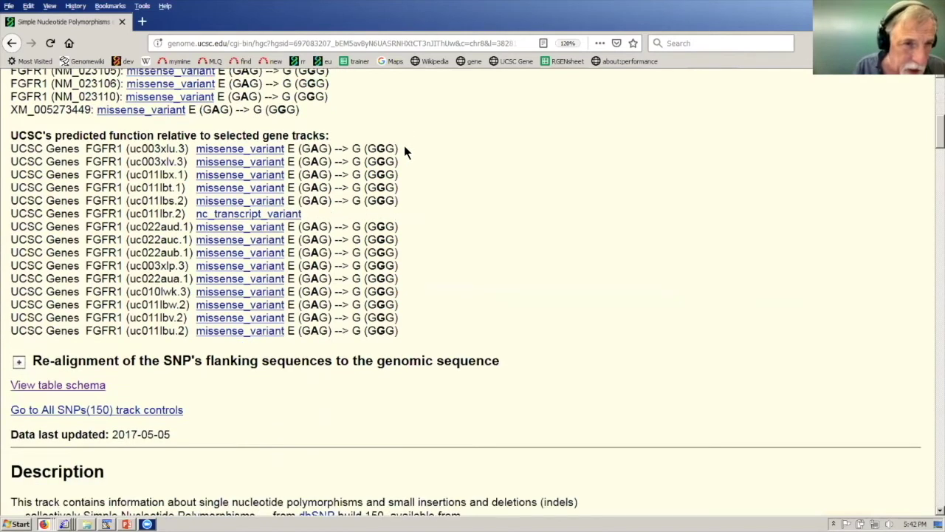
{"action": "scroll", "coordinate": [404, 152], "scroll_direction": "up", "scroll_amount": 6}
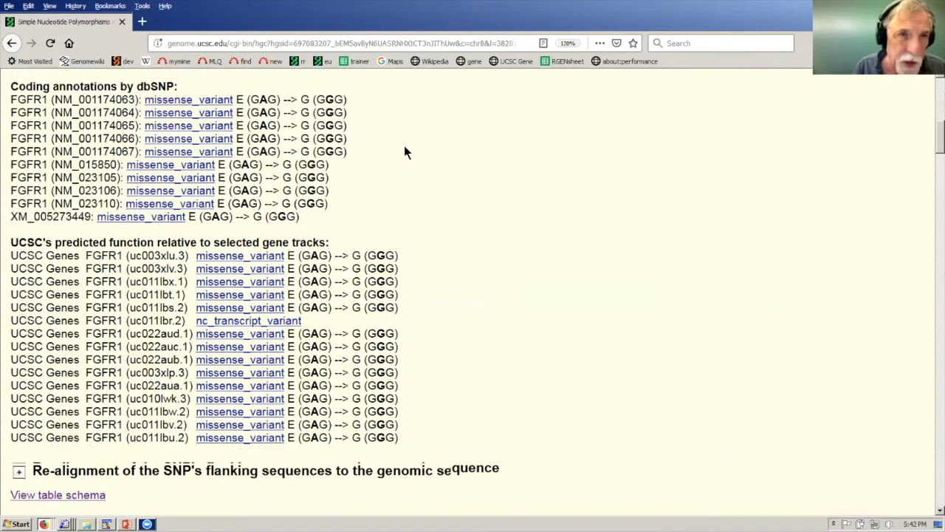
{"action": "scroll", "coordinate": [404, 152], "scroll_direction": "up", "scroll_amount": 2}
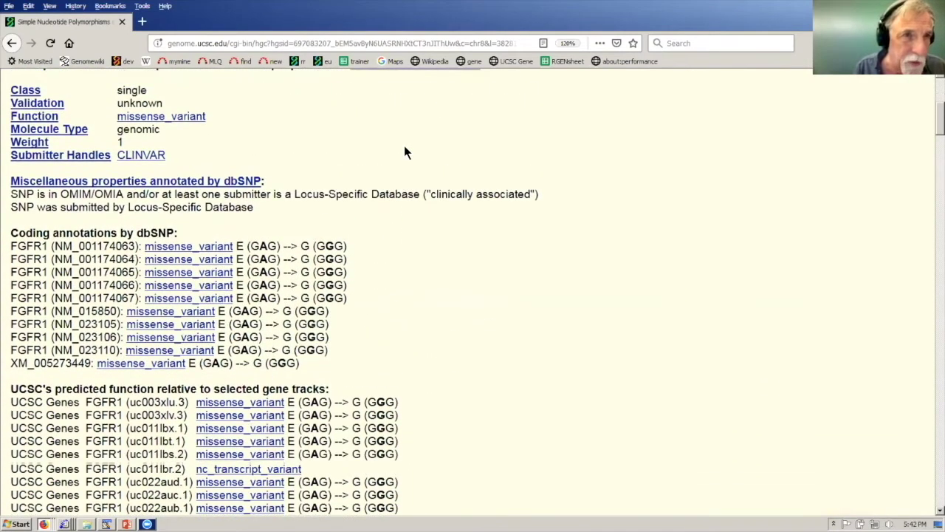
{"action": "scroll", "coordinate": [404, 151], "scroll_direction": "up", "scroll_amount": 5}
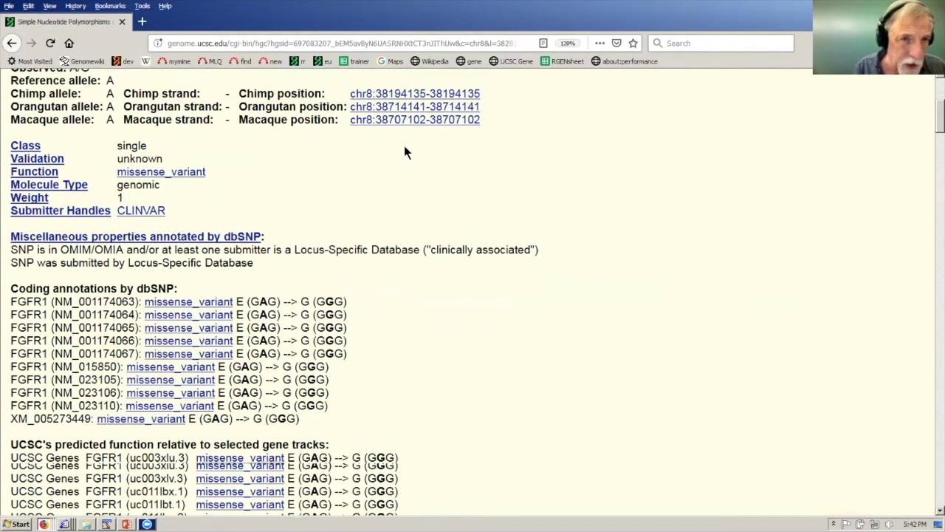
{"action": "scroll", "coordinate": [404, 151], "scroll_direction": "up", "scroll_amount": 1}
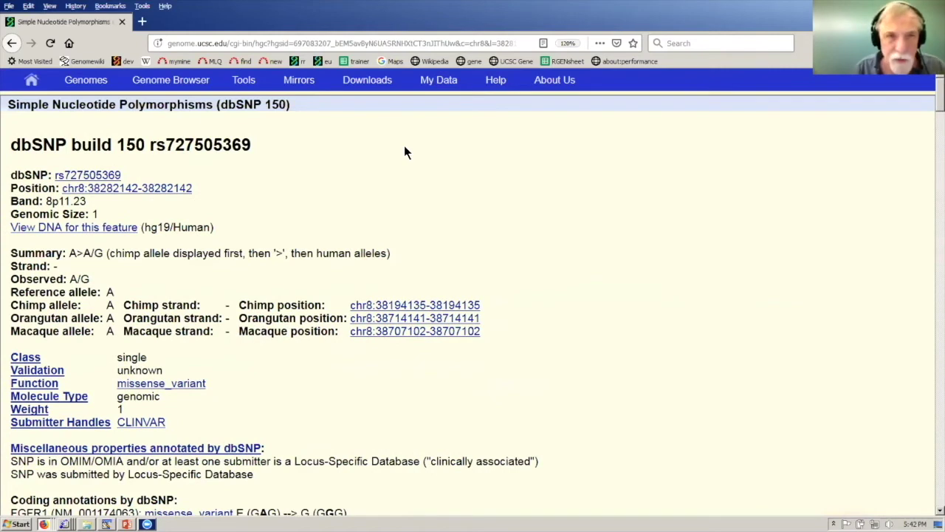
{"action": "left_click", "coordinate": [201, 85]}
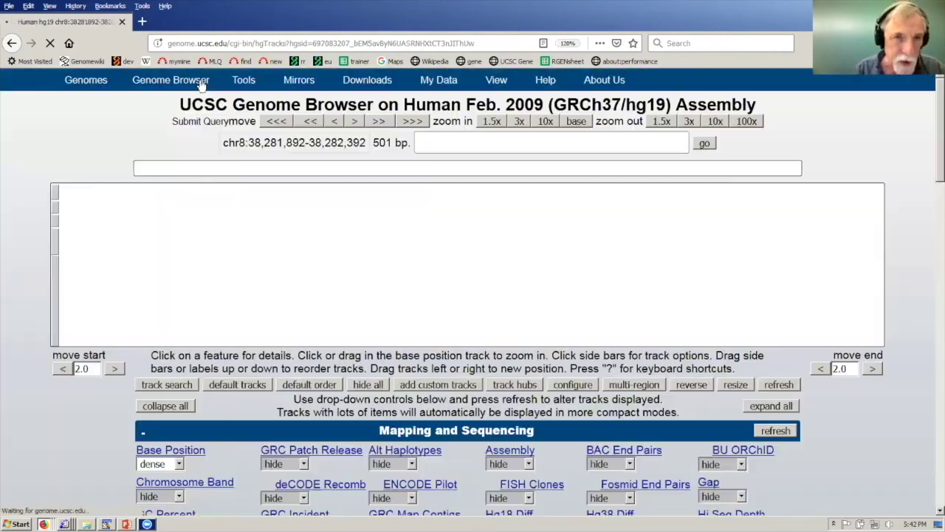
In Phenotype and Literature, set UniProt Variants to pack and refresh the display.
{"action": "scroll", "coordinate": [84, 145], "scroll_direction": "down", "scroll_amount": 1}
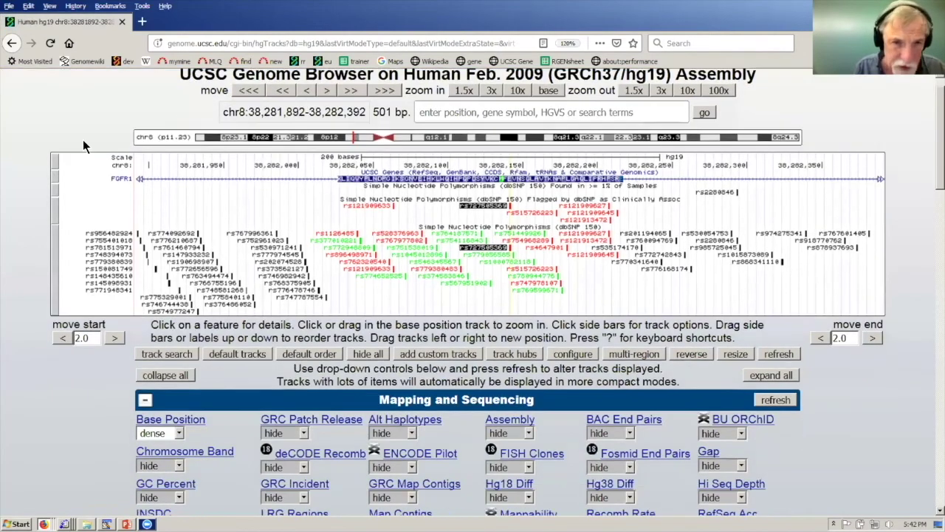
{"action": "scroll", "coordinate": [84, 145], "scroll_direction": "down", "scroll_amount": 9}
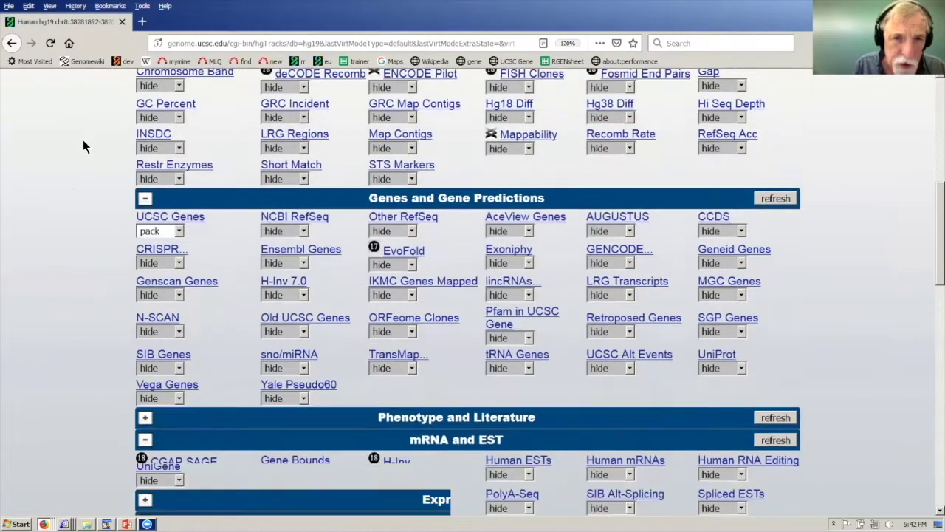
{"action": "scroll", "coordinate": [198, 259], "scroll_direction": "down", "scroll_amount": 4}
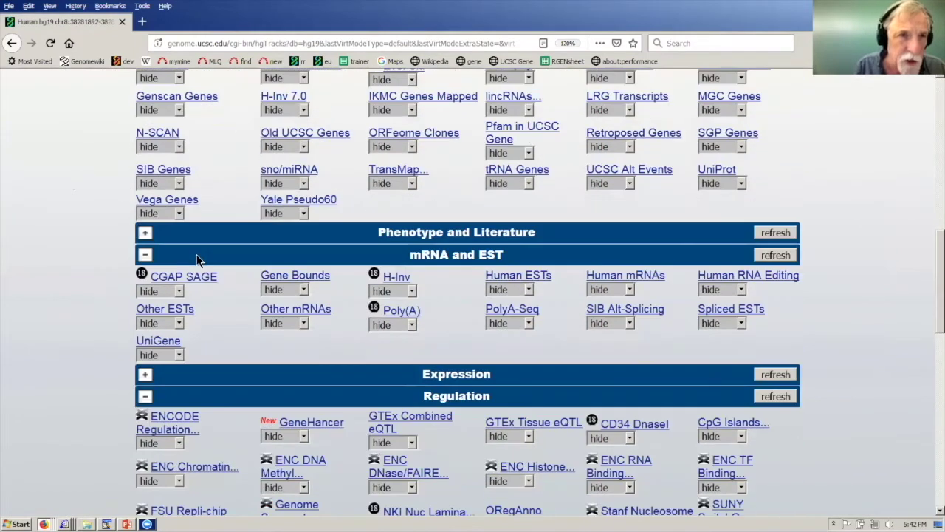
{"action": "left_click", "coordinate": [145, 234]}
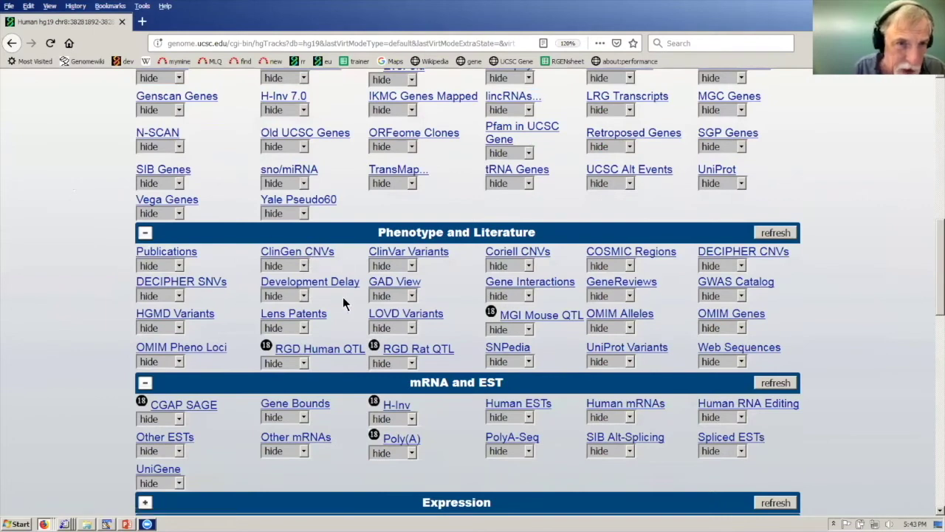
{"action": "left_click", "coordinate": [178, 327]}
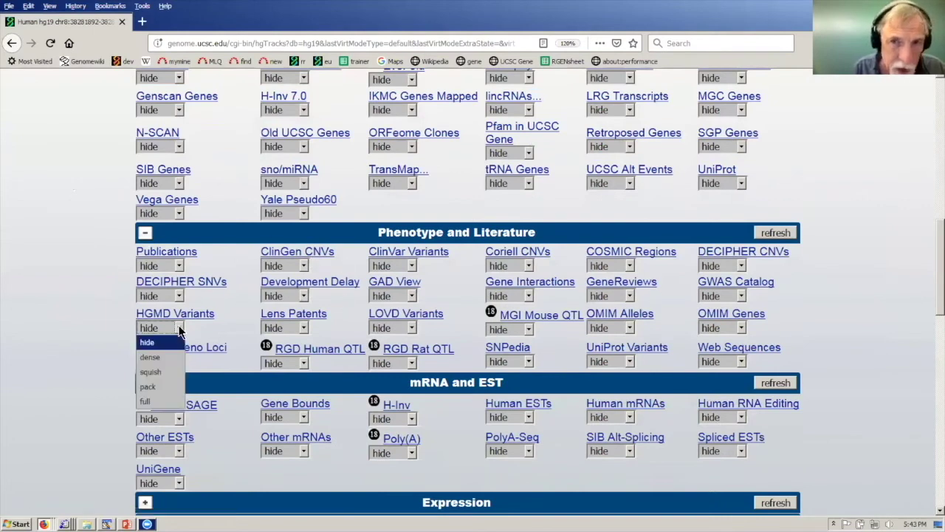
{"action": "key", "text": "Escape"}
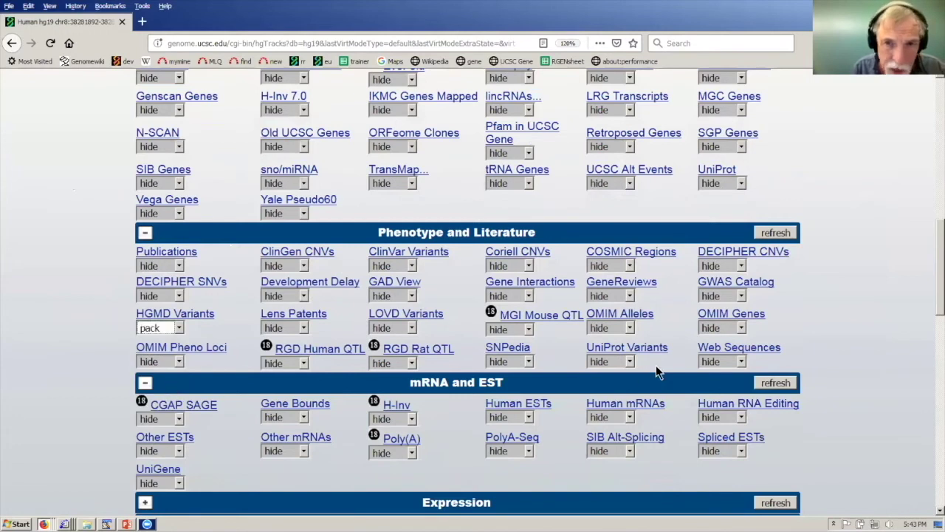
{"action": "left_click", "coordinate": [629, 361]}
{"action": "left_click", "coordinate": [611, 421]}
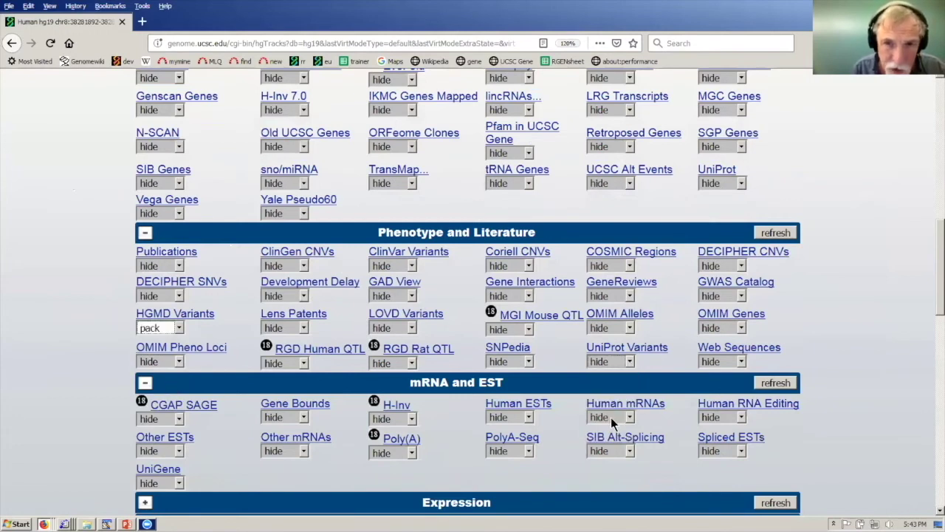
{"action": "left_click", "coordinate": [788, 233]}
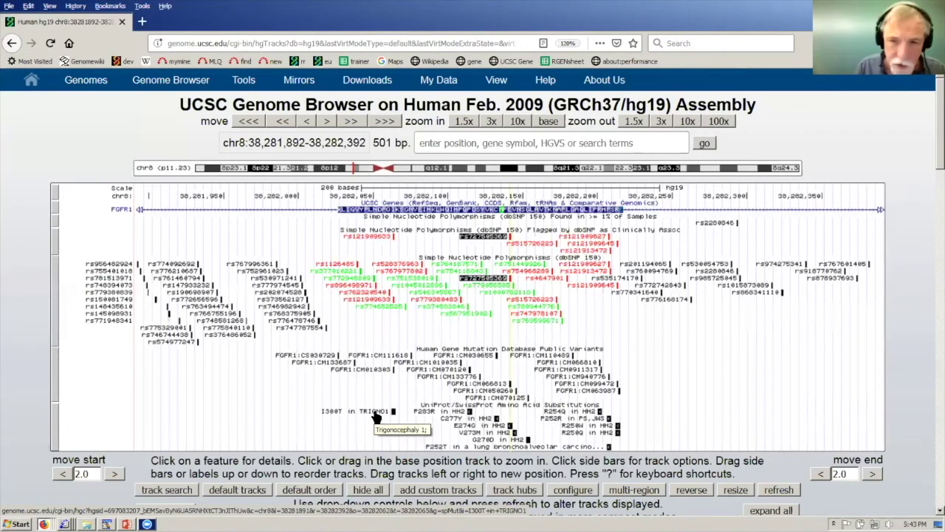
Pack the GeneReviews track, refresh, and open FGFR1's craniosynostosis GeneReviews article.
{"action": "scroll", "coordinate": [375, 417], "scroll_direction": "down", "scroll_amount": 5}
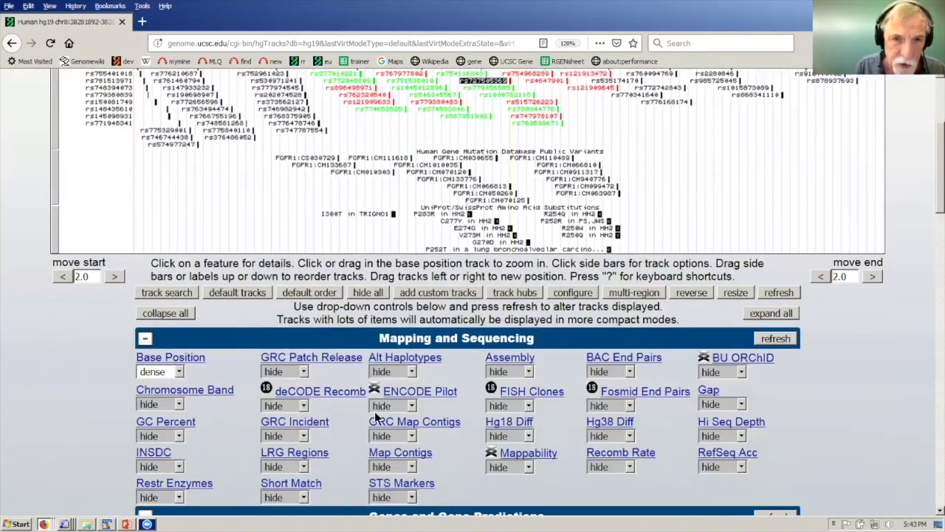
{"action": "scroll", "coordinate": [374, 418], "scroll_direction": "down", "scroll_amount": 9}
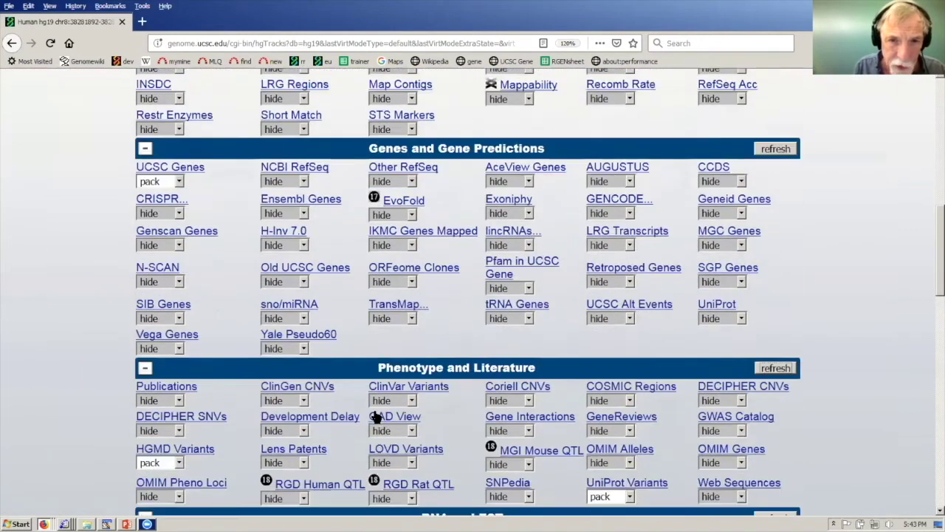
{"action": "scroll", "coordinate": [375, 418], "scroll_direction": "down", "scroll_amount": 2}
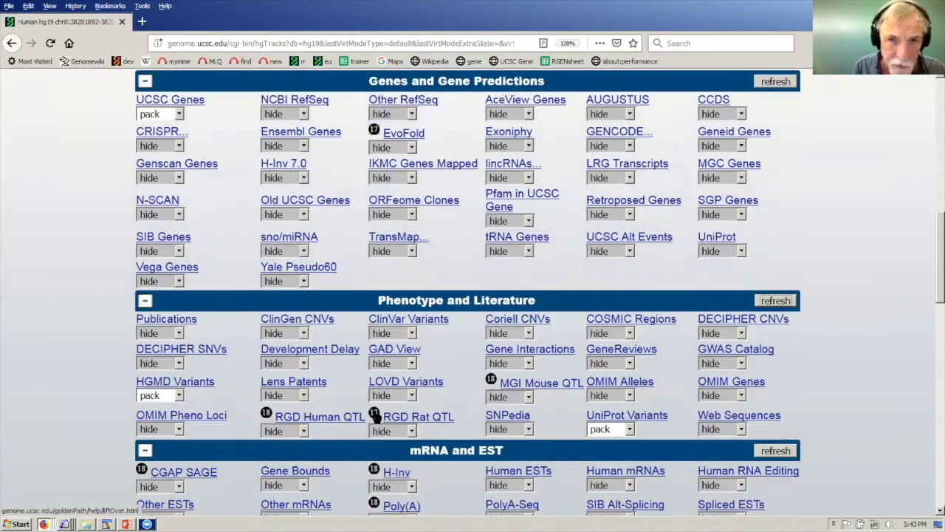
{"action": "left_click", "coordinate": [628, 364]}
{"action": "left_click", "coordinate": [604, 421]}
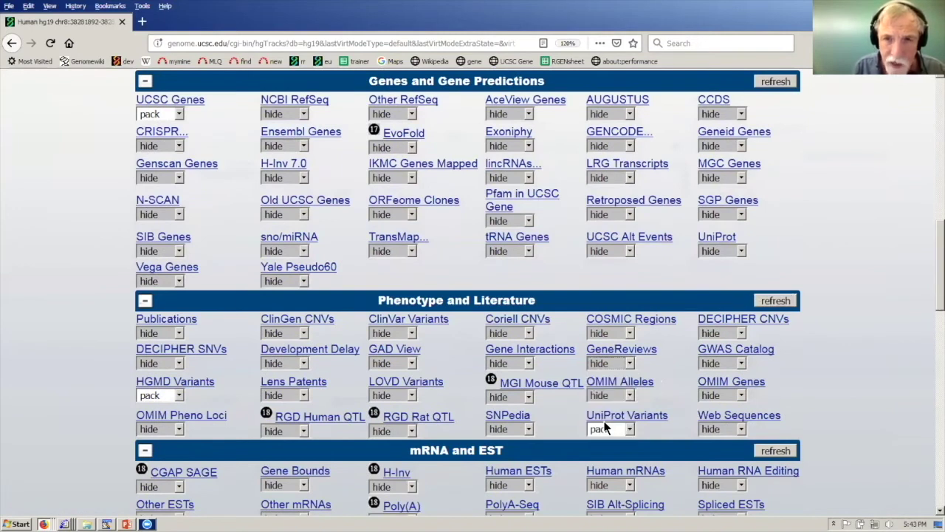
{"action": "left_click", "coordinate": [787, 301]}
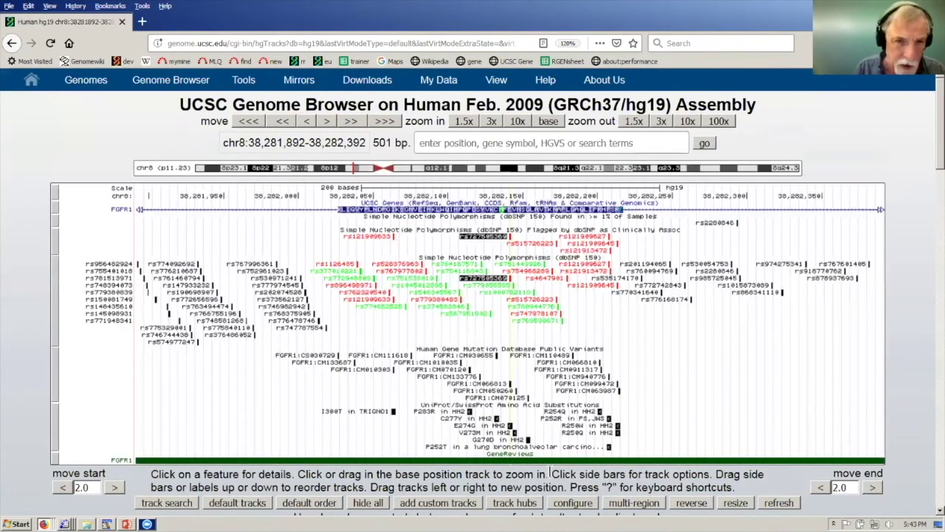
{"action": "left_click", "coordinate": [510, 465]}
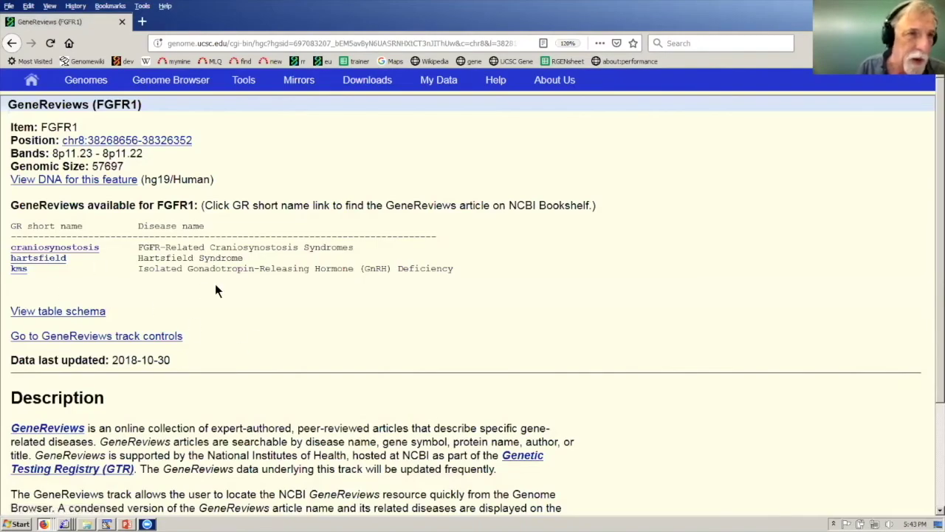
{"action": "left_click", "coordinate": [94, 252]}
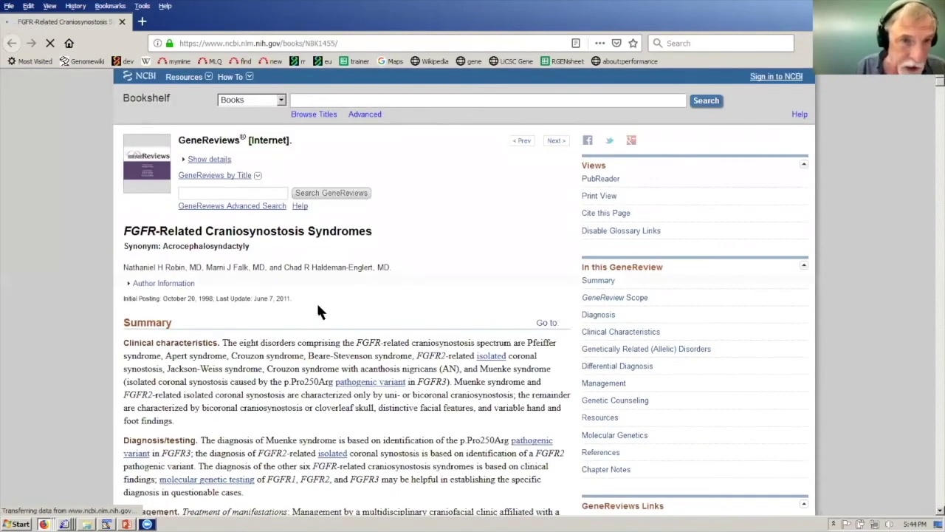
Read the FGFR-Related Craniosynostosis Syndromes review, noting its posting and June 7, 2011 update dates.
{"action": "left_click_drag", "start_coordinate": [292, 298], "coordinate": [256, 298]}
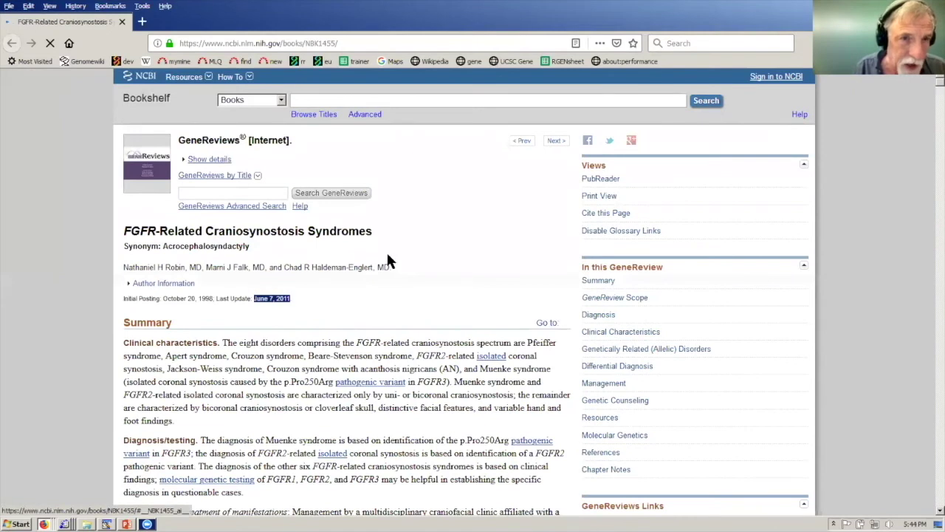
{"action": "left_click", "coordinate": [471, 153]}
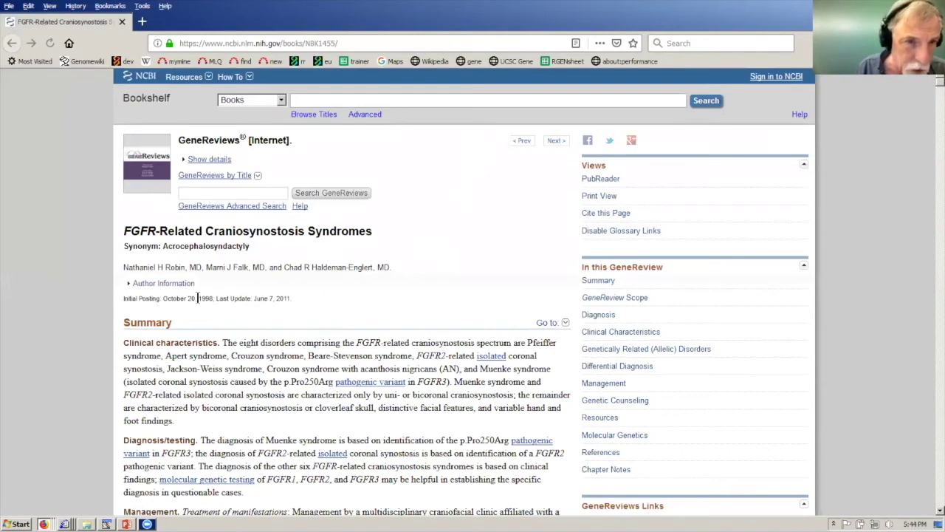
{"action": "left_click_drag", "start_coordinate": [198, 299], "coordinate": [294, 302]}
{"action": "left_click", "coordinate": [303, 311]}
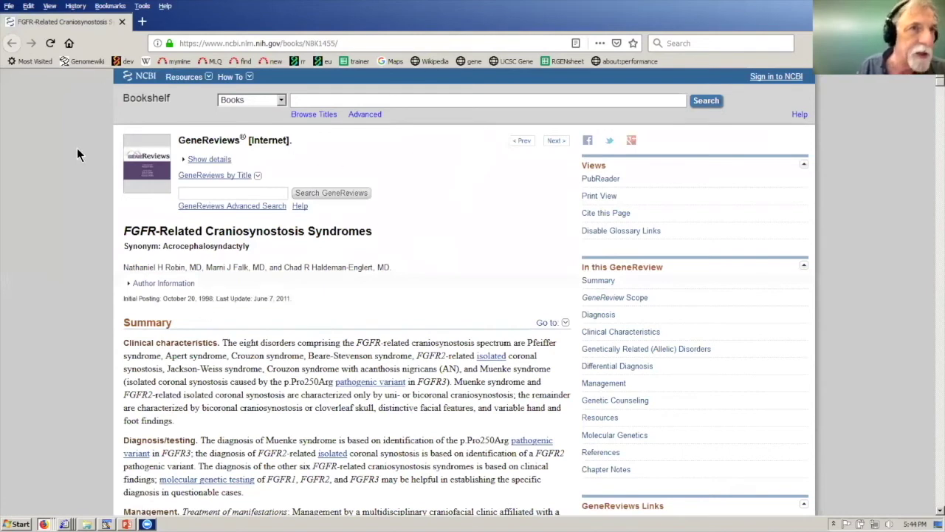
Leave the GeneReviews article and return to the main FGFR1 track display.
{"action": "left_click", "coordinate": [123, 22]}
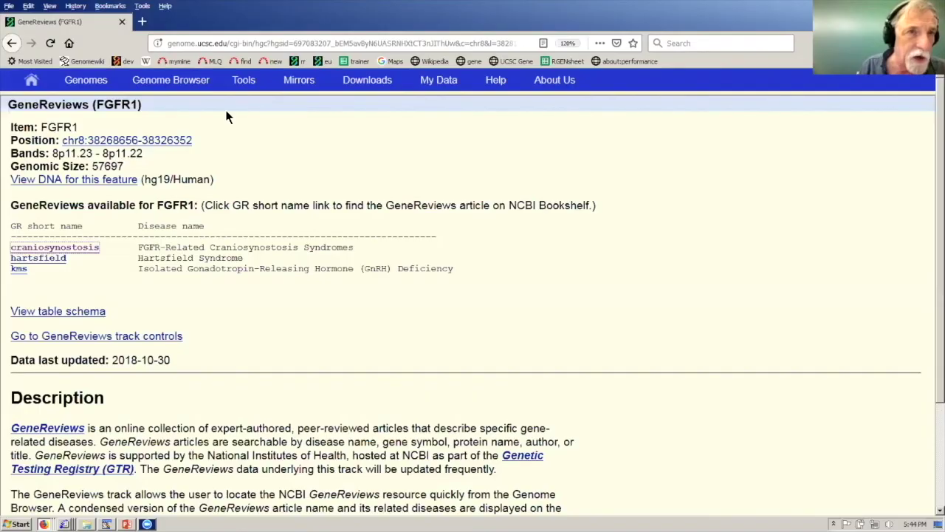
{"action": "left_click", "coordinate": [203, 82]}
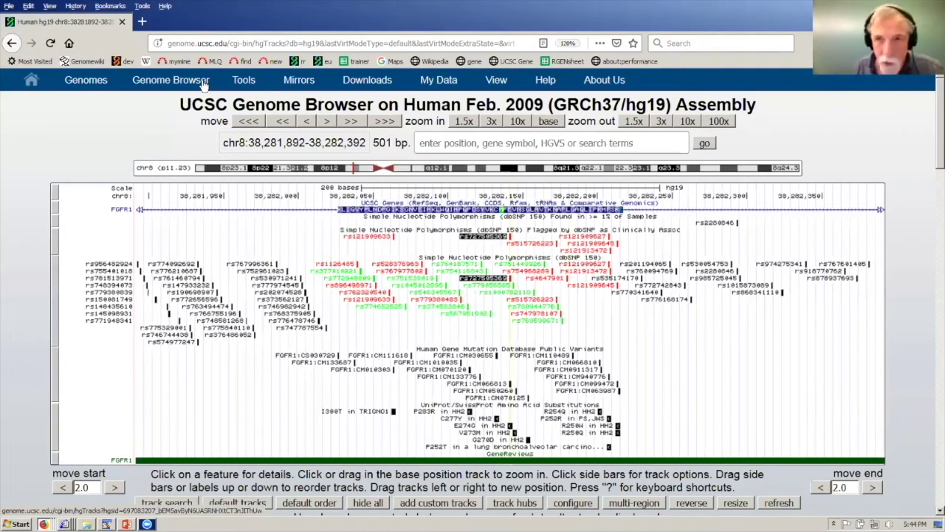
Set the Conservation track under Comparative Genomics to pack and refresh the display.
{"action": "scroll", "coordinate": [848, 153], "scroll_direction": "down", "scroll_amount": 15}
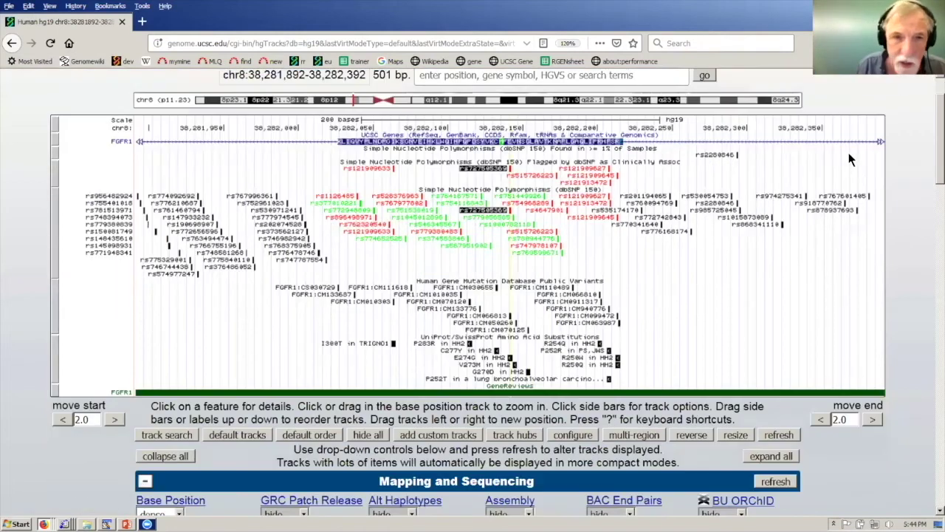
{"action": "scroll", "coordinate": [849, 159], "scroll_direction": "down", "scroll_amount": 5}
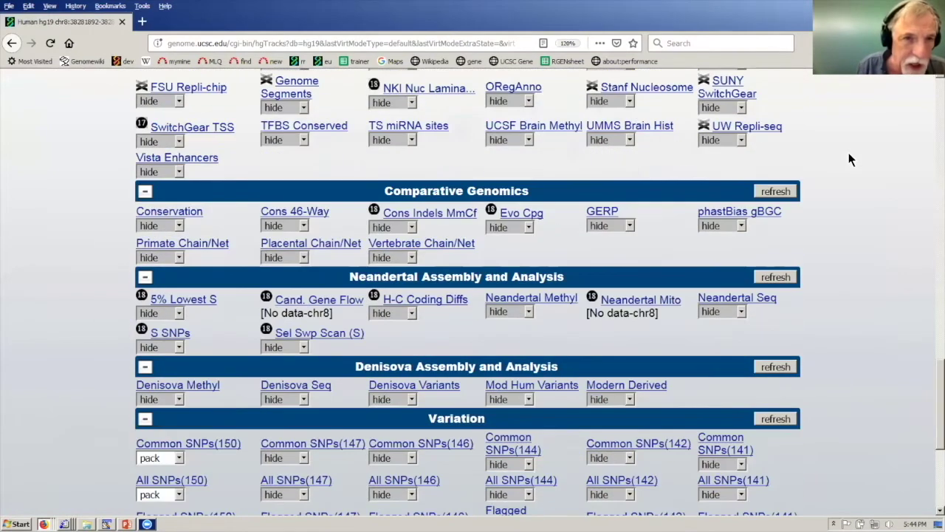
{"action": "scroll", "coordinate": [849, 156], "scroll_direction": "down", "scroll_amount": 1}
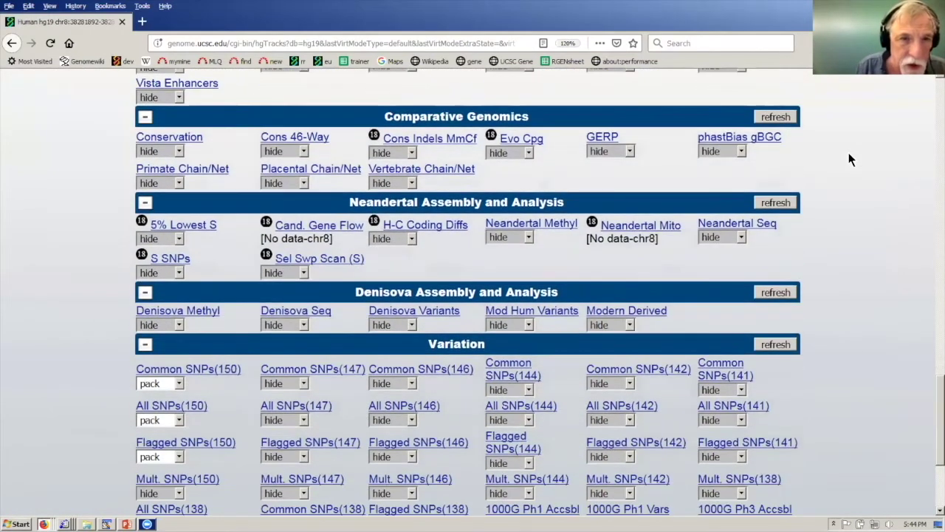
{"action": "scroll", "coordinate": [849, 153], "scroll_direction": "up", "scroll_amount": 2}
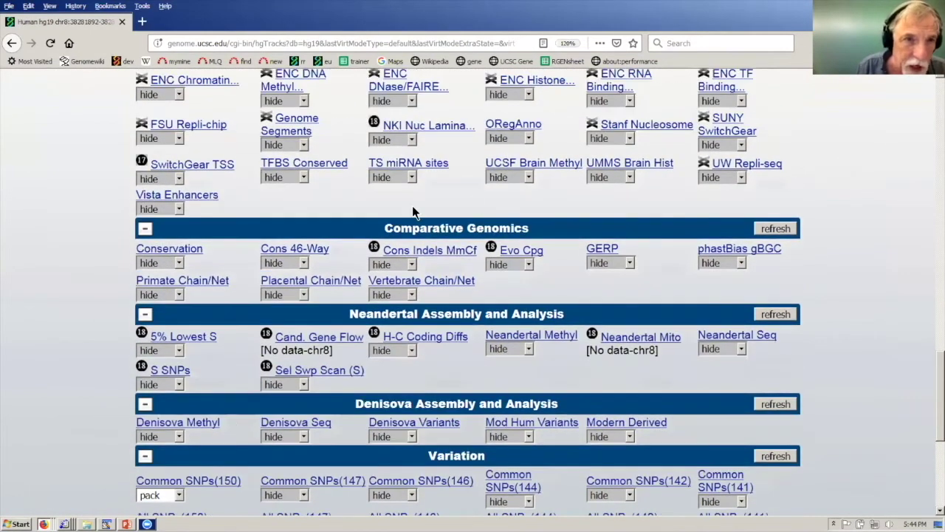
{"action": "left_click", "coordinate": [179, 263]}
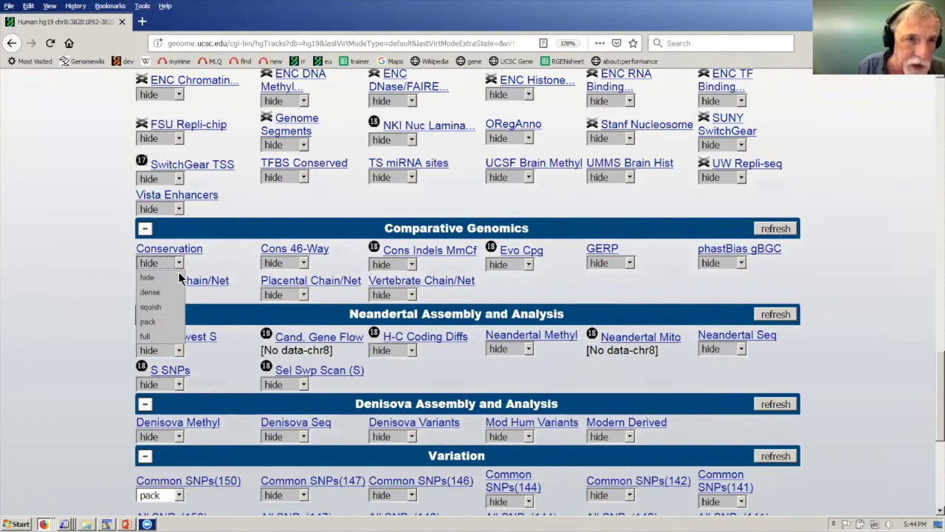
{"action": "left_click", "coordinate": [167, 323]}
{"action": "left_click", "coordinate": [790, 230]}
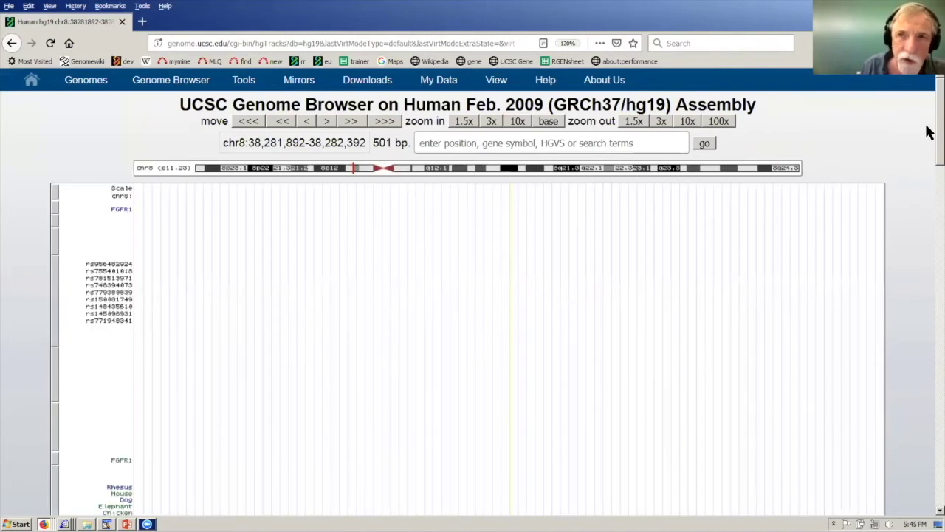
Zoom out 3x to widen the FGFR1 view to a 1,503 bp window.
{"action": "scroll", "coordinate": [929, 177], "scroll_direction": "down", "scroll_amount": 2}
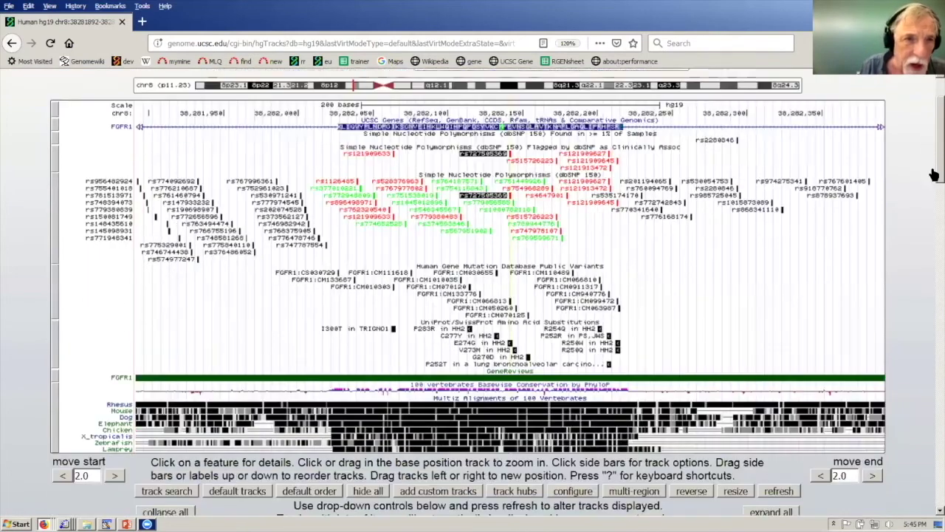
{"action": "scroll", "coordinate": [890, 219], "scroll_direction": "down", "scroll_amount": 2}
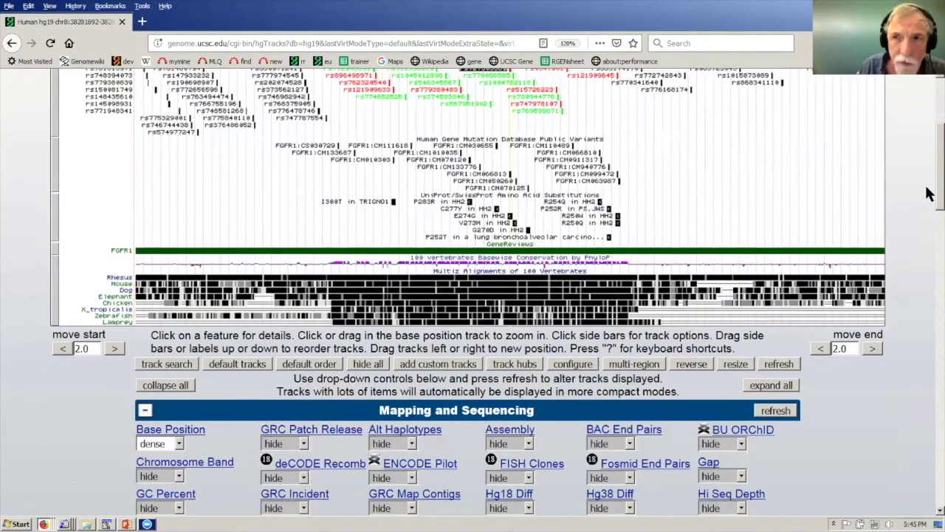
{"action": "scroll", "coordinate": [929, 171], "scroll_direction": "up", "scroll_amount": 1}
{"action": "scroll", "coordinate": [929, 175], "scroll_direction": "up", "scroll_amount": 3}
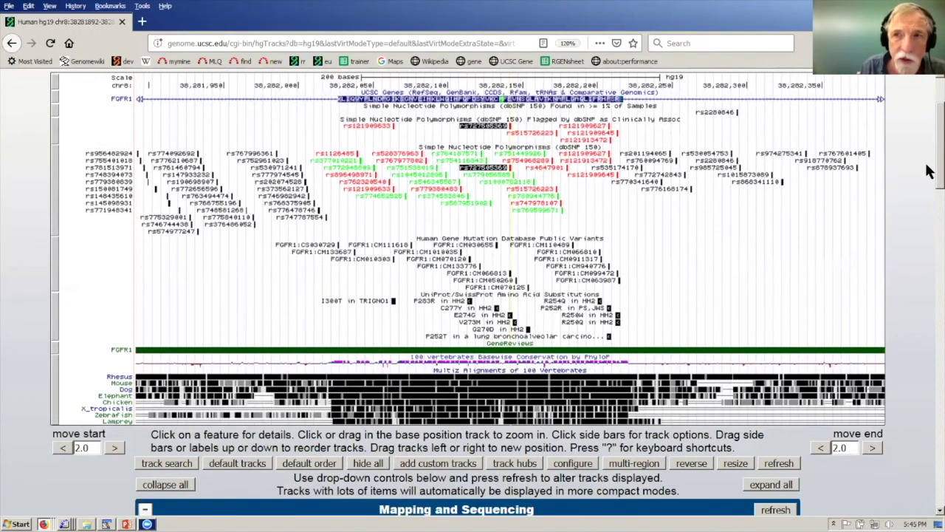
{"action": "scroll", "coordinate": [929, 162], "scroll_direction": "up", "scroll_amount": 5}
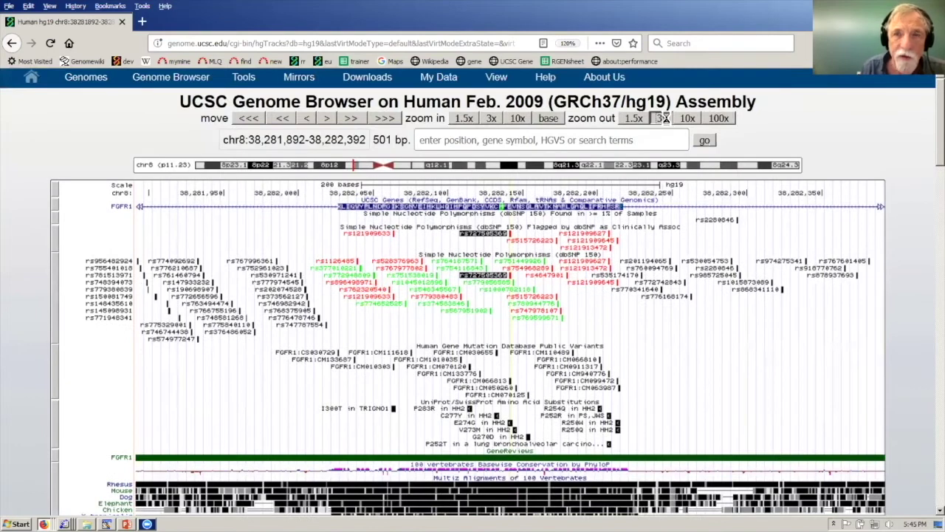
{"action": "left_click", "coordinate": [666, 118]}
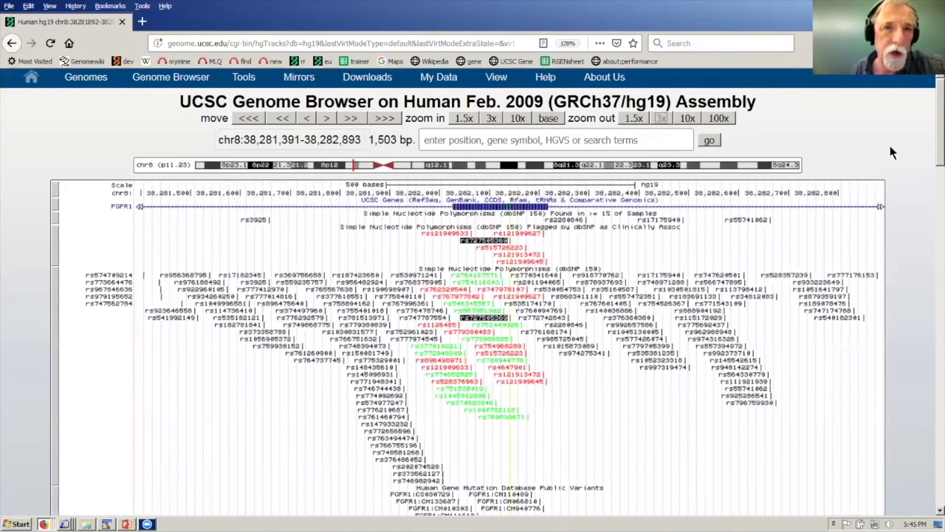
{"action": "scroll", "coordinate": [891, 150], "scroll_direction": "down", "scroll_amount": 1}
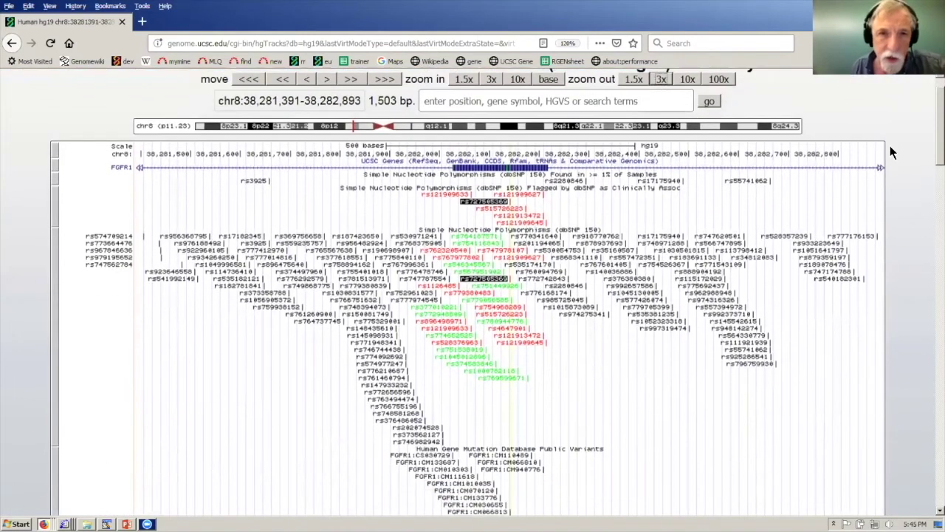
{"action": "scroll", "coordinate": [890, 151], "scroll_direction": "down", "scroll_amount": 9}
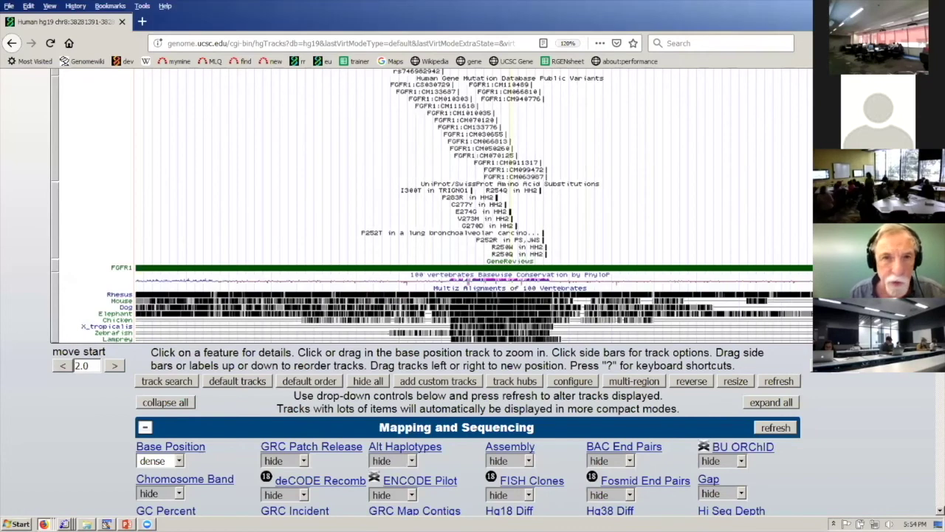
{"action": "scroll", "coordinate": [929, 197], "scroll_direction": "up", "scroll_amount": 2}
{"action": "scroll", "coordinate": [929, 196], "scroll_direction": "up", "scroll_amount": 3}
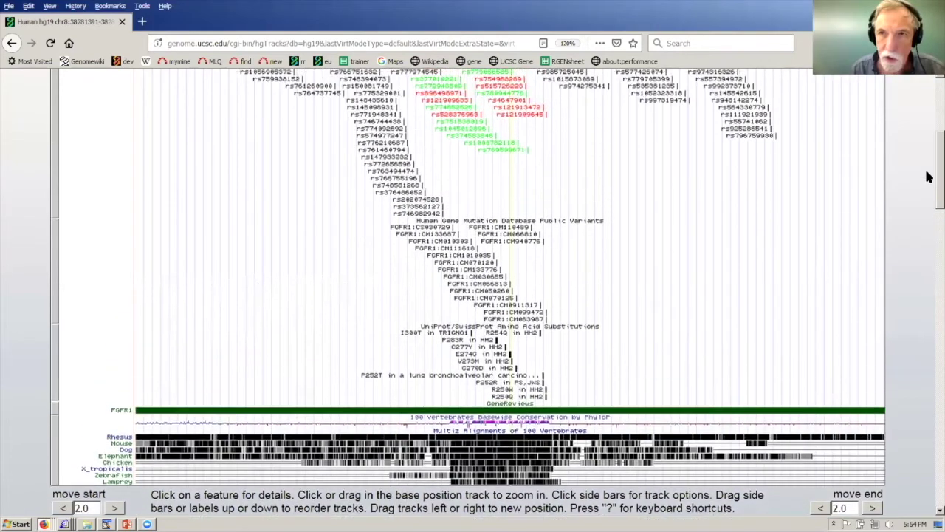
{"action": "scroll", "coordinate": [929, 190], "scroll_direction": "down", "scroll_amount": 6}
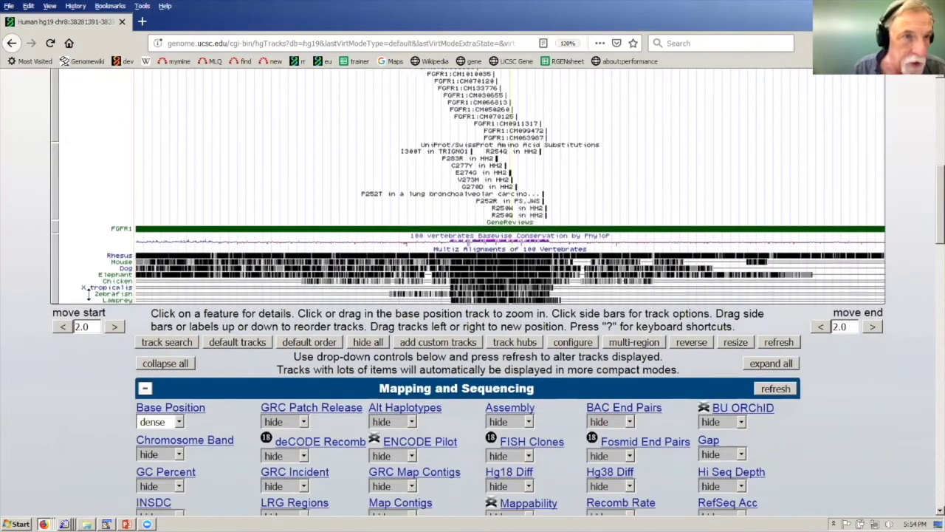
Drag the Multiz alignment track above the Conservation track.
{"action": "left_click_drag", "start_coordinate": [88, 294], "coordinate": [85, 221]}
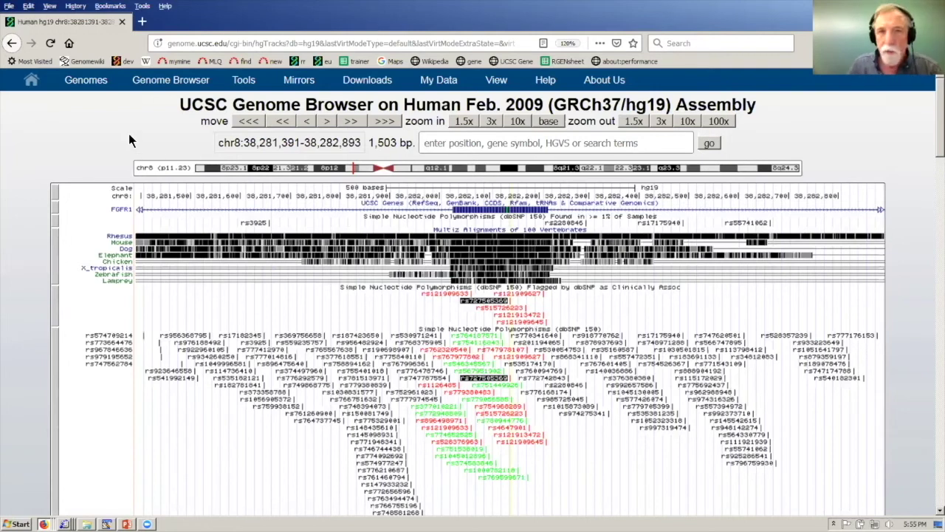
Open Tools > Table Browser and select the position box text for replacement.
{"action": "mouse_move", "coordinate": [251, 82]}
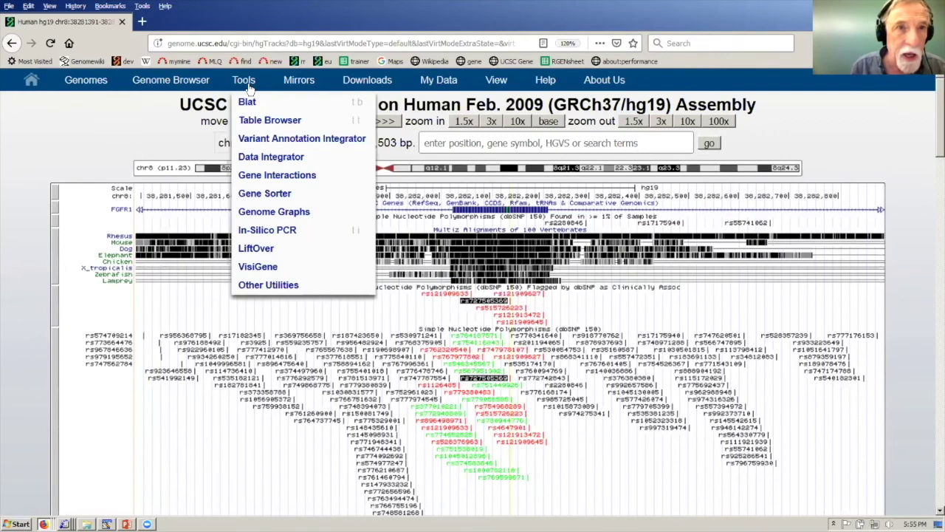
{"action": "left_click", "coordinate": [294, 120]}
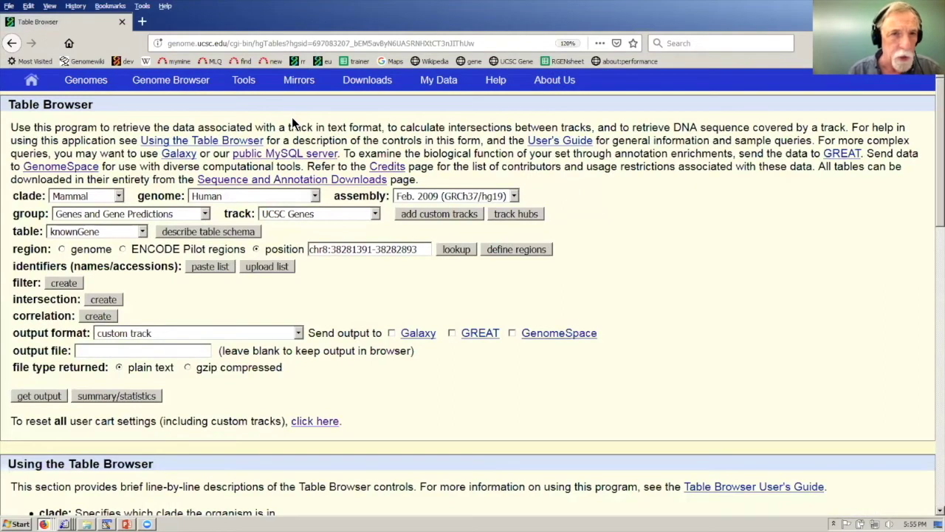
{"action": "left_click_drag", "start_coordinate": [418, 251], "coordinate": [308, 251]}
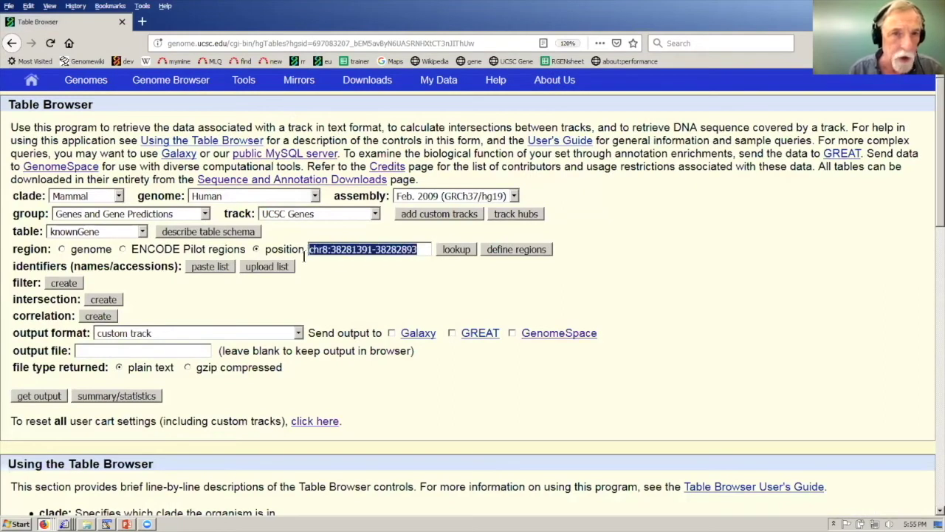
{"action": "left_click", "coordinate": [371, 285]}
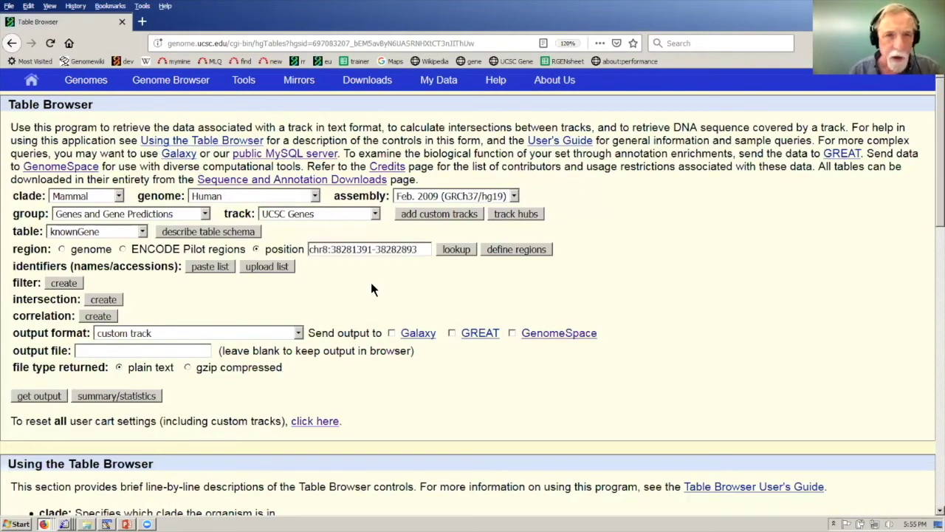
{"action": "left_click_drag", "start_coordinate": [418, 251], "coordinate": [299, 255]}
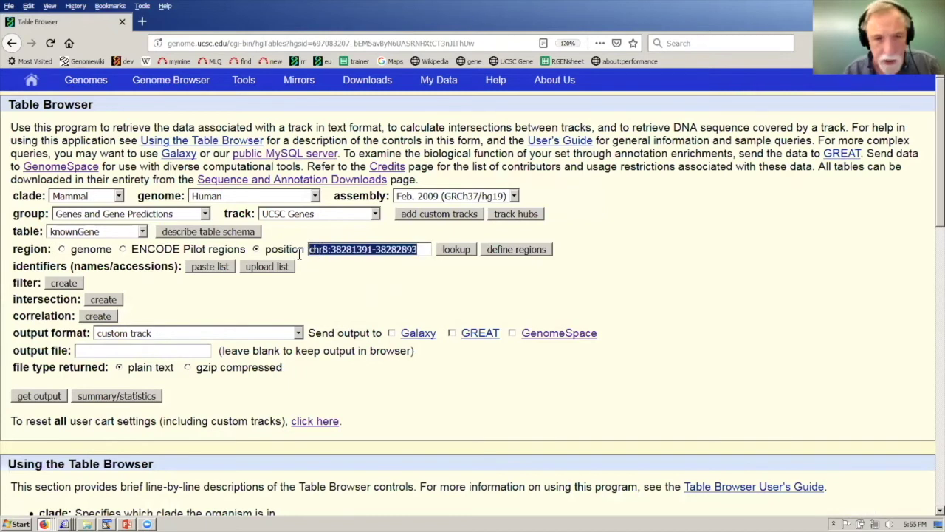
Enter band 4p16.3 as the position and look it up as chr4:1-4500000.
{"action": "type", "text": "4p"}
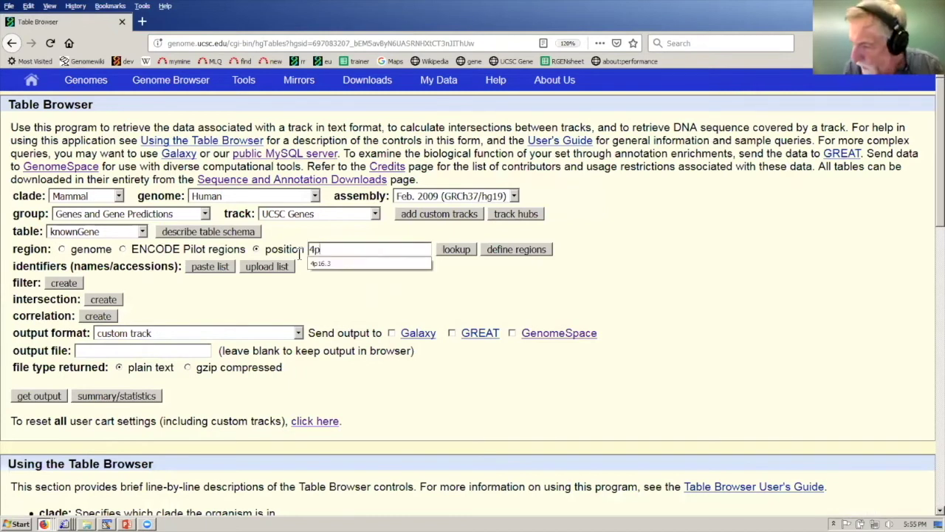
{"action": "type", "text": "16.3"}
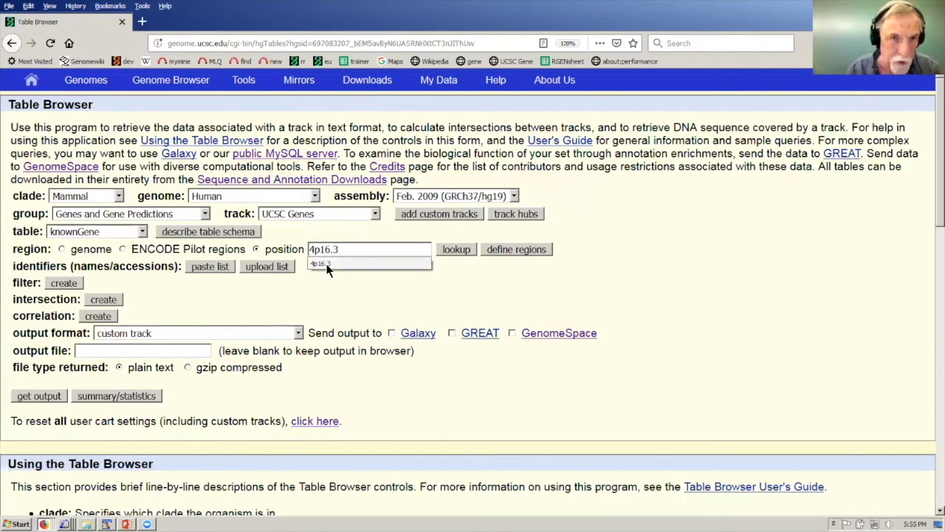
{"action": "left_click", "coordinate": [329, 264]}
{"action": "left_click", "coordinate": [459, 252]}
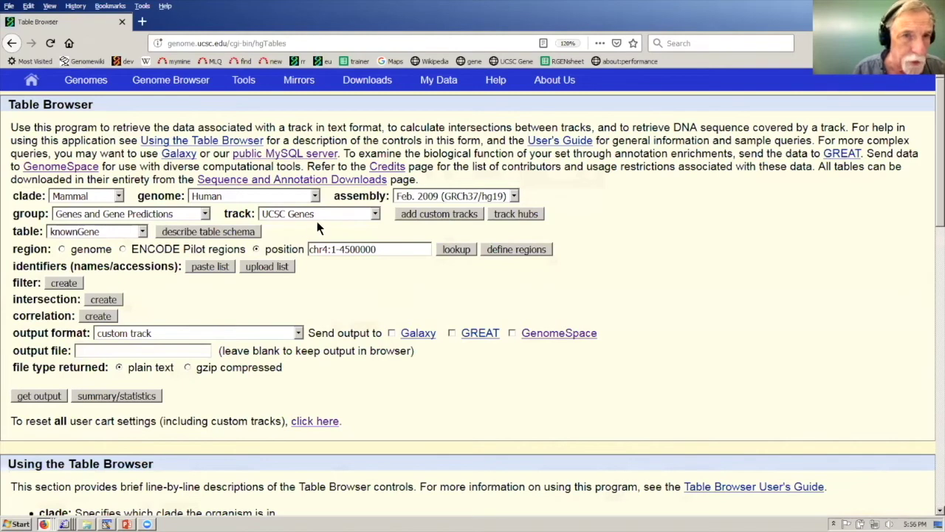
Choose the knownCanonical table with 'selected fields from primary and related tables' output.
{"action": "left_click", "coordinate": [143, 232]}
{"action": "left_click_drag", "start_coordinate": [145, 263], "coordinate": [144, 347]}
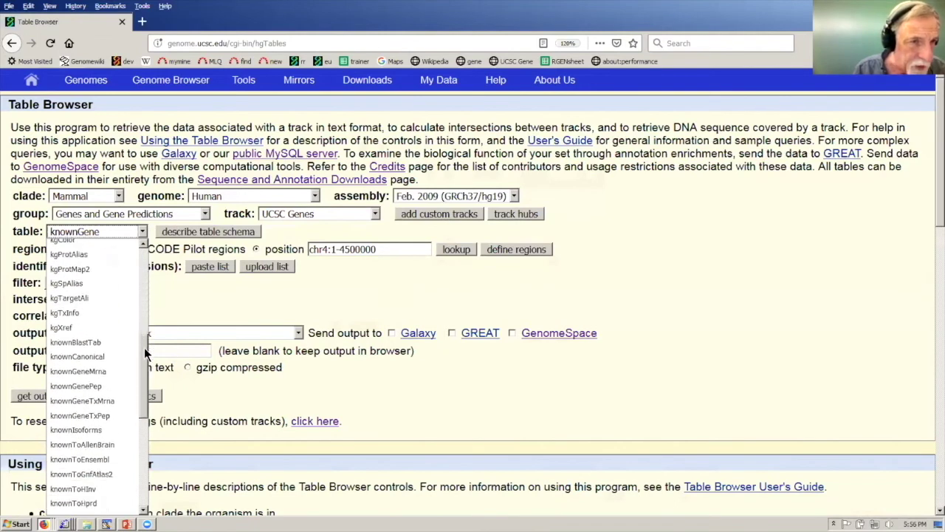
{"action": "left_click", "coordinate": [83, 345]}
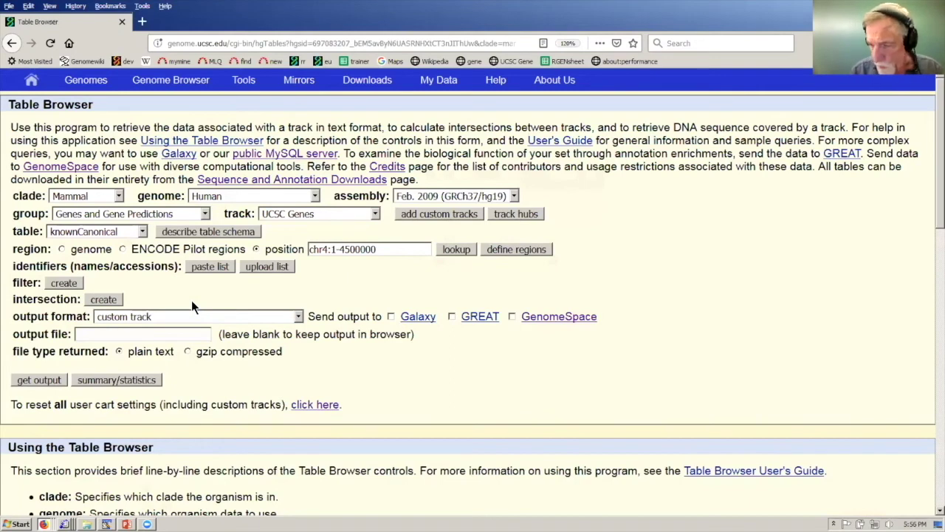
{"action": "left_click", "coordinate": [145, 318]}
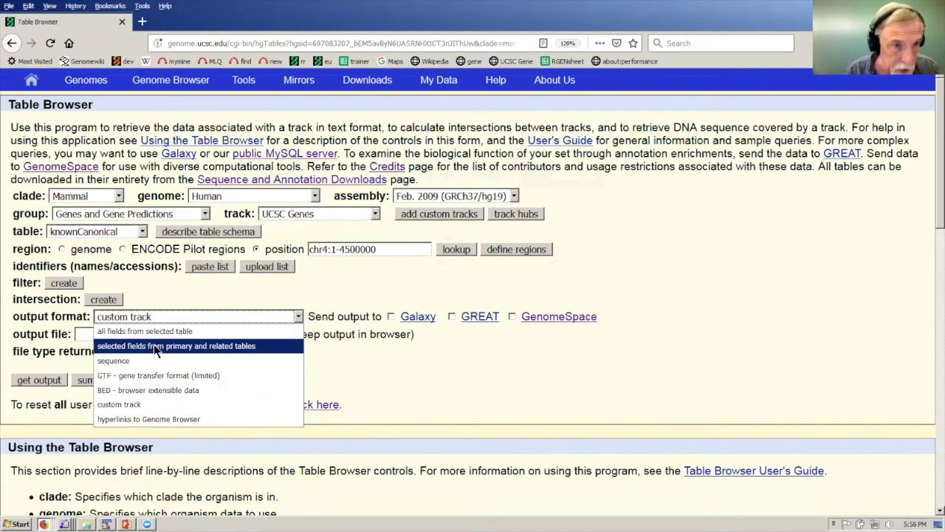
{"action": "left_click", "coordinate": [158, 347]}
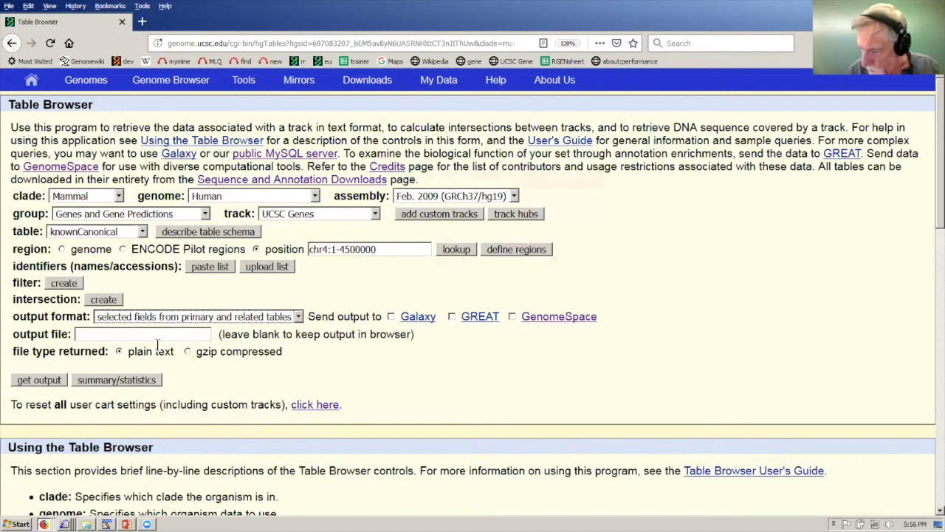
{"action": "left_click", "coordinate": [333, 295]}
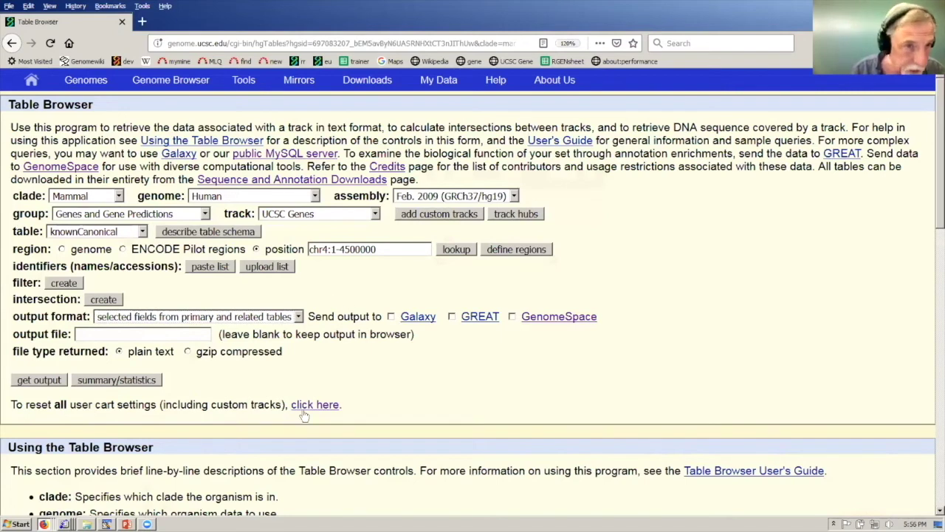
Tick chrom, chromStart, chromEnd, plus kgXref geneSymbol and description as output fields.
{"action": "left_click", "coordinate": [50, 383]}
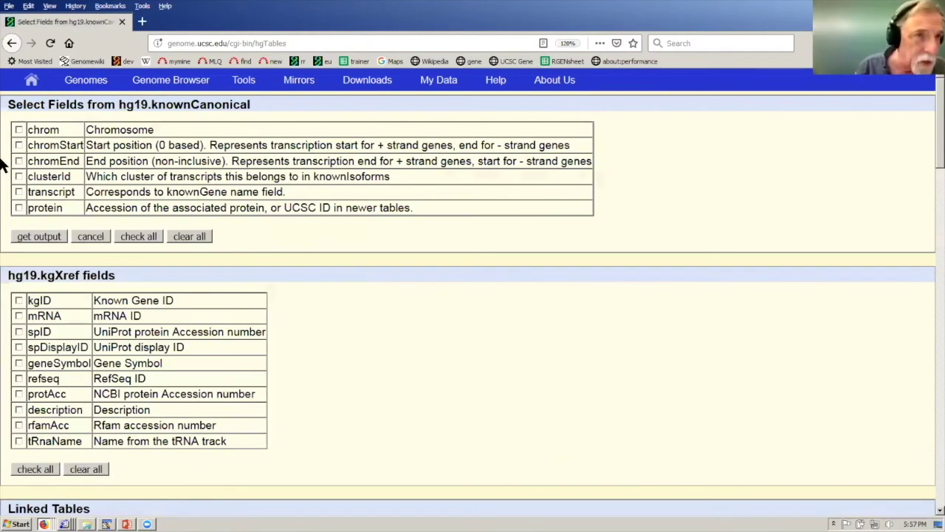
{"action": "left_click", "coordinate": [19, 130]}
{"action": "left_click", "coordinate": [19, 145]}
{"action": "left_click", "coordinate": [19, 161]}
{"action": "left_click", "coordinate": [19, 362]}
{"action": "left_click", "coordinate": [18, 410]}
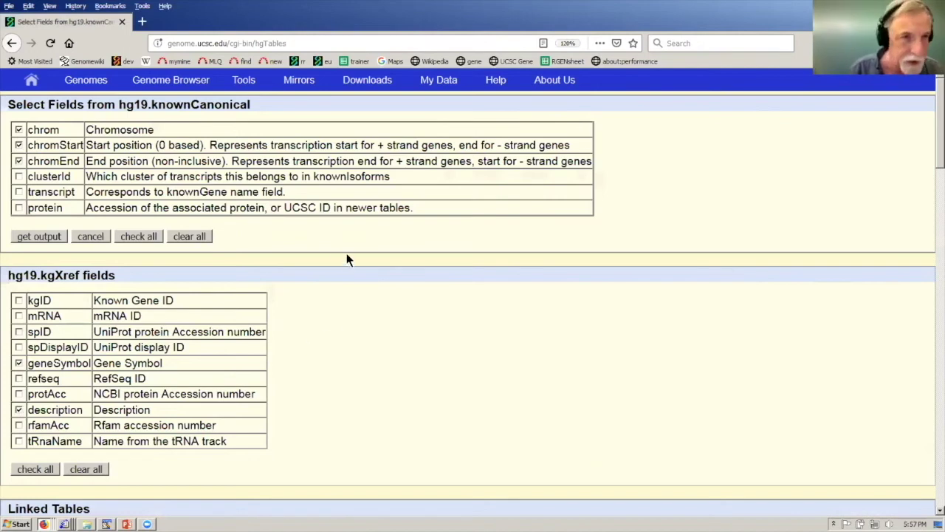
Generate the chr4 gene text output, review the ZNF718 rows, then go back to the field selection.
{"action": "left_click", "coordinate": [53, 235]}
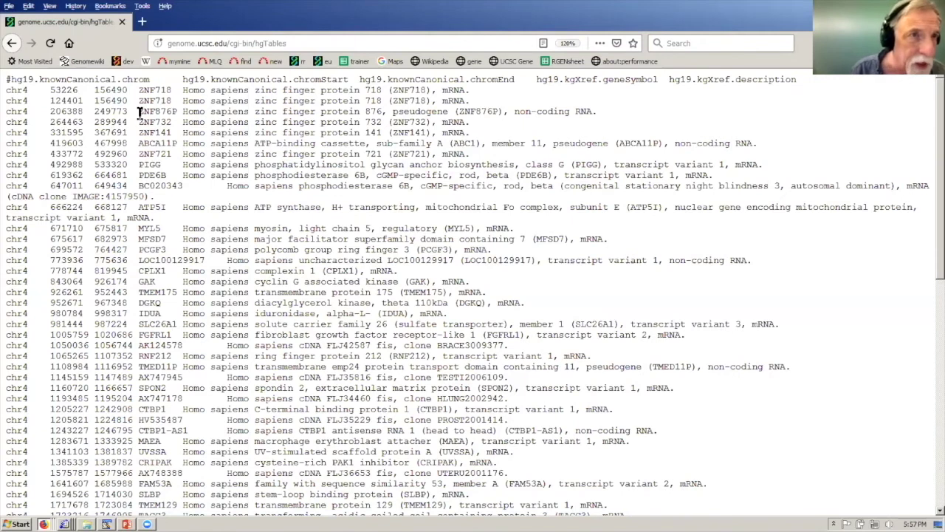
{"action": "left_click_drag", "start_coordinate": [139, 89], "coordinate": [169, 102]}
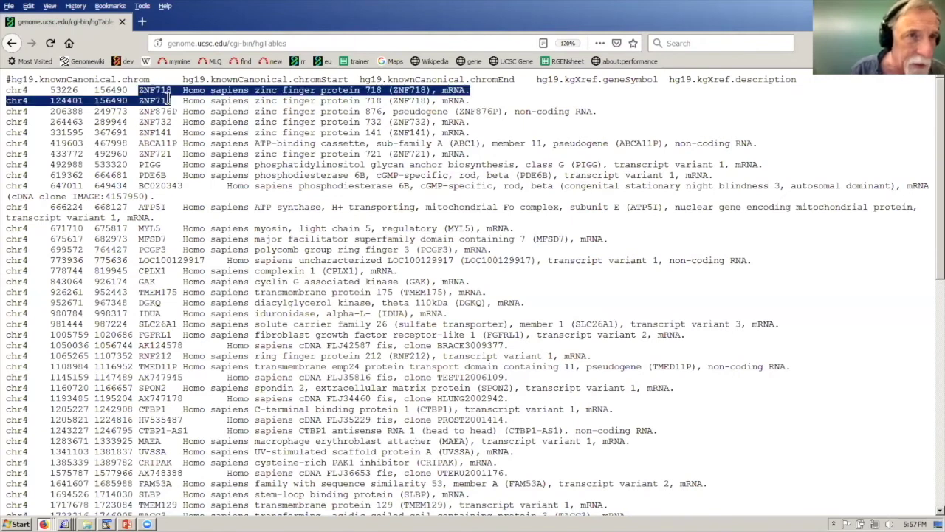
{"action": "left_click", "coordinate": [218, 232]}
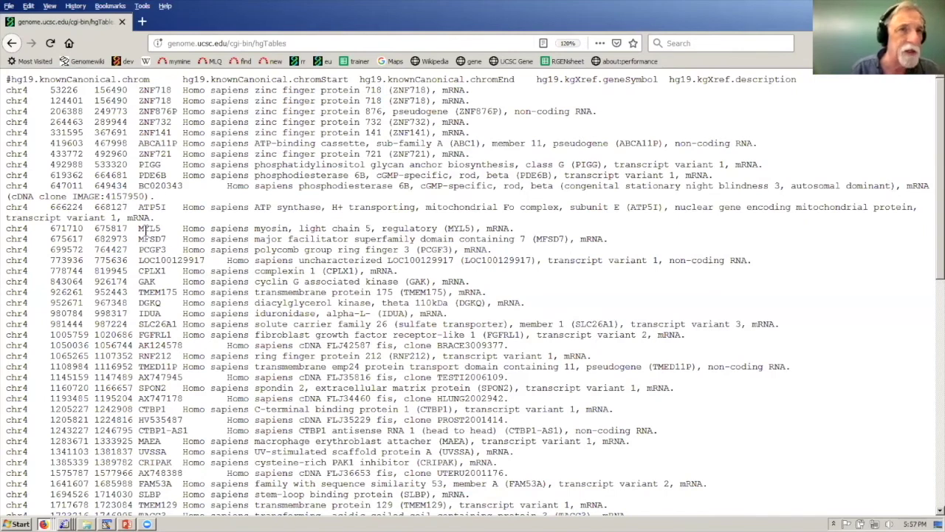
{"action": "left_click", "coordinate": [13, 45]}
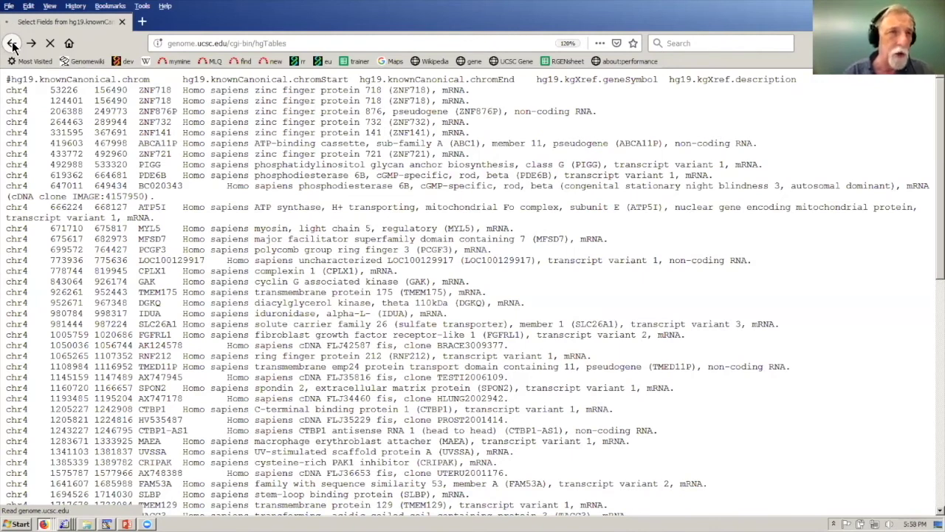
{"action": "left_click", "coordinate": [12, 44]}
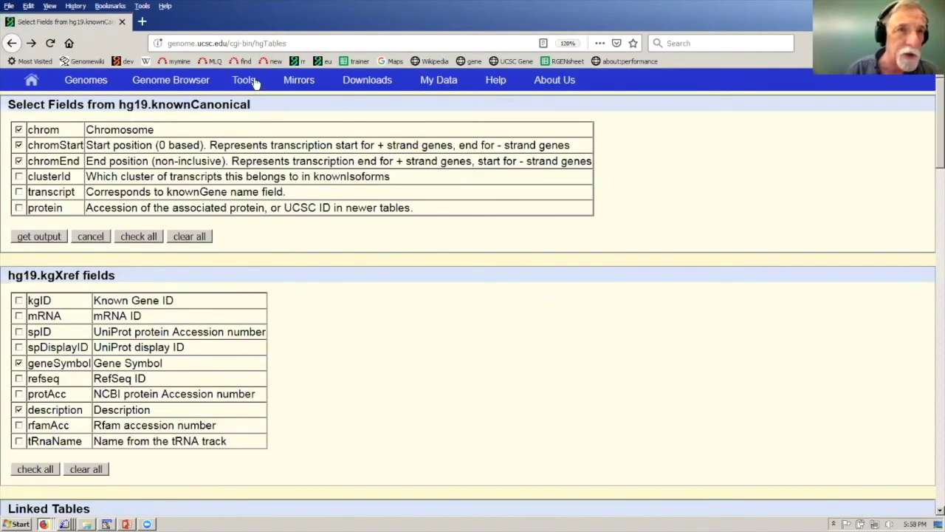
Reopen the main Table Browser form via Tools > Table Browser.
{"action": "mouse_move", "coordinate": [250, 82]}
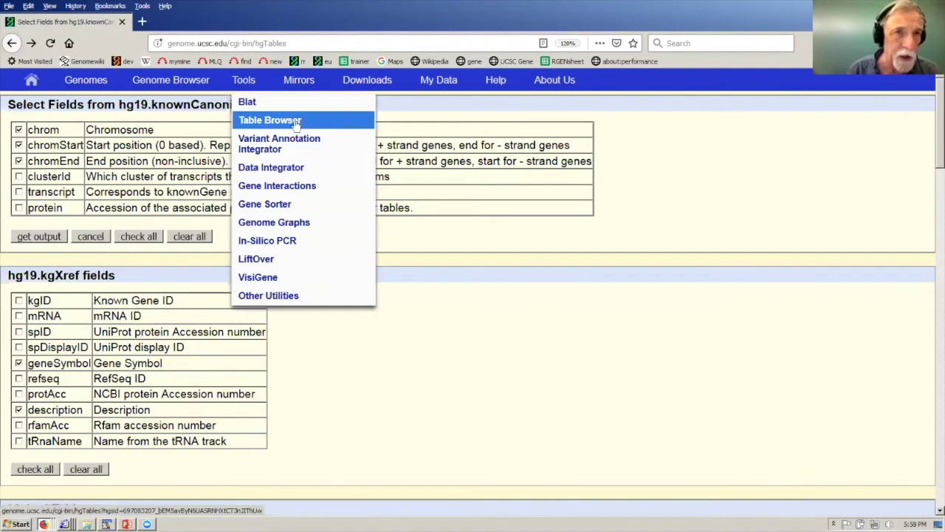
{"action": "left_click", "coordinate": [296, 126]}
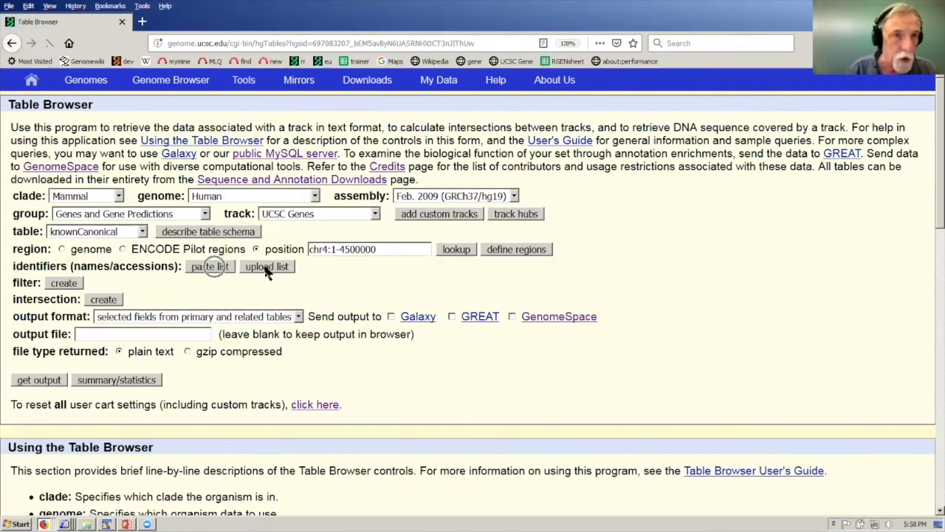
{"action": "left_click", "coordinate": [270, 269]}
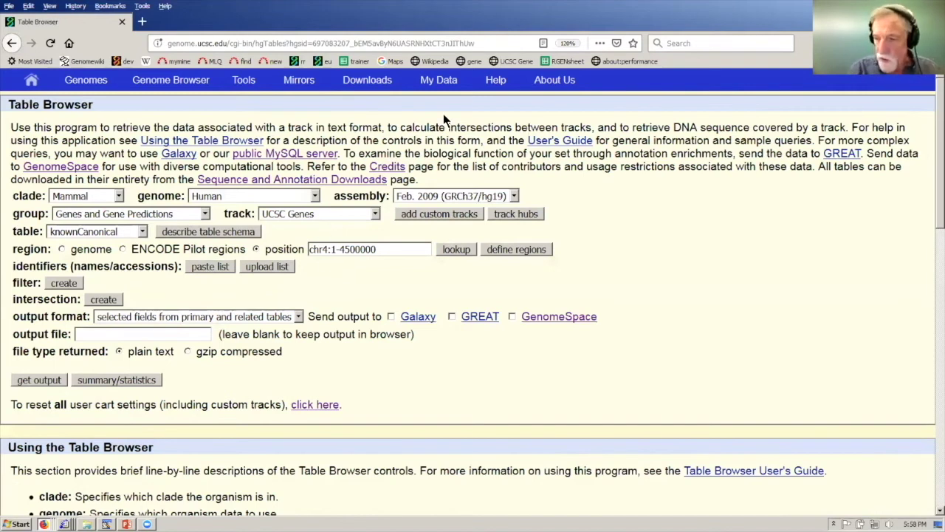
Load chr4:1-4,500,000 in the Genome Browser, then enter the address bit.ly/ucscAU2018.
{"action": "left_click", "coordinate": [199, 86]}
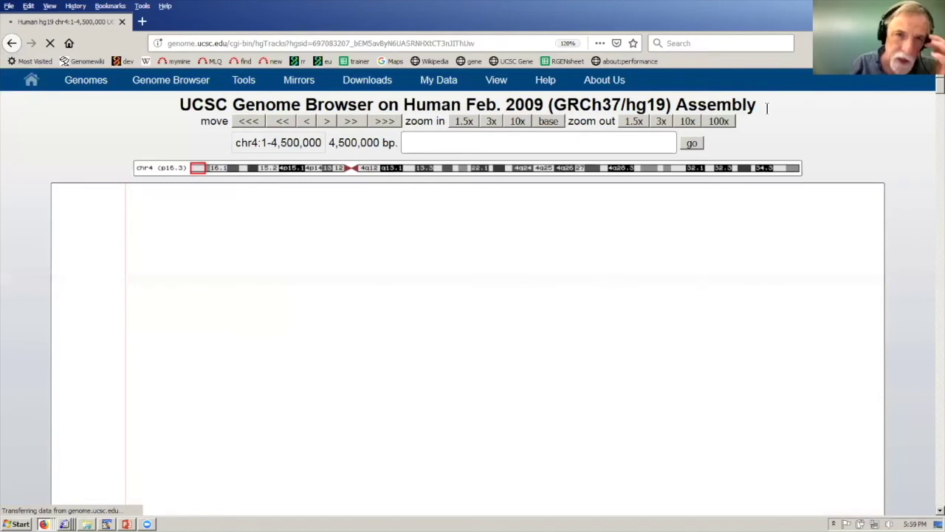
{"action": "left_click", "coordinate": [313, 44]}
{"action": "type", "text": "bit.ly/"}
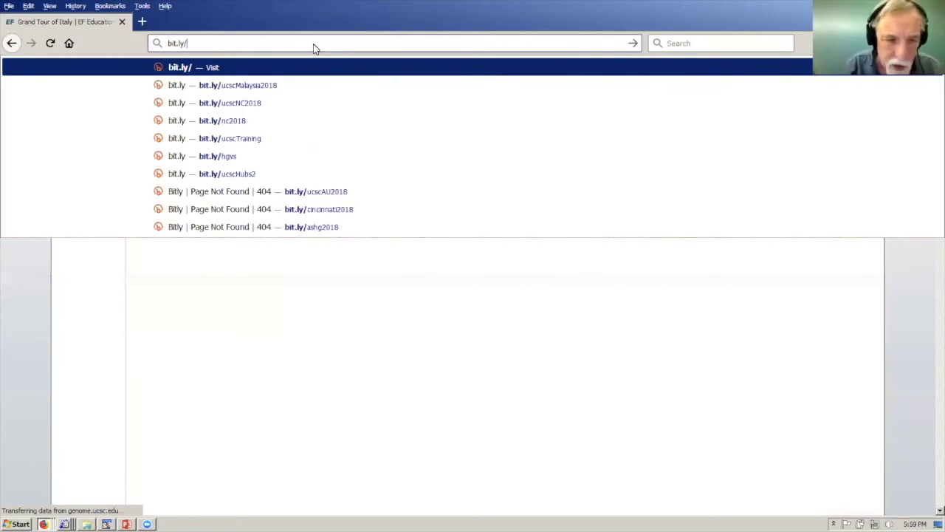
{"action": "type", "text": "ucscAU2018"}
Open the workshop's ctExamples.txt custom-track file from the short link and select its URL.
{"action": "key", "text": "Return"}
{"action": "left_click", "coordinate": [48, 178]}
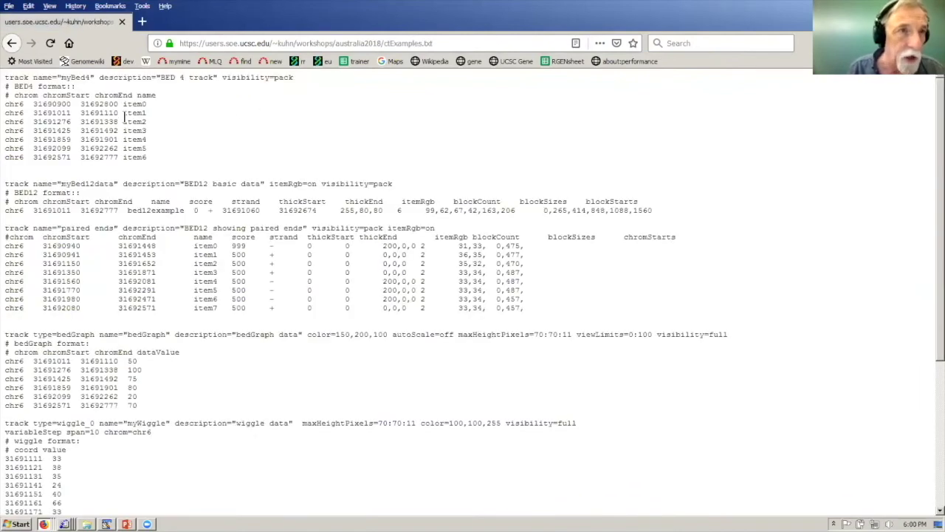
{"action": "key", "text": "ctrl+a"}
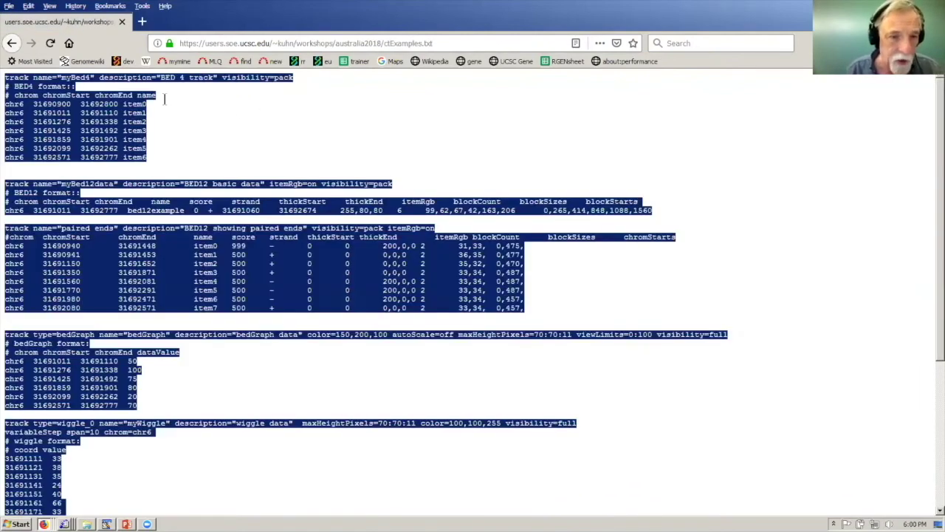
{"action": "left_click", "coordinate": [340, 43]}
{"action": "key", "text": "ctrl+c"}
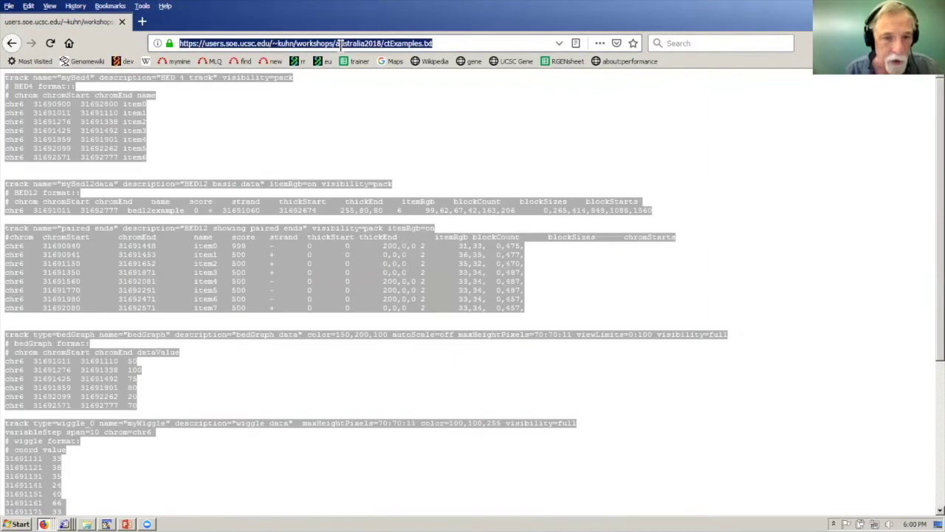
{"action": "key", "text": "alt+Tab"}
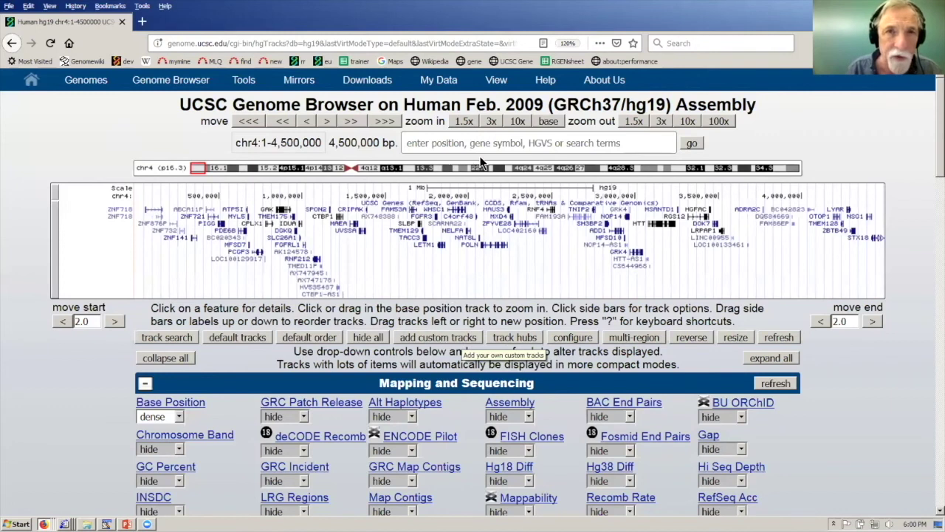
Paste the ctExamples.txt URL into the Custom Tracks data box and submit it.
{"action": "mouse_move", "coordinate": [438, 80]}
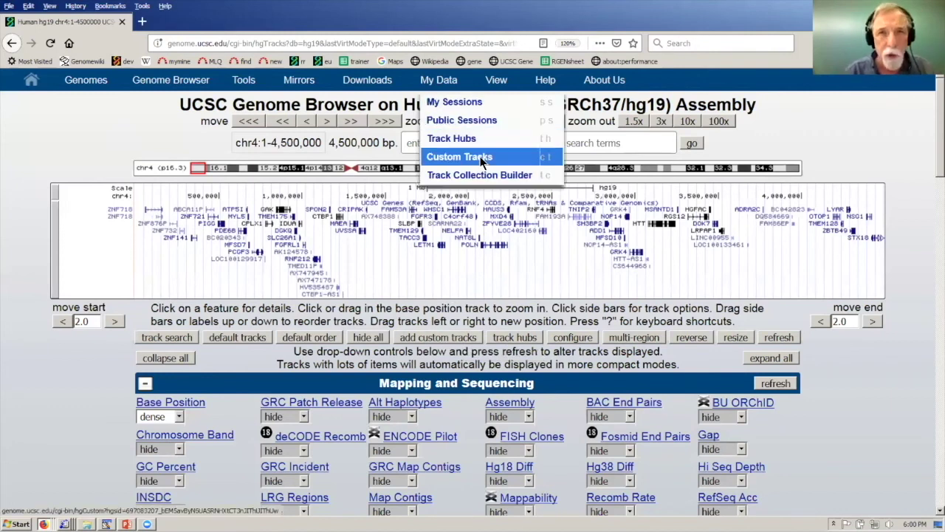
{"action": "left_click", "coordinate": [484, 161]}
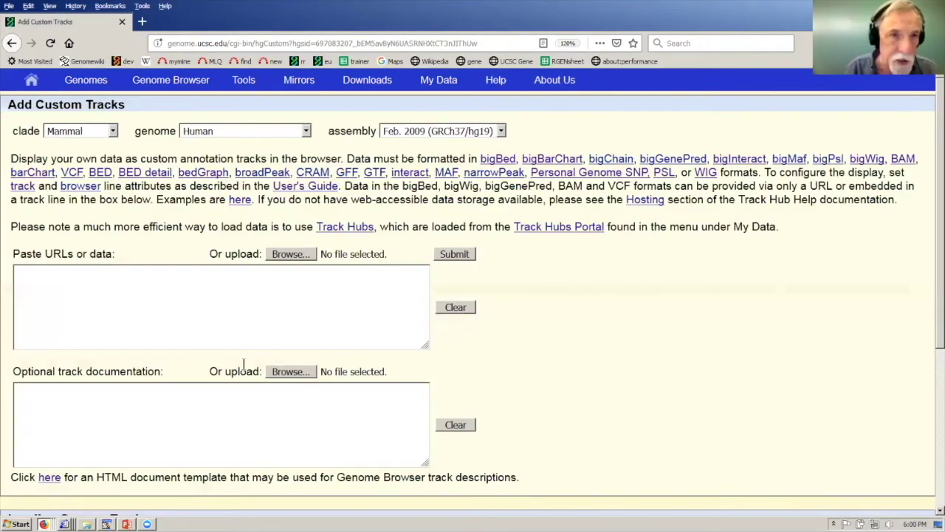
{"action": "left_click", "coordinate": [288, 322]}
{"action": "key", "text": "ctrl+v"}
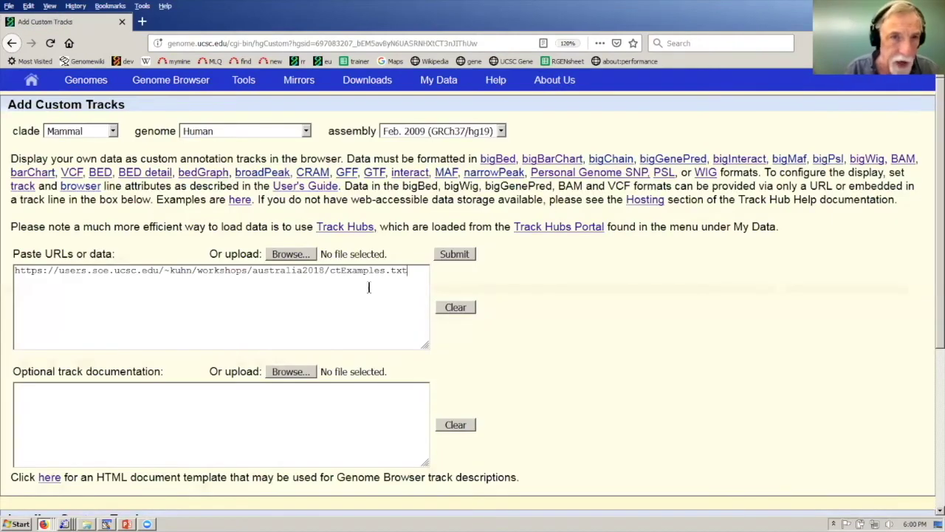
{"action": "left_click", "coordinate": [454, 253]}
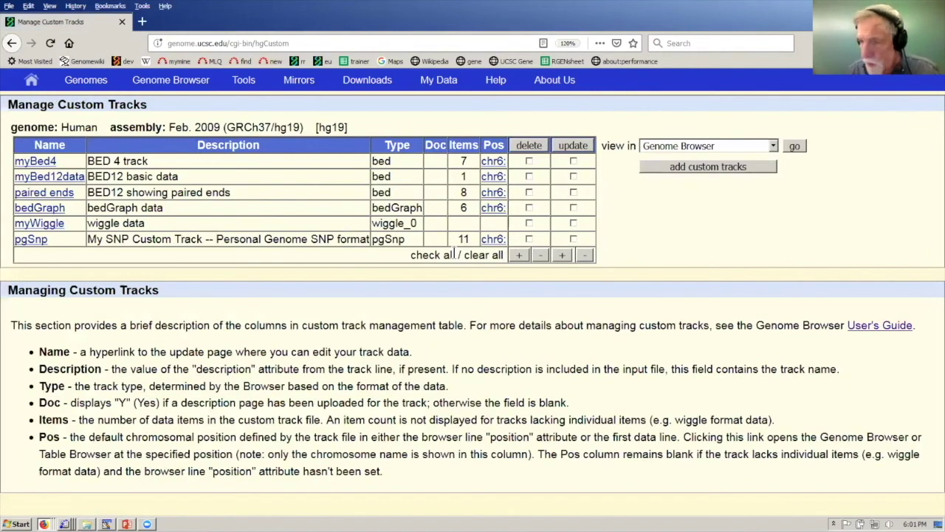
Jump to myBed4's chr6 position to view all six custom tracks together.
{"action": "left_click", "coordinate": [494, 161]}
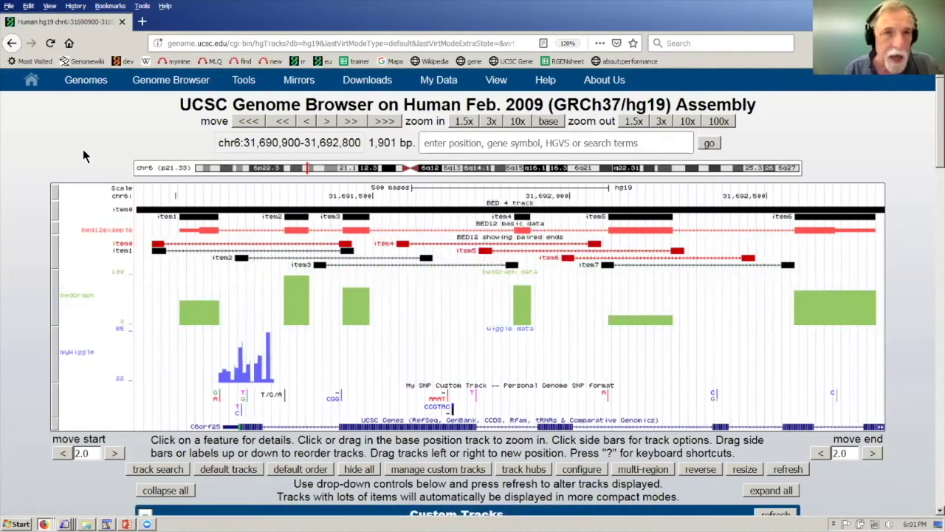
Flip between ctExamples.txt and the track display to compare the myBed4 line with its track.
{"action": "key", "text": "alt+Left"}
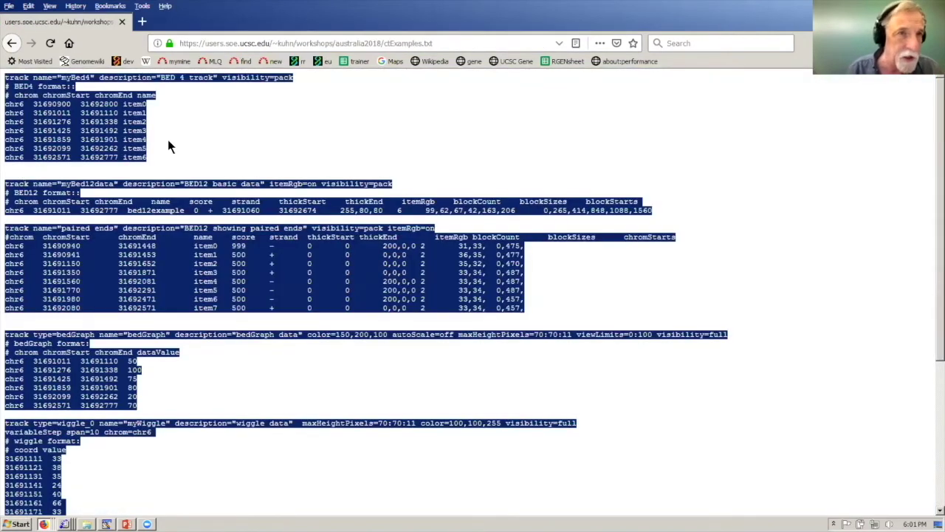
{"action": "left_click", "coordinate": [201, 147]}
{"action": "key", "text": "alt+Right"}
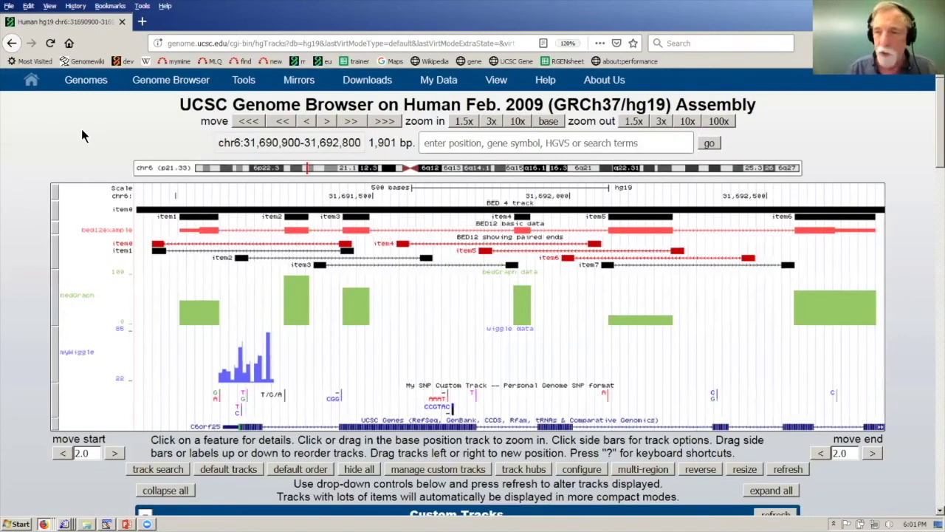
{"action": "key", "text": "alt+Left"}
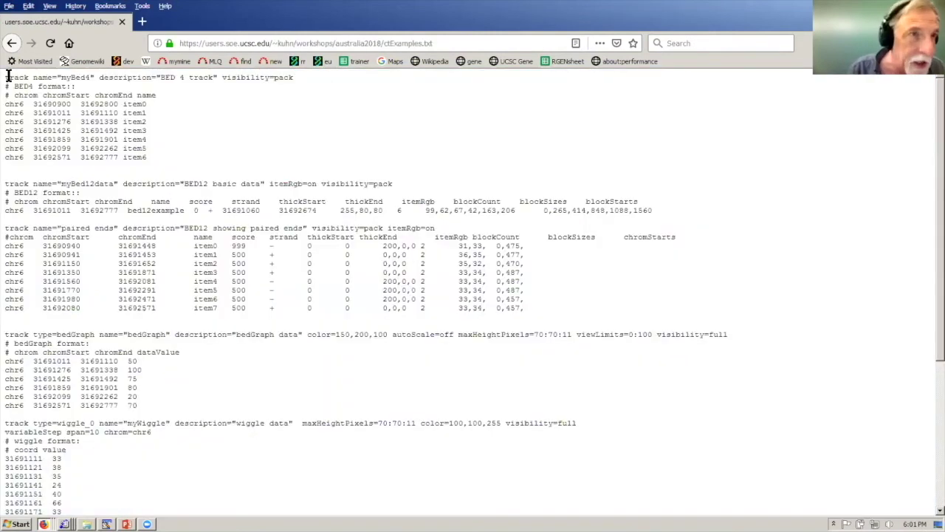
{"action": "left_click_drag", "start_coordinate": [5, 77], "coordinate": [294, 80]}
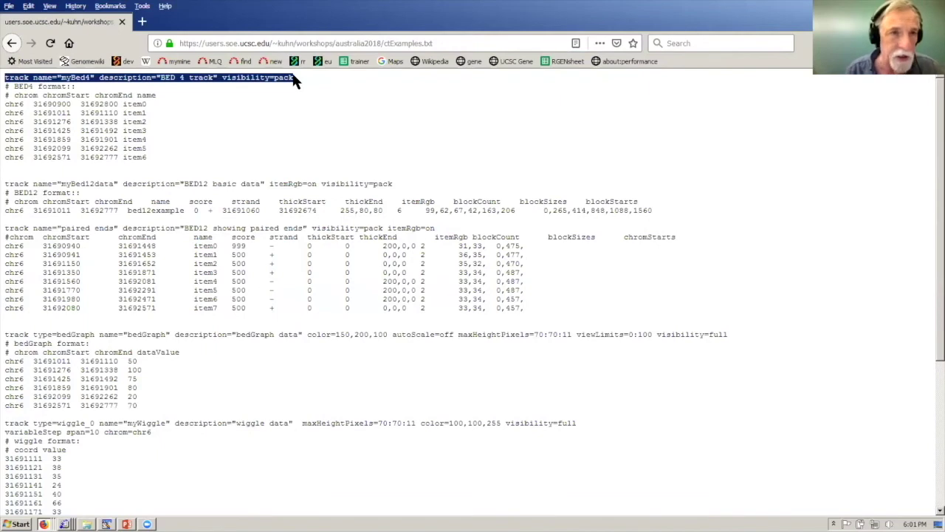
{"action": "key", "text": "alt+Right"}
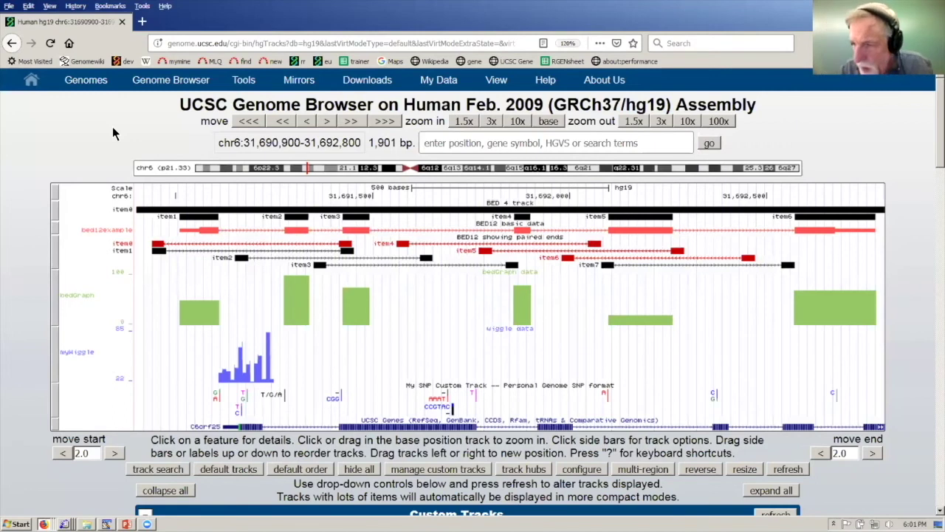
{"action": "mouse_move", "coordinate": [249, 84]}
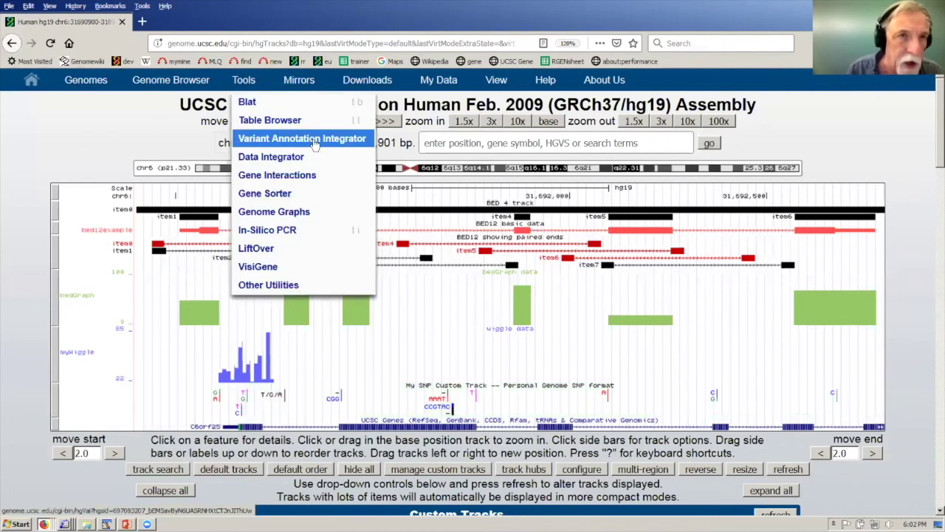
Open the Variant Annotation Integrator and review its regulatory annotation options.
{"action": "left_click", "coordinate": [314, 144]}
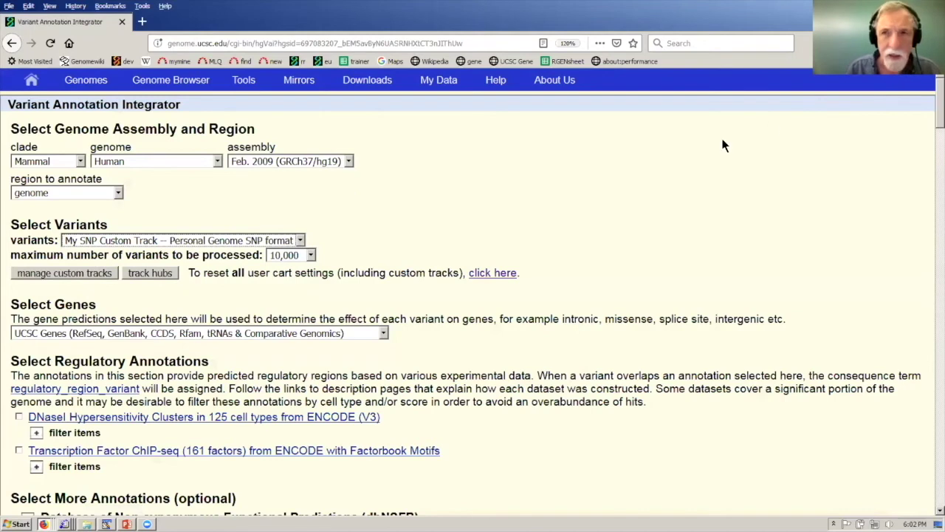
{"action": "scroll", "coordinate": [928, 111], "scroll_direction": "down", "scroll_amount": 5}
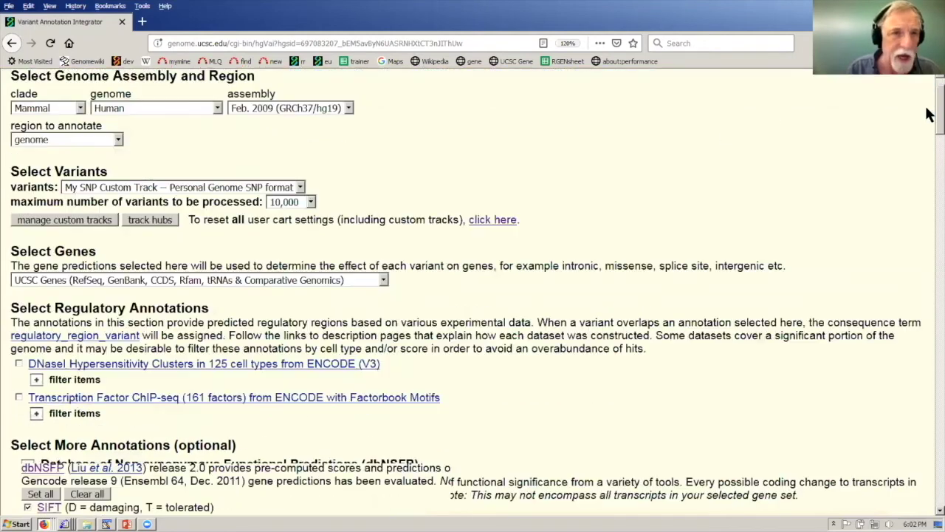
{"action": "scroll", "coordinate": [928, 127], "scroll_direction": "up", "scroll_amount": 2}
{"action": "scroll", "coordinate": [928, 122], "scroll_direction": "up", "scroll_amount": 3}
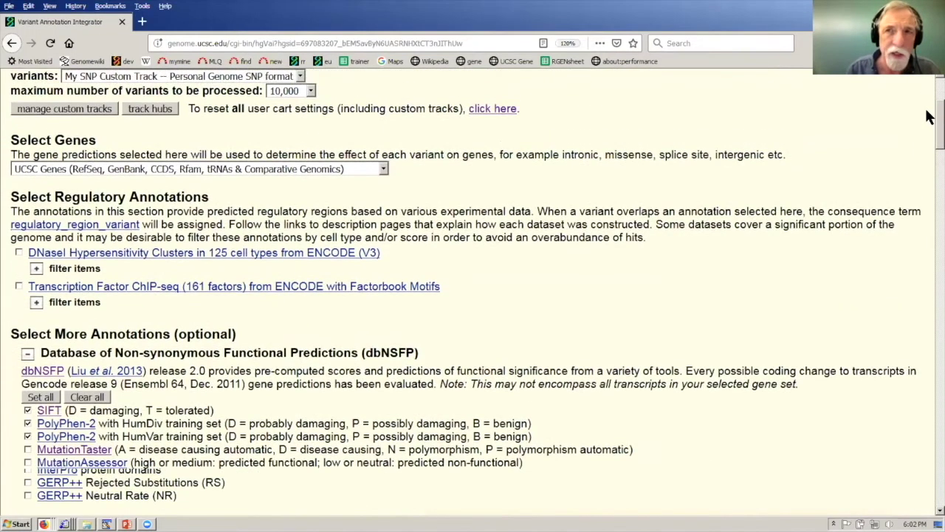
{"action": "left_click_drag", "start_coordinate": [593, 248], "coordinate": [602, 307]}
{"action": "left_click", "coordinate": [815, 206]}
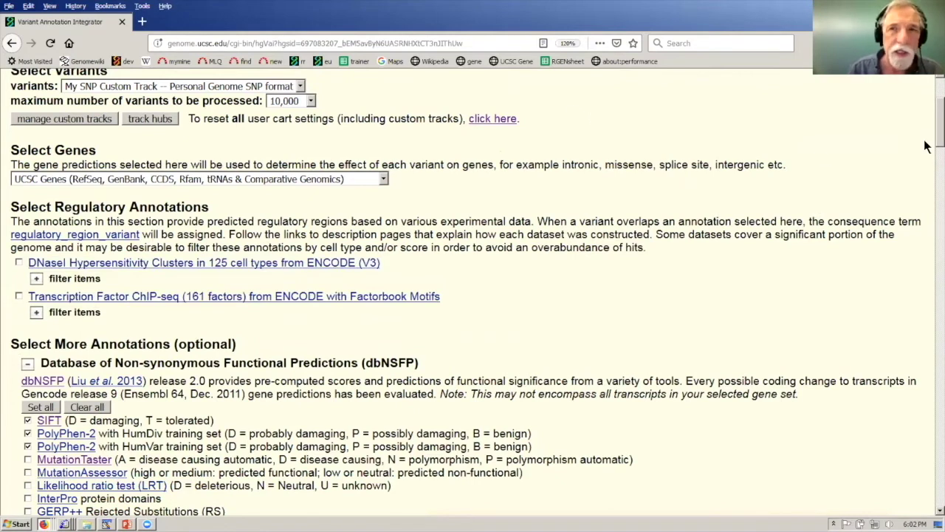
Check the gene prediction set list, keeping UCSC Genes selected.
{"action": "scroll", "coordinate": [929, 125], "scroll_direction": "up", "scroll_amount": 3}
{"action": "scroll", "coordinate": [928, 115], "scroll_direction": "up", "scroll_amount": 2}
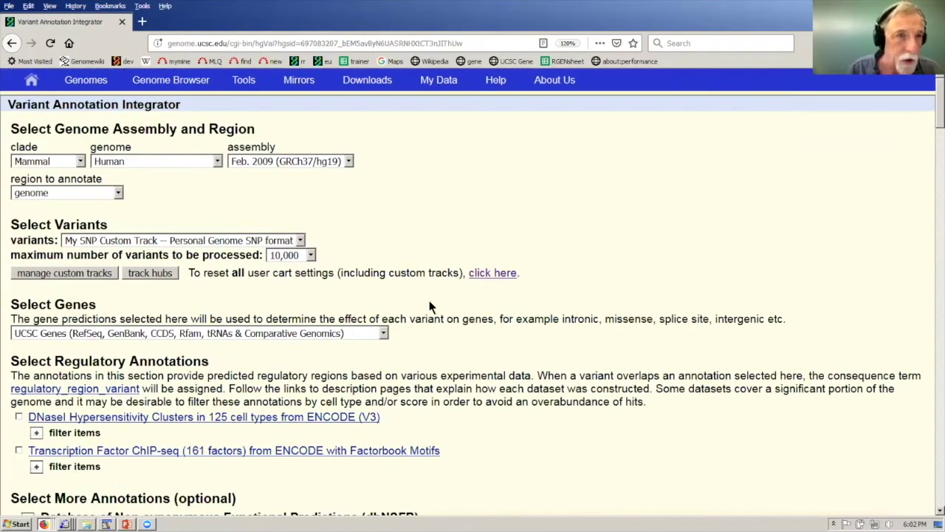
{"action": "left_click", "coordinate": [383, 335]}
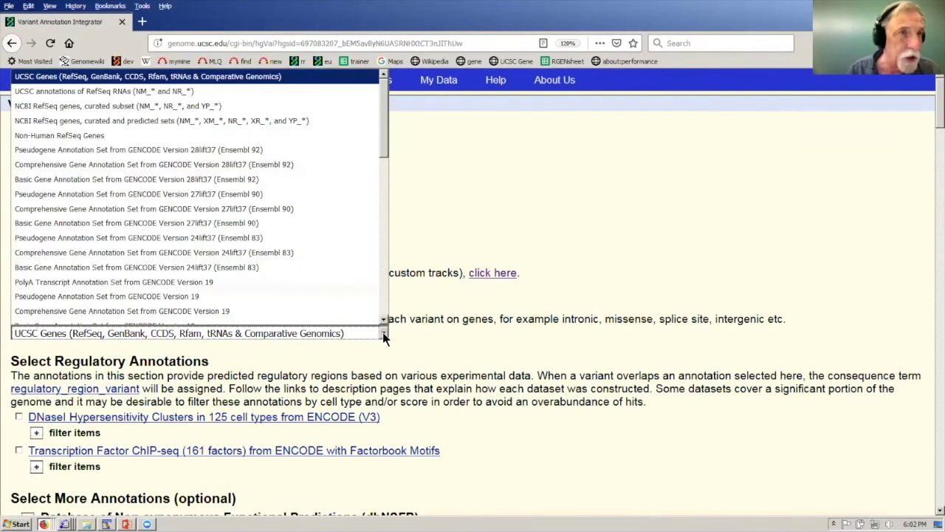
{"action": "left_click", "coordinate": [385, 334]}
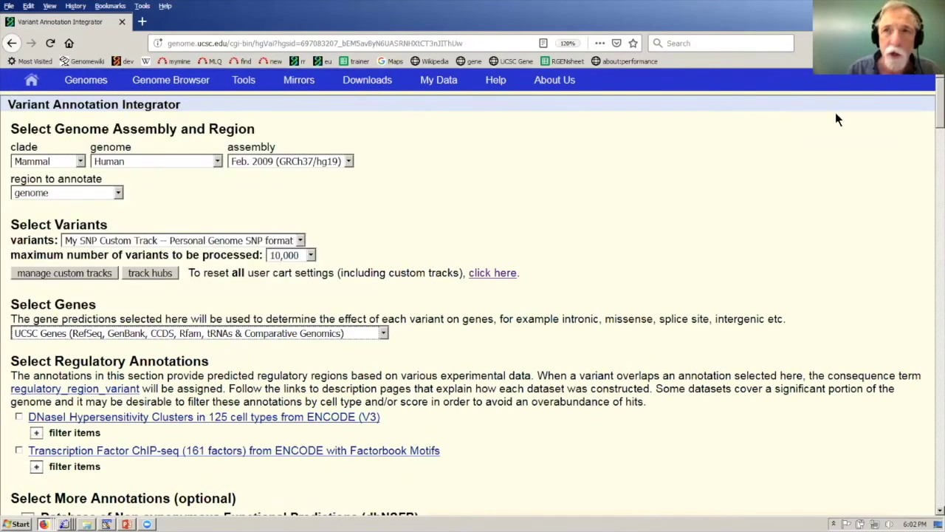
Review the Known variation through Conservation options and scroll down to Configure Output.
{"action": "scroll", "coordinate": [929, 112], "scroll_direction": "down", "scroll_amount": 10}
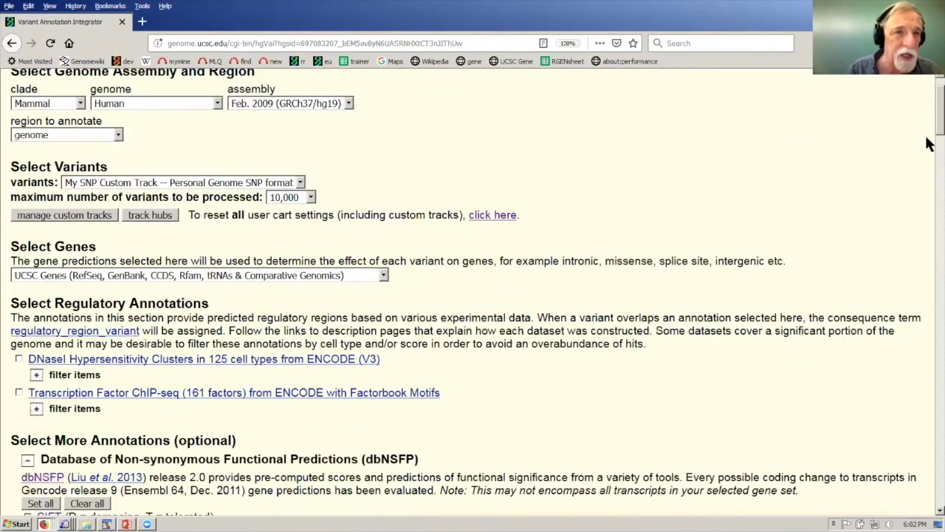
{"action": "scroll", "coordinate": [929, 184], "scroll_direction": "down", "scroll_amount": 2}
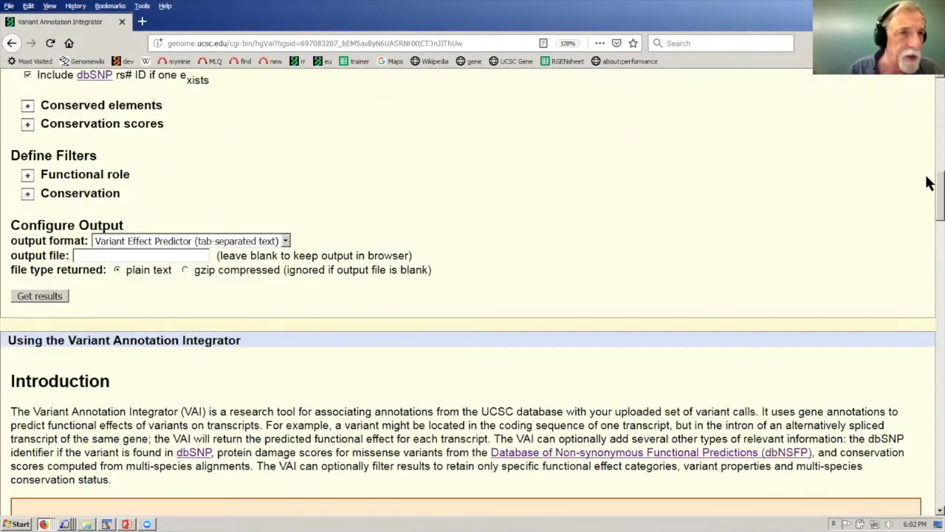
{"action": "scroll", "coordinate": [441, 198], "scroll_direction": "up", "scroll_amount": 2}
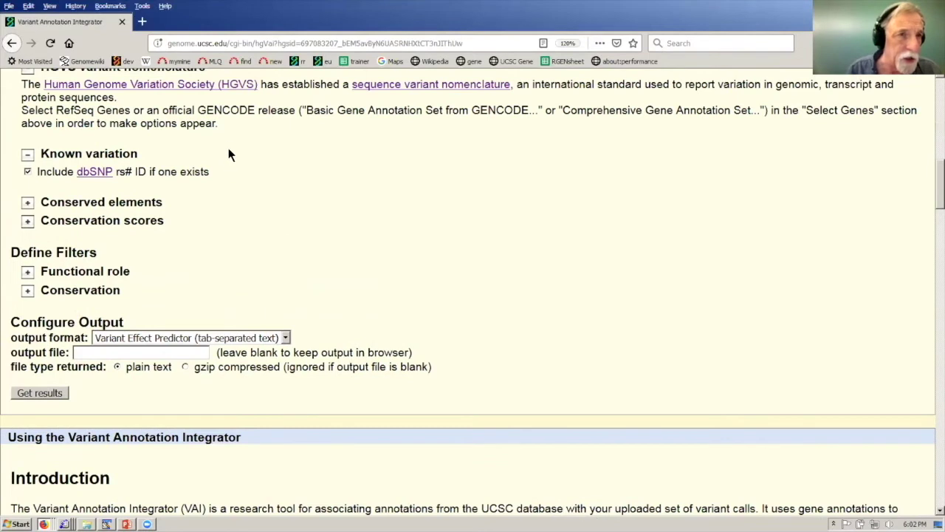
{"action": "left_click_drag", "start_coordinate": [228, 140], "coordinate": [228, 295]}
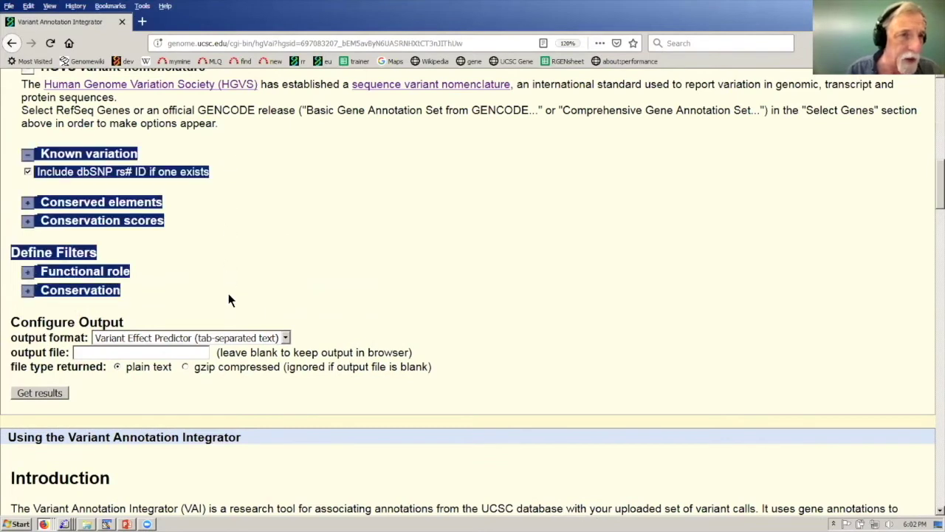
{"action": "left_click", "coordinate": [248, 272]}
{"action": "scroll", "coordinate": [248, 272], "scroll_direction": "down", "scroll_amount": 3}
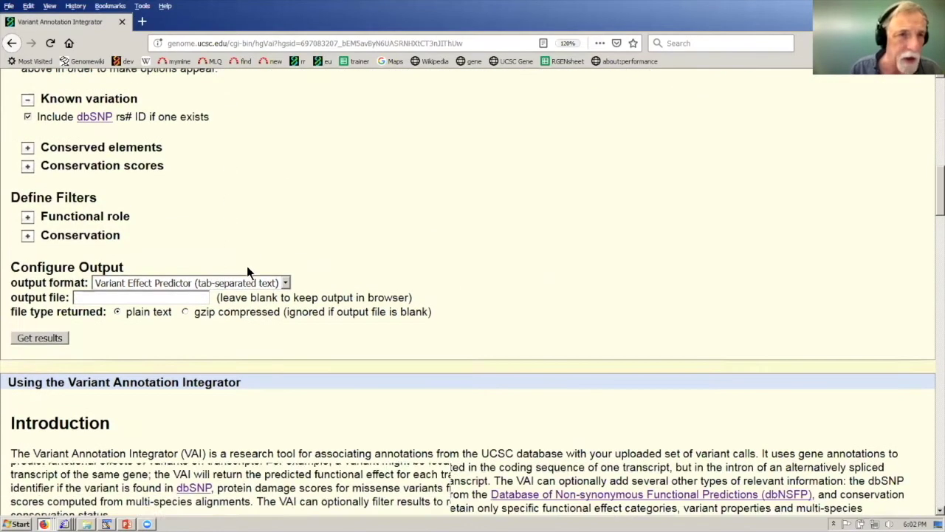
{"action": "scroll", "coordinate": [248, 272], "scroll_direction": "down", "scroll_amount": 1}
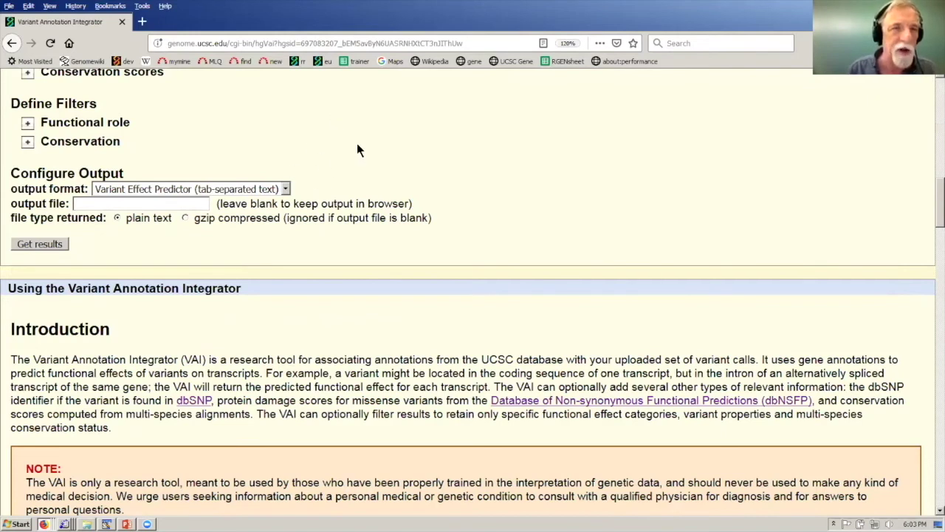
Choose Variant Effect Predictor (HTML) output, get the results, and accept the research-use note.
{"action": "left_click", "coordinate": [285, 189]}
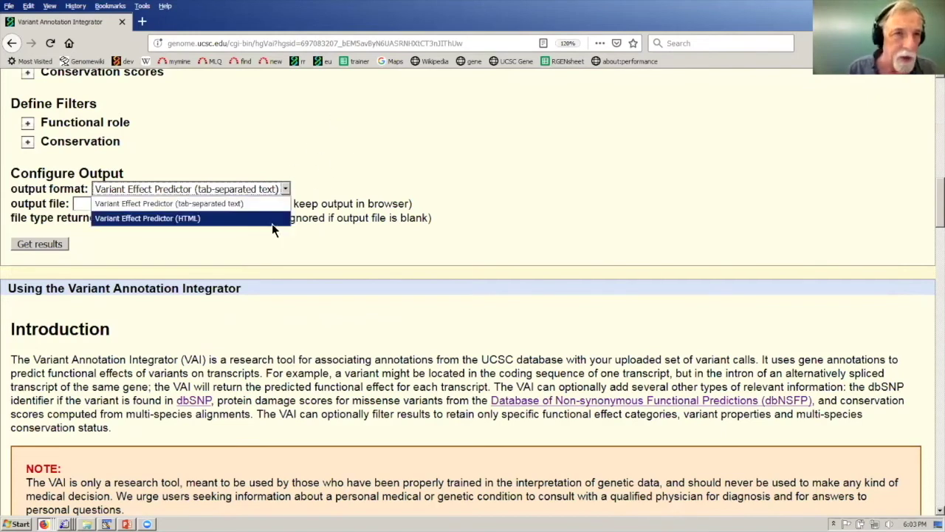
{"action": "left_click", "coordinate": [187, 218]}
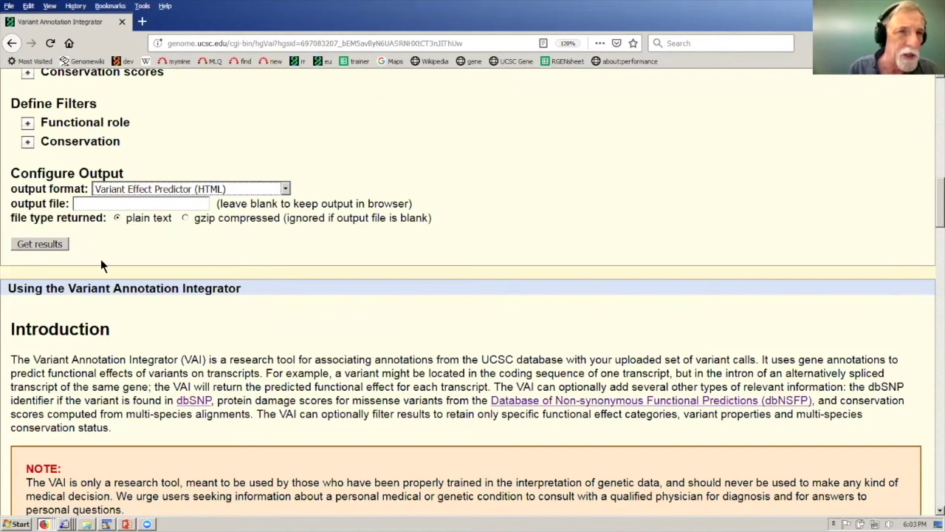
{"action": "left_click", "coordinate": [44, 243]}
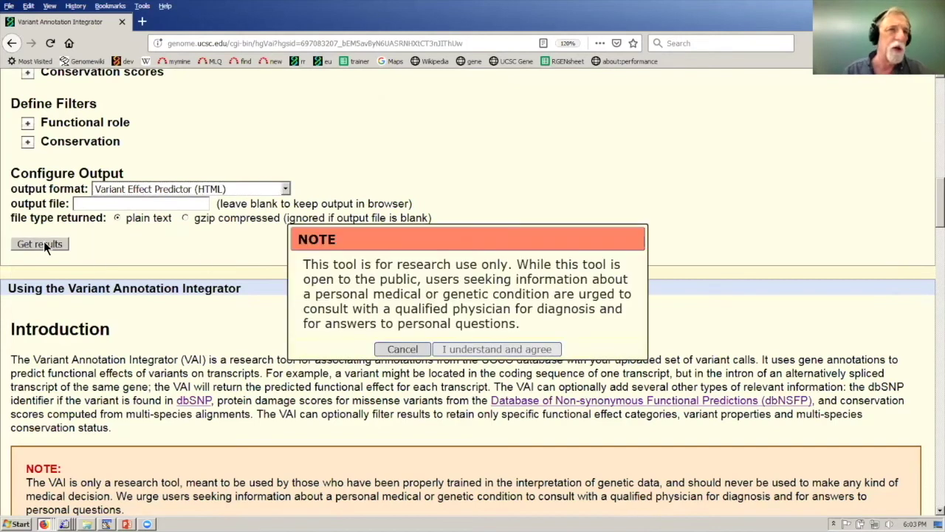
{"action": "left_click", "coordinate": [495, 350]}
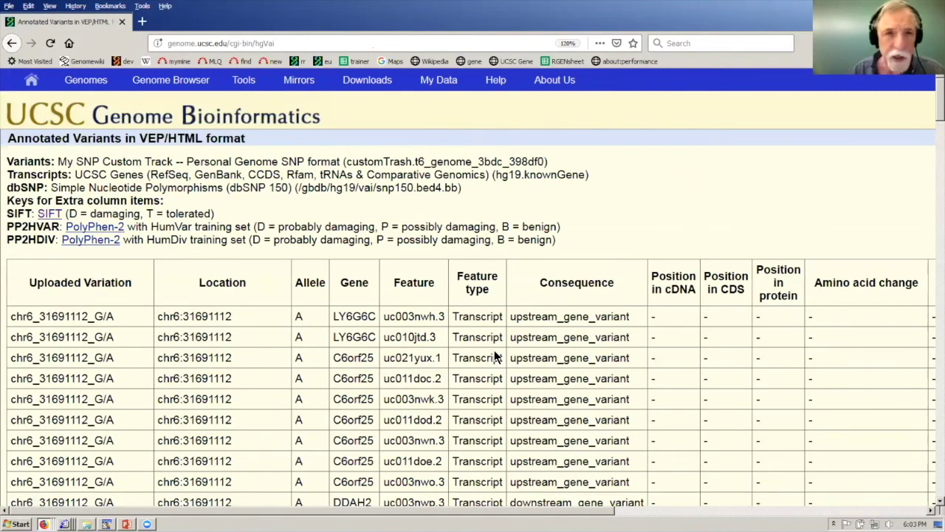
{"action": "left_click_drag", "start_coordinate": [607, 511], "coordinate": [929, 510]}
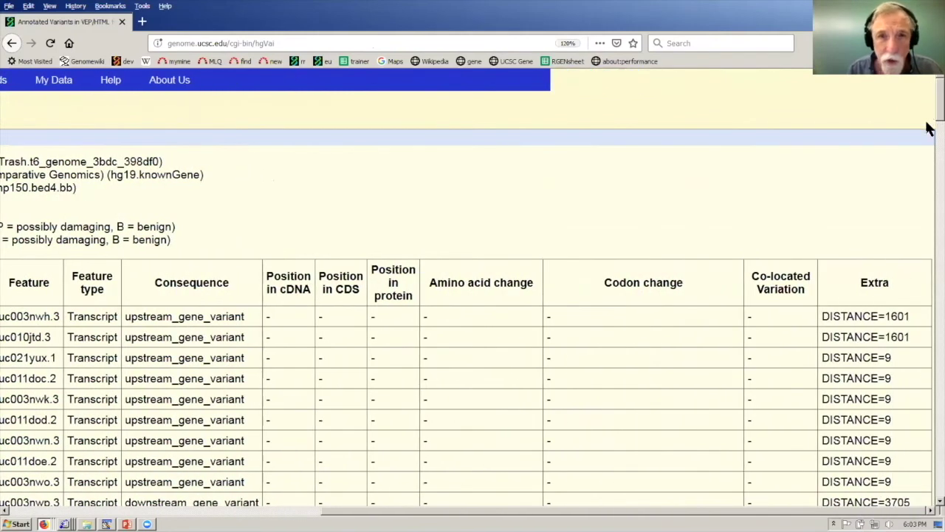
{"action": "scroll", "coordinate": [930, 127], "scroll_direction": "down", "scroll_amount": 4}
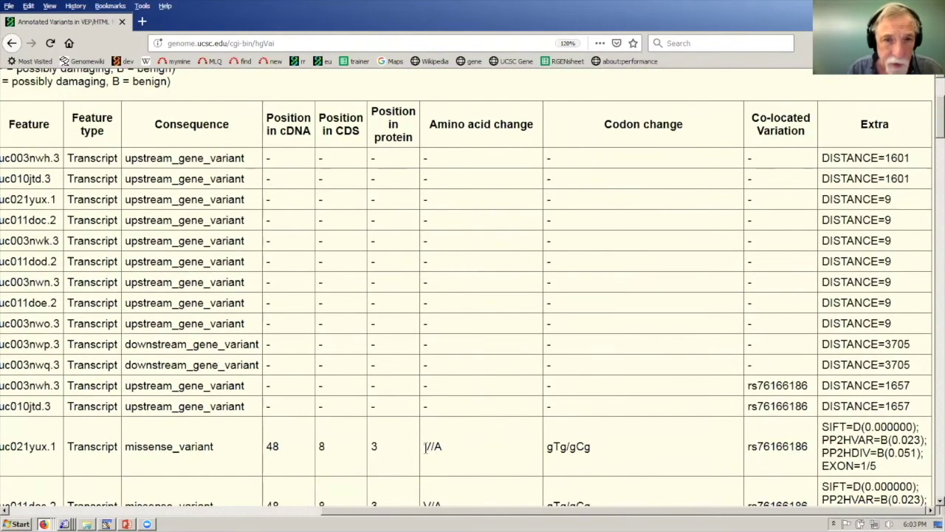
{"action": "left_click_drag", "start_coordinate": [422, 446], "coordinate": [446, 445]}
{"action": "double_click", "coordinate": [374, 446]}
{"action": "left_click", "coordinate": [329, 443]}
{"action": "double_click", "coordinate": [321, 446]}
{"action": "left_click_drag", "start_coordinate": [547, 451], "coordinate": [597, 455]}
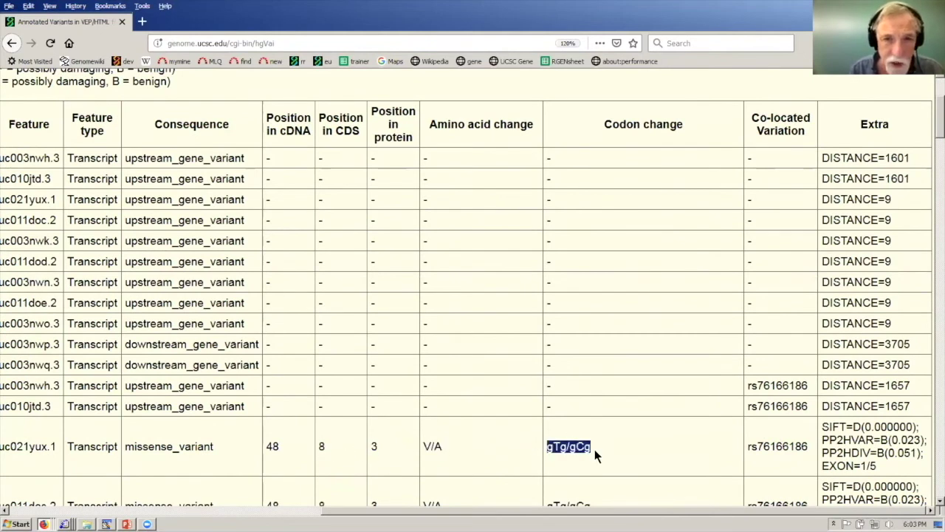
{"action": "left_click_drag", "start_coordinate": [809, 446], "coordinate": [749, 449]}
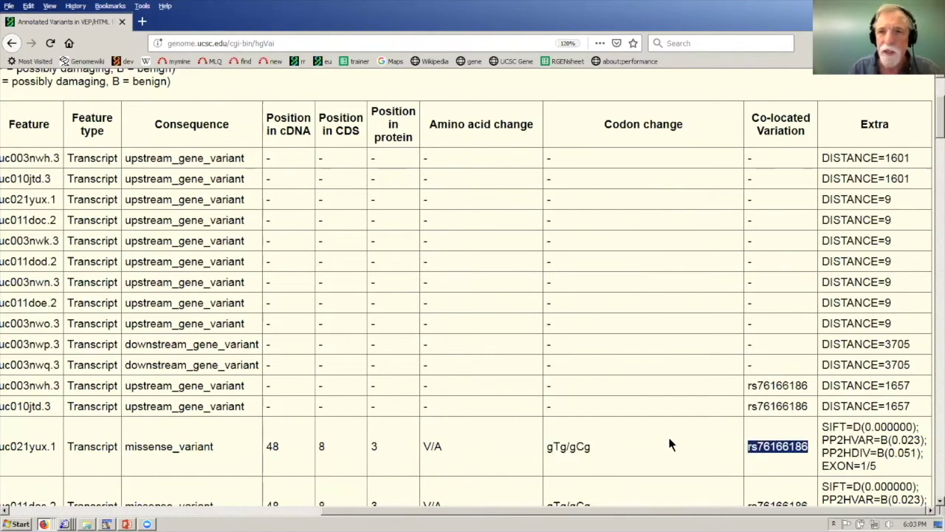
{"action": "left_click", "coordinate": [780, 467]}
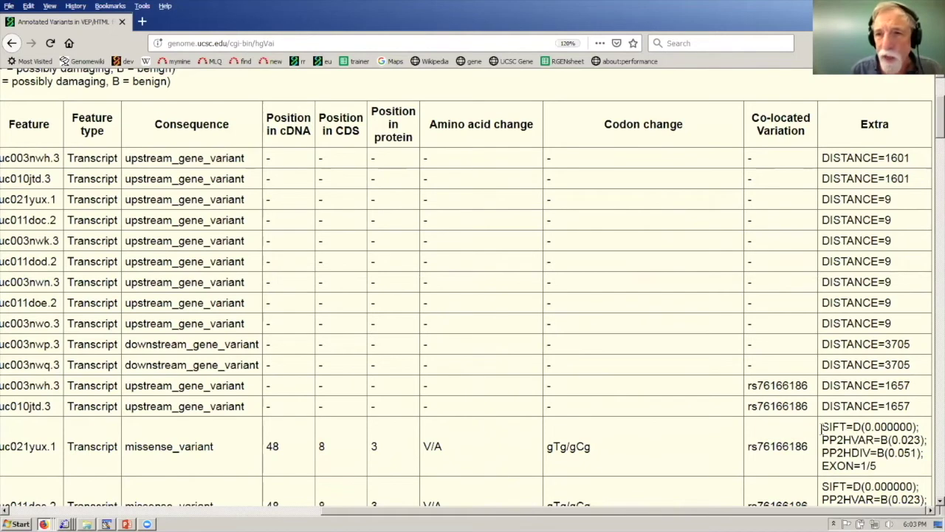
{"action": "left_click_drag", "start_coordinate": [821, 427], "coordinate": [897, 477]}
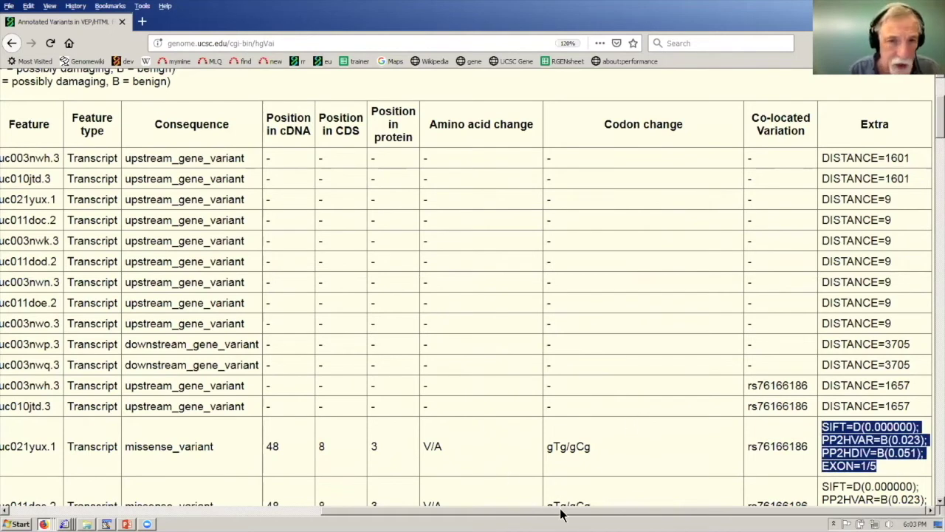
{"action": "scroll", "coordinate": [456, 509], "scroll_direction": "left", "scroll_amount": 8}
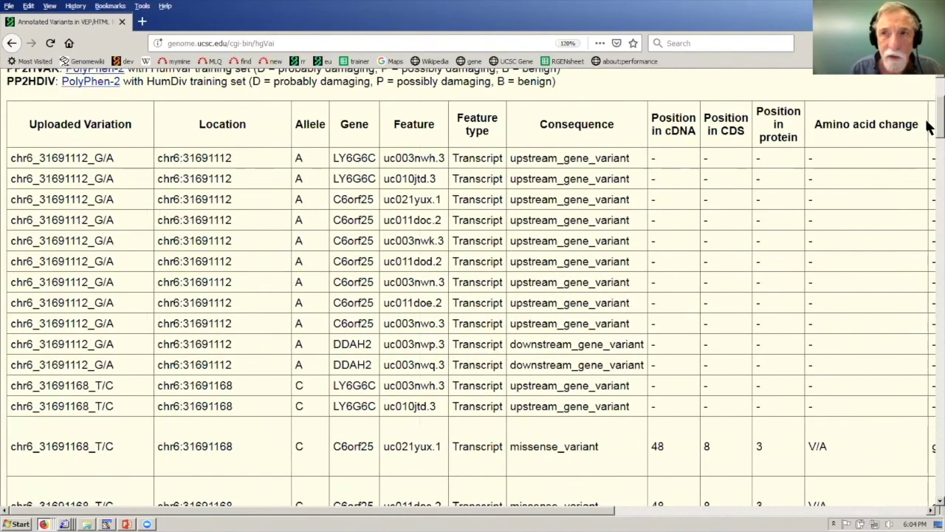
{"action": "scroll", "coordinate": [928, 110], "scroll_direction": "up", "scroll_amount": 4}
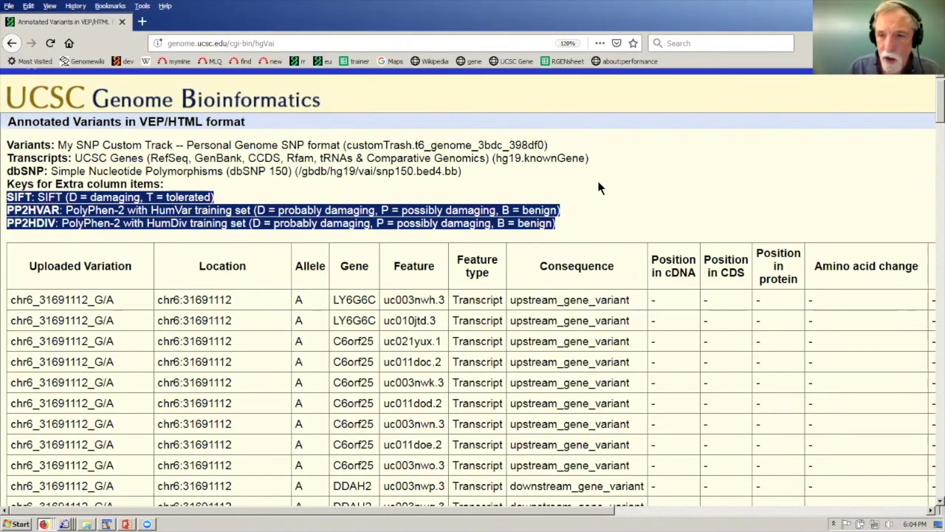
{"action": "left_click", "coordinate": [599, 188]}
{"action": "scroll", "coordinate": [599, 188], "scroll_direction": "up", "scroll_amount": 1}
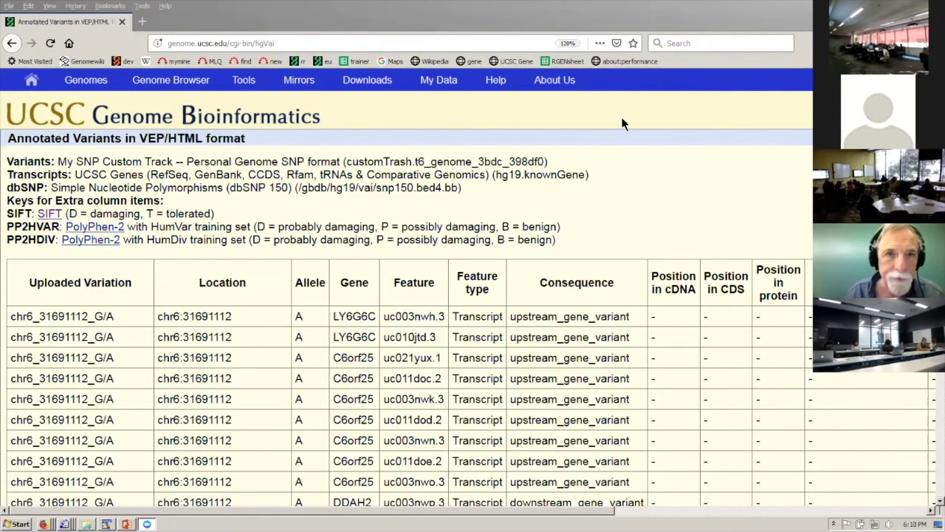
Restore another user's shared session named hg18_bamSnps from the My Sessions page.
{"action": "mouse_move", "coordinate": [448, 84]}
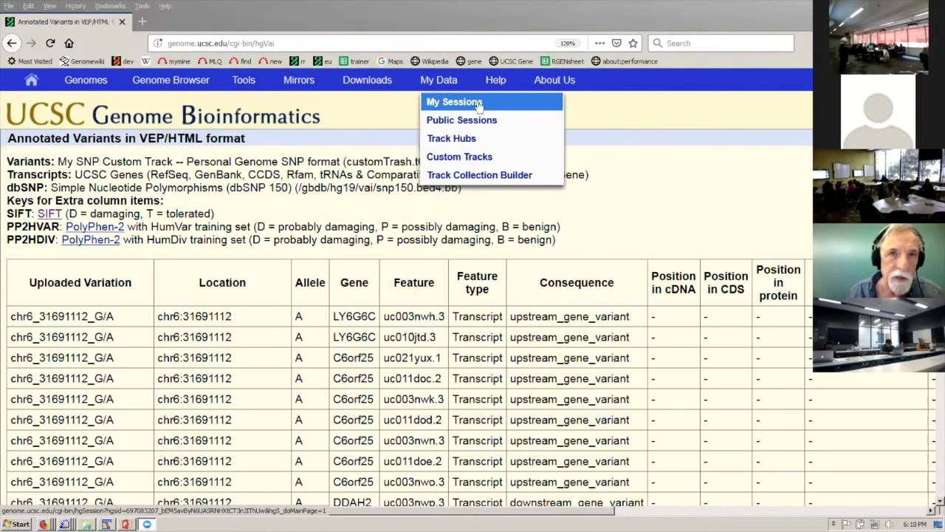
{"action": "left_click", "coordinate": [478, 104]}
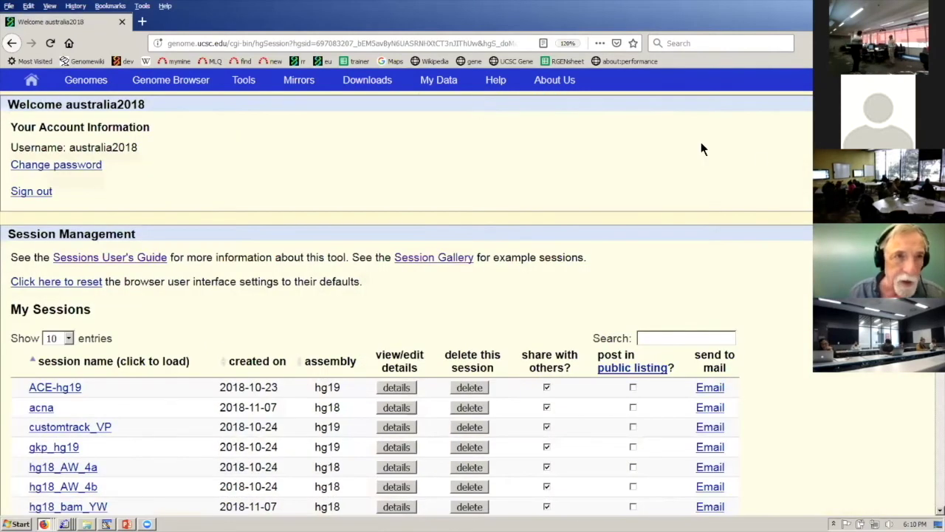
{"action": "scroll", "coordinate": [406, 296], "scroll_direction": "down", "scroll_amount": 5}
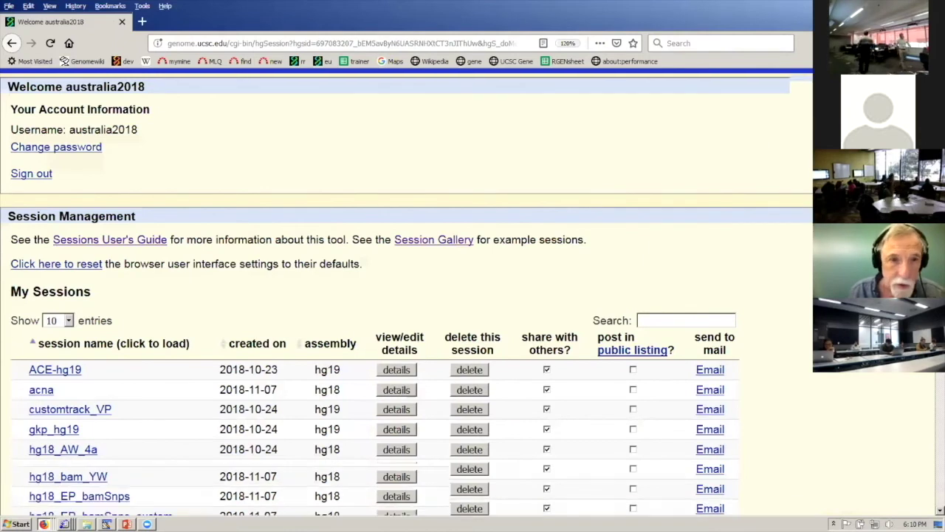
{"action": "scroll", "coordinate": [473, 295], "scroll_direction": "down", "scroll_amount": 2}
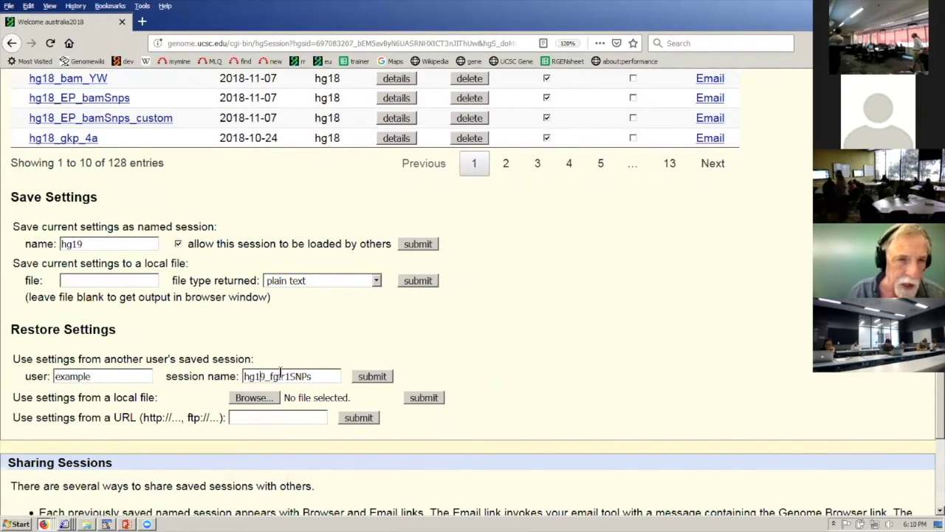
{"action": "left_click_drag", "start_coordinate": [261, 376], "coordinate": [340, 375]}
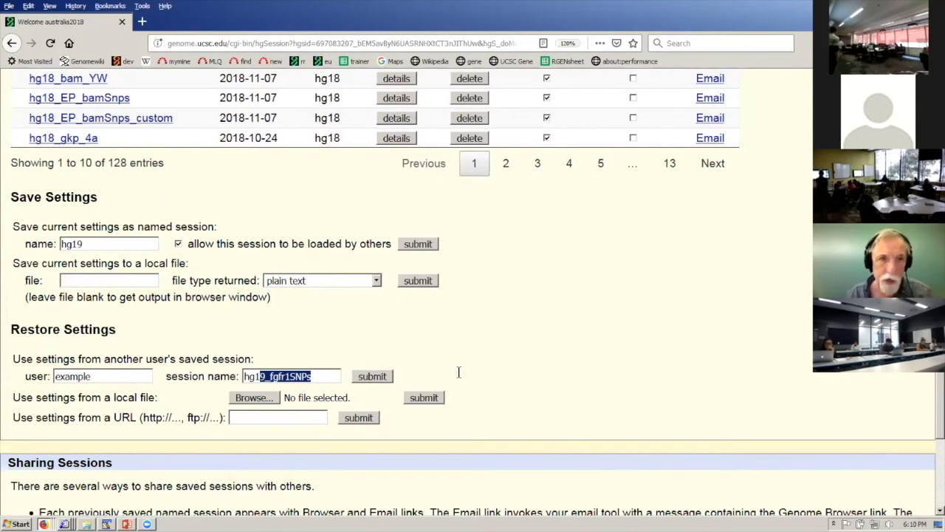
{"action": "type", "text": "8"}
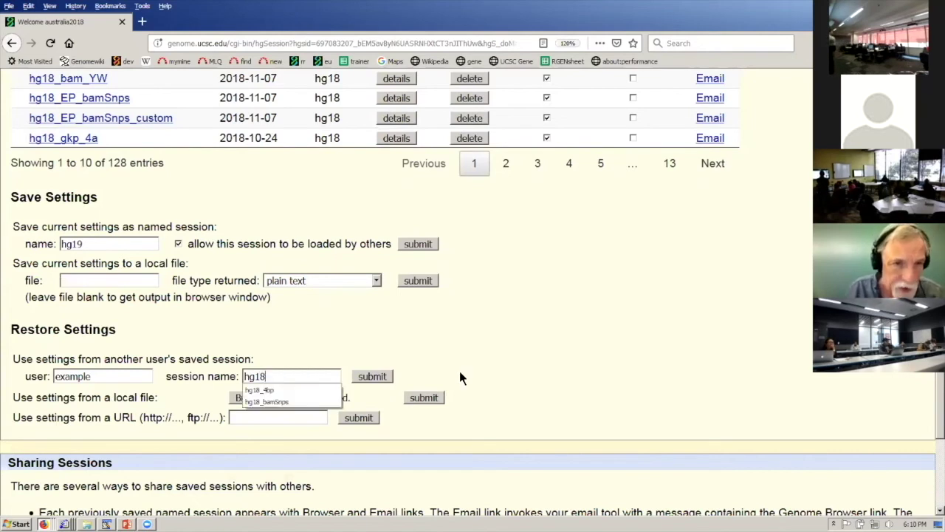
{"action": "type", "text": "_"}
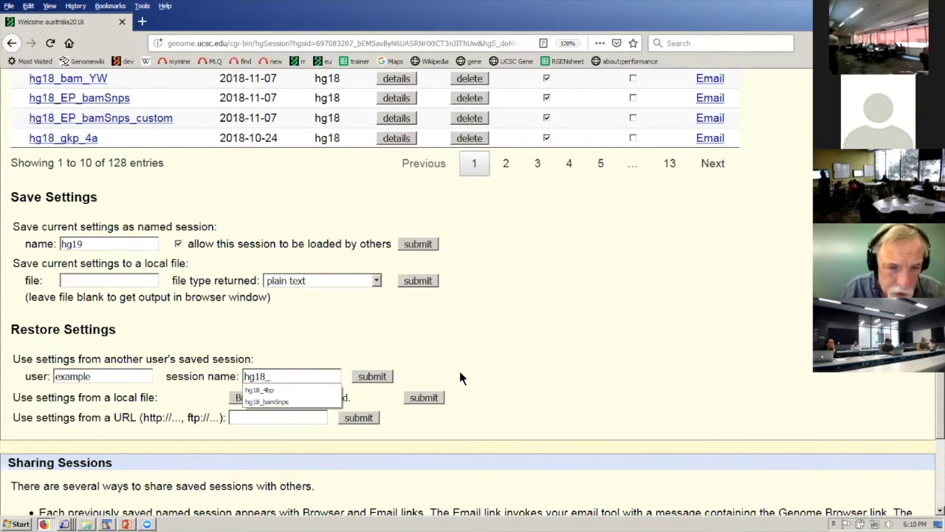
{"action": "type", "text": "bamSnps"}
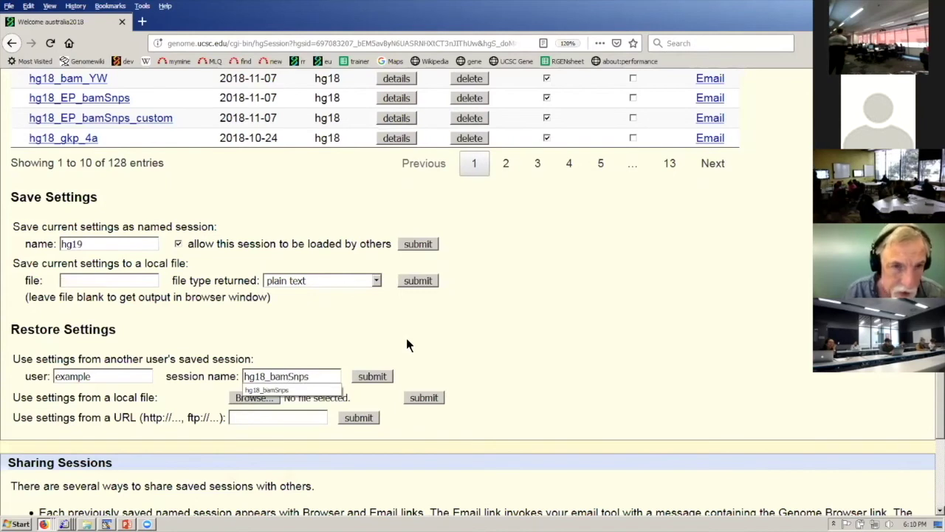
{"action": "left_click", "coordinate": [381, 376]}
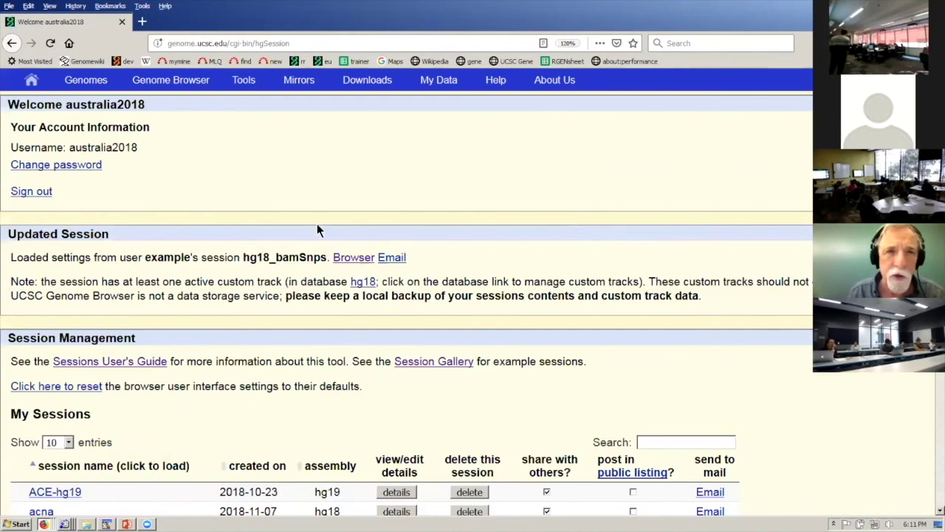
Open the restored session in the browser and zoom out 10x to a 990-bp window.
{"action": "left_click", "coordinate": [356, 262]}
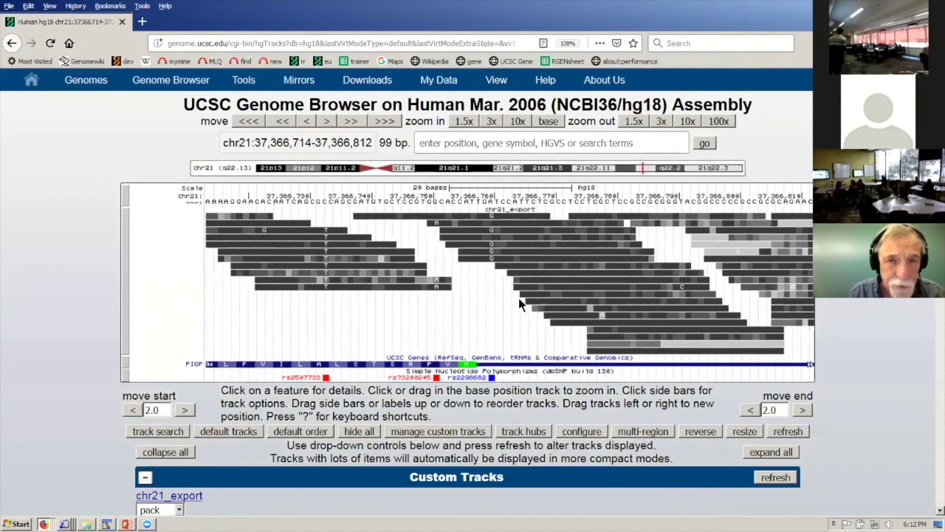
{"action": "left_click", "coordinate": [687, 122]}
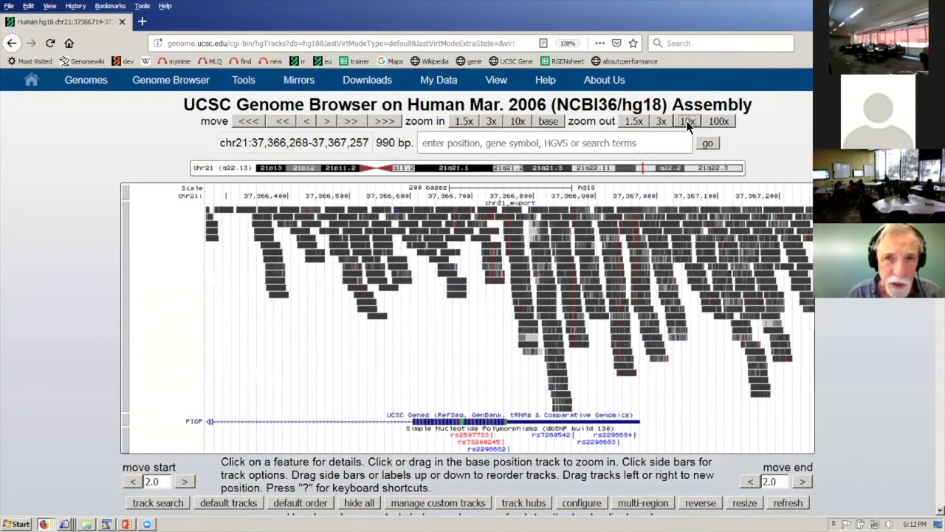
Zoom out 10x more to show chr21:37,361,813-37,371,712 (9,900 bp).
{"action": "left_click", "coordinate": [687, 121]}
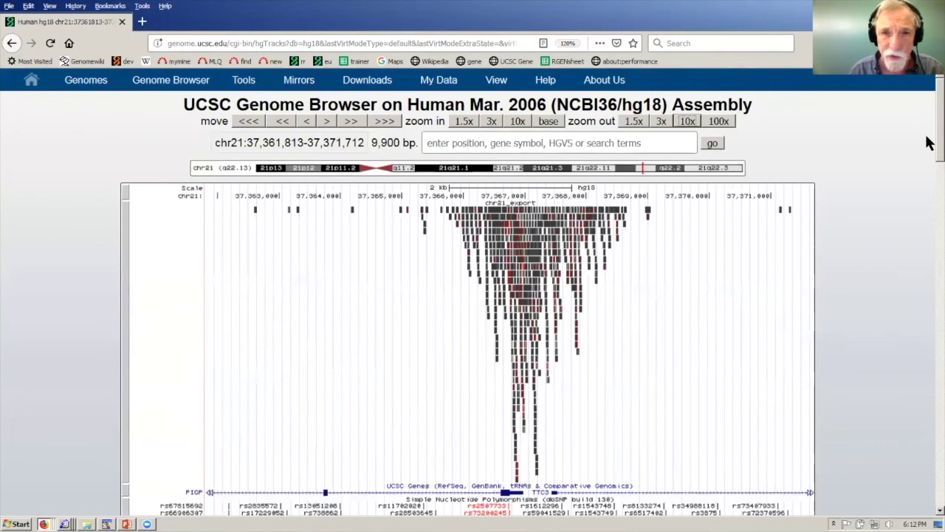
{"action": "scroll", "coordinate": [929, 143], "scroll_direction": "down", "scroll_amount": 2}
{"action": "scroll", "coordinate": [929, 146], "scroll_direction": "up", "scroll_amount": 1}
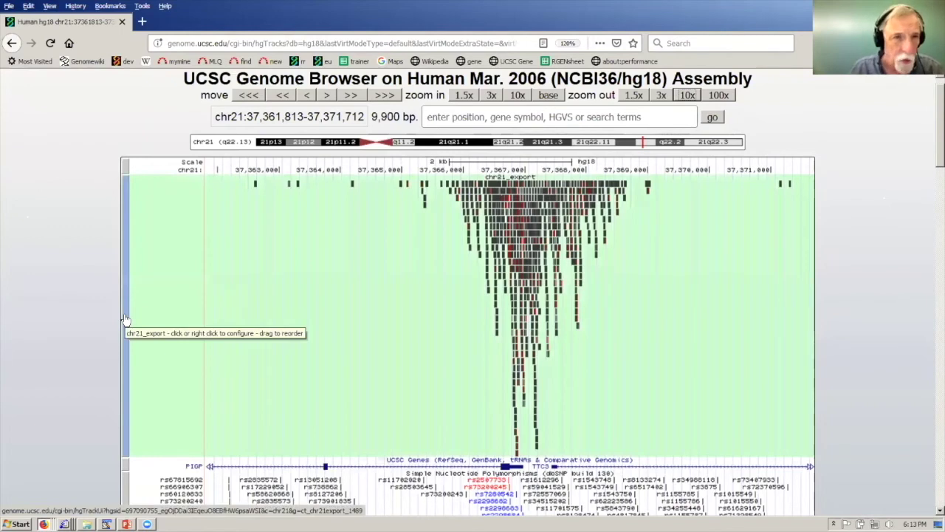
Set chr21_export to a full-mode bar density graph at 128-pixel height and apply it.
{"action": "left_click", "coordinate": [125, 319]}
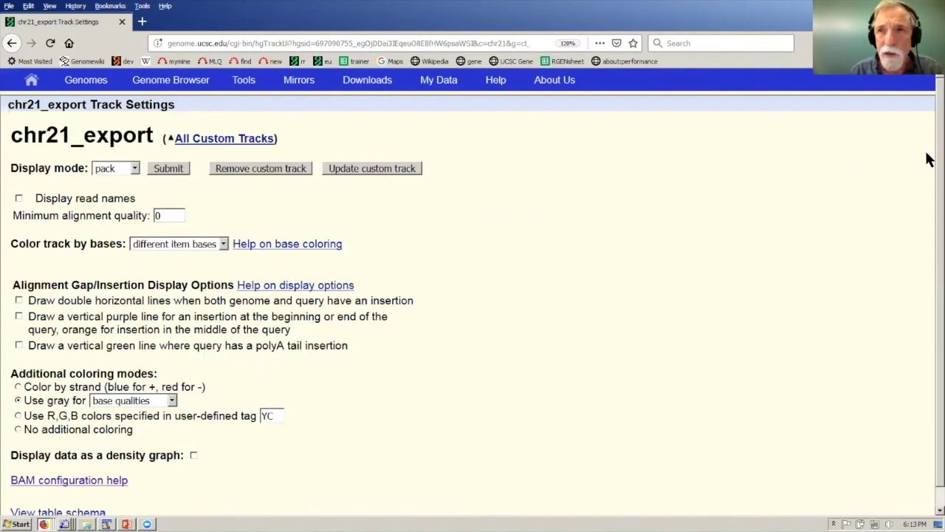
{"action": "scroll", "coordinate": [928, 165], "scroll_direction": "down", "scroll_amount": 1}
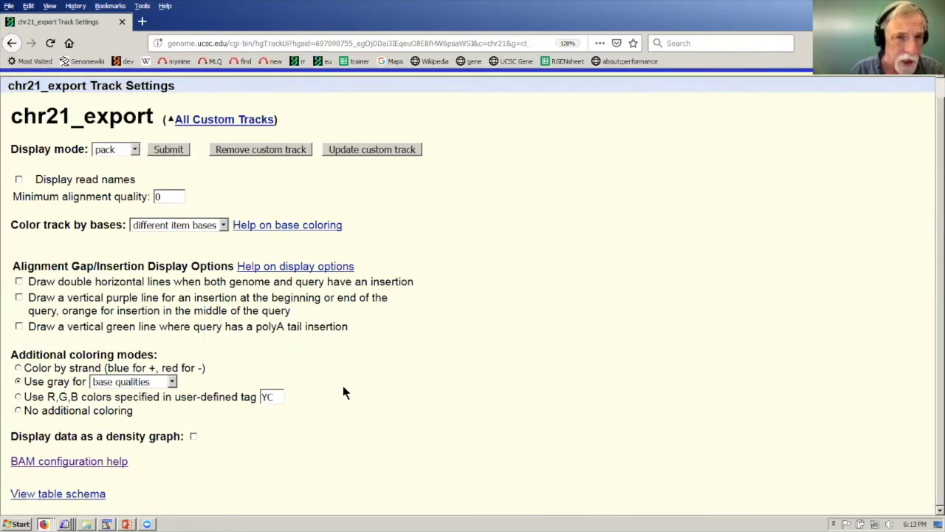
{"action": "left_click", "coordinate": [193, 436]}
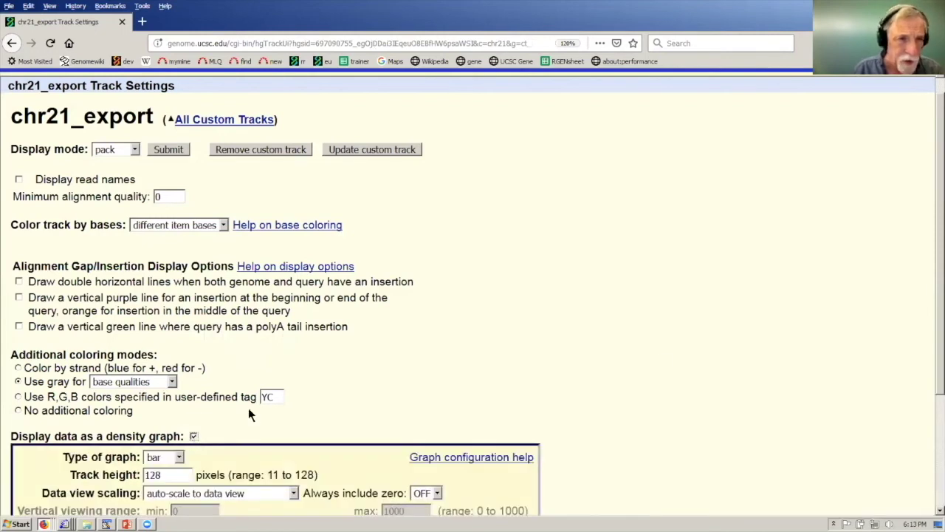
{"action": "scroll", "coordinate": [929, 221], "scroll_direction": "down", "scroll_amount": 3}
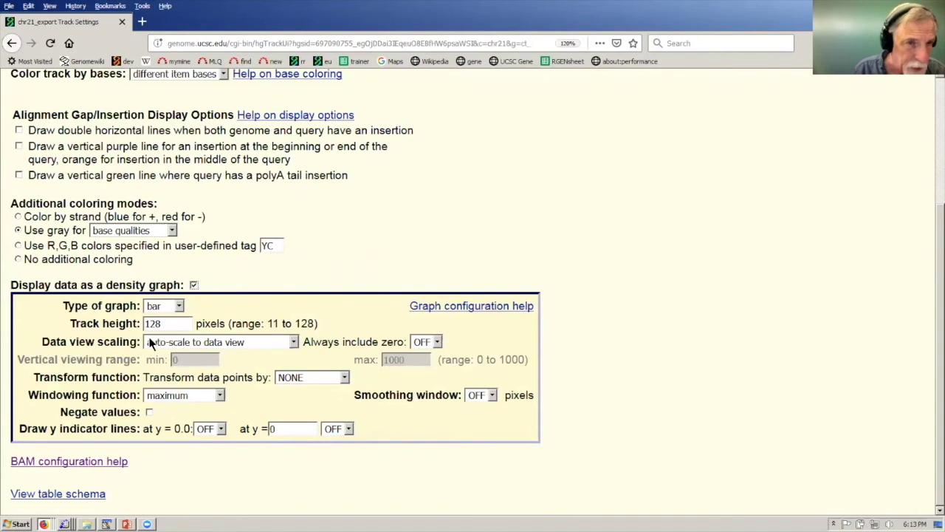
{"action": "left_click_drag", "start_coordinate": [162, 324], "coordinate": [138, 328]}
{"action": "left_click", "coordinate": [393, 249]}
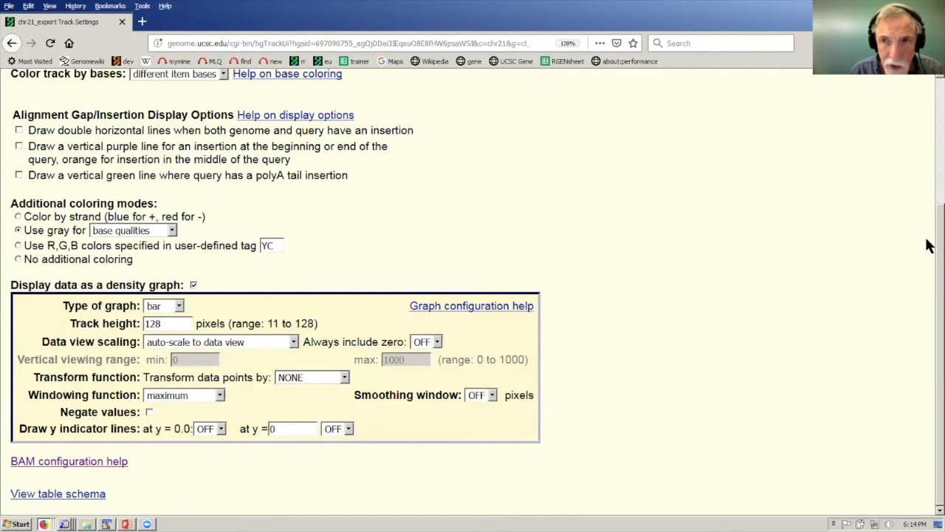
{"action": "scroll", "coordinate": [929, 211], "scroll_direction": "up", "scroll_amount": 3}
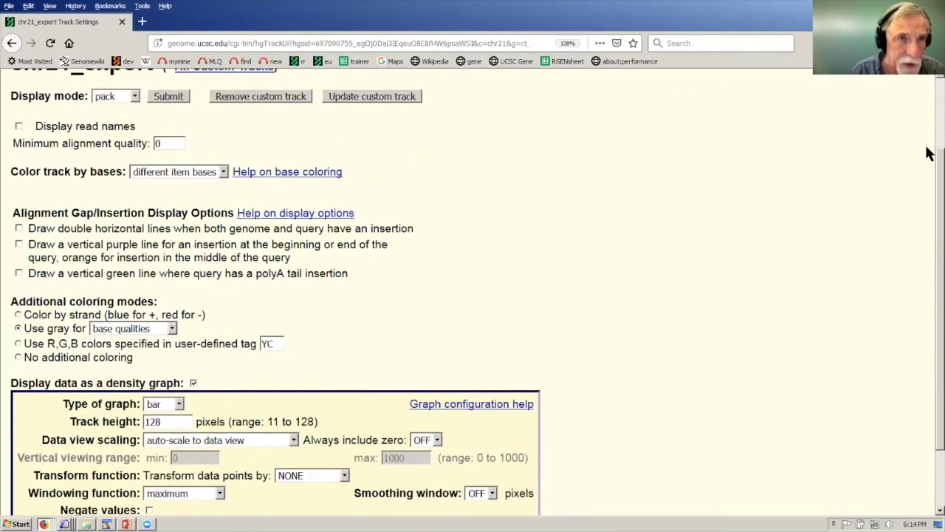
{"action": "scroll", "coordinate": [348, 174], "scroll_direction": "up", "scroll_amount": 1}
{"action": "left_click", "coordinate": [134, 123]}
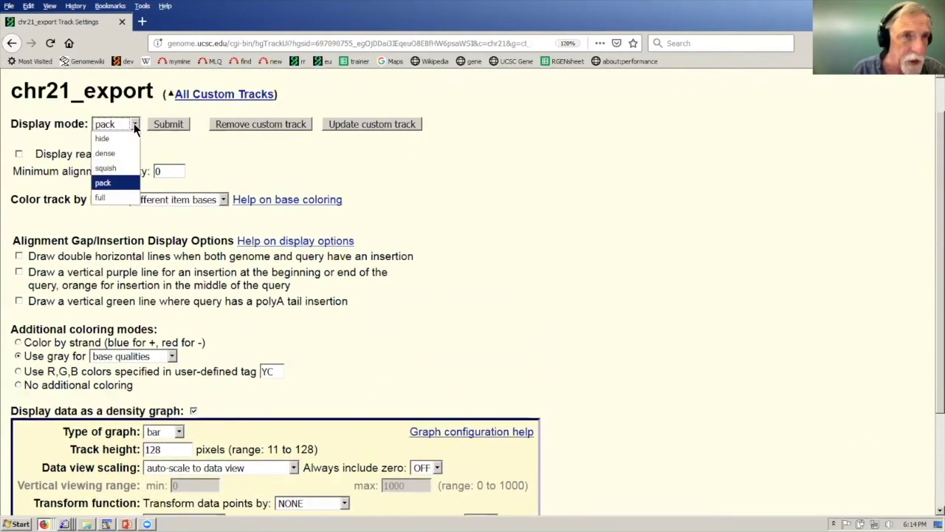
{"action": "left_click", "coordinate": [105, 198]}
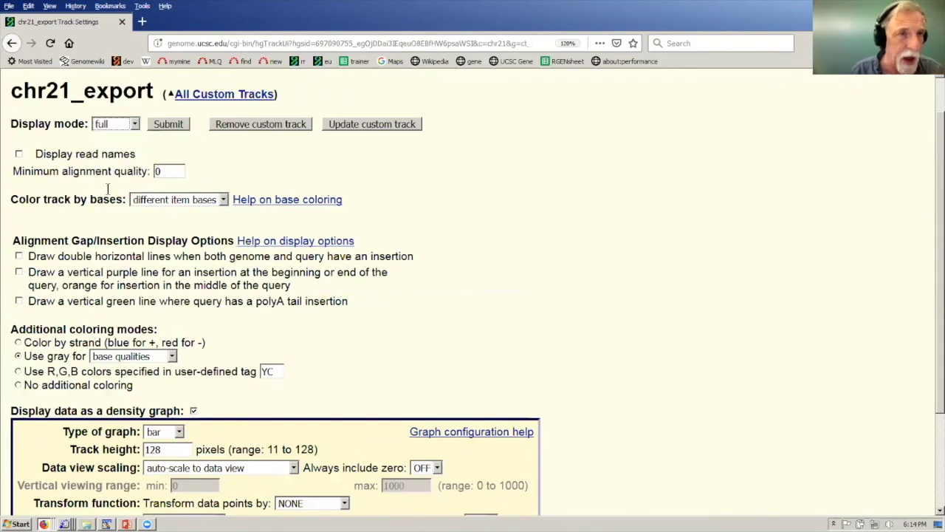
{"action": "left_click", "coordinate": [171, 124]}
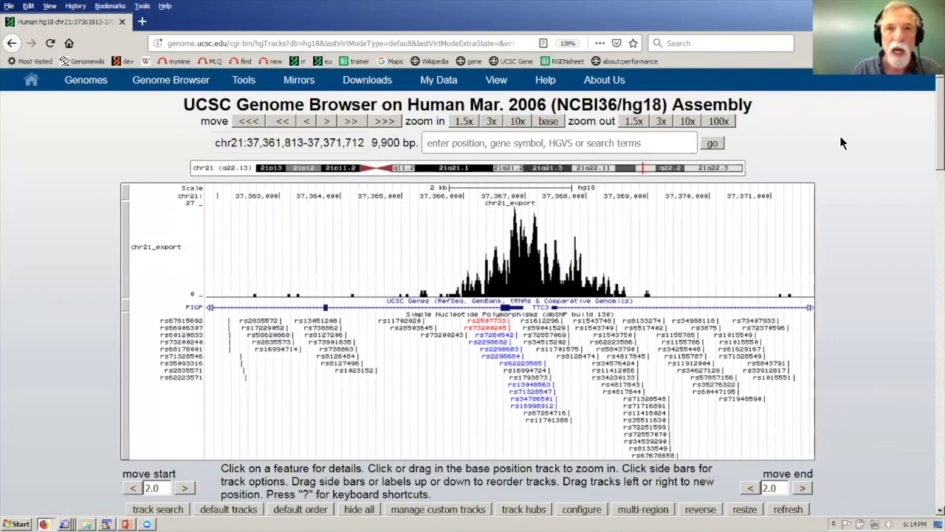
Jump along chr21 and zoom into chr21:32,678,500-32,691,227 over the URB1 read pile-up.
{"action": "left_click", "coordinate": [601, 167]}
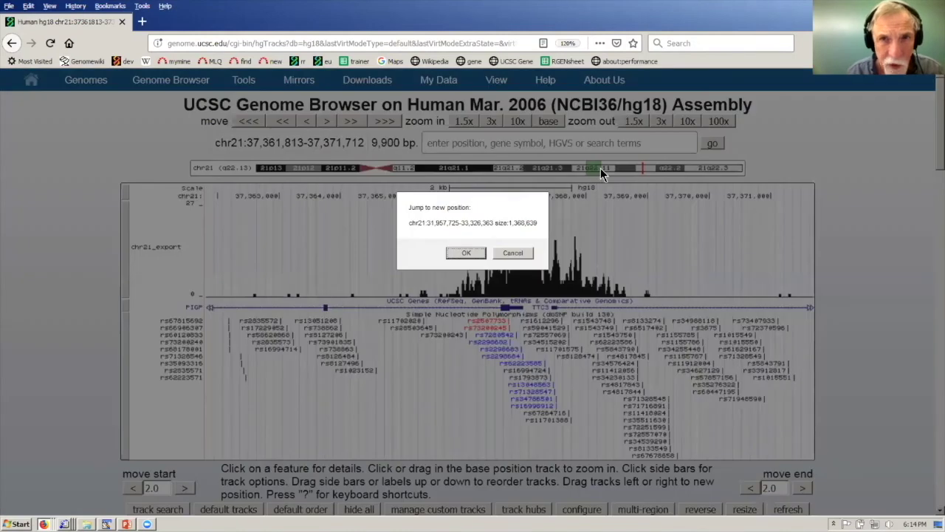
{"action": "left_click", "coordinate": [465, 252]}
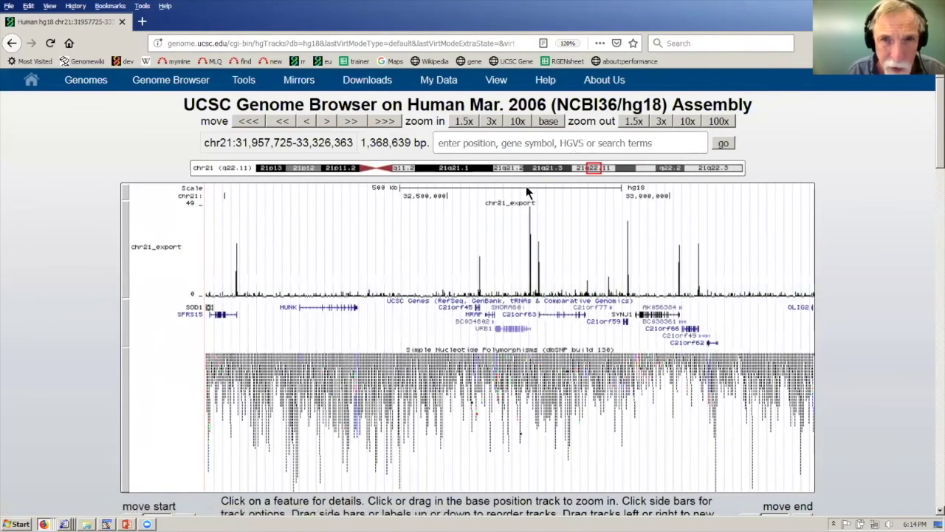
{"action": "left_click_drag", "start_coordinate": [527, 188], "coordinate": [532, 188]}
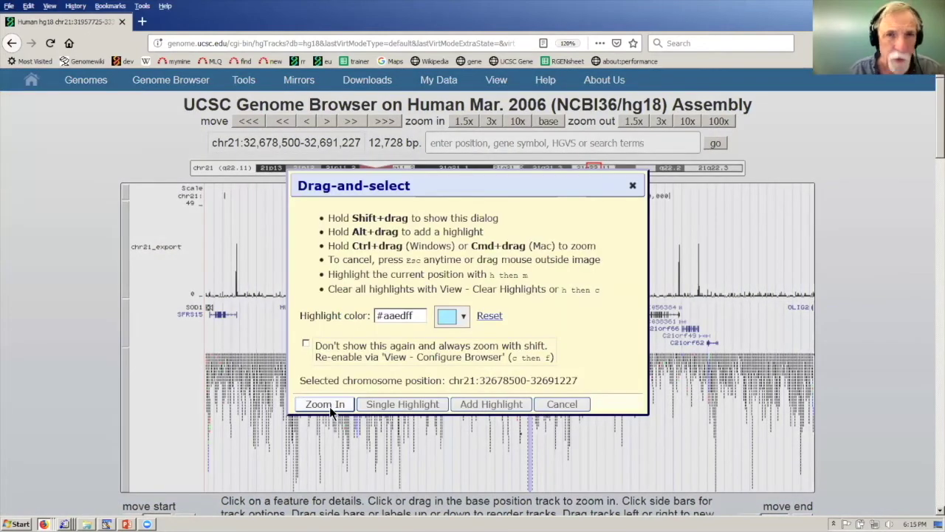
{"action": "left_click", "coordinate": [326, 404]}
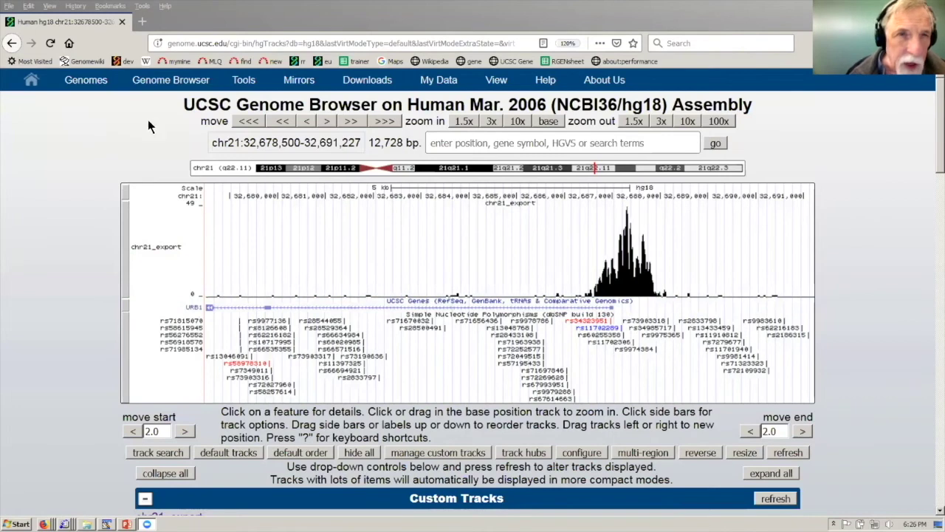
In the Table Browser, choose group Genes and Gene Predictions (knownGene) and output format BED - browser extensible data.
{"action": "mouse_move", "coordinate": [248, 82]}
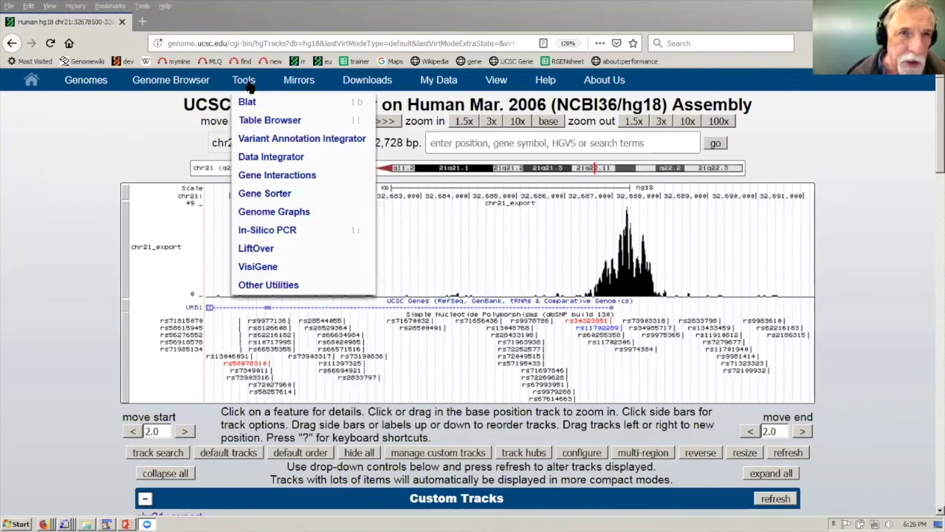
{"action": "left_click", "coordinate": [287, 124]}
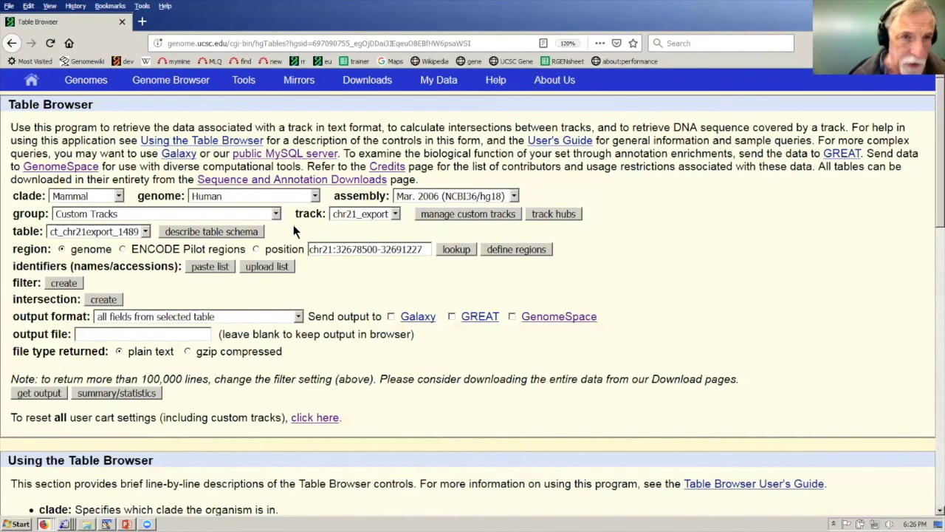
{"action": "left_click", "coordinate": [273, 220]}
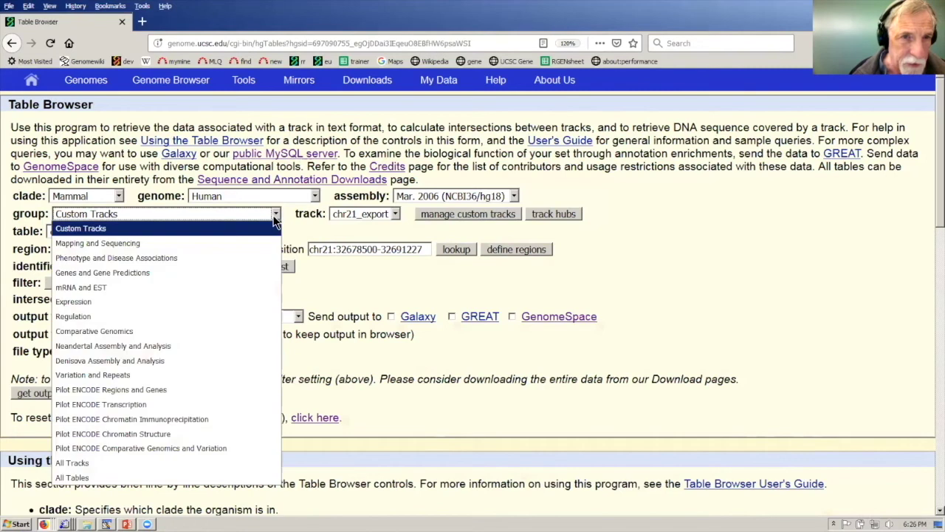
{"action": "left_click", "coordinate": [209, 271]}
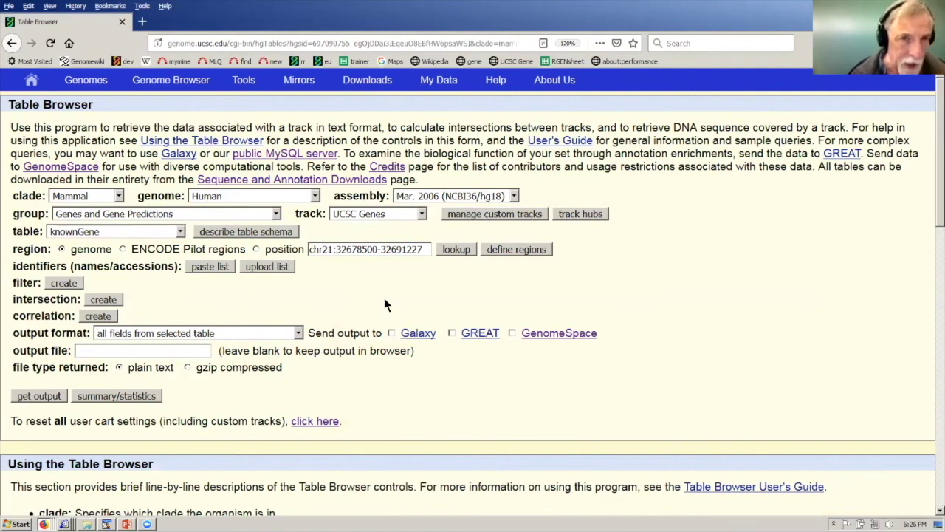
{"action": "scroll", "coordinate": [384, 297], "scroll_direction": "down", "scroll_amount": 1}
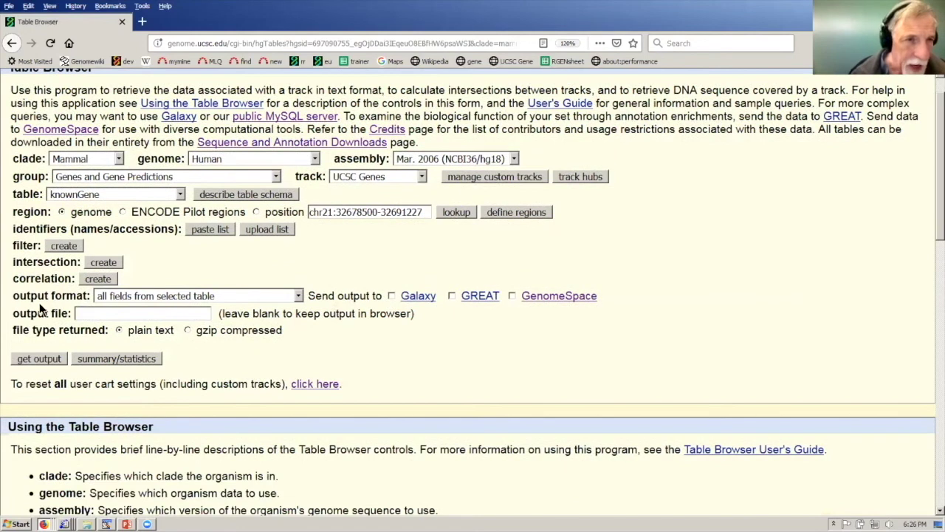
{"action": "left_click", "coordinate": [299, 297]}
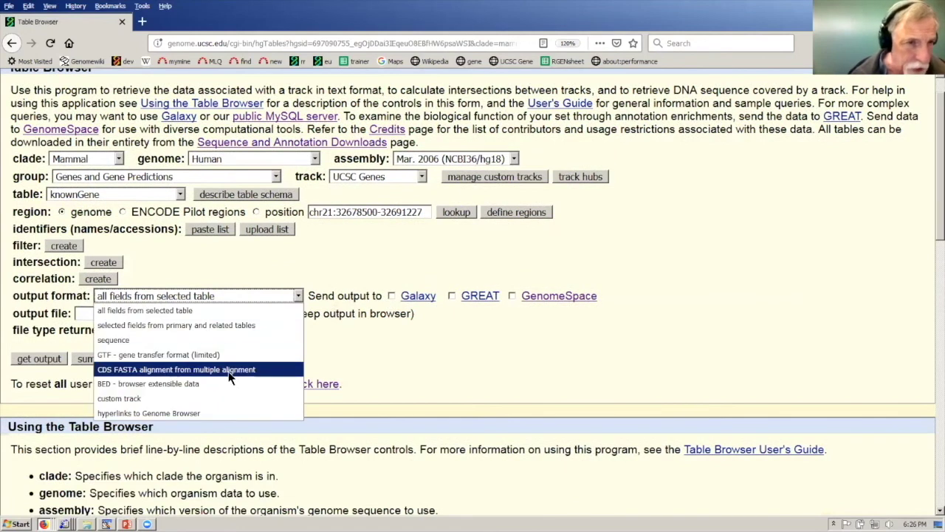
{"action": "left_click", "coordinate": [187, 386]}
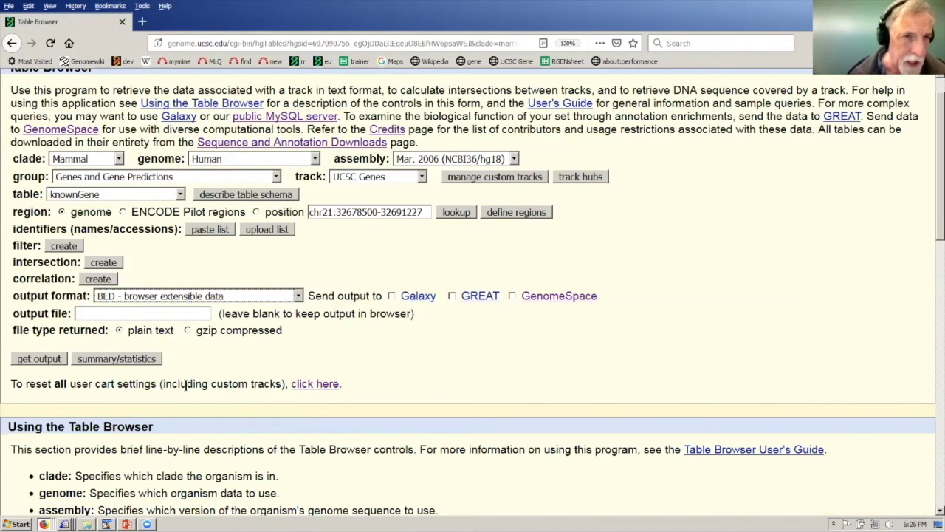
{"action": "left_click", "coordinate": [47, 358]}
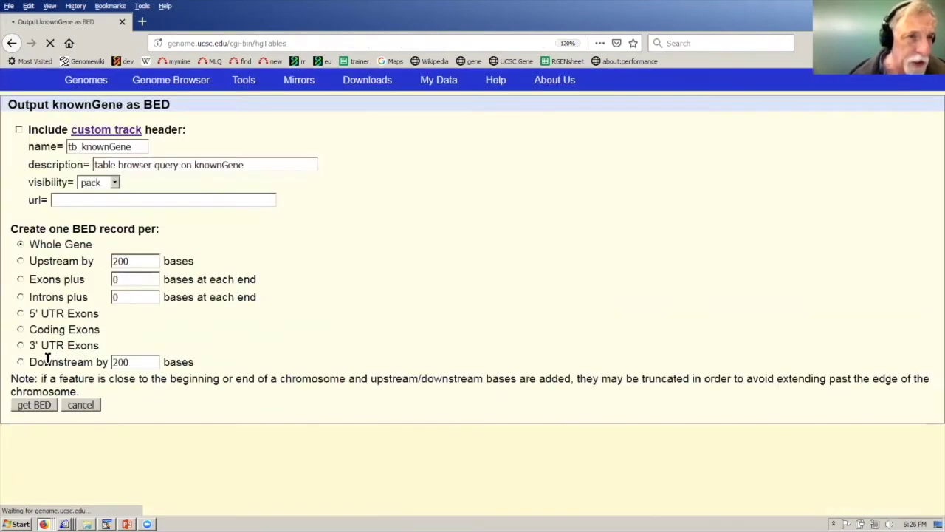
{"action": "left_click", "coordinate": [20, 280]}
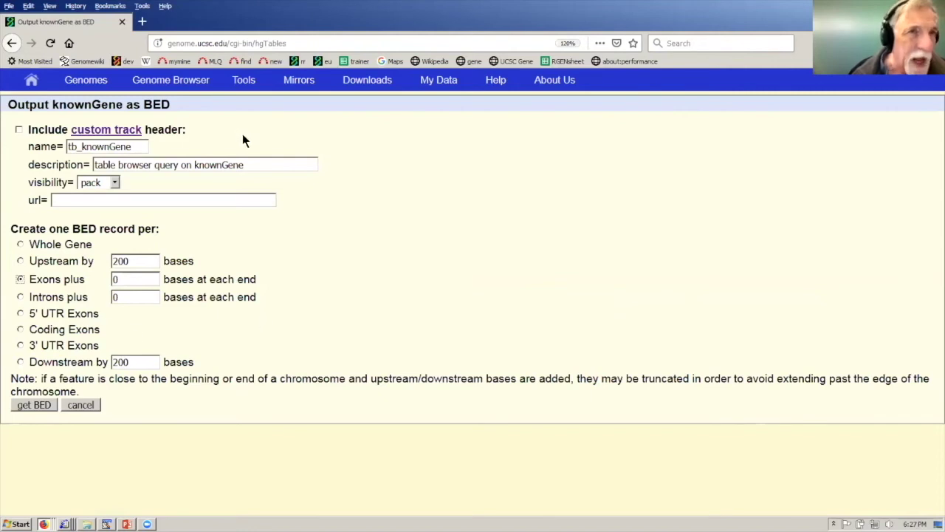
{"action": "left_click", "coordinate": [12, 43]}
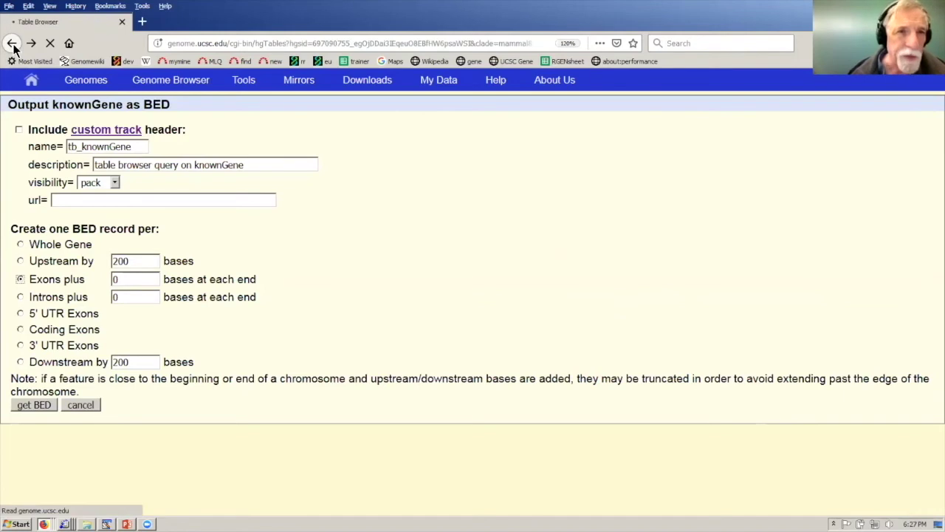
{"action": "mouse_move", "coordinate": [104, 212]}
{"action": "left_mouse_down"}
{"action": "mouse_move", "coordinate": [71, 212]}
{"action": "mouse_move", "coordinate": [115, 213]}
{"action": "left_mouse_up"}
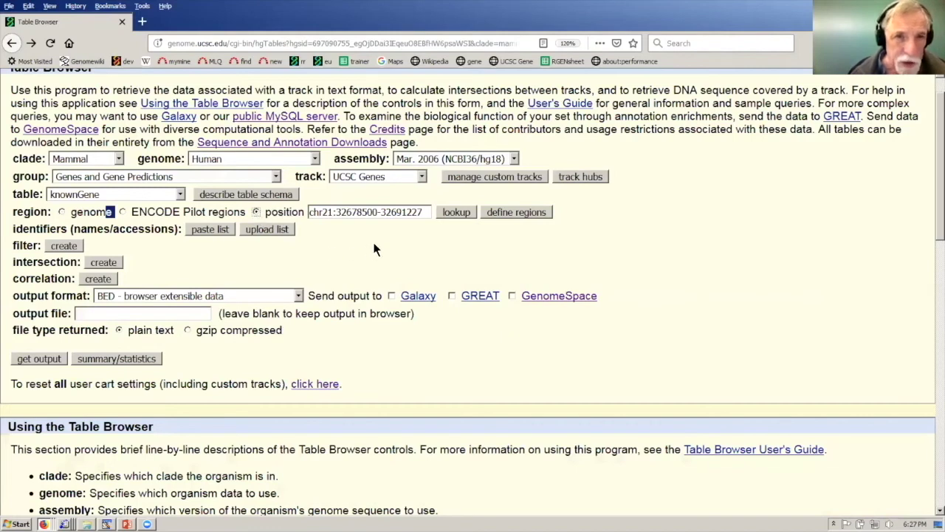
Get BED output with 'Exons plus' 0 bases and highlight the first row's name and coordinates.
{"action": "left_click", "coordinate": [43, 358]}
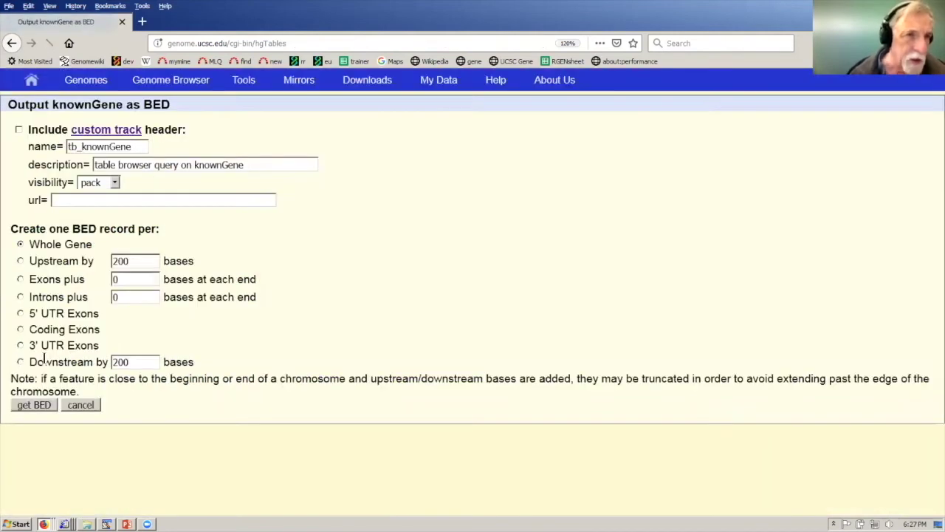
{"action": "left_click", "coordinate": [20, 279]}
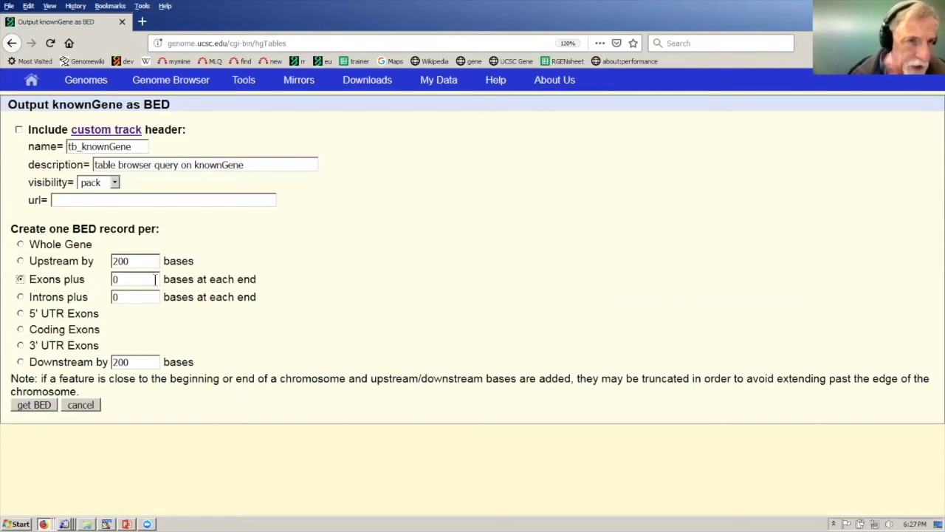
{"action": "left_click", "coordinate": [43, 404]}
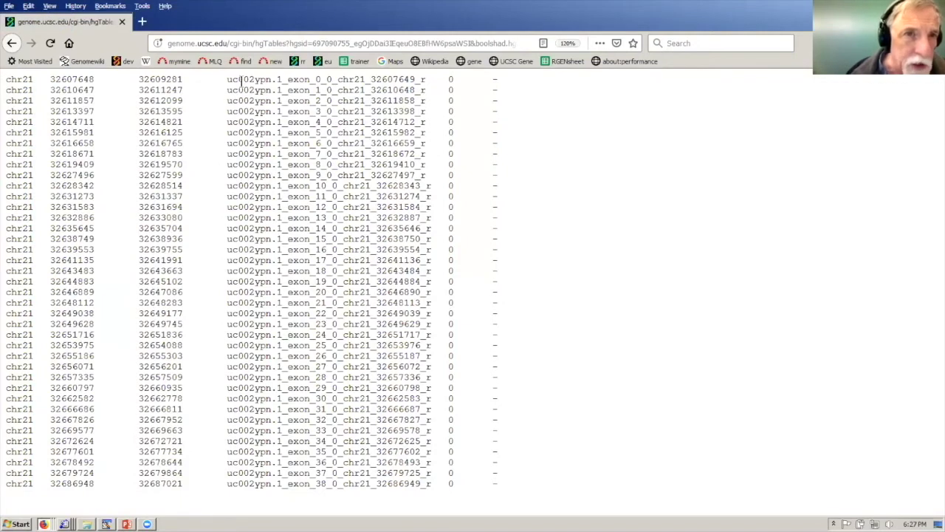
{"action": "left_click_drag", "start_coordinate": [226, 79], "coordinate": [322, 79]}
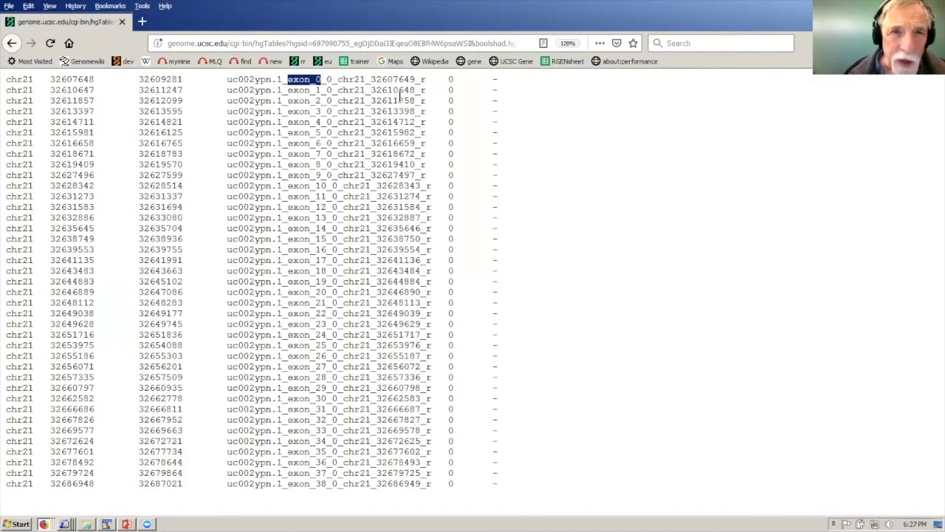
{"action": "left_click_drag", "start_coordinate": [7, 79], "coordinate": [226, 80]}
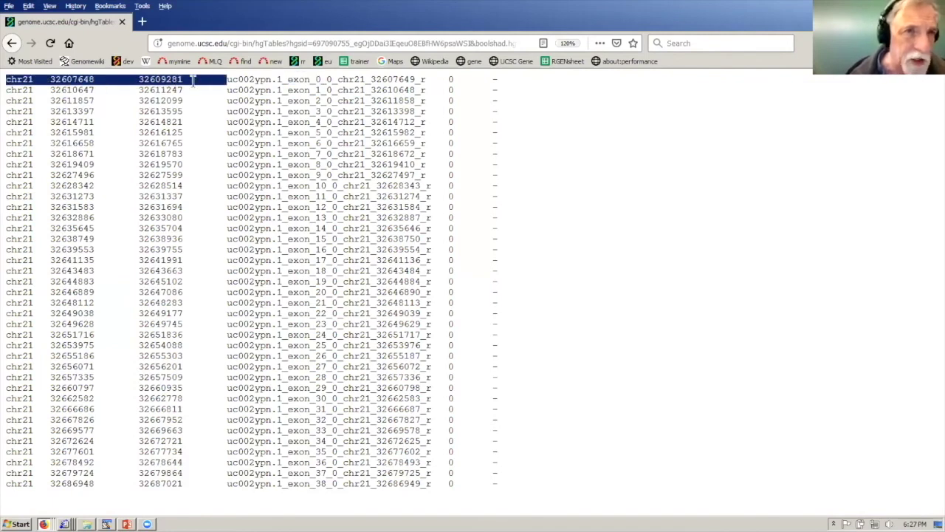
Go back from the exon listing and return to the main Genome Browser view.
{"action": "left_click", "coordinate": [11, 43]}
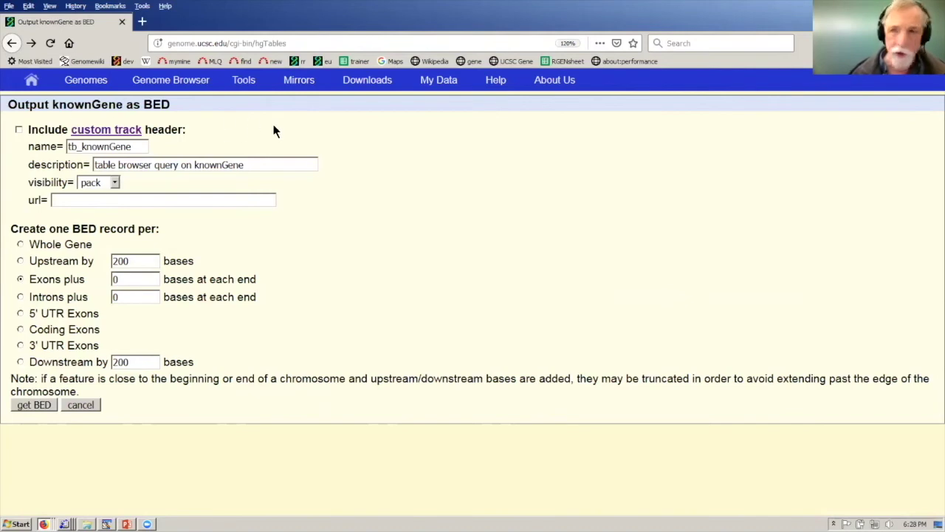
{"action": "left_click", "coordinate": [202, 87]}
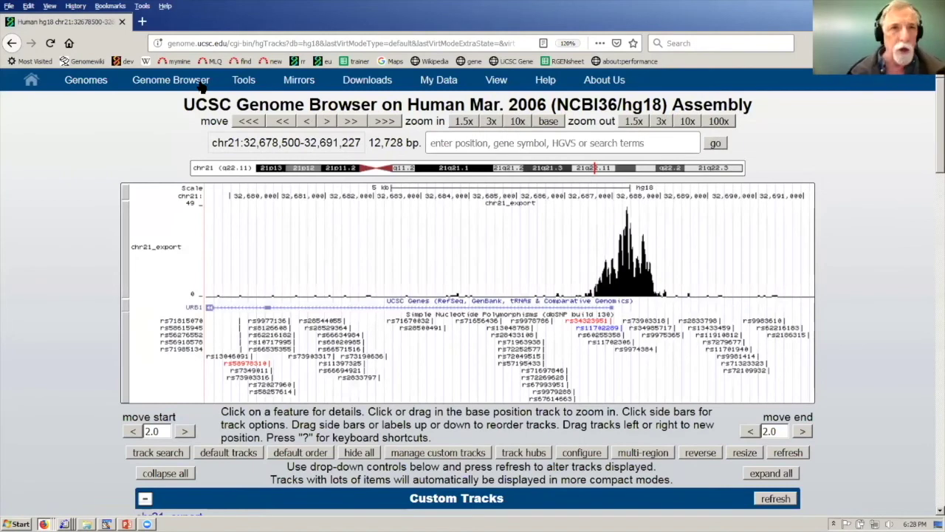
Let the chr21:32,678,500-32,691,227 view reload with the chr21_export coverage histogram.
{"action": "mouse_move", "coordinate": [248, 83]}
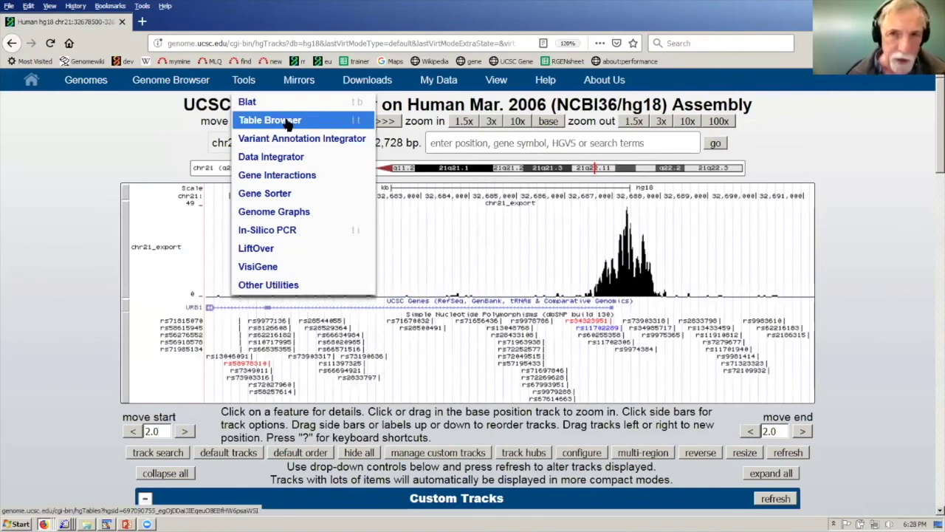
Reopen the Table Browser for the knownGene BED query and start creating an intersection.
{"action": "left_click", "coordinate": [288, 122]}
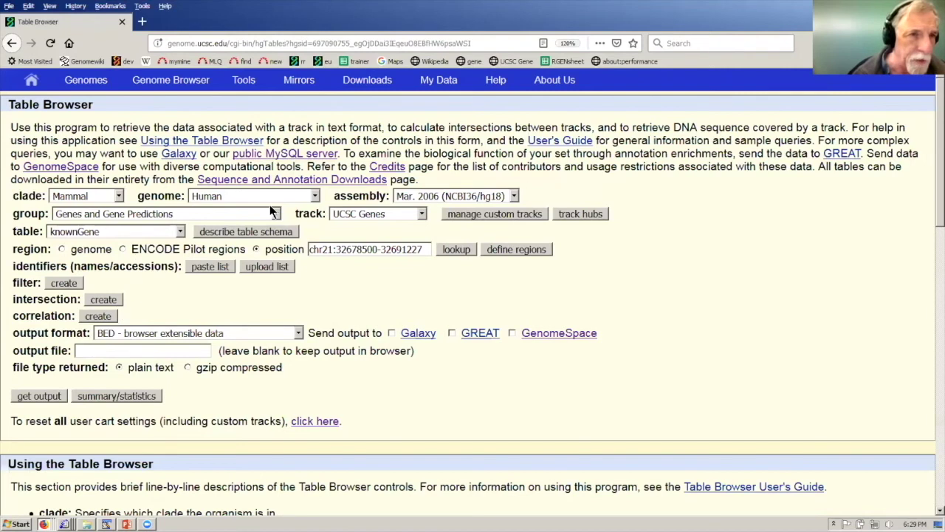
{"action": "left_click", "coordinate": [104, 300]}
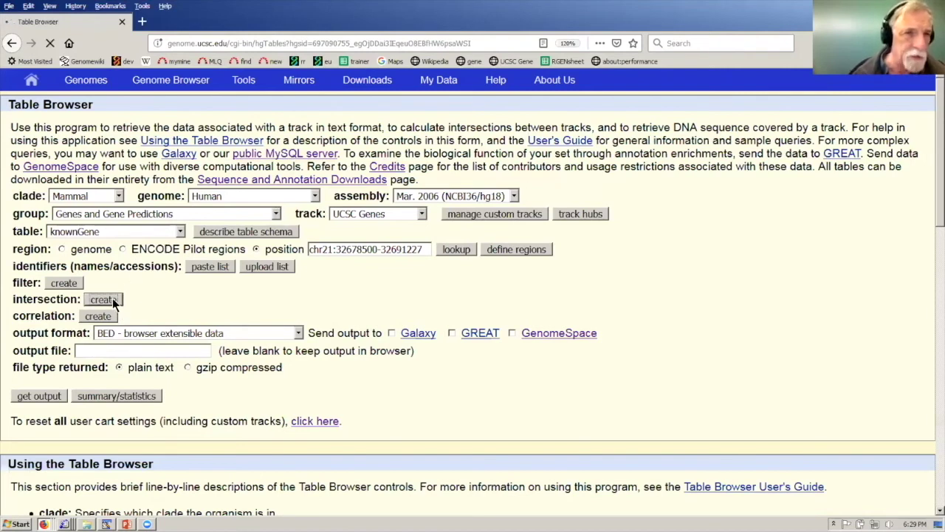
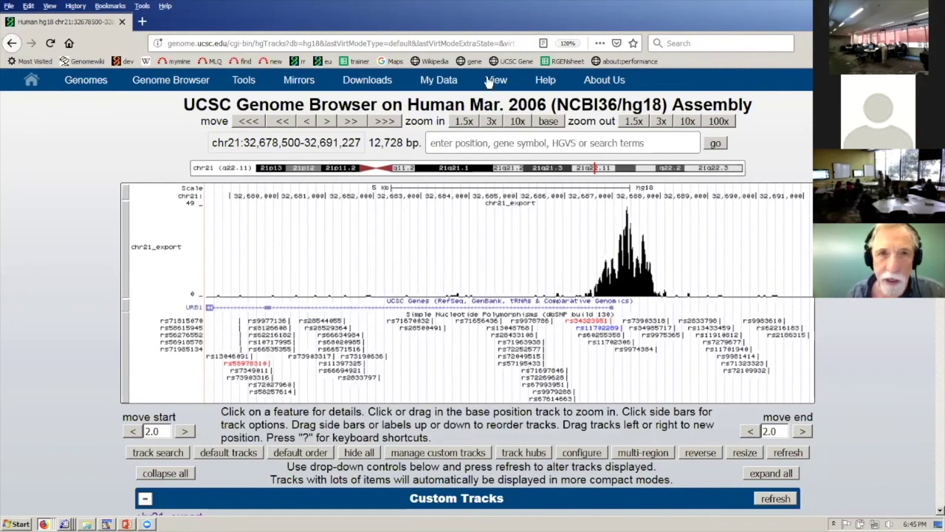
Go to My Data > My Sessions and scroll down to the Restore Settings section.
{"action": "mouse_move", "coordinate": [436, 83]}
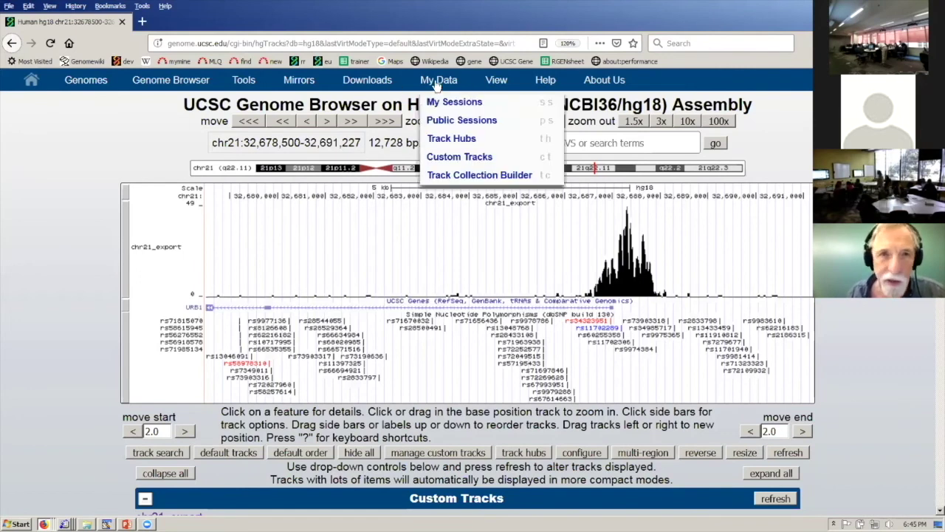
{"action": "left_click", "coordinate": [478, 105]}
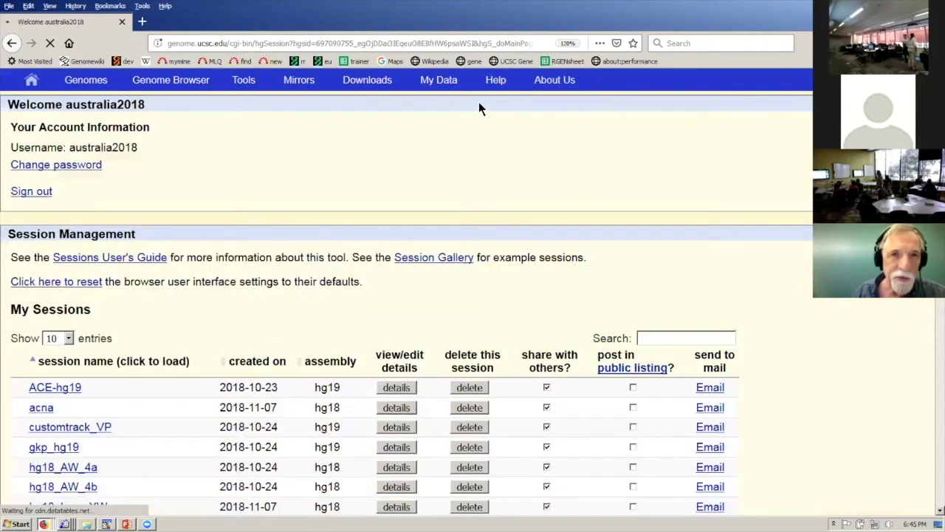
{"action": "scroll", "coordinate": [470, 146], "scroll_direction": "down", "scroll_amount": 8}
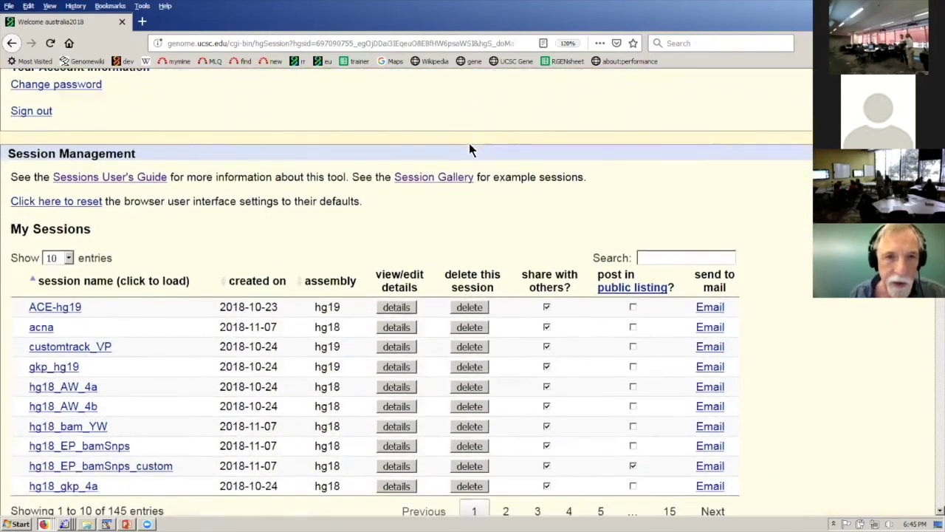
{"action": "scroll", "coordinate": [469, 145], "scroll_direction": "down", "scroll_amount": 1}
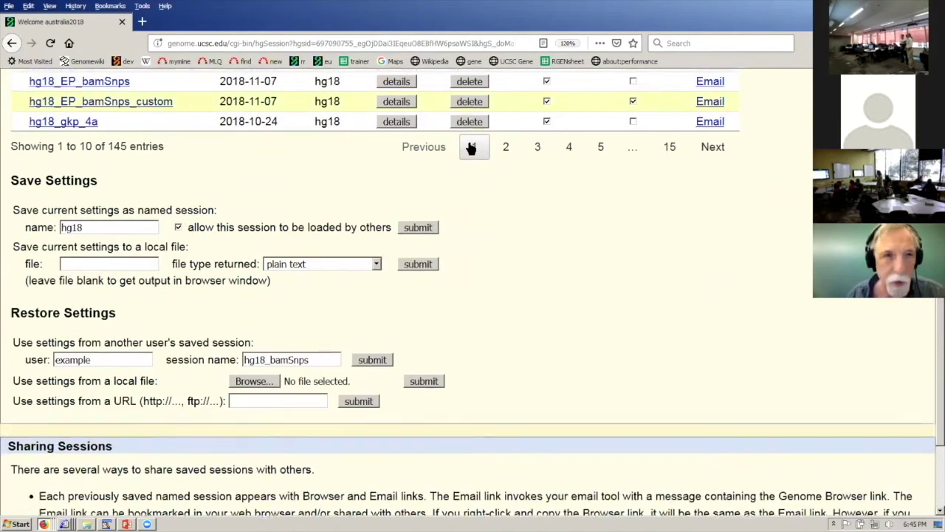
{"action": "scroll", "coordinate": [469, 145], "scroll_direction": "down", "scroll_amount": 1}
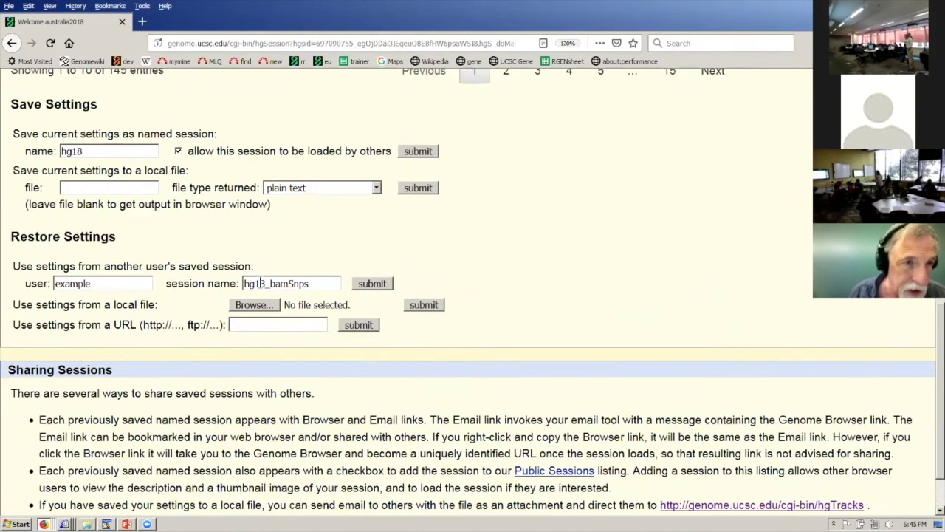
Enter hg19_p53Rna as the other user's session name and submit to load it.
{"action": "left_click_drag", "start_coordinate": [259, 283], "coordinate": [620, 313]}
{"action": "type", "text": "9_"}
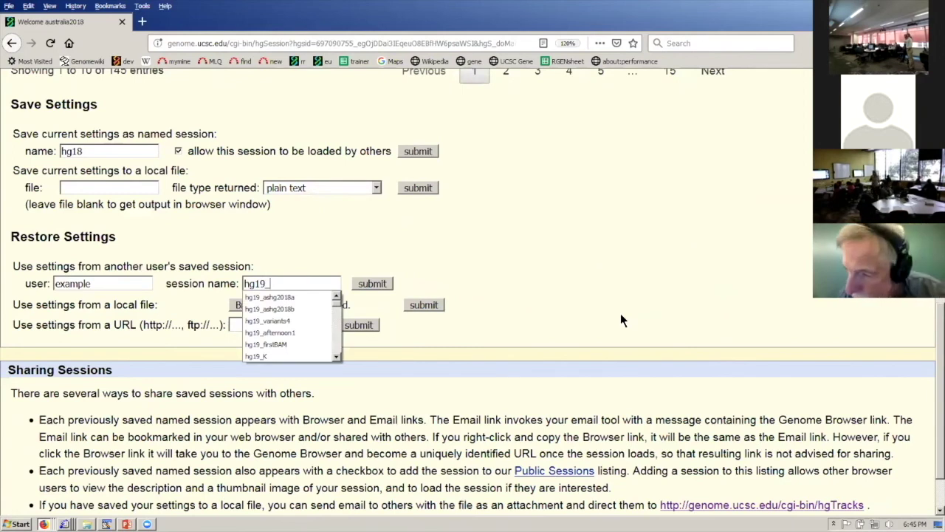
{"action": "type", "text": "p5"}
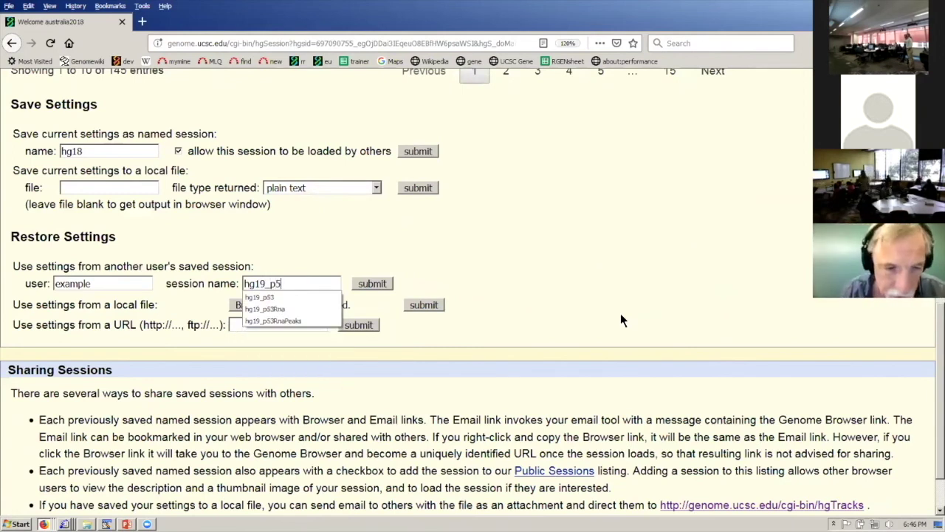
{"action": "type", "text": "3Rna"}
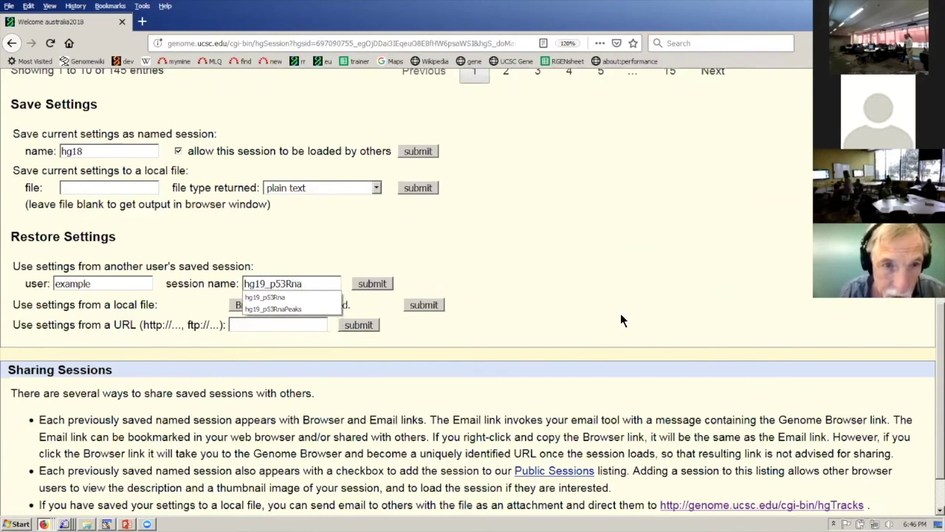
{"action": "key", "text": "Escape"}
{"action": "left_click", "coordinate": [373, 283]}
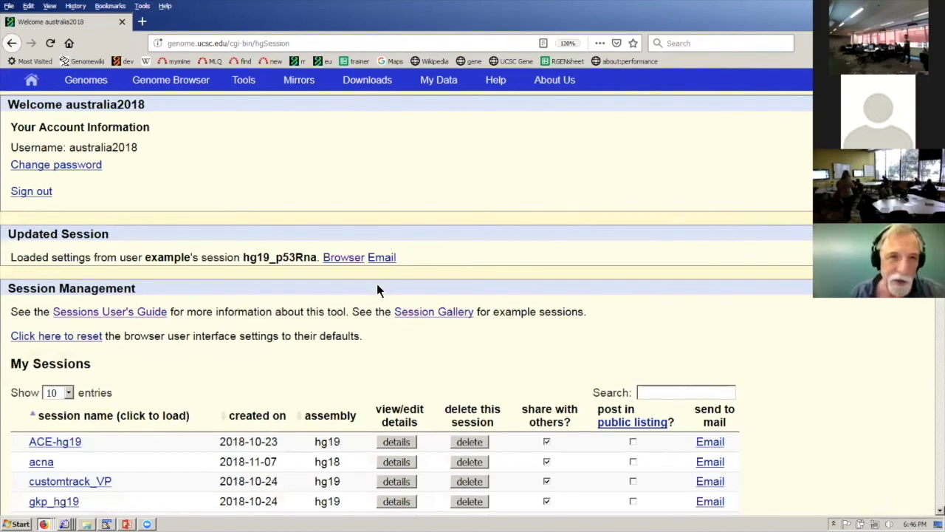
View the session's chr17:7,566,932-7,595,655 region with TP53 and K562 RNA-seq tracks.
{"action": "left_click", "coordinate": [354, 258]}
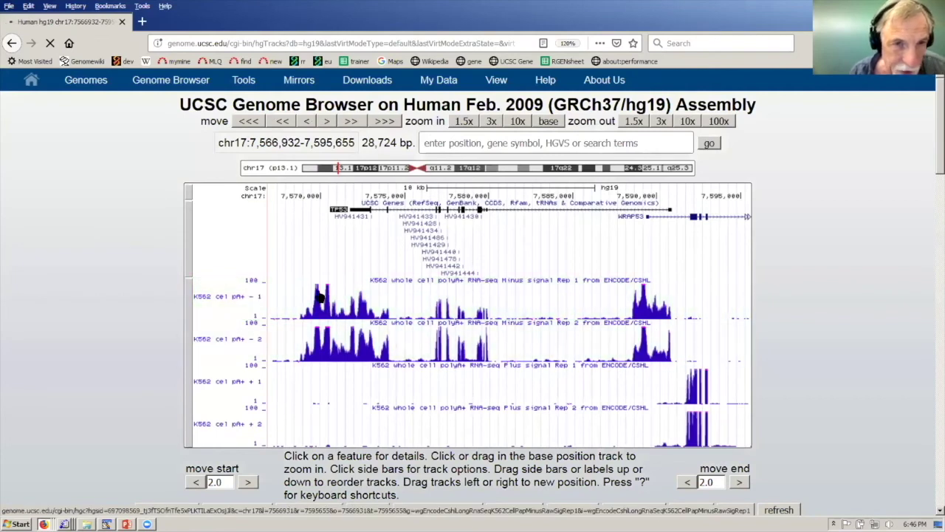
Show the details page for the K562 cel pA+ - 1 minus signal track.
{"action": "key", "text": "ctrl"}
{"action": "key", "text": "ctrl"}
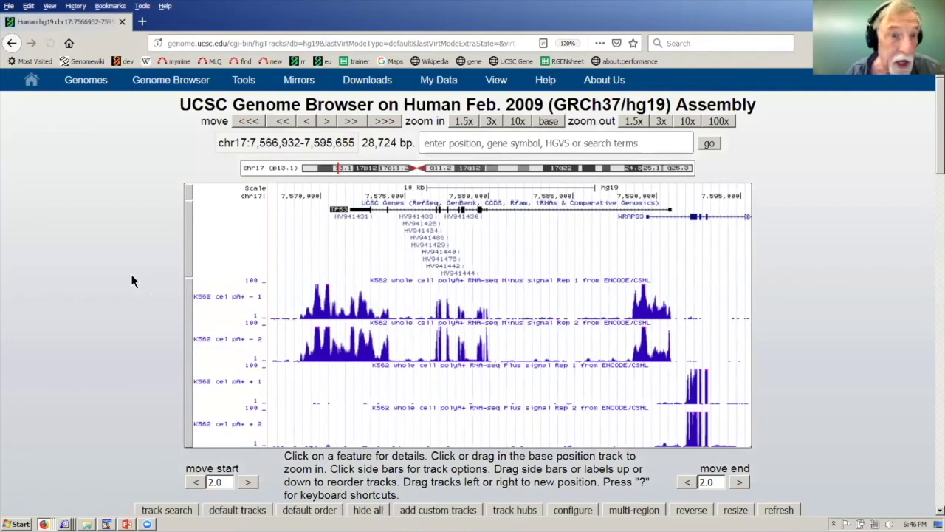
{"action": "right_click", "coordinate": [200, 298]}
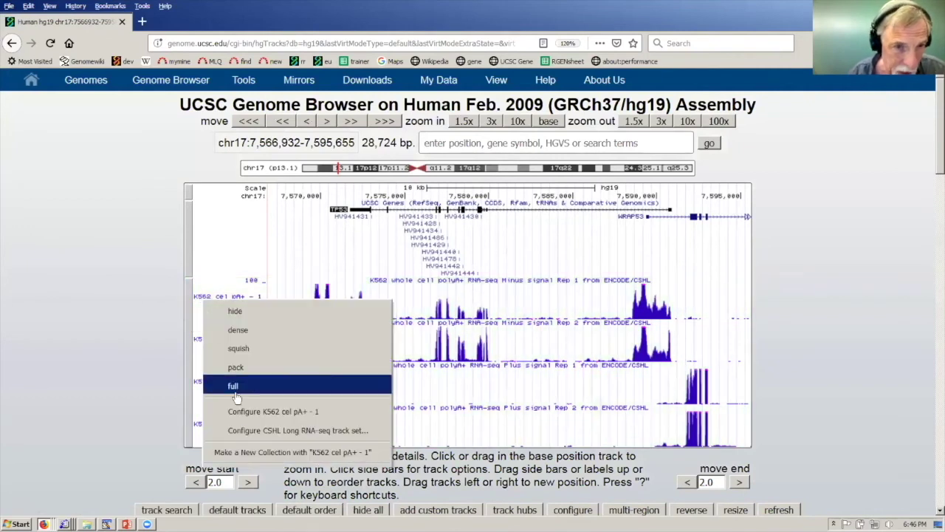
{"action": "left_click", "coordinate": [91, 310]}
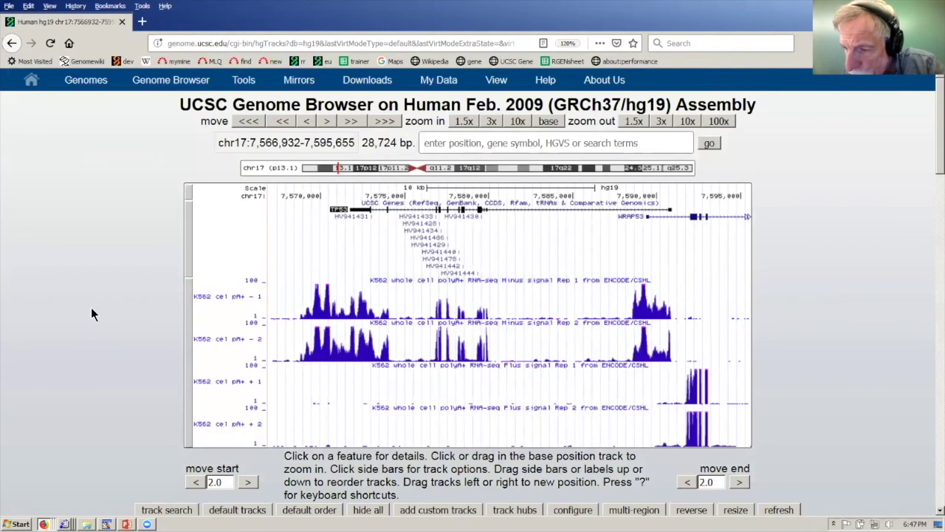
{"action": "left_click", "coordinate": [318, 310]}
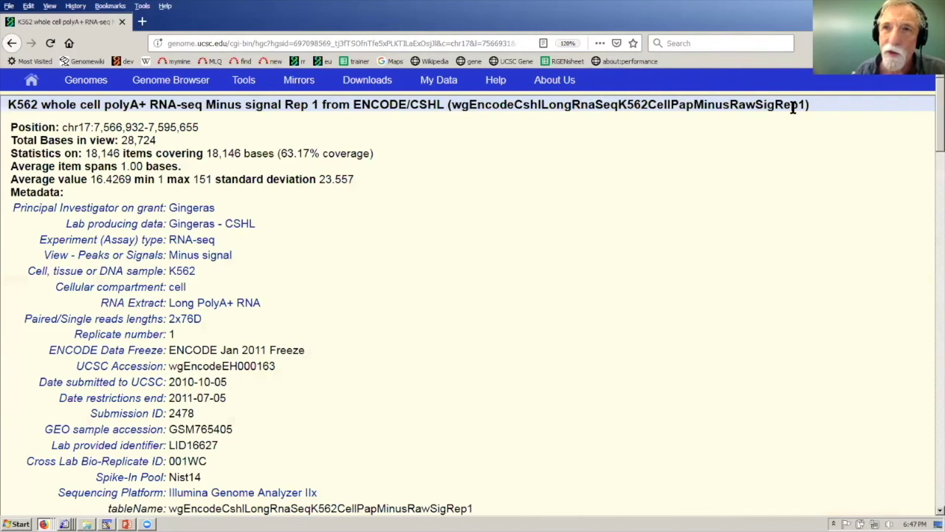
{"action": "mouse_move", "coordinate": [247, 82]}
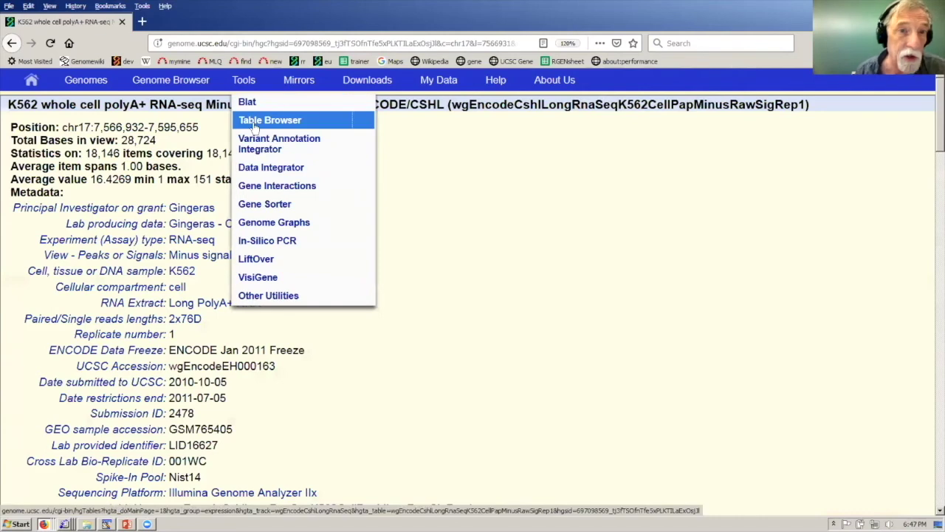
{"action": "left_click", "coordinate": [254, 127]}
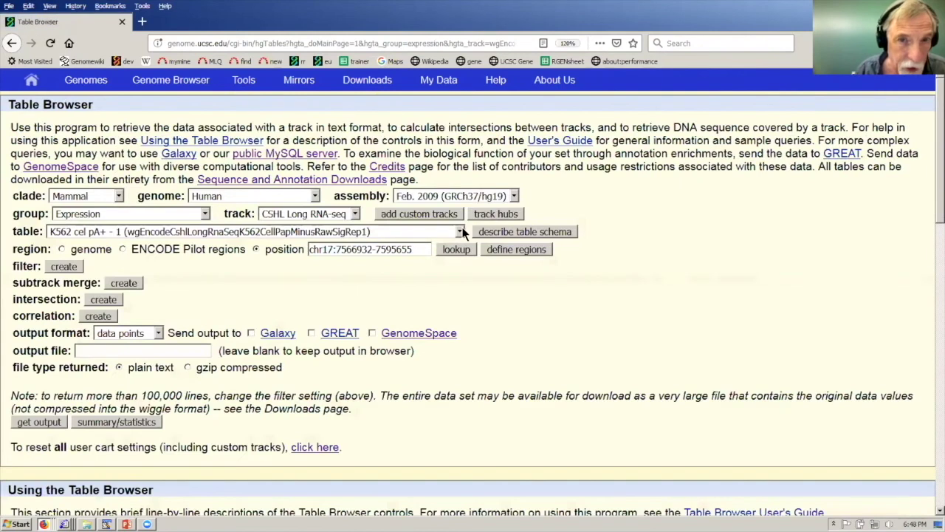
Keep the K562 minus signal table selected and begin creating a field filter.
{"action": "left_click", "coordinate": [458, 230]}
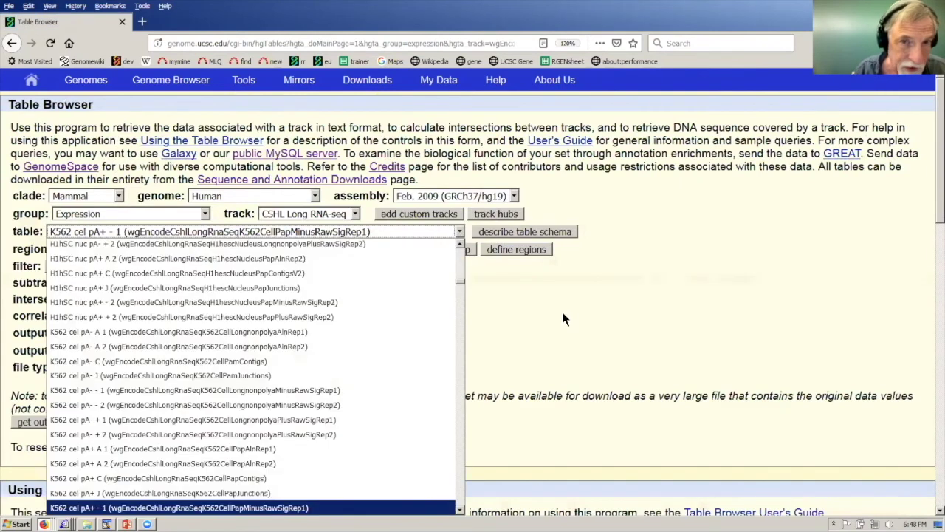
{"action": "left_click", "coordinate": [570, 316]}
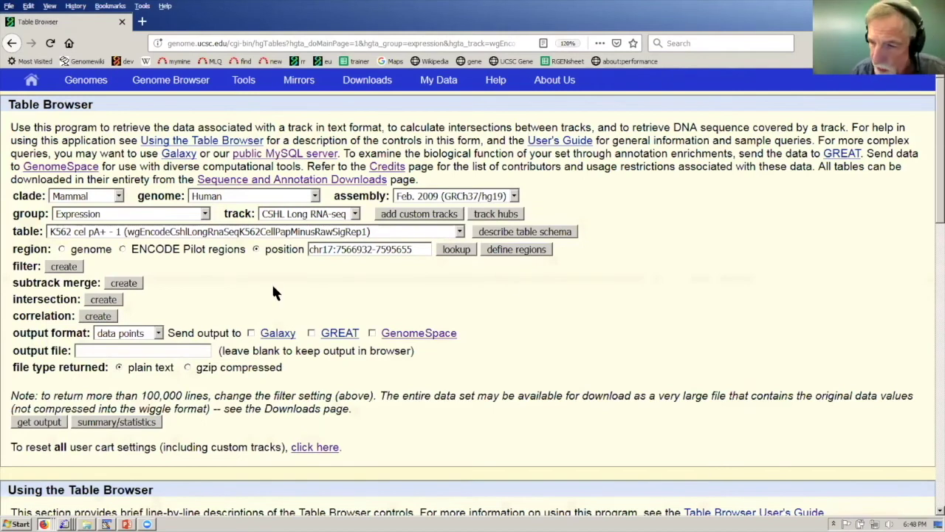
{"action": "left_click", "coordinate": [74, 271]}
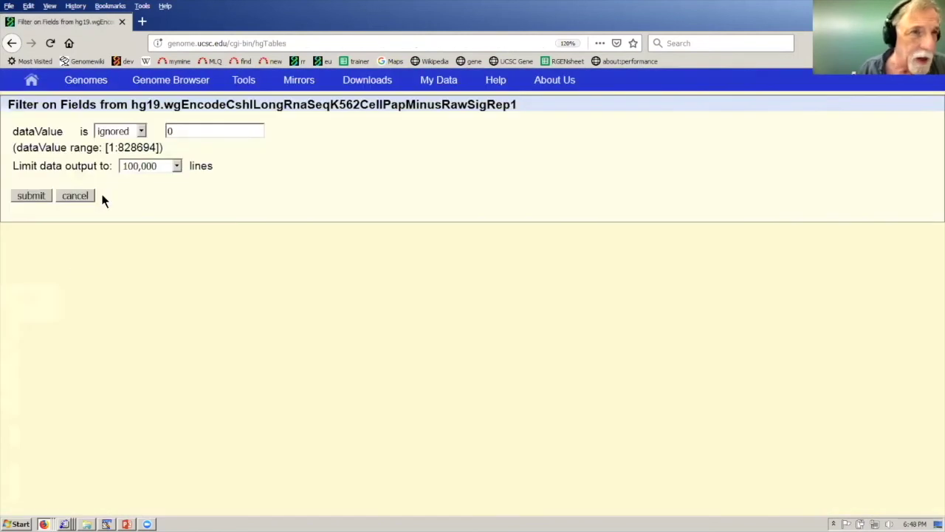
Set the dataValue filter to greater than 100 and submit it.
{"action": "left_click", "coordinate": [141, 131]}
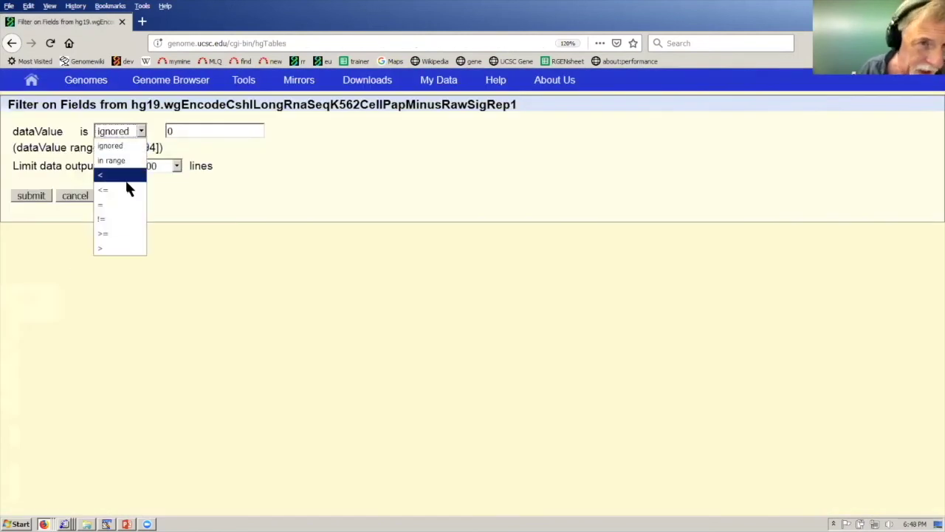
{"action": "left_click", "coordinate": [122, 255]}
{"action": "left_click", "coordinate": [188, 137]}
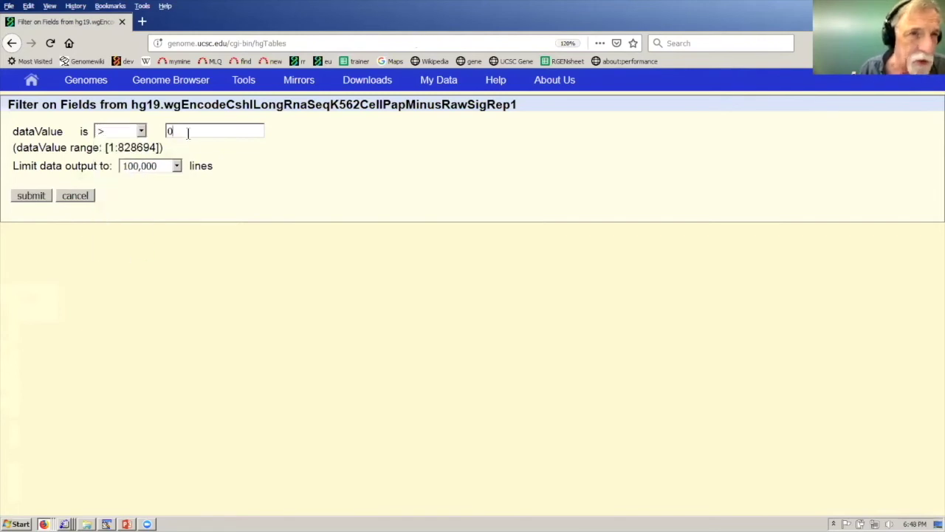
{"action": "key", "text": "BackSpace"}
{"action": "type", "text": "100"}
{"action": "left_click", "coordinate": [160, 196]}
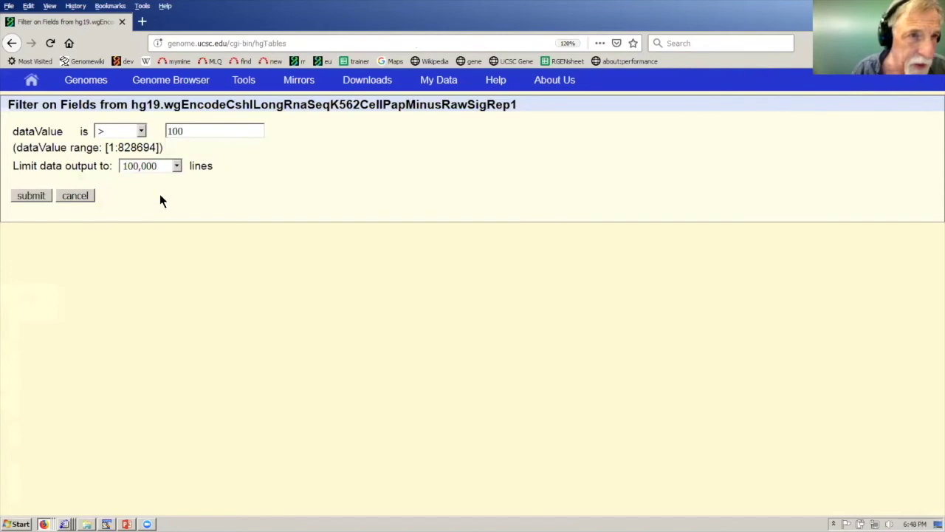
{"action": "left_click", "coordinate": [31, 195]}
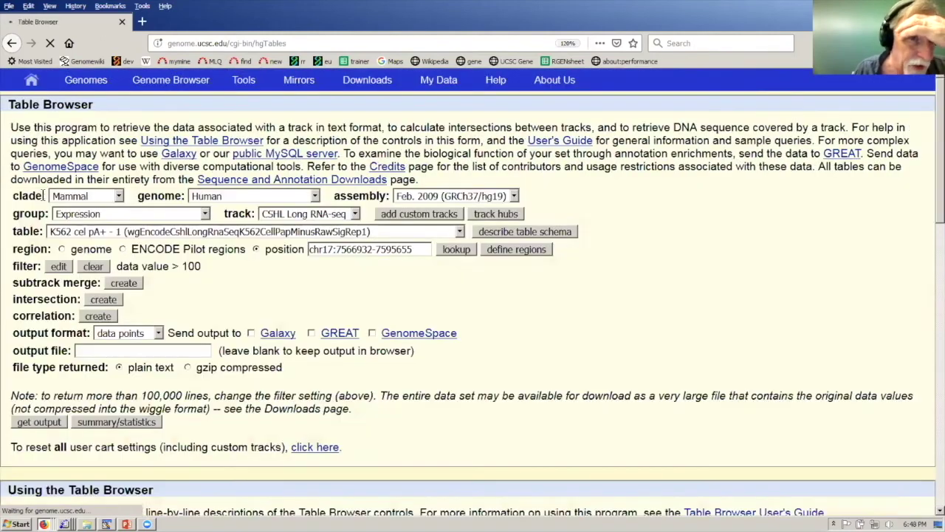
{"action": "left_click_drag", "start_coordinate": [265, 249], "coordinate": [304, 251]}
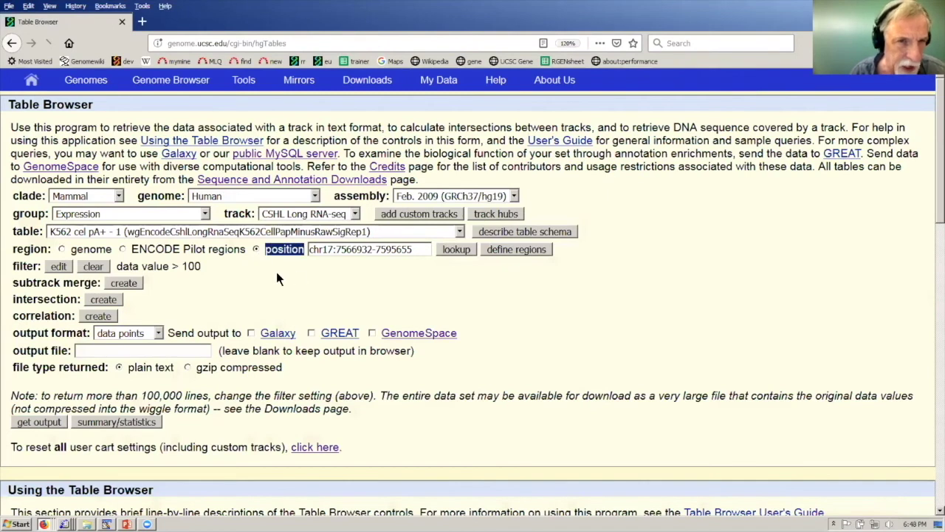
{"action": "left_click_drag", "start_coordinate": [421, 250], "coordinate": [302, 249]}
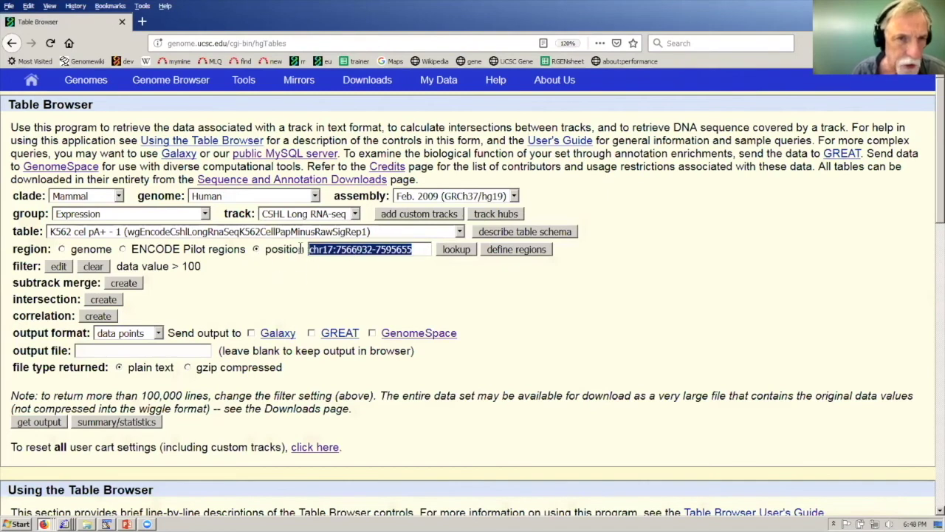
{"action": "left_click", "coordinate": [301, 272]}
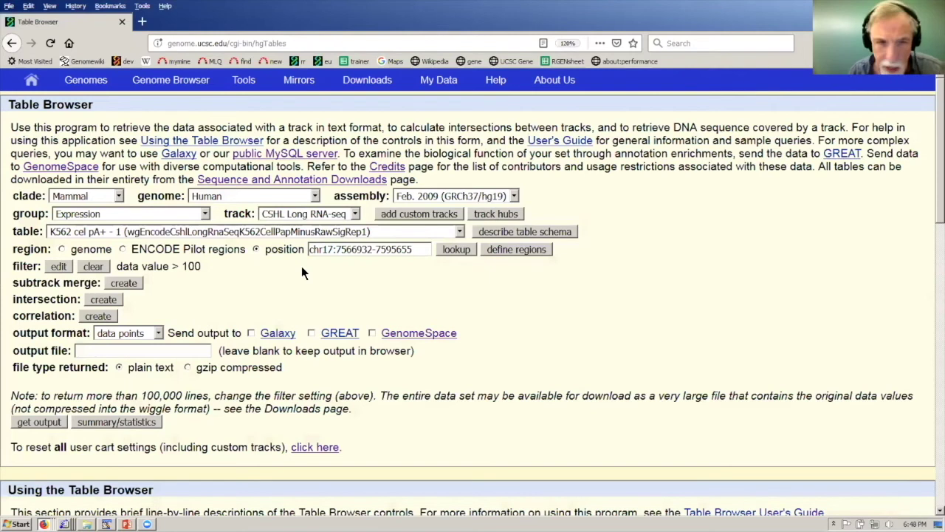
{"action": "left_click", "coordinate": [54, 422]}
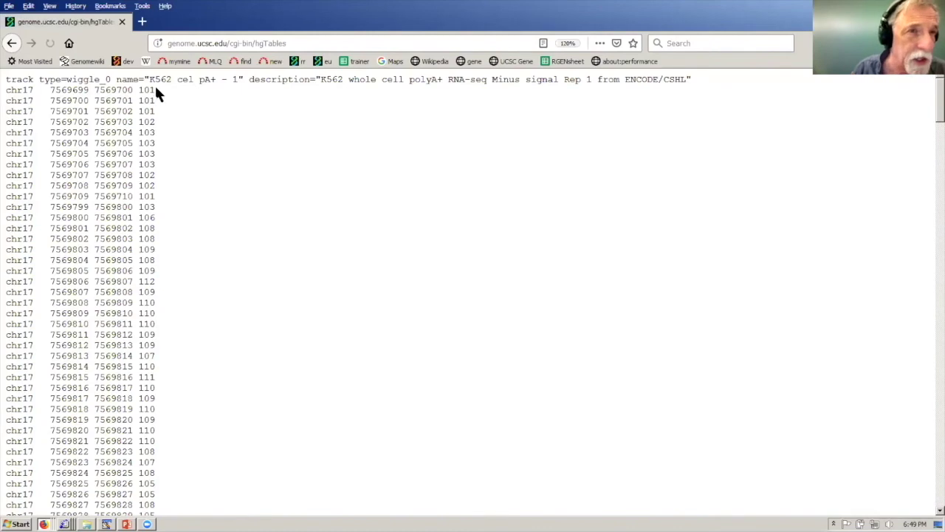
Back in the Table Browser, switch the output format to custom track and request output.
{"action": "left_click", "coordinate": [14, 45]}
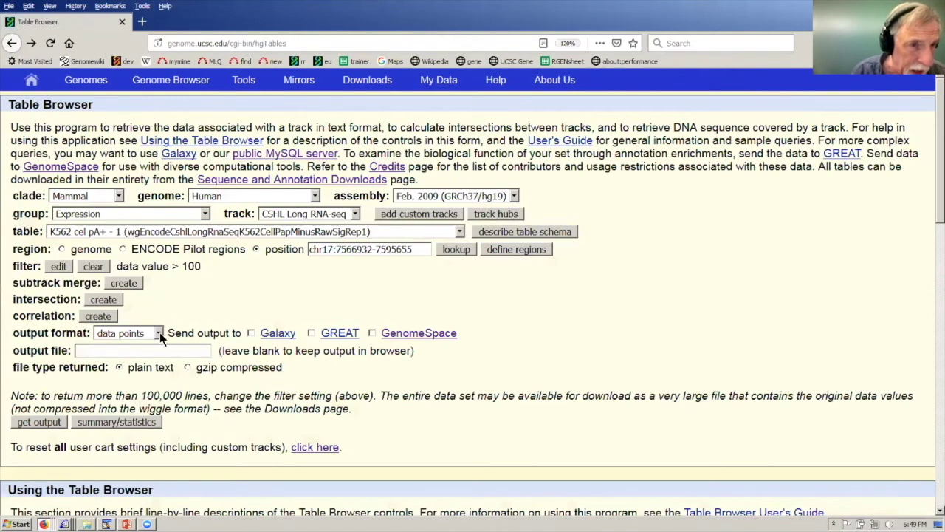
{"action": "left_click", "coordinate": [159, 333]}
{"action": "left_click", "coordinate": [129, 378]}
{"action": "left_click", "coordinate": [48, 422]}
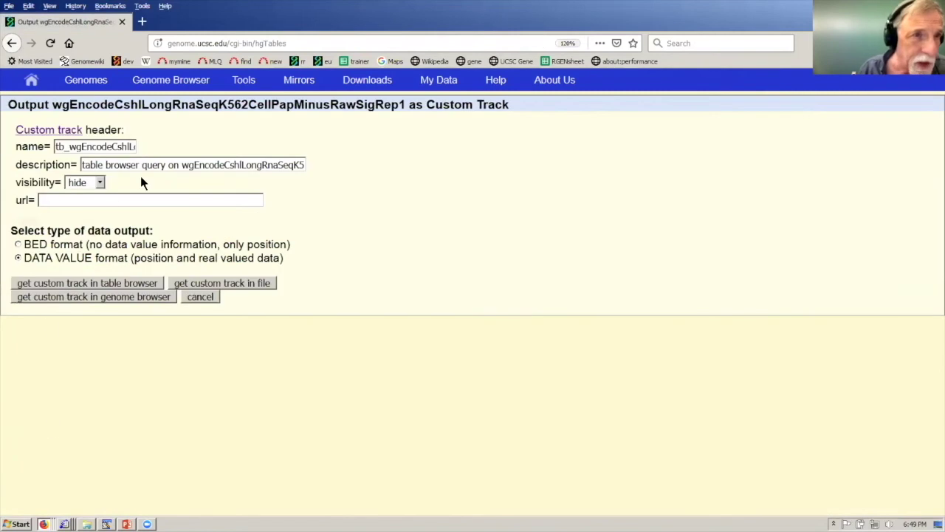
Name the custom track topOfPeaks, describe it as 'all values above 100', and send it to the browser.
{"action": "double_click", "coordinate": [65, 146]}
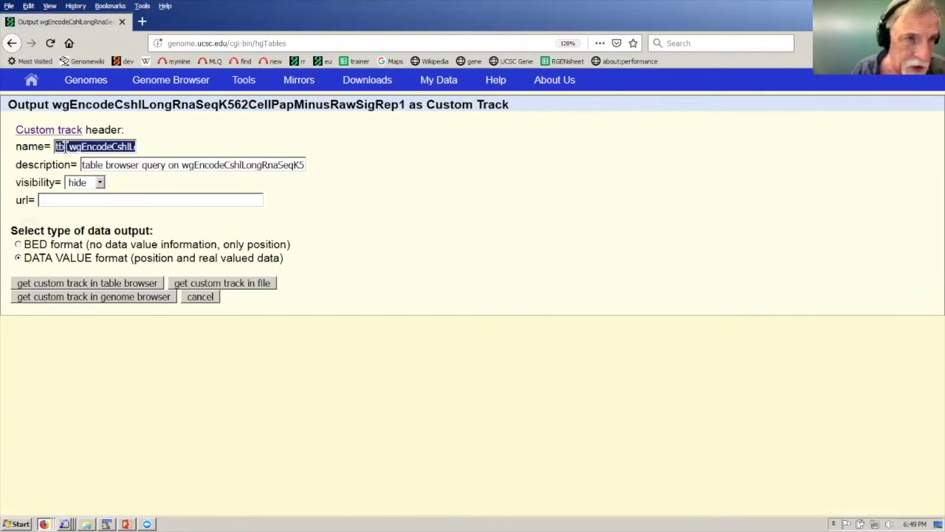
{"action": "type", "text": "tob"}
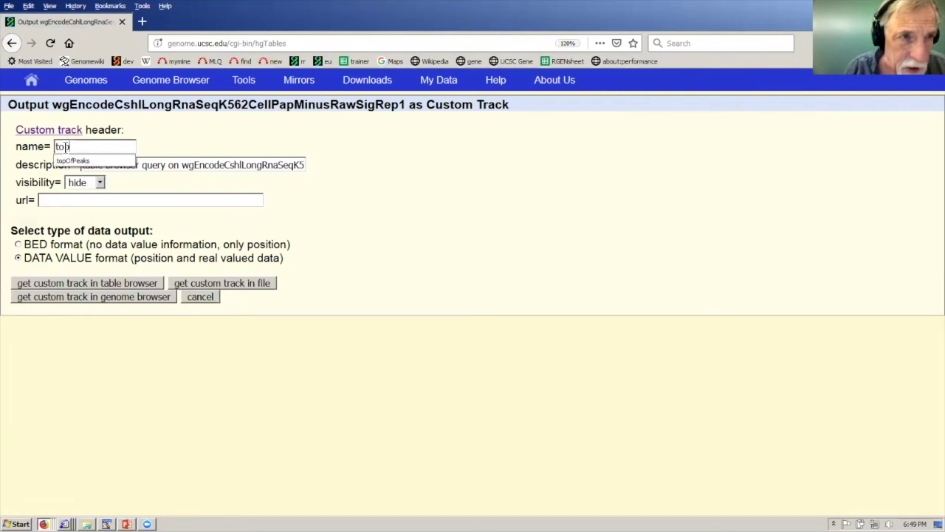
{"action": "key", "text": "Escape"}
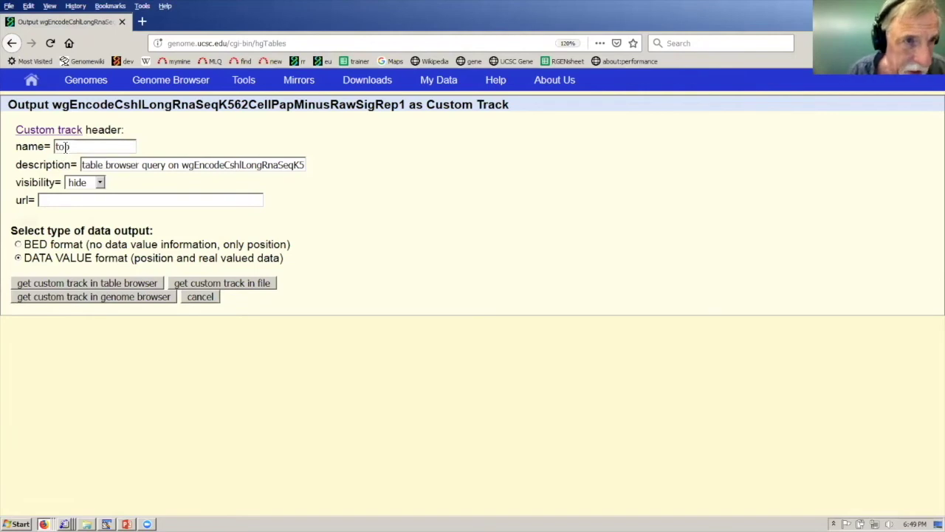
{"action": "type", "text": "OF"}
{"action": "left_click", "coordinate": [83, 161]}
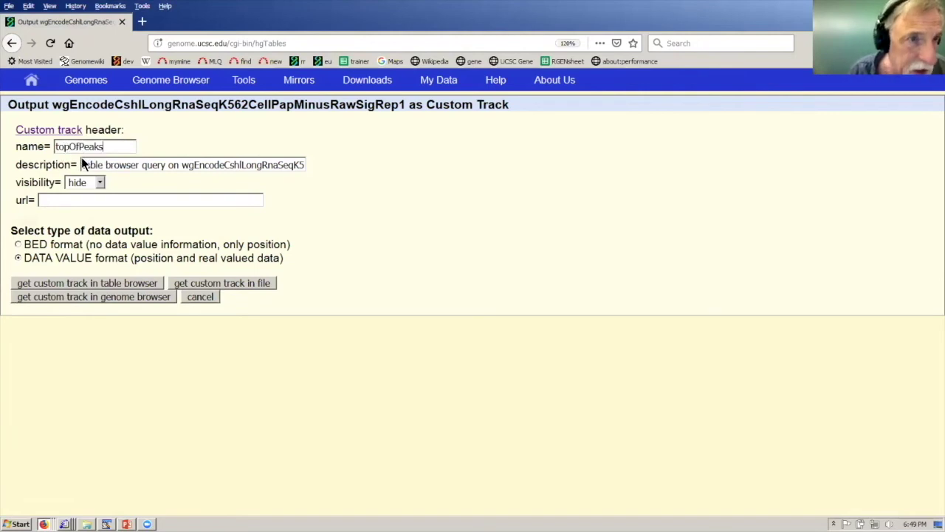
{"action": "triple_click", "coordinate": [197, 166]}
{"action": "type", "text": "all values a"}
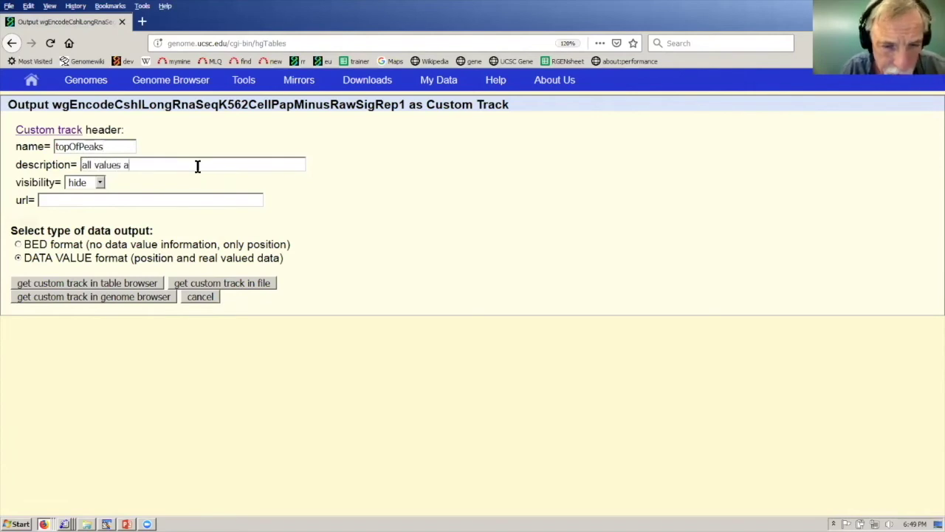
{"action": "type", "text": "bove 100"}
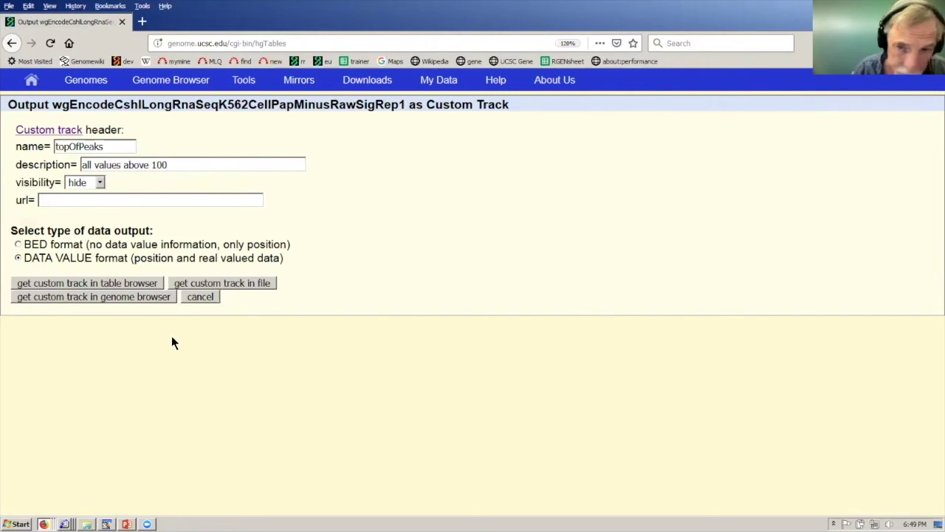
{"action": "left_click", "coordinate": [133, 300]}
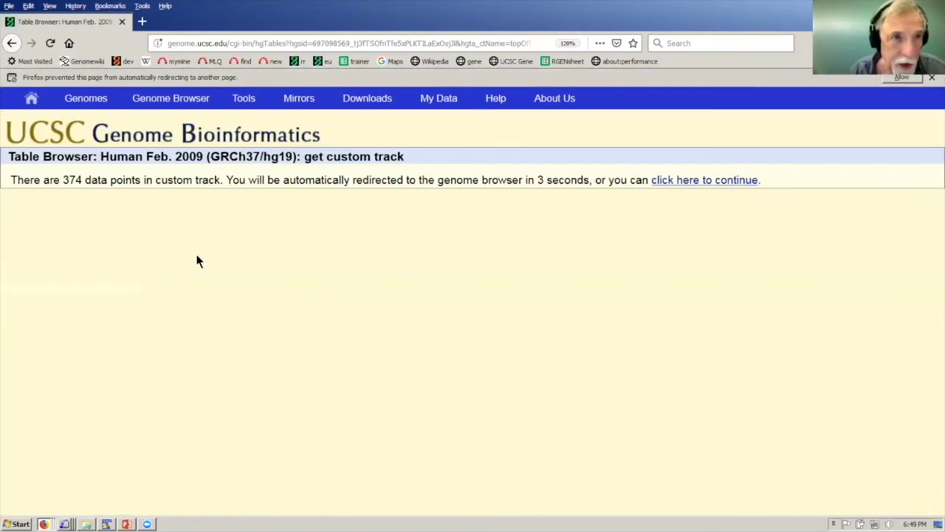
Continue from the custom track page to the chr17 genome browser view.
{"action": "left_click", "coordinate": [681, 180]}
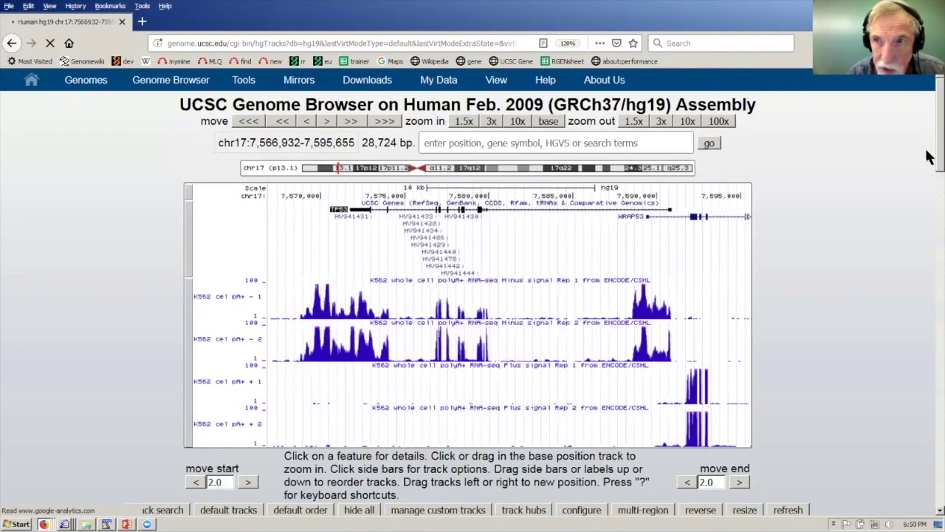
{"action": "scroll", "coordinate": [929, 214], "scroll_direction": "down", "scroll_amount": 3}
{"action": "scroll", "coordinate": [647, 294], "scroll_direction": "down", "scroll_amount": 2}
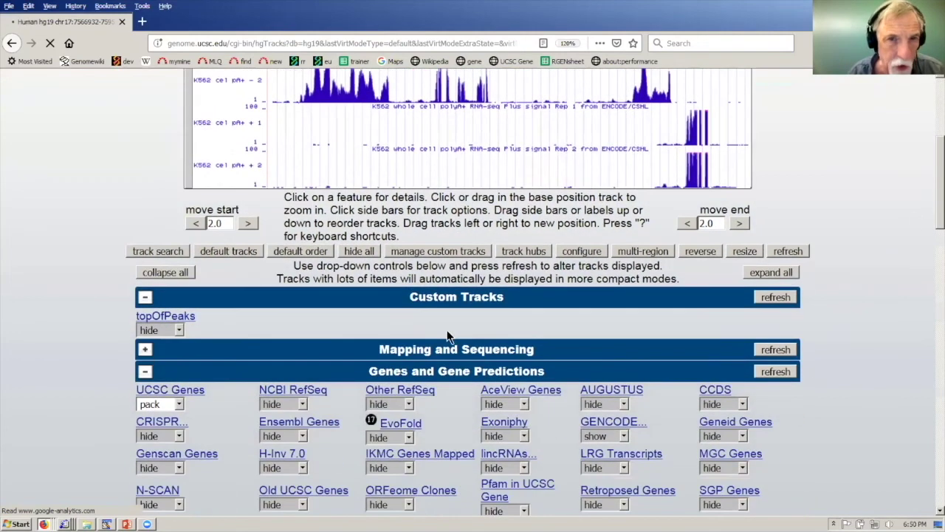
{"action": "left_click_drag", "start_coordinate": [411, 297], "coordinate": [515, 303]}
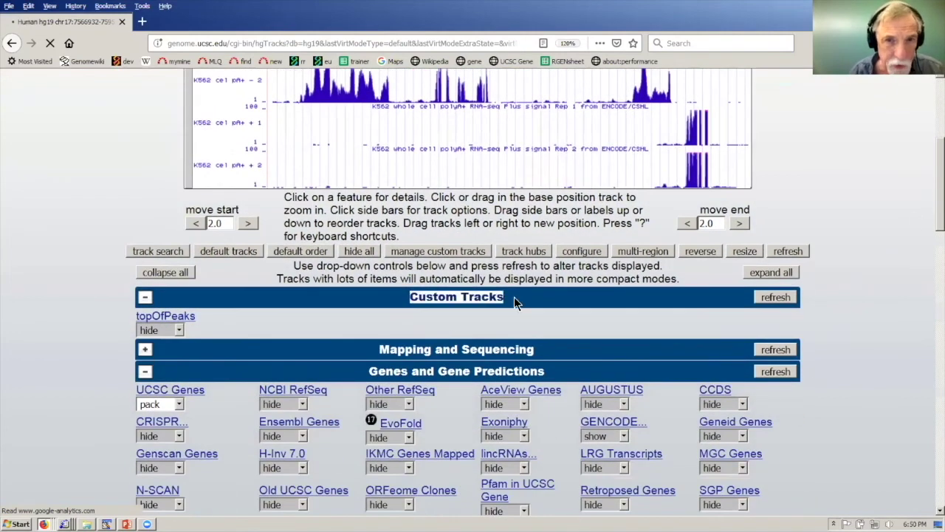
{"action": "left_click", "coordinate": [343, 328]}
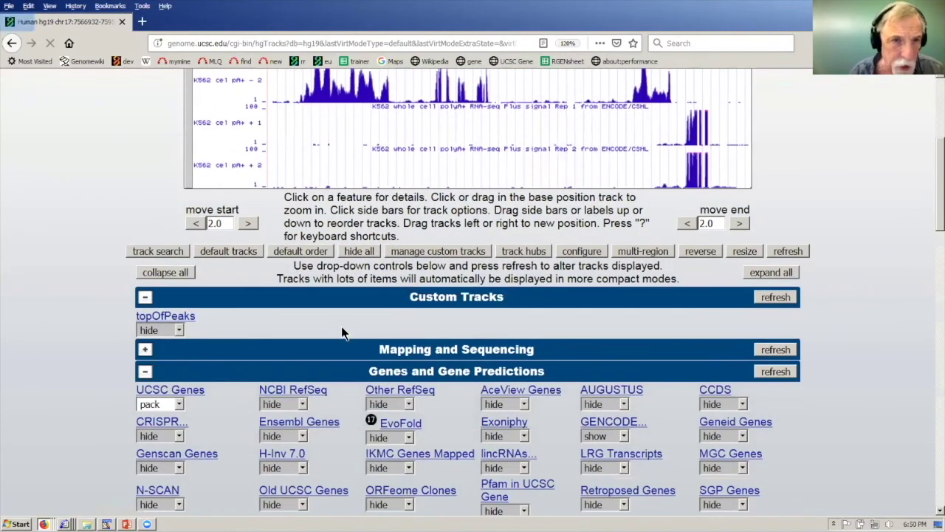
Set topOfPeaks to full display, refresh, and move it below the UCSC Genes track.
{"action": "left_click", "coordinate": [177, 330]}
{"action": "left_click", "coordinate": [162, 374]}
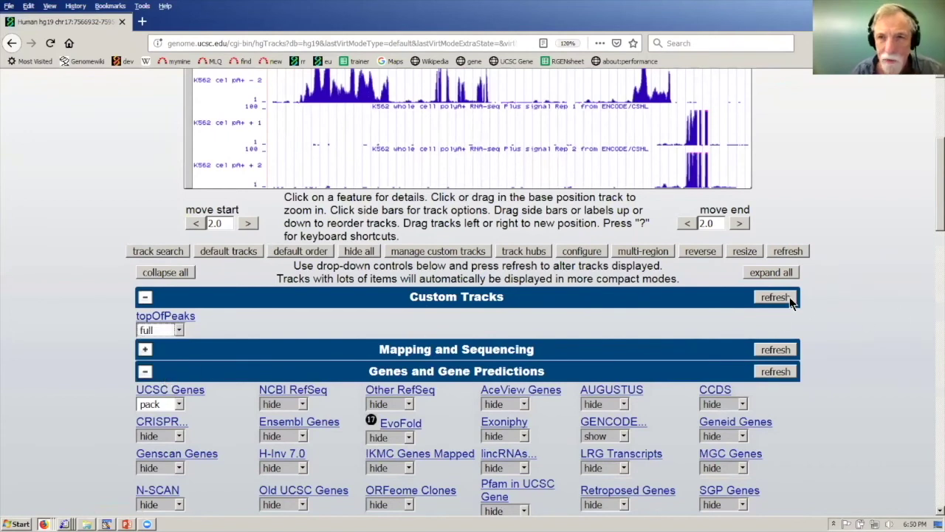
{"action": "left_click", "coordinate": [775, 297]}
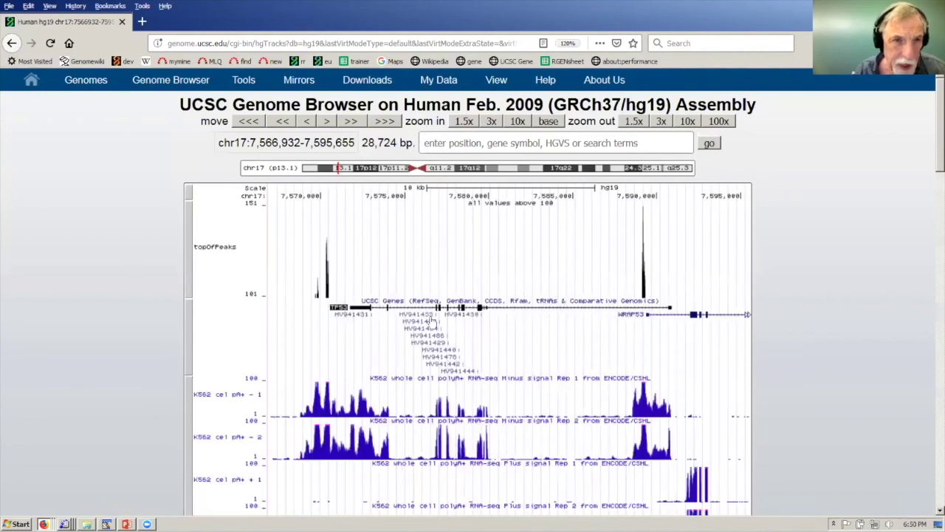
{"action": "left_click_drag", "start_coordinate": [211, 276], "coordinate": [207, 381]}
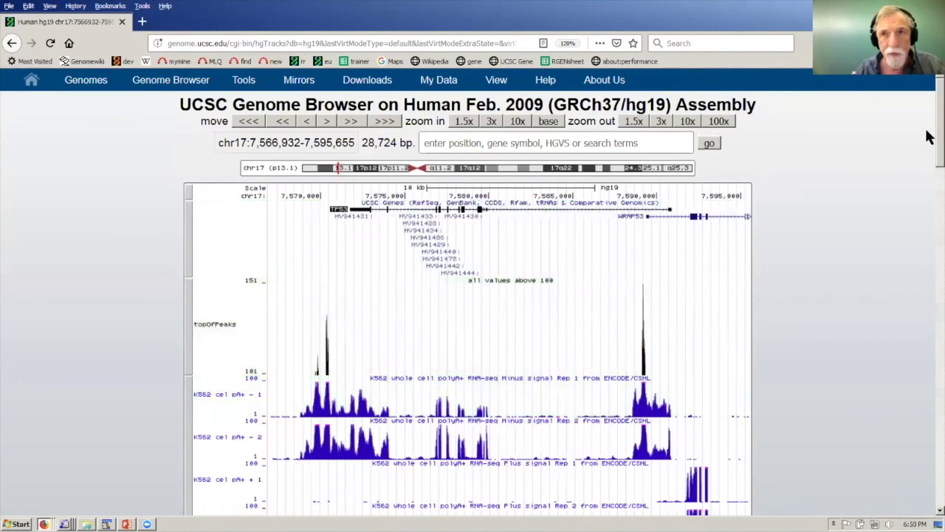
{"action": "scroll", "coordinate": [929, 162], "scroll_direction": "down", "scroll_amount": 3}
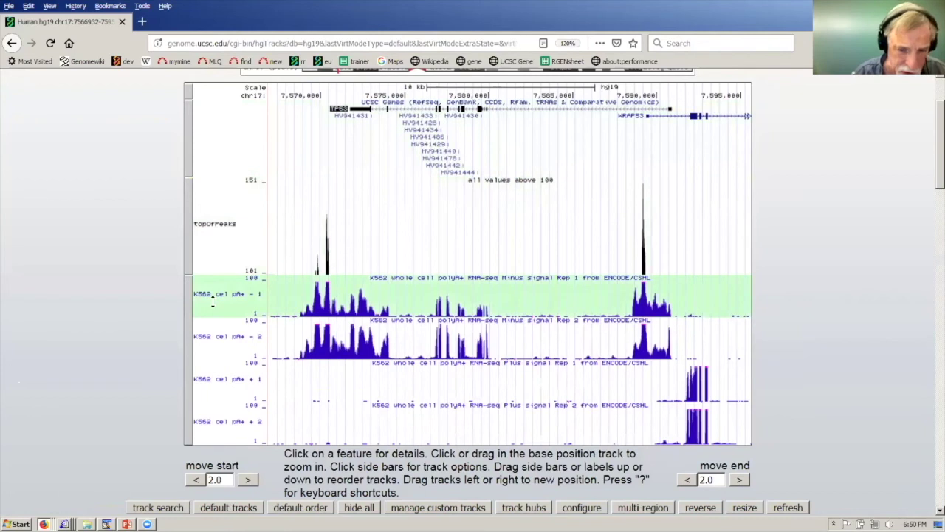
{"action": "right_click", "coordinate": [213, 301]}
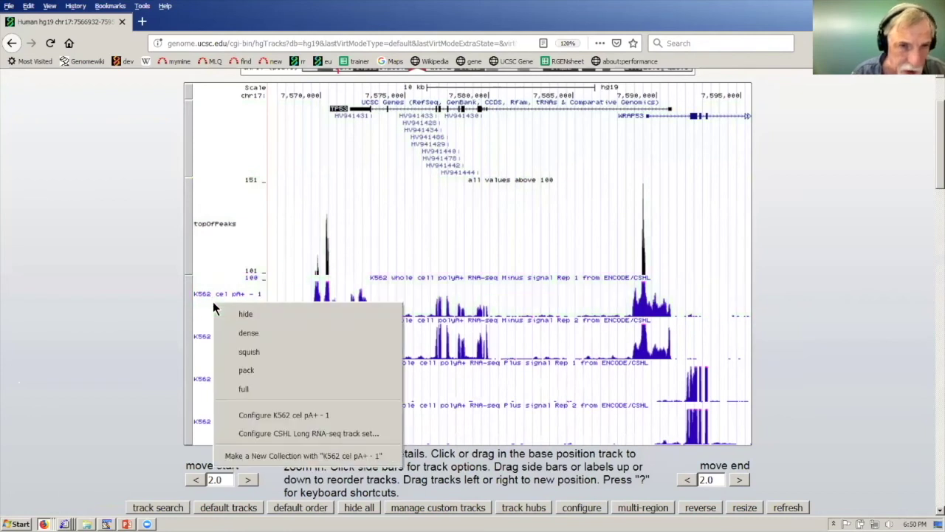
{"action": "left_click", "coordinate": [255, 416]}
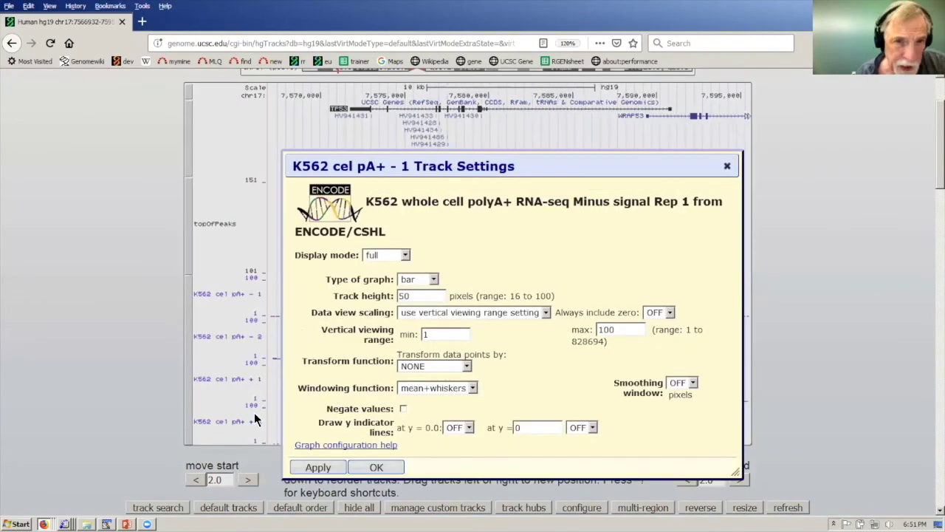
{"action": "left_click_drag", "start_coordinate": [420, 295], "coordinate": [384, 299]}
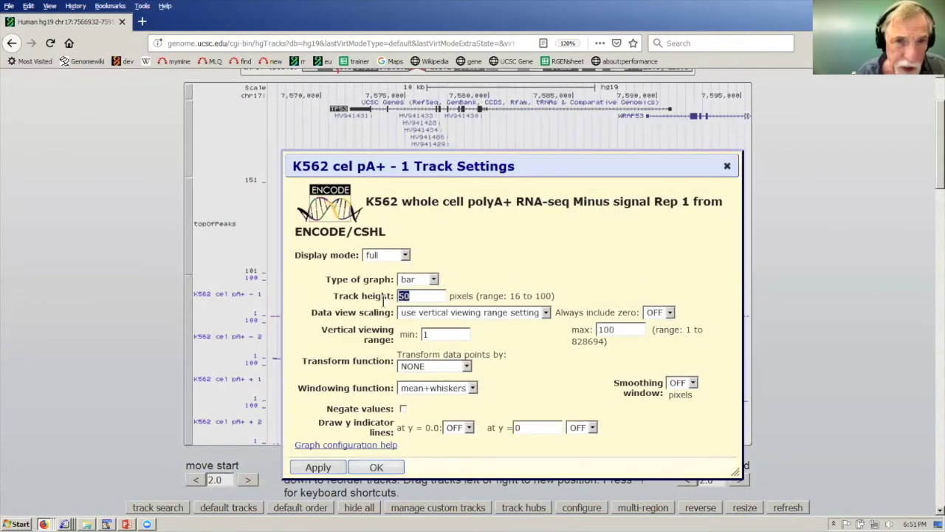
{"action": "left_click", "coordinate": [563, 260]}
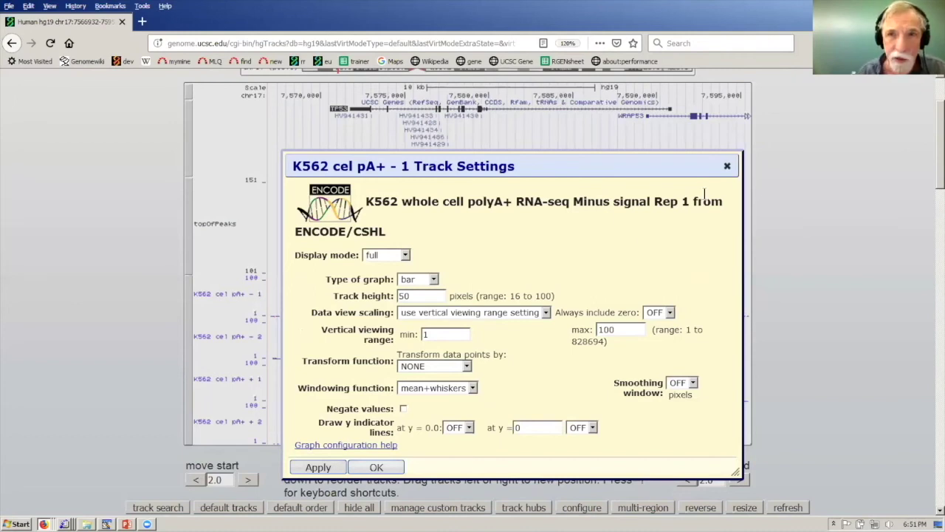
{"action": "left_click", "coordinate": [728, 170]}
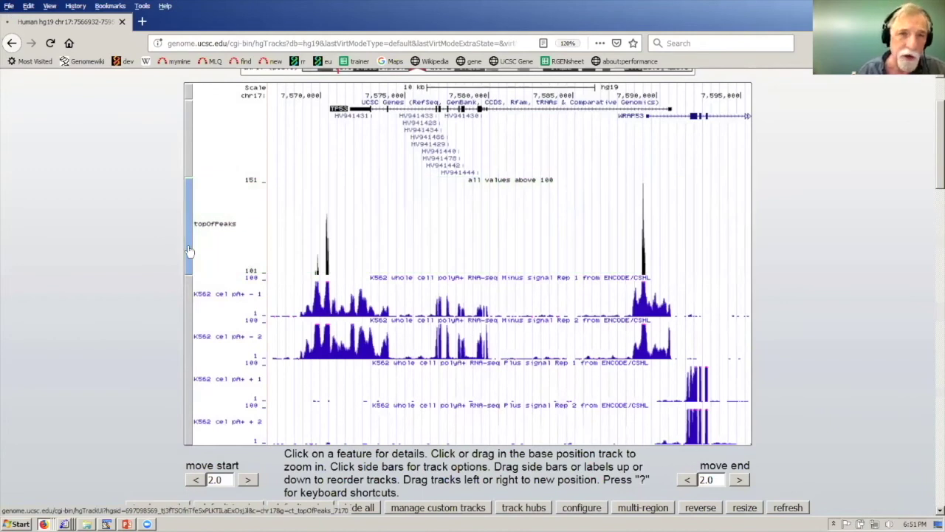
Give topOfPeaks a 25-pixel track height using the vertical viewing range setting, then submit.
{"action": "left_click", "coordinate": [189, 251]}
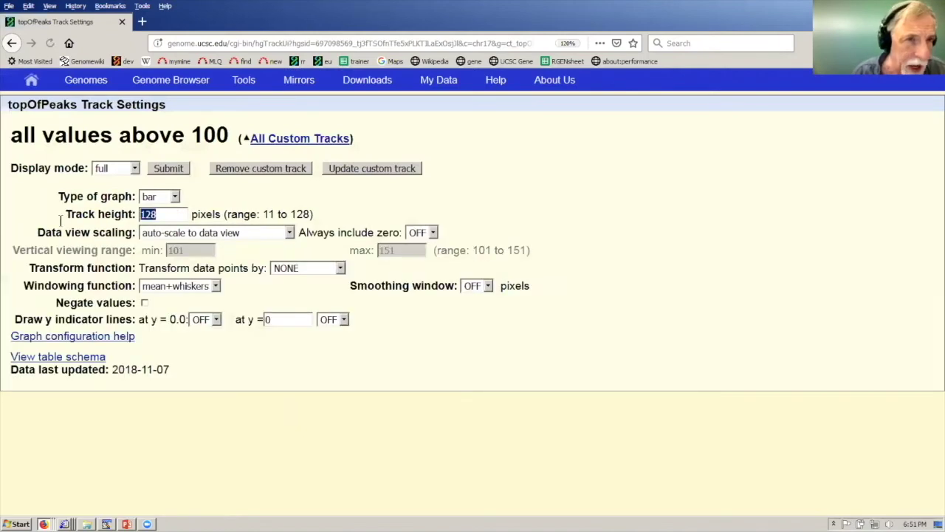
{"action": "type", "text": "25"}
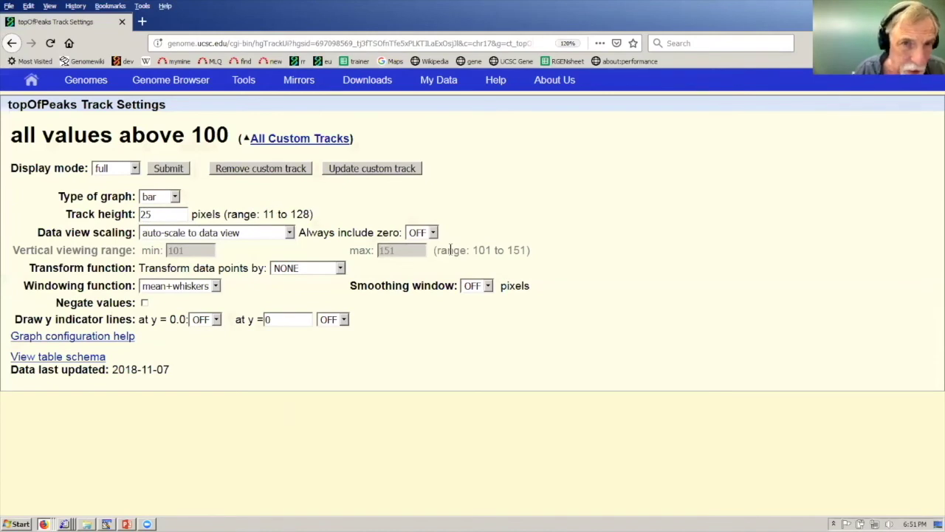
{"action": "left_click", "coordinate": [290, 233]}
{"action": "left_click", "coordinate": [257, 246]}
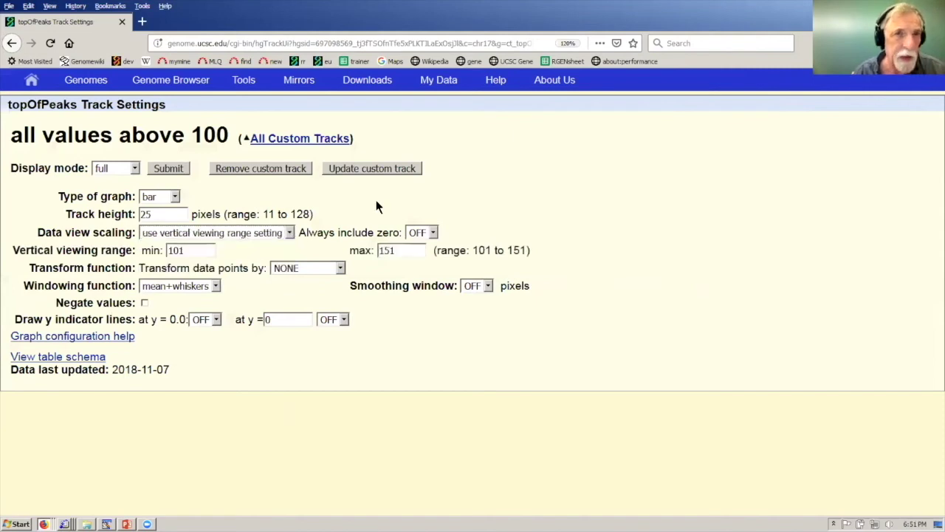
{"action": "left_click", "coordinate": [176, 167]}
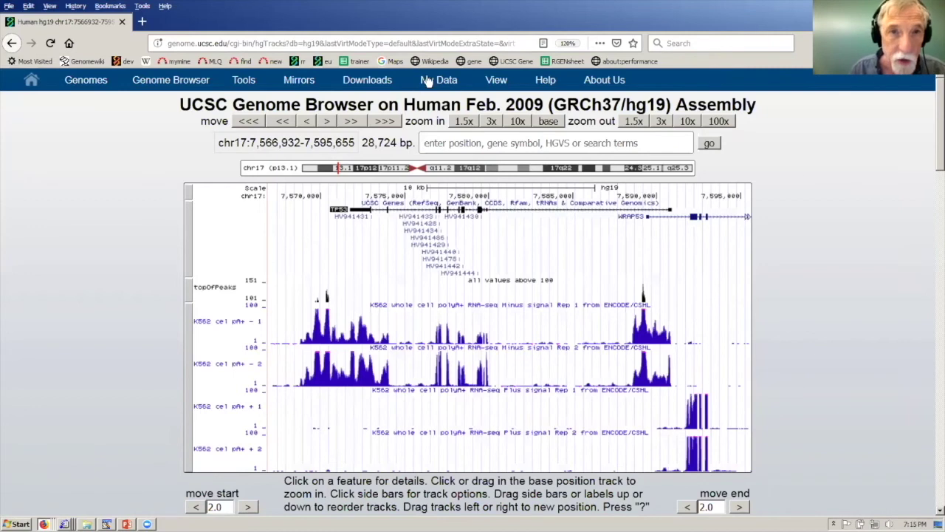
Load another user's shared session hg19_KIF5Cgap and return to the Browser with its settings.
{"action": "mouse_move", "coordinate": [428, 80]}
{"action": "left_click", "coordinate": [466, 107]}
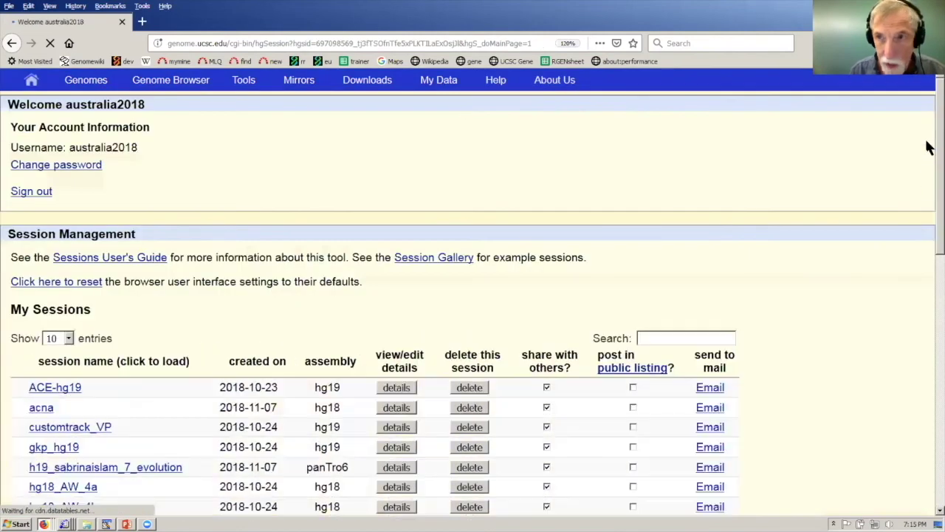
{"action": "scroll", "coordinate": [929, 148], "scroll_direction": "down", "scroll_amount": 5}
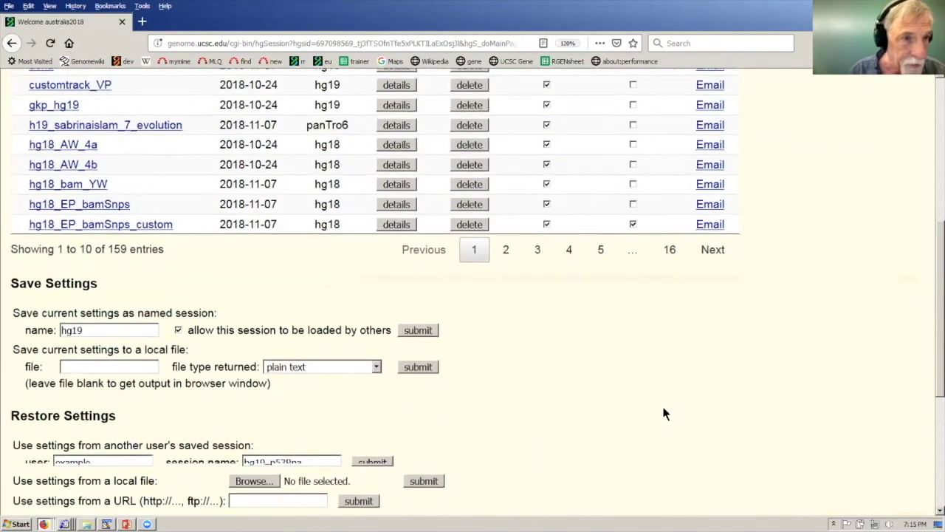
{"action": "left_click", "coordinate": [270, 457]}
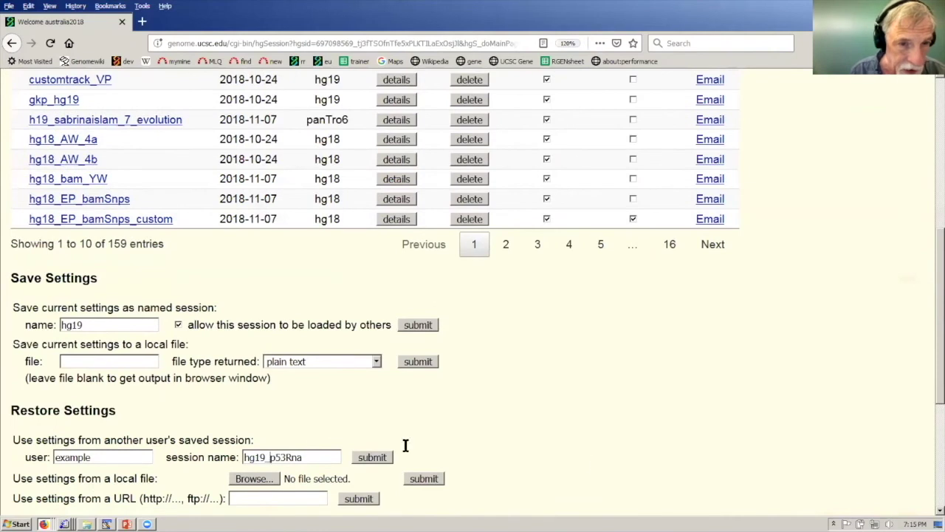
{"action": "key", "text": "shift+End"}
{"action": "type", "text": "KI"}
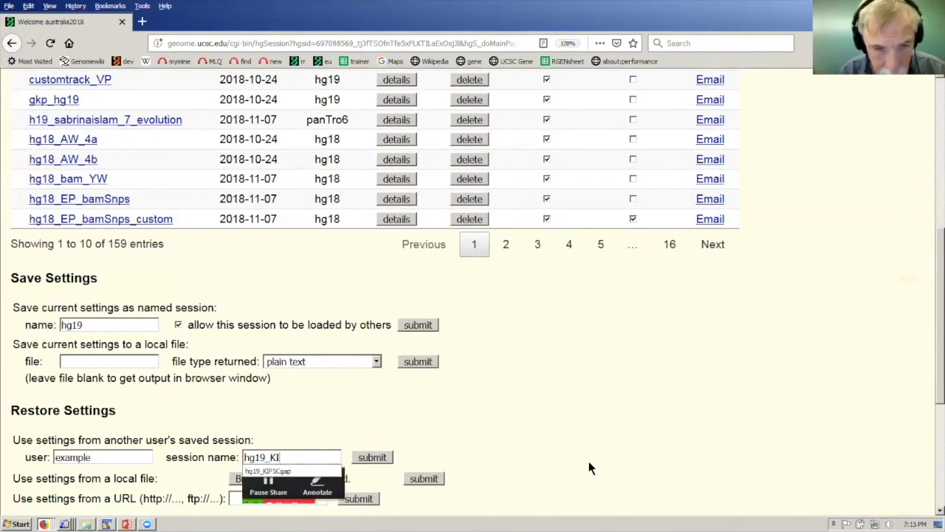
{"action": "type", "text": "F"}
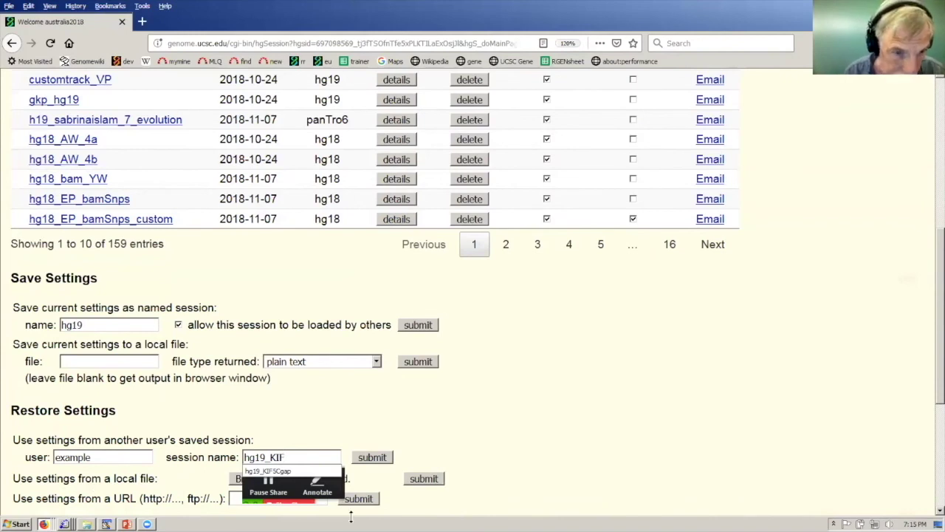
{"action": "key", "text": "Down"}
{"action": "key", "text": "Return"}
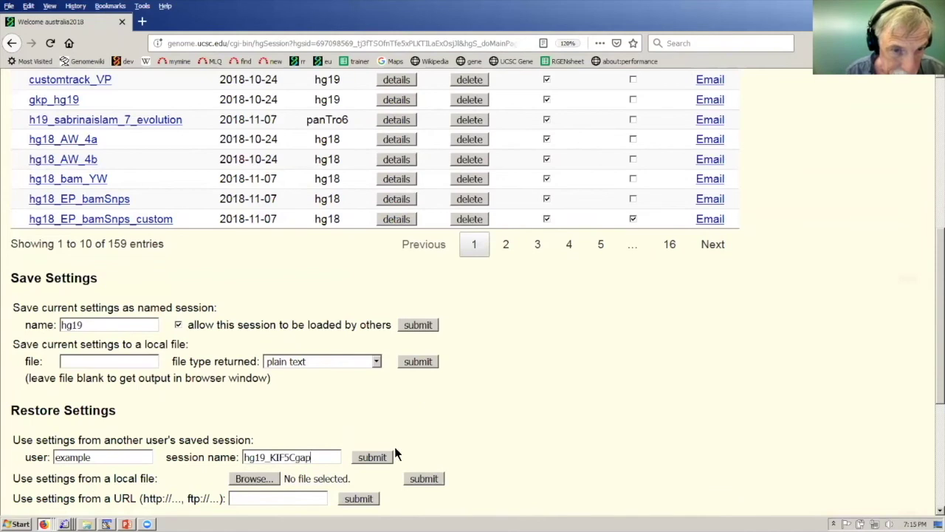
{"action": "left_click", "coordinate": [373, 458]}
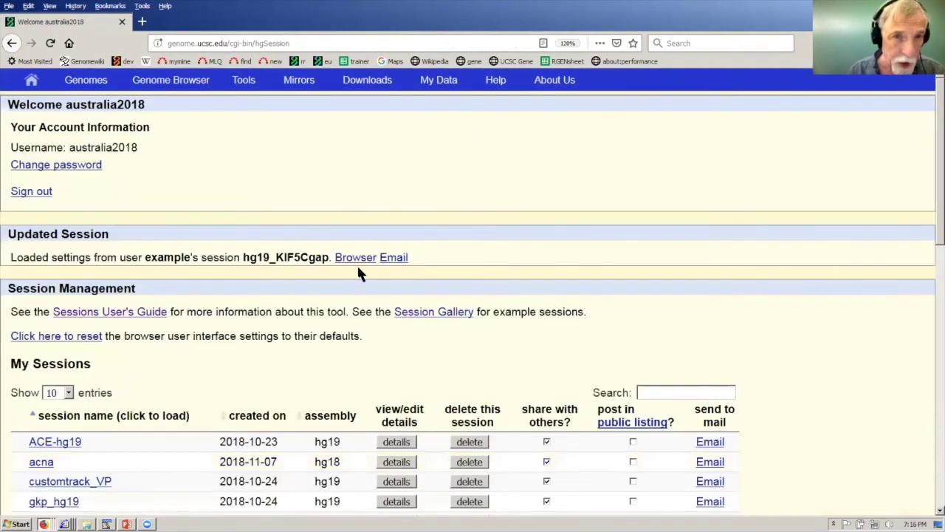
{"action": "left_click", "coordinate": [362, 260]}
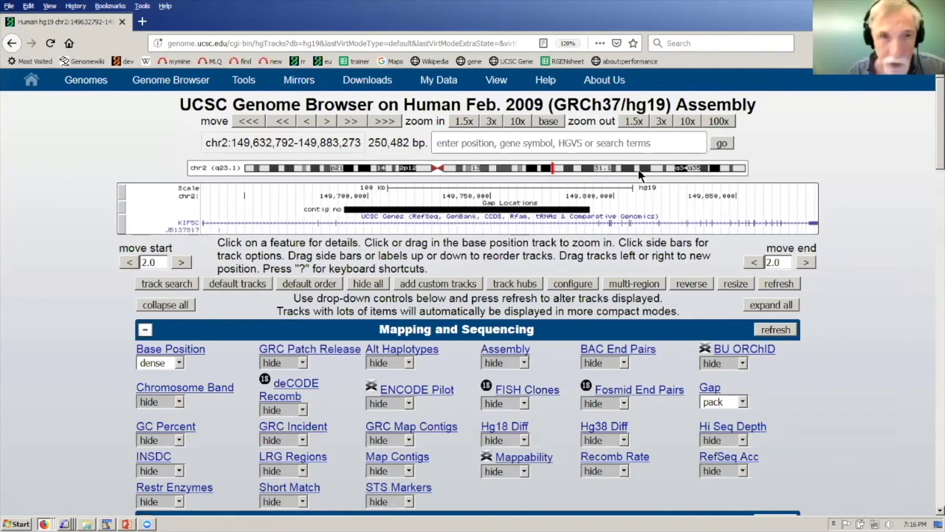
Point out the 250,482 bp size of region chr2:149,632,792-149,883,273.
{"action": "left_click_drag", "start_coordinate": [368, 143], "coordinate": [378, 174]}
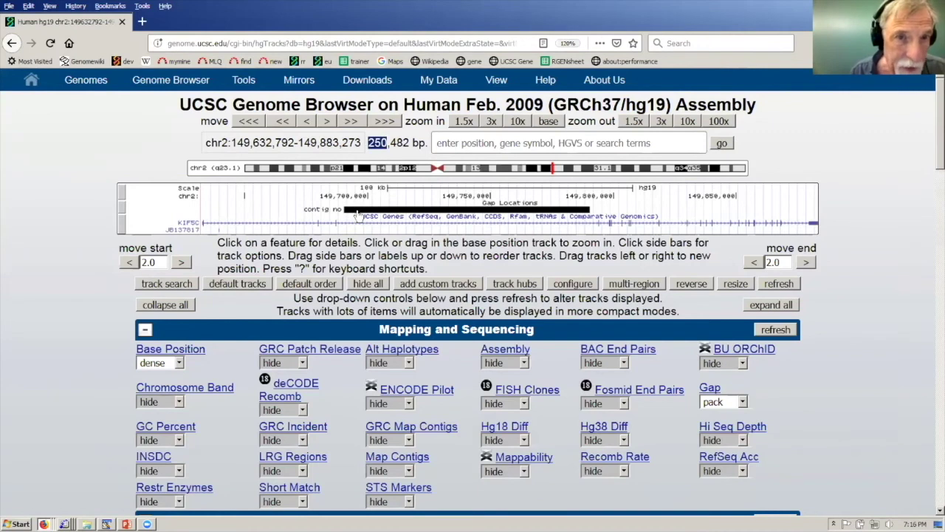
{"action": "left_click", "coordinate": [133, 151]}
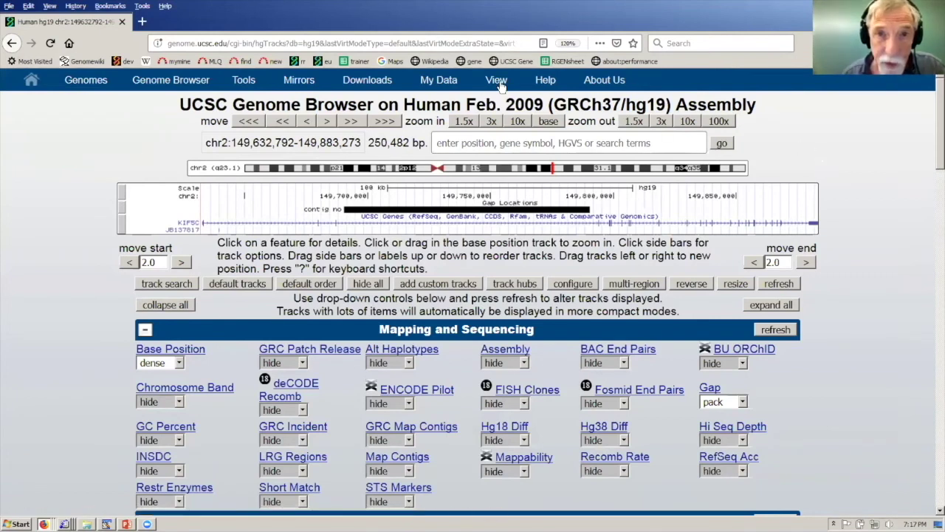
{"action": "mouse_move", "coordinate": [500, 87]}
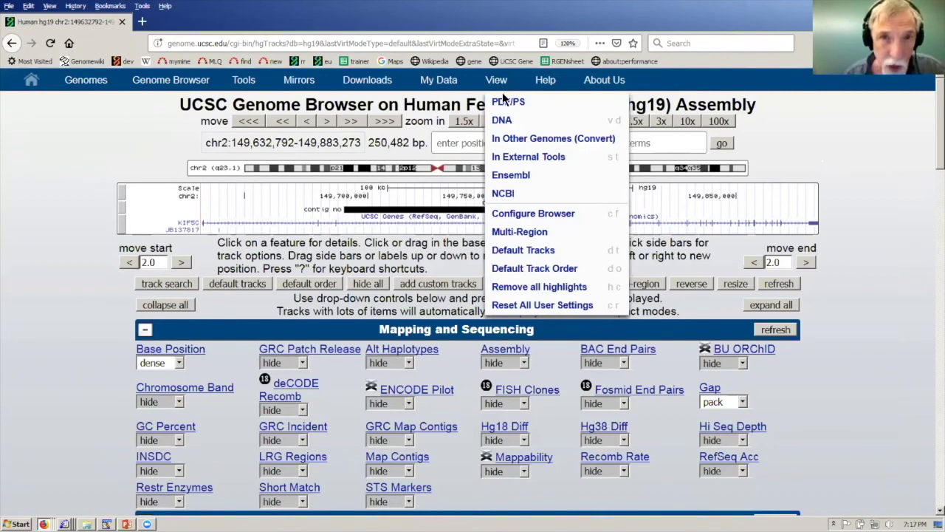
Convert the region to Human GRCh38/hg38 and point out its 100.0% span coverage.
{"action": "left_click", "coordinate": [537, 139]}
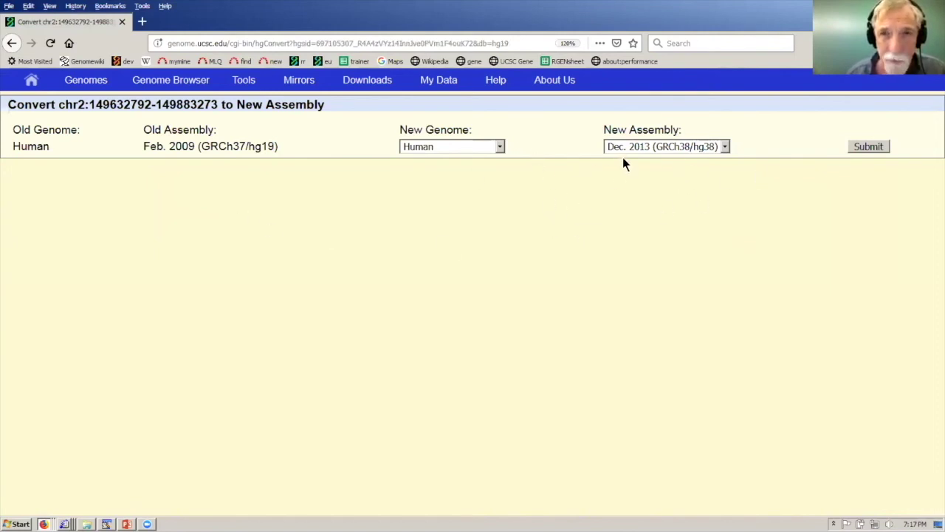
{"action": "left_click", "coordinate": [500, 147]}
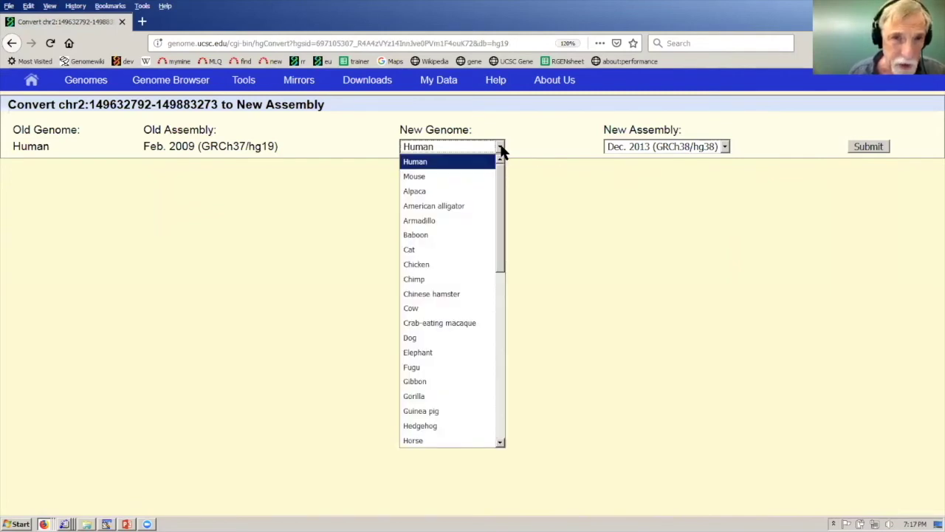
{"action": "left_click", "coordinate": [501, 149]}
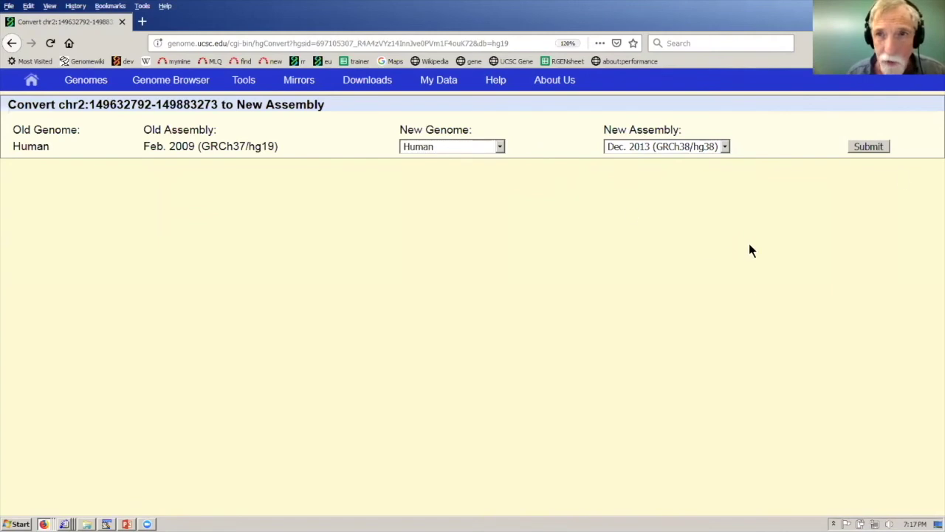
{"action": "left_click", "coordinate": [877, 146]}
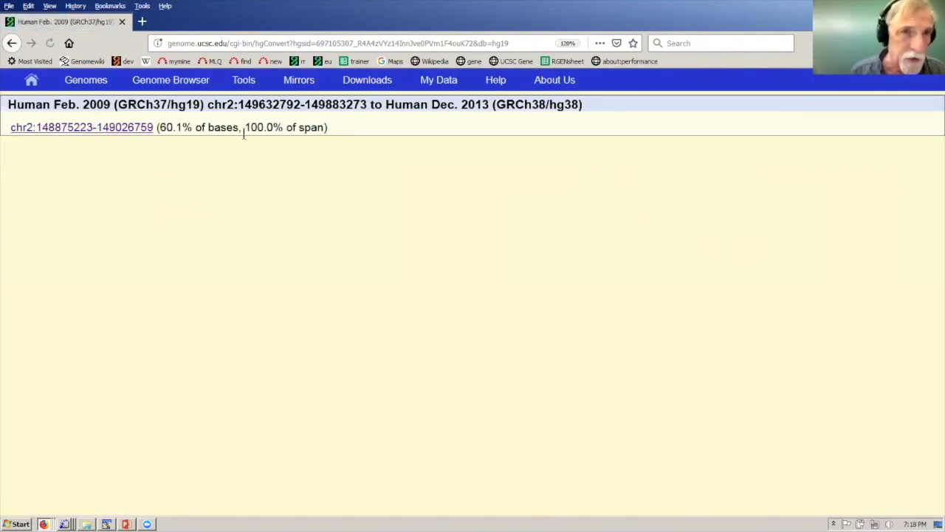
{"action": "left_click_drag", "start_coordinate": [244, 127], "coordinate": [333, 131]}
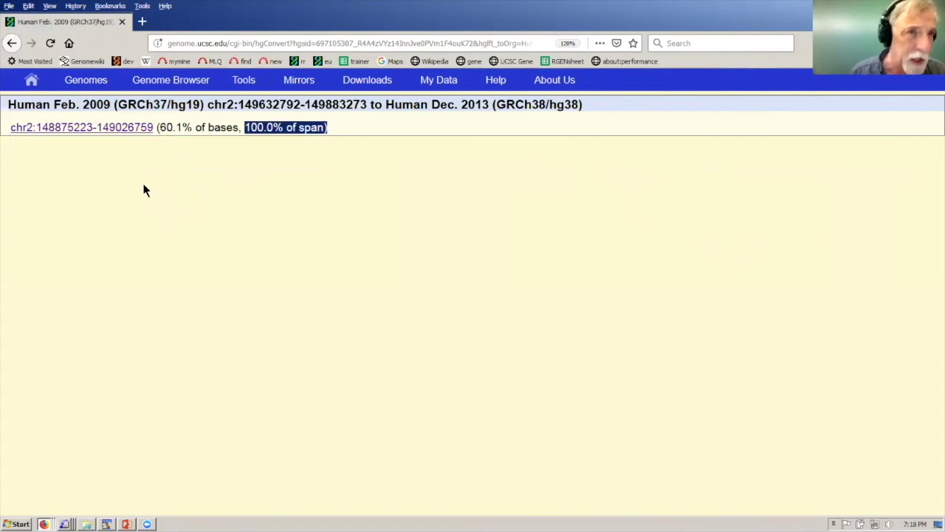
Open hg38 chr2:148,875,223-149,026,759 and point out its 151,537 bp size.
{"action": "left_click", "coordinate": [134, 128]}
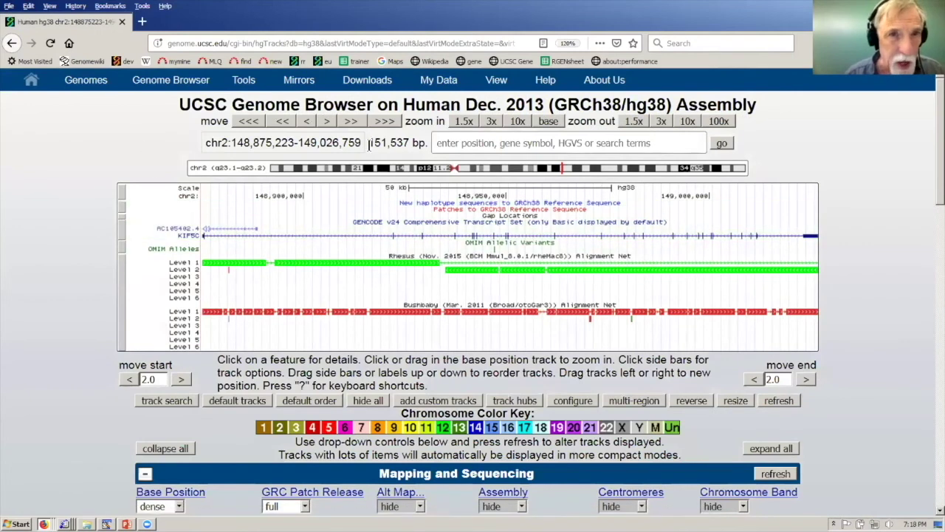
{"action": "left_click_drag", "start_coordinate": [367, 142], "coordinate": [408, 143]}
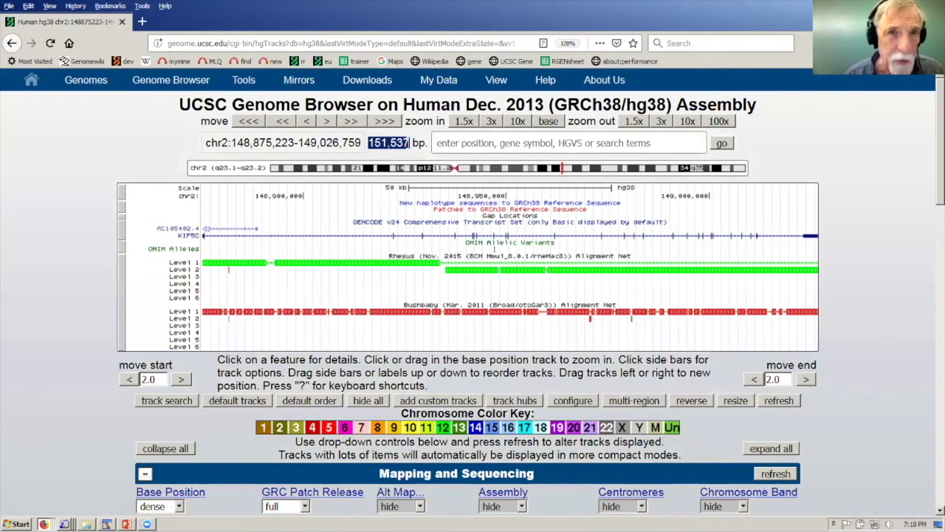
{"action": "left_click", "coordinate": [105, 142]}
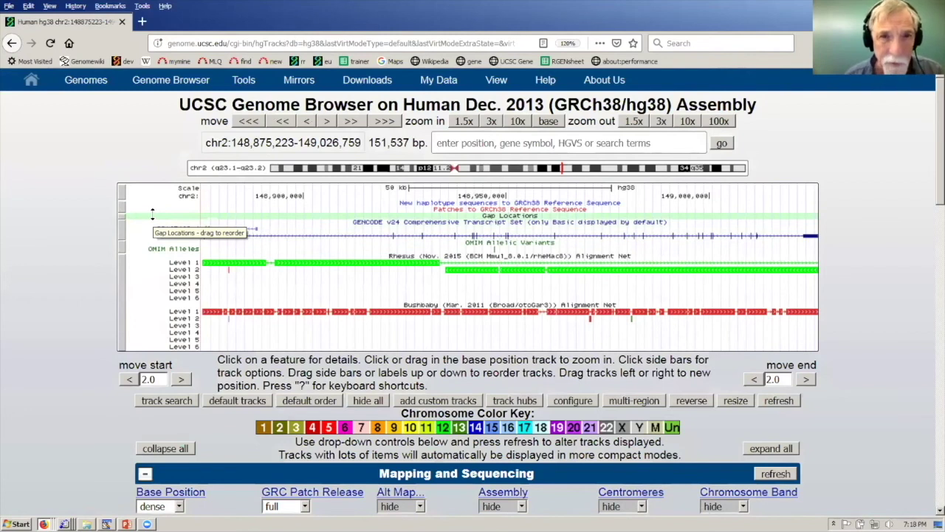
{"action": "left_click_drag", "start_coordinate": [152, 214], "coordinate": [157, 235]}
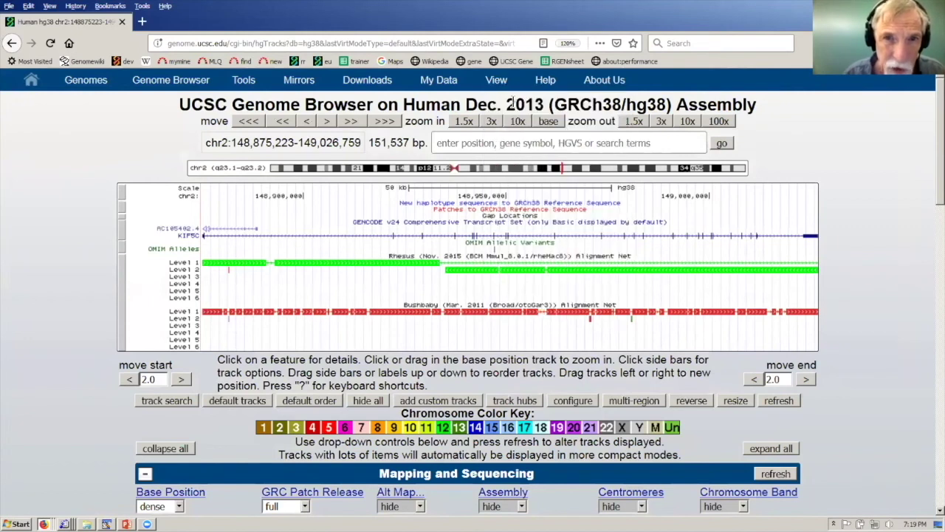
{"action": "mouse_move", "coordinate": [503, 83]}
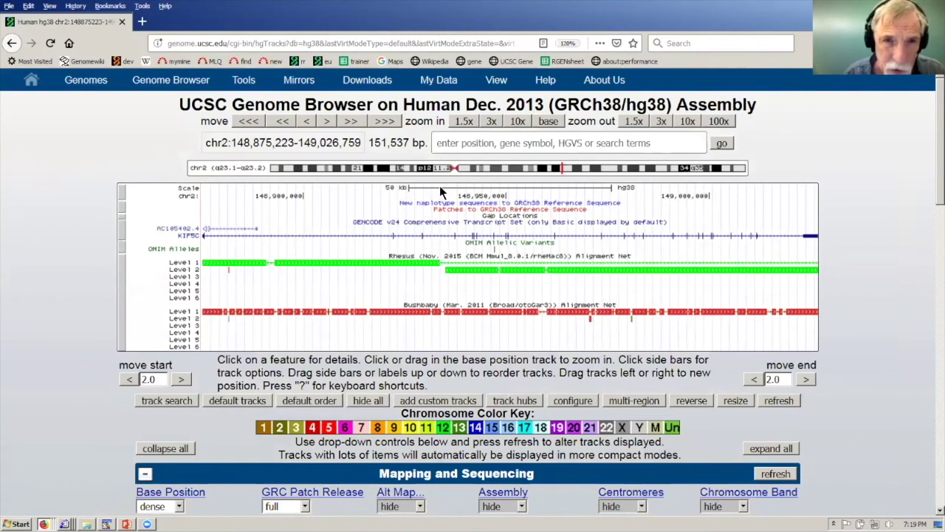
Zoom in to chr2:148,934,958-148,958,637, a 23,680 bp span across KIF5C.
{"action": "left_click_drag", "start_coordinate": [446, 188], "coordinate": [566, 189]}
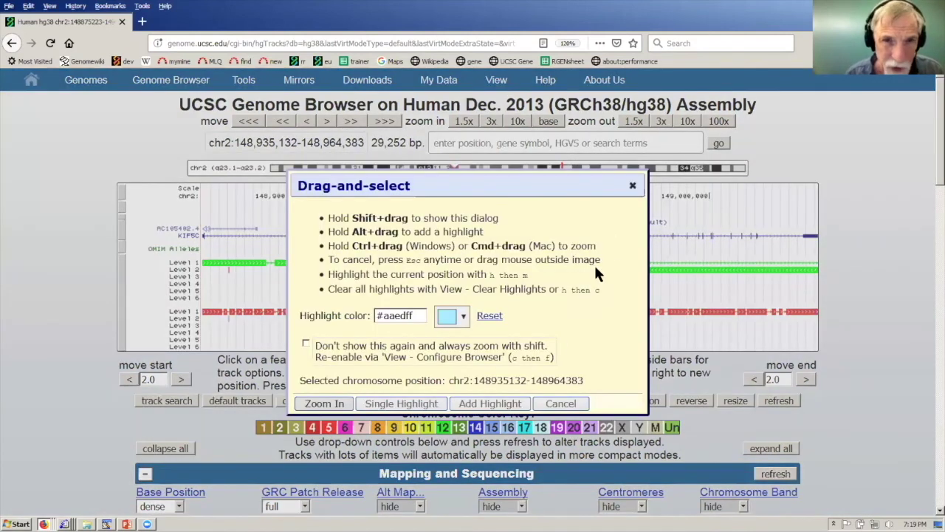
{"action": "key", "text": "Escape"}
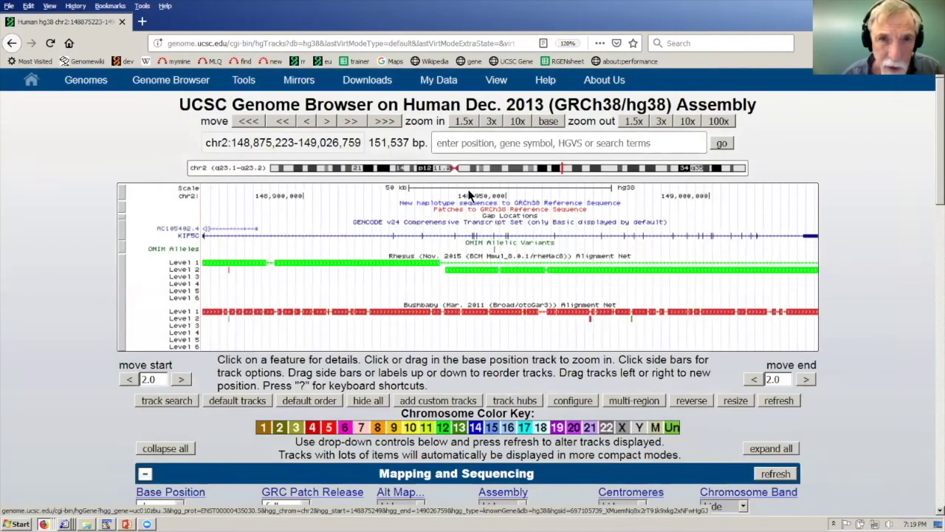
{"action": "left_click_drag", "start_coordinate": [445, 185], "coordinate": [540, 189]}
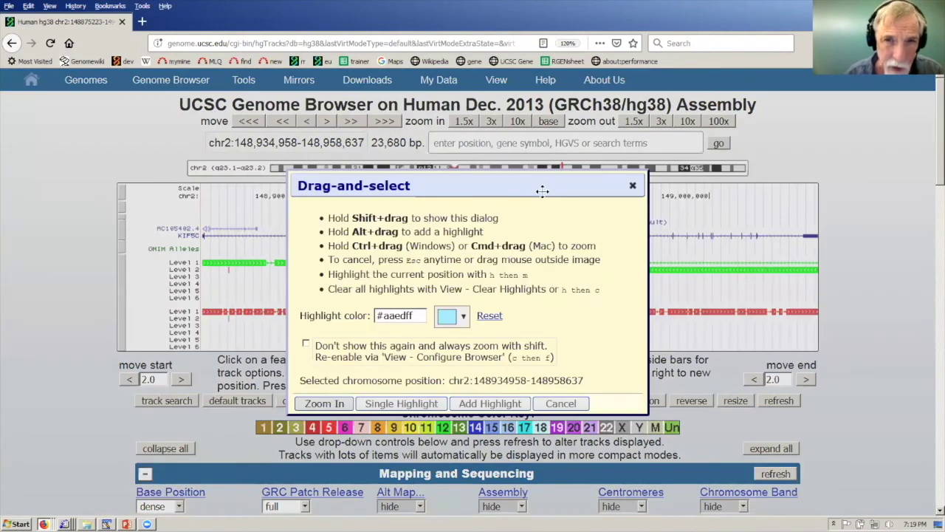
{"action": "left_click", "coordinate": [340, 404]}
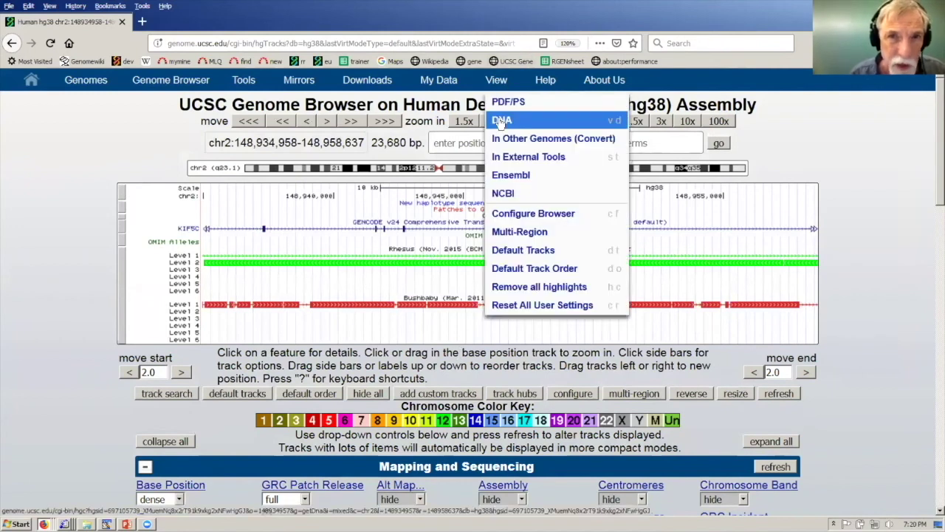
Fetch the DNA for chr2:148,934,958-148,958,637, select all of it, and go back.
{"action": "left_click", "coordinate": [501, 122]}
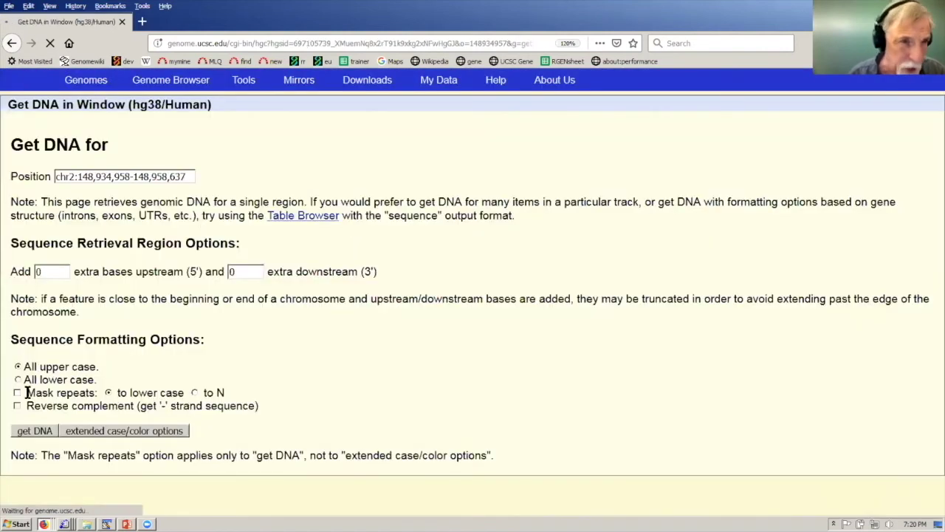
{"action": "left_click", "coordinate": [40, 432]}
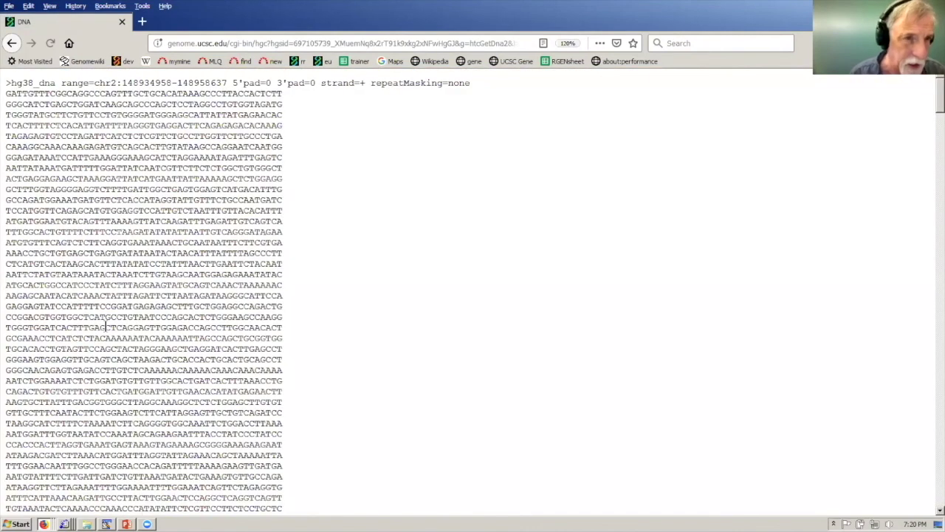
{"action": "key", "text": "ctrl+a"}
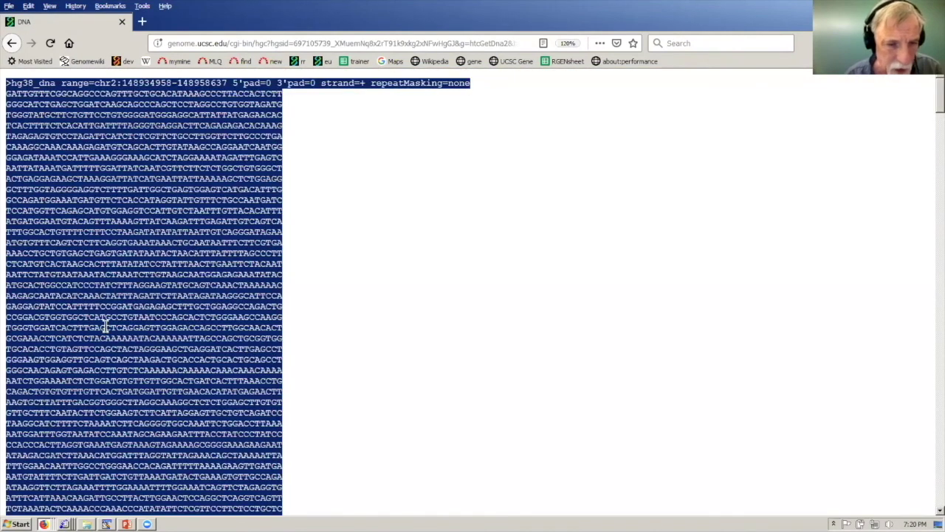
{"action": "left_click", "coordinate": [12, 44]}
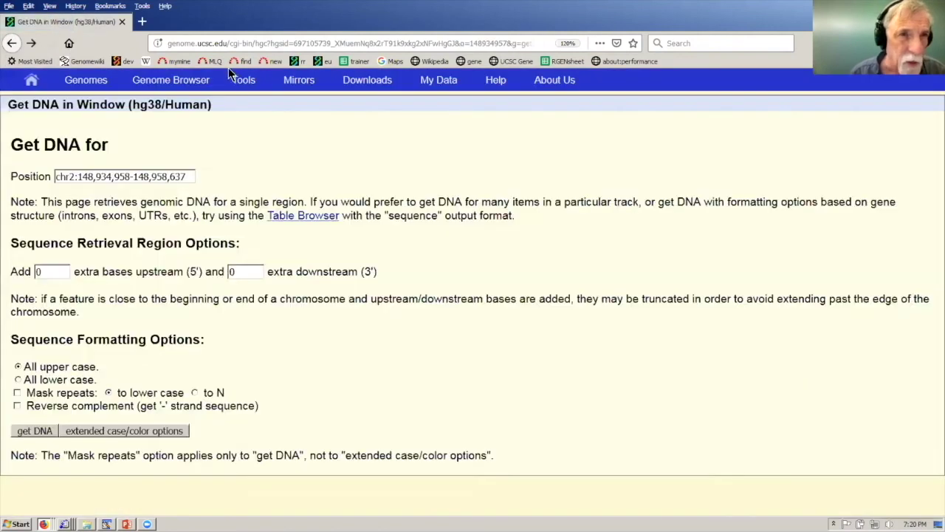
BLAT the pasted DNA sequence against the Feb. 2009 (GRCh37/hg19) human assembly.
{"action": "mouse_move", "coordinate": [242, 87]}
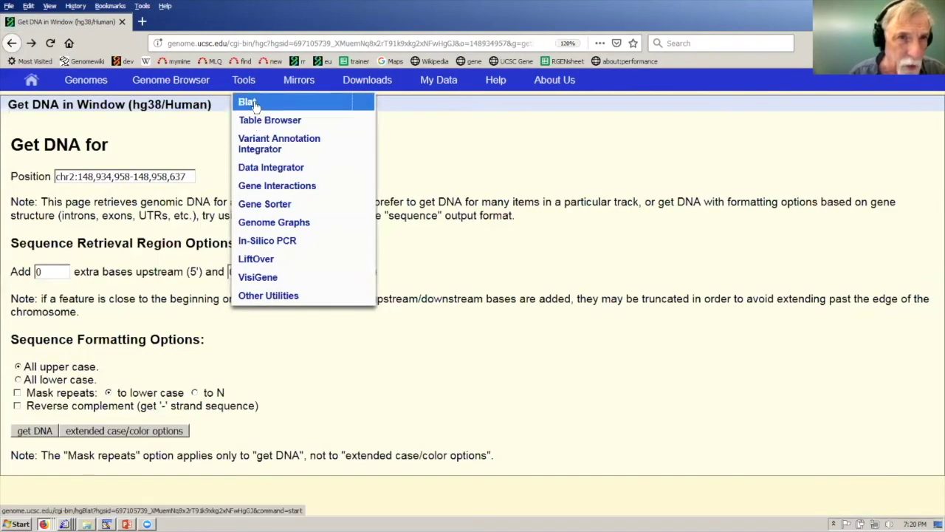
{"action": "left_click", "coordinate": [255, 105]}
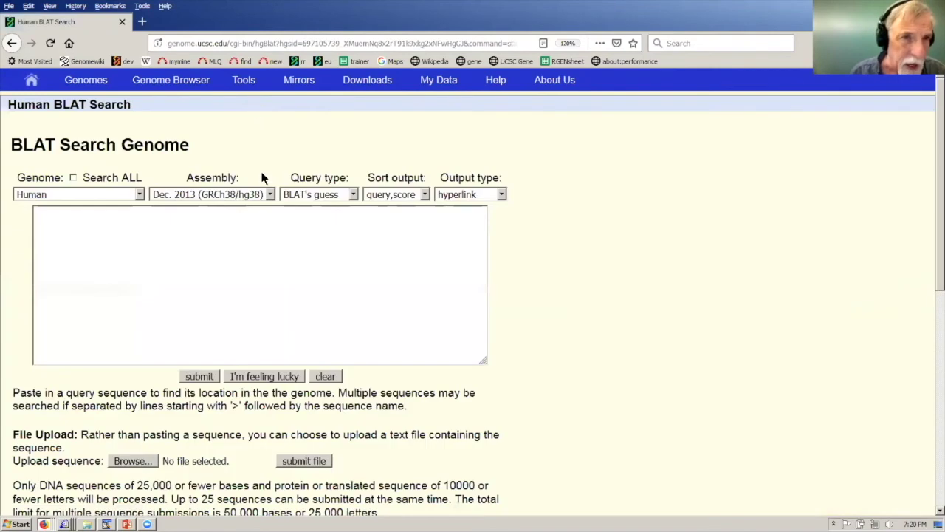
{"action": "left_click", "coordinate": [271, 195]}
{"action": "left_click", "coordinate": [258, 223]}
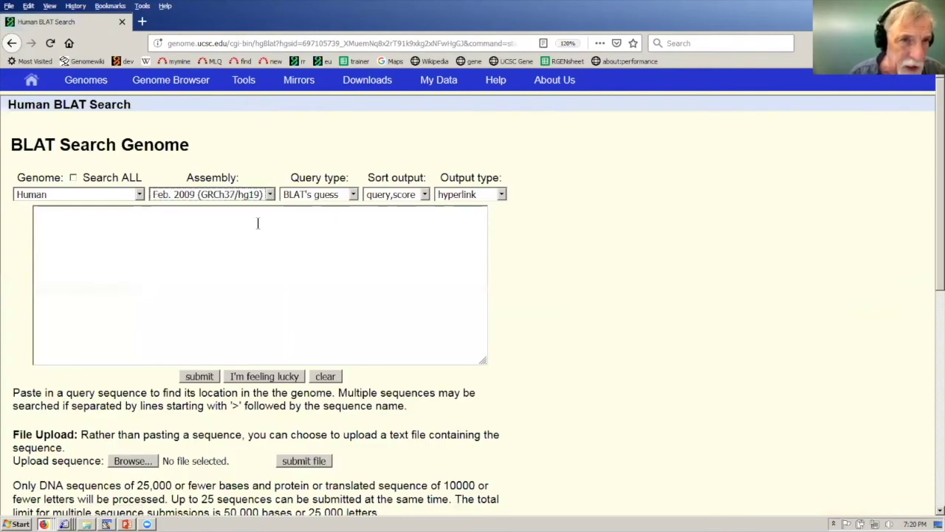
{"action": "left_click", "coordinate": [258, 223]}
{"action": "key", "text": "ctrl+v"}
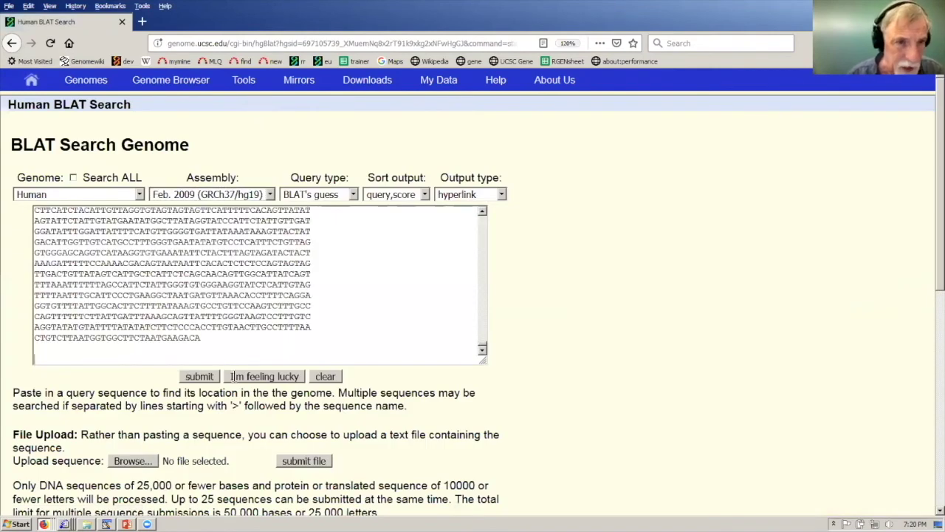
{"action": "left_click", "coordinate": [199, 377]}
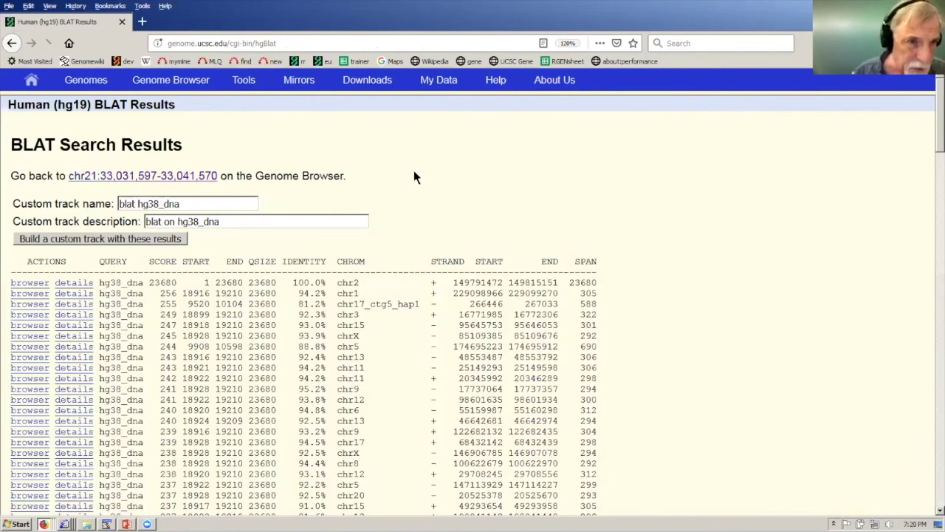
Open the top 100% identity chr2 BLAT hit in the hg19 browser.
{"action": "scroll", "coordinate": [416, 177], "scroll_direction": "down", "scroll_amount": 1}
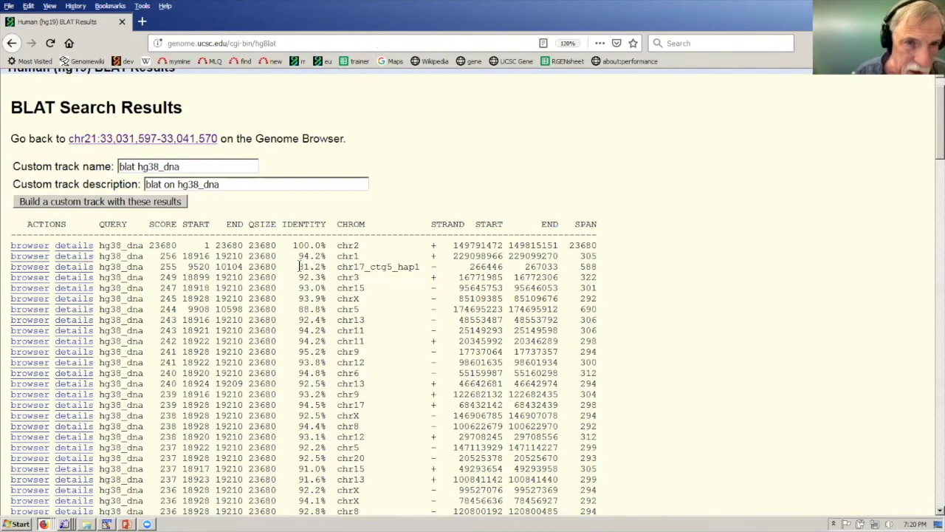
{"action": "left_click", "coordinate": [33, 247]}
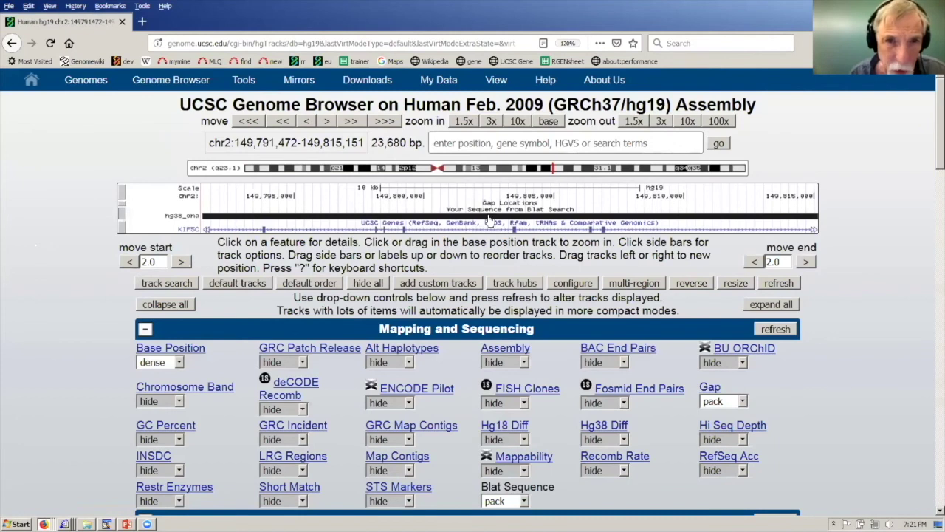
Zoom out 3x, then twice 1.5x while panning left, to chr2:149,668,950-149,828,789 (about 160 kb).
{"action": "left_click", "coordinate": [664, 120]}
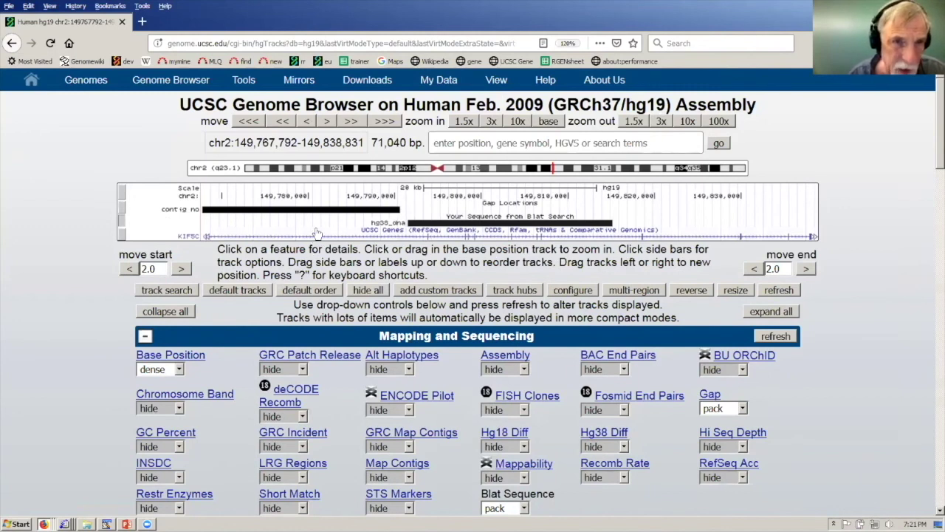
{"action": "left_click_drag", "start_coordinate": [375, 224], "coordinate": [565, 223]}
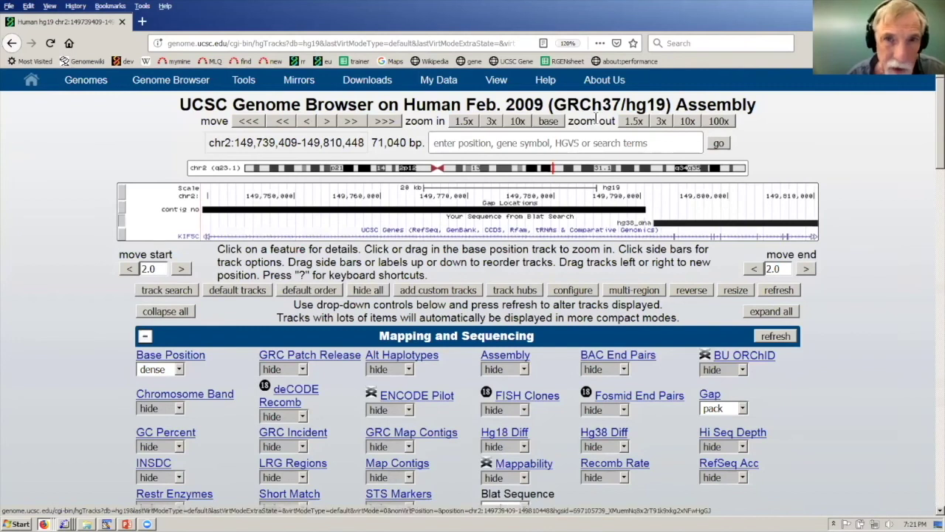
{"action": "left_click", "coordinate": [637, 121]}
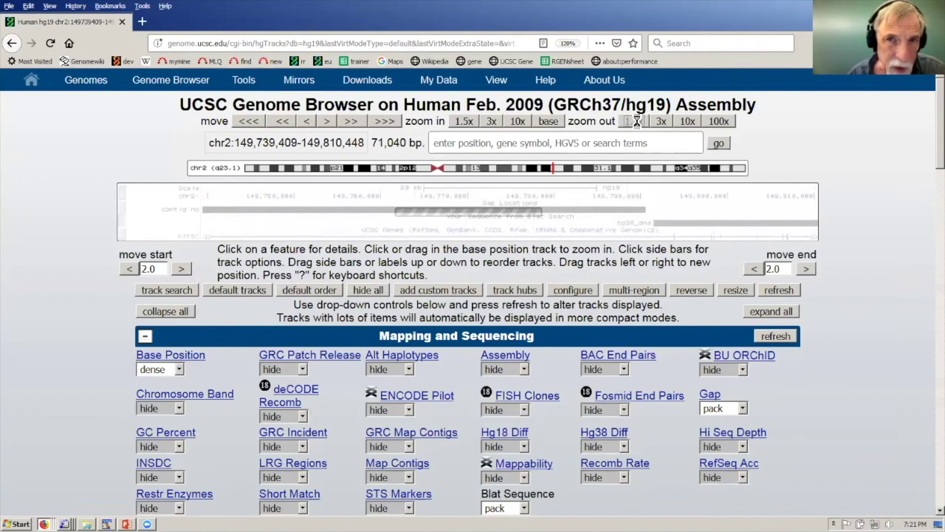
{"action": "left_click_drag", "start_coordinate": [458, 230], "coordinate": [607, 223]}
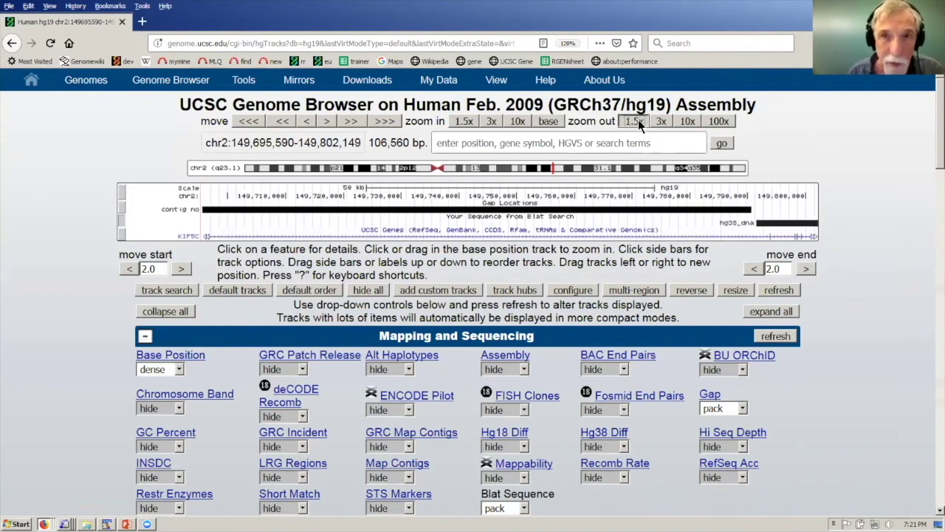
{"action": "left_click", "coordinate": [638, 120]}
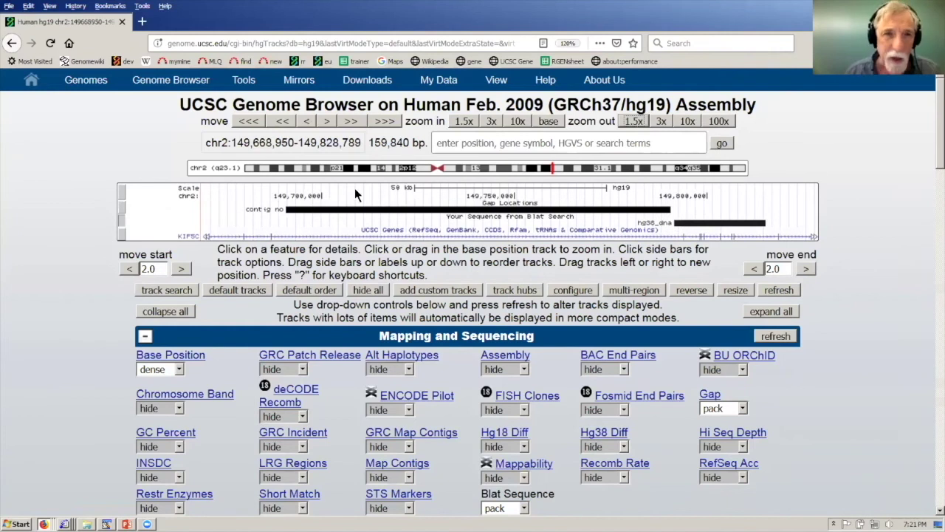
Drag-select the ruler and zoom in to chr2:149,686,963-149,792,564, the gap through the BLAT hit.
{"action": "left_click_drag", "start_coordinate": [271, 188], "coordinate": [681, 198]}
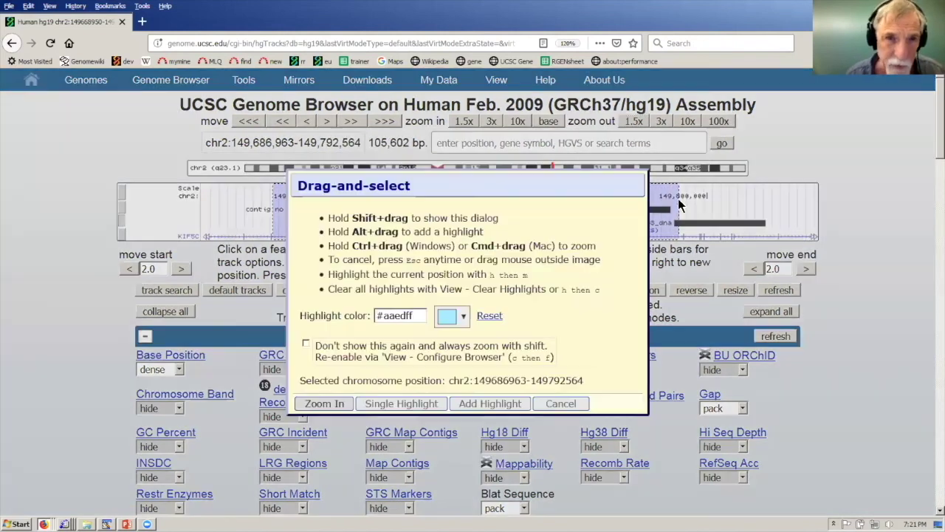
{"action": "left_click", "coordinate": [338, 404]}
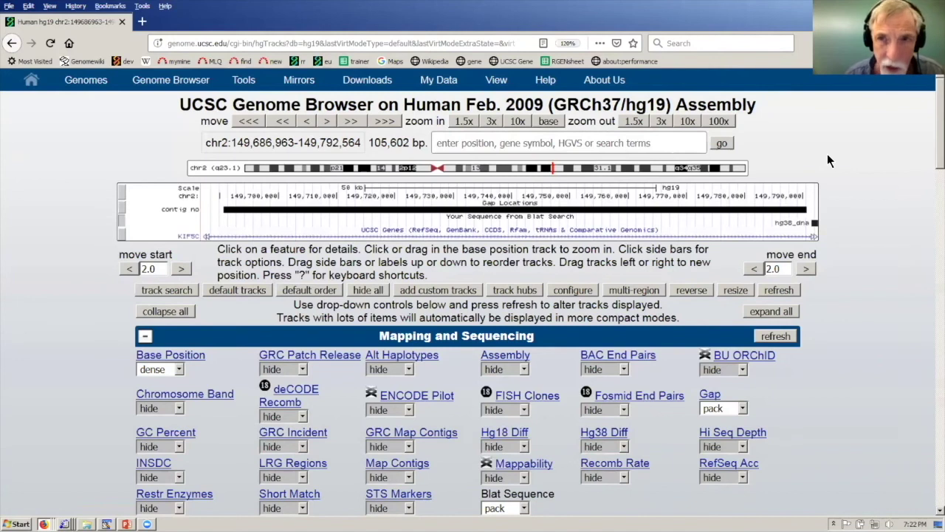
{"action": "mouse_move", "coordinate": [504, 87]}
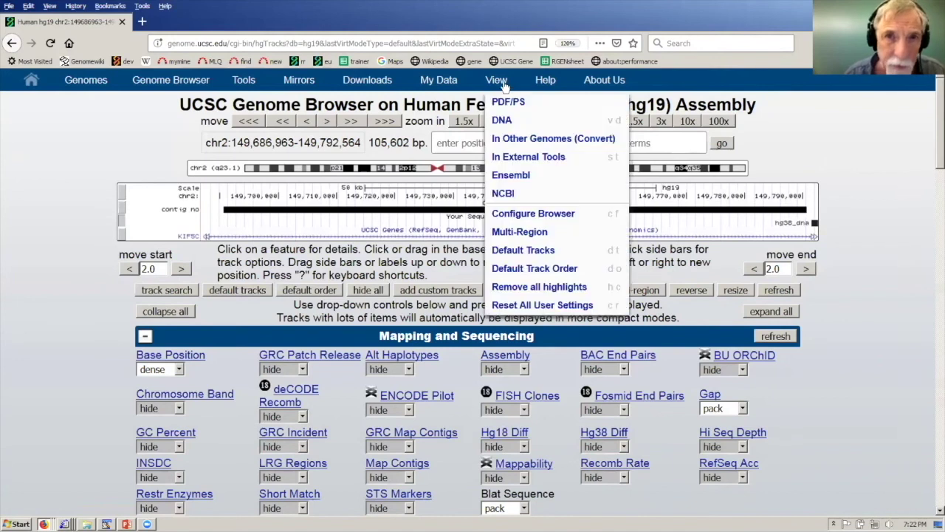
Convert the region to Human Dec. 2013 hg38 and open chr2:148,929,394-148,936,050.
{"action": "left_click", "coordinate": [533, 140]}
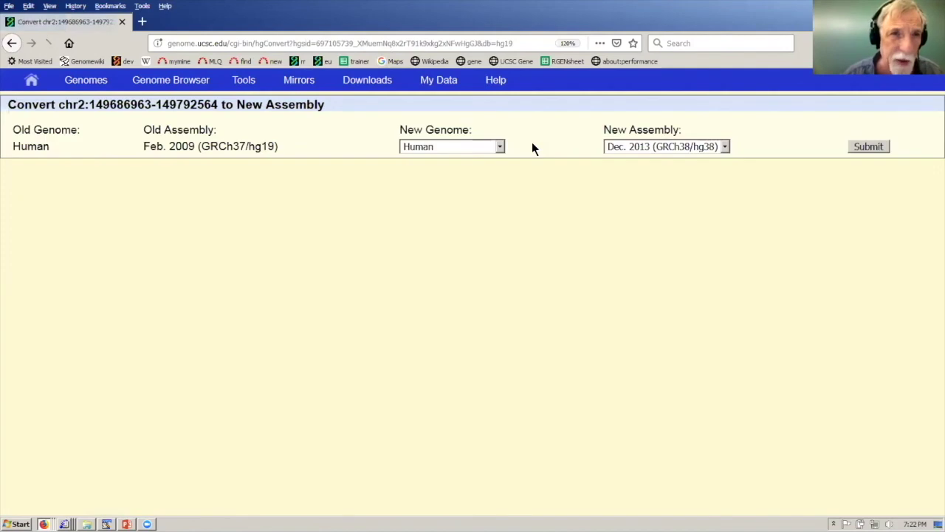
{"action": "left_click", "coordinate": [861, 150]}
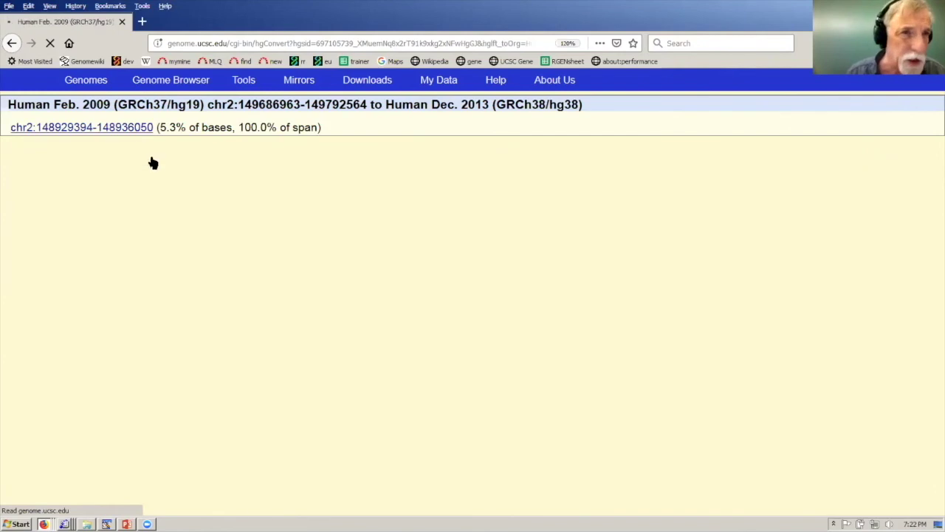
{"action": "left_click", "coordinate": [141, 129]}
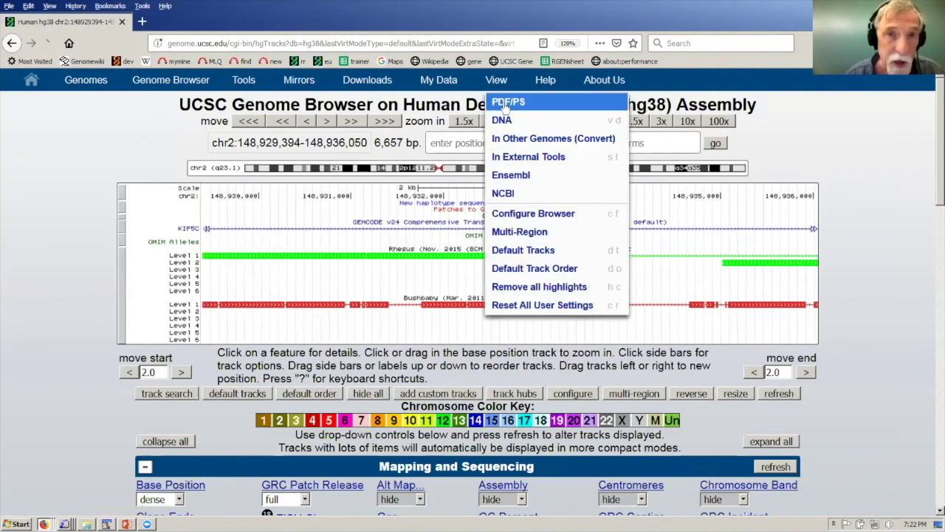
Get and copy the hg38 DNA for chr2:148,929,394-148,936,050, then go back to the Get DNA form.
{"action": "left_click", "coordinate": [506, 122]}
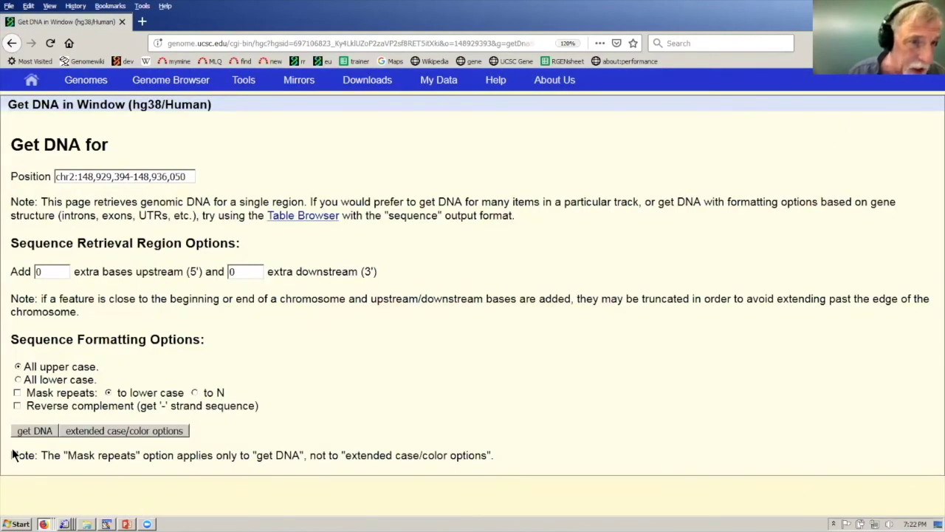
{"action": "left_click", "coordinate": [46, 429]}
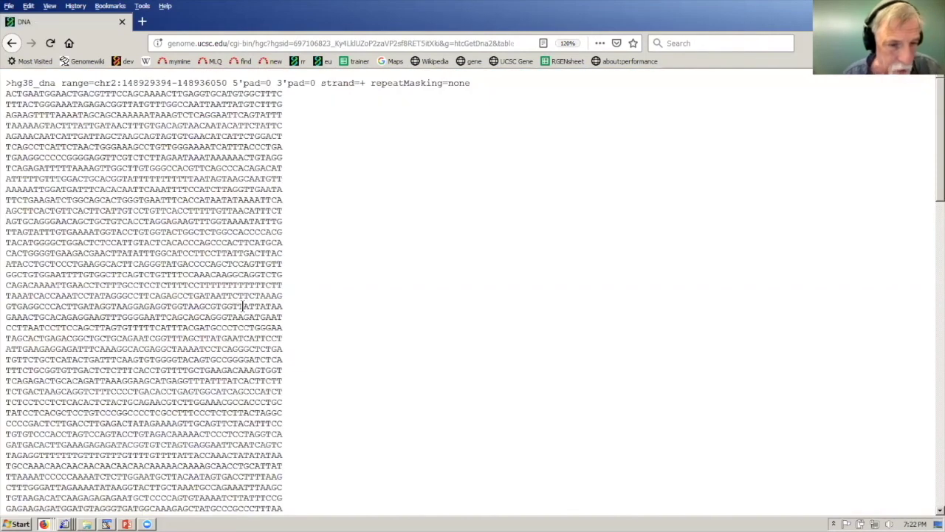
{"action": "key", "text": "ctrl+a"}
{"action": "left_click", "coordinate": [11, 46]}
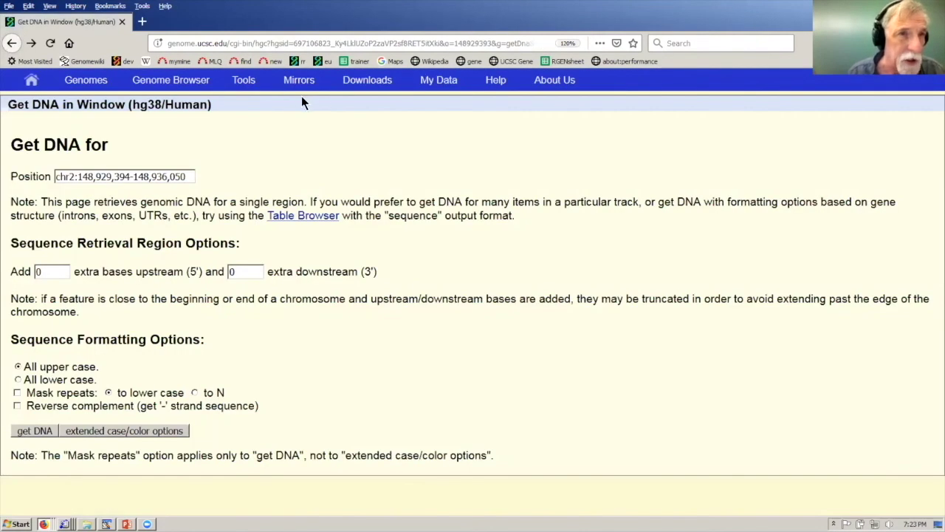
{"action": "mouse_move", "coordinate": [248, 86]}
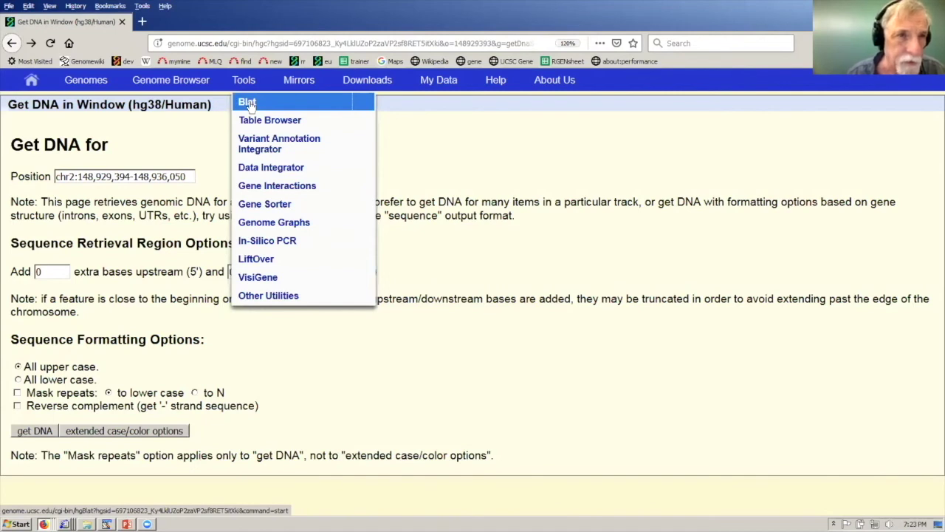
BLAT the pasted hg38 sequence against Feb. 2009 GRCh37/hg19 and open the top chr2 hit.
{"action": "left_click", "coordinate": [250, 105]}
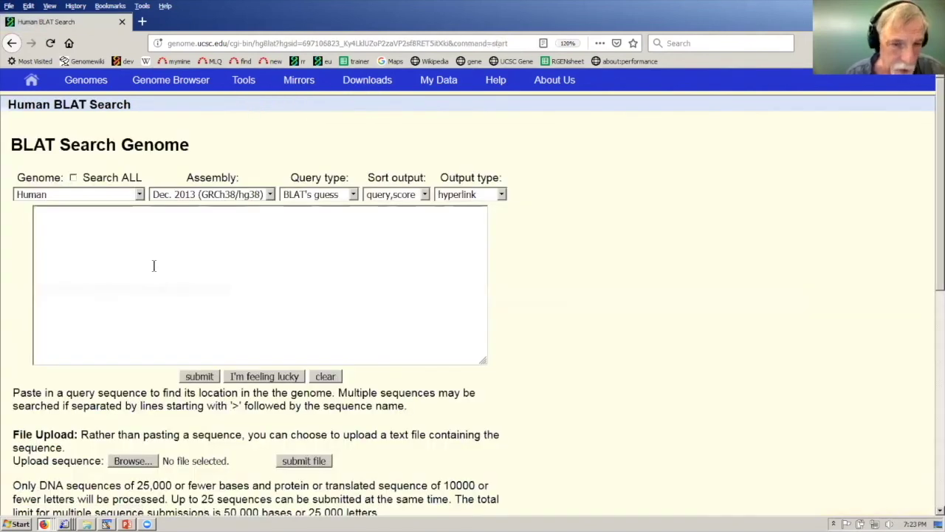
{"action": "key", "text": "ctrl+v"}
{"action": "left_click", "coordinate": [270, 194]}
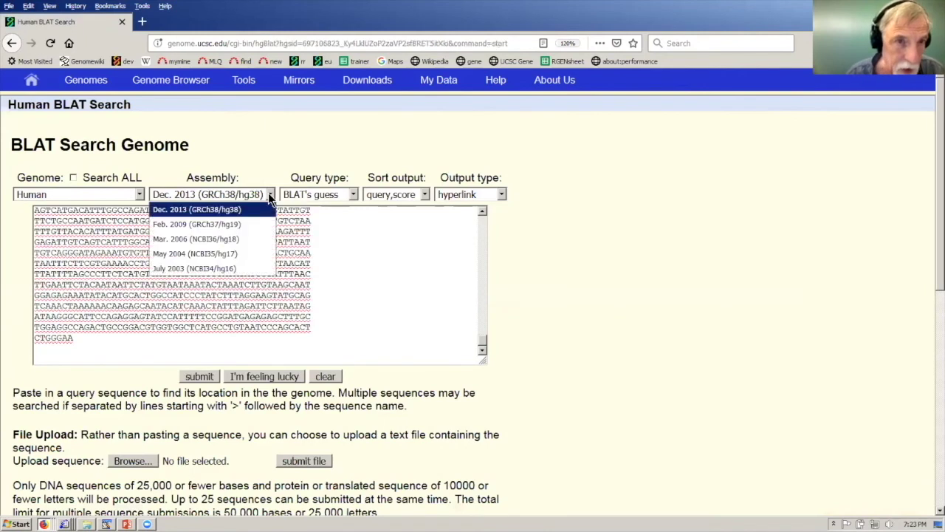
{"action": "left_click", "coordinate": [246, 224]}
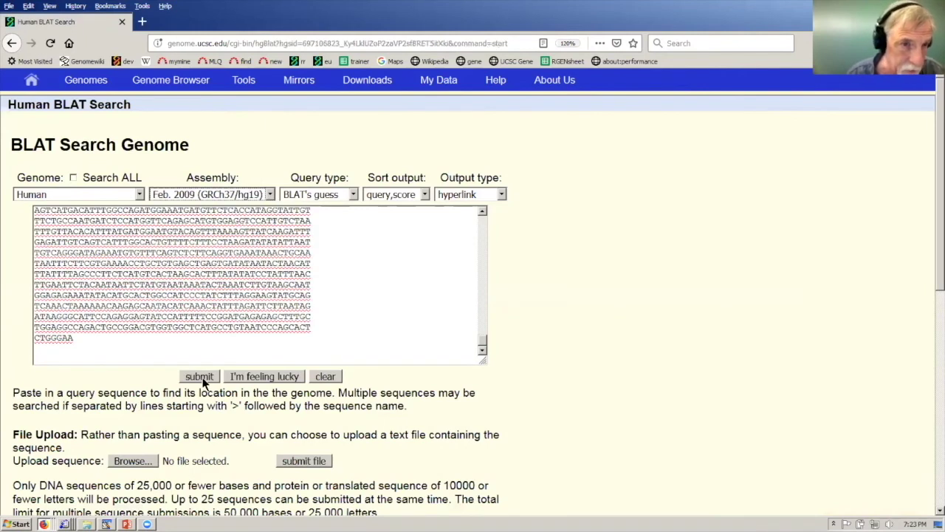
{"action": "left_click", "coordinate": [206, 377]}
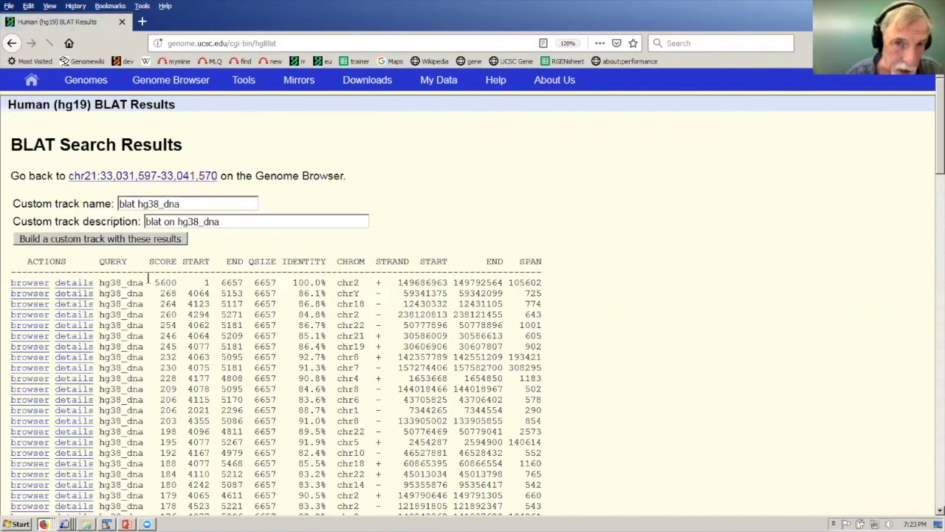
{"action": "left_click", "coordinate": [44, 284]}
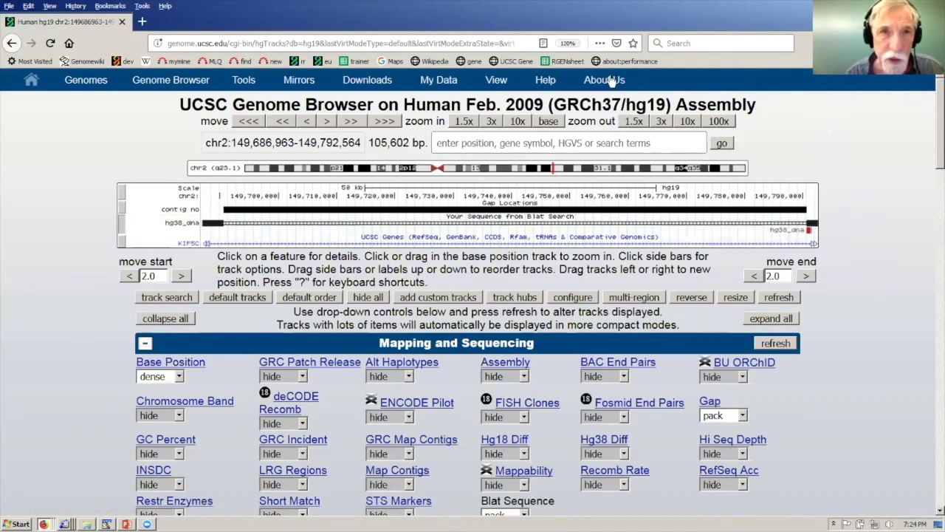
{"action": "mouse_move", "coordinate": [446, 85]}
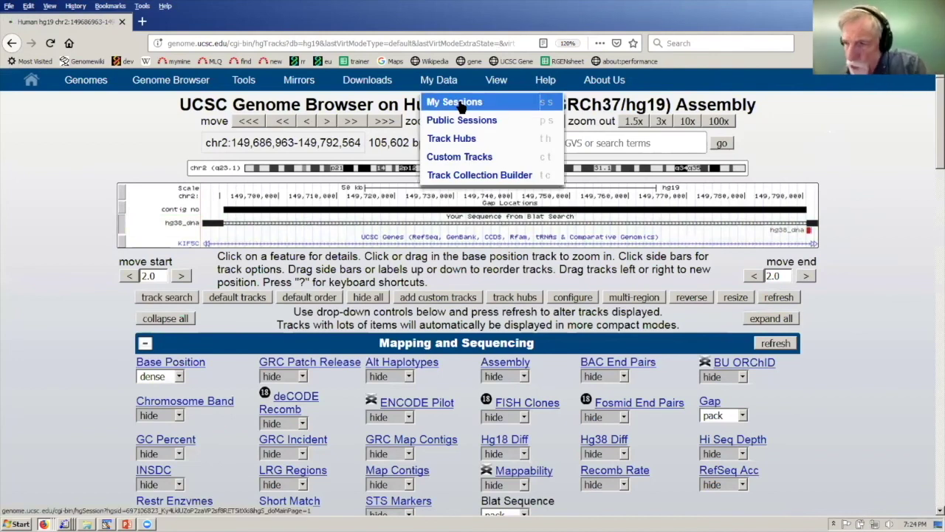
{"action": "left_click", "coordinate": [458, 105]}
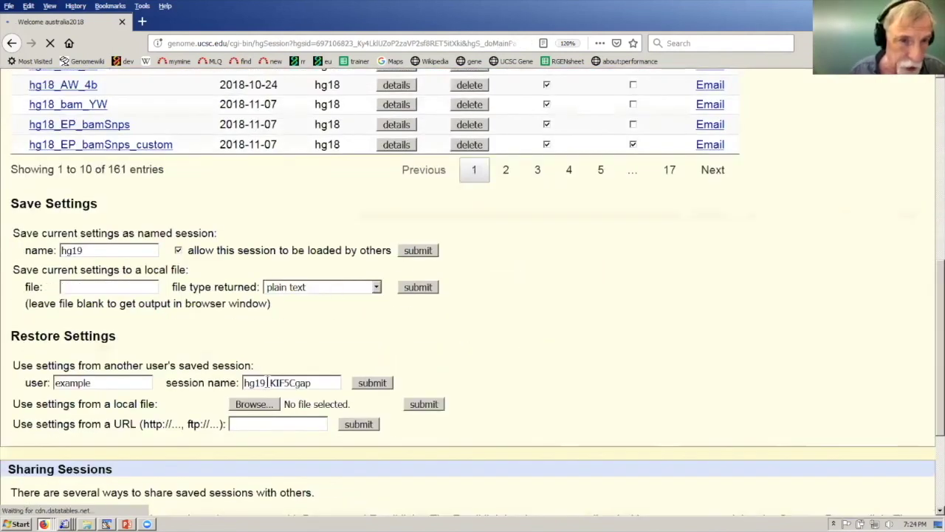
{"action": "left_click_drag", "start_coordinate": [271, 383], "coordinate": [459, 392]}
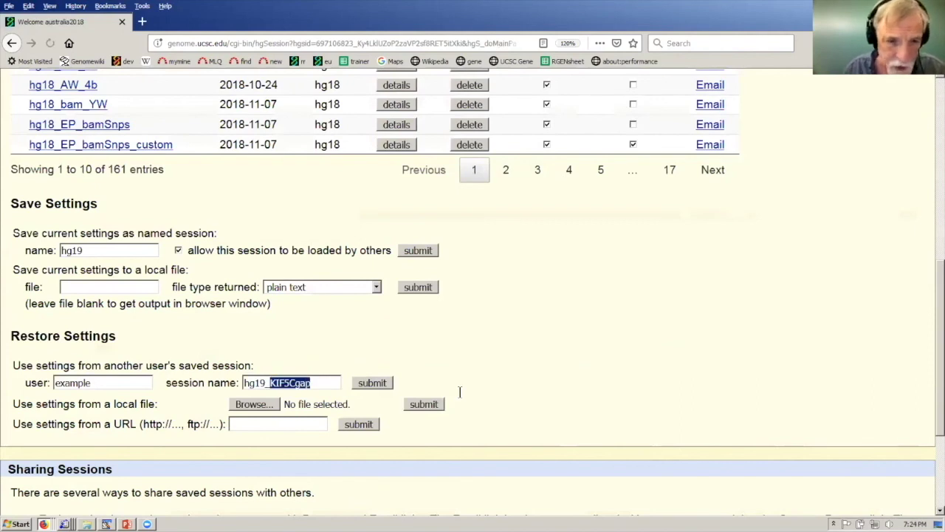
{"action": "key", "text": "BackSpace"}
{"action": "type", "text": "ch"}
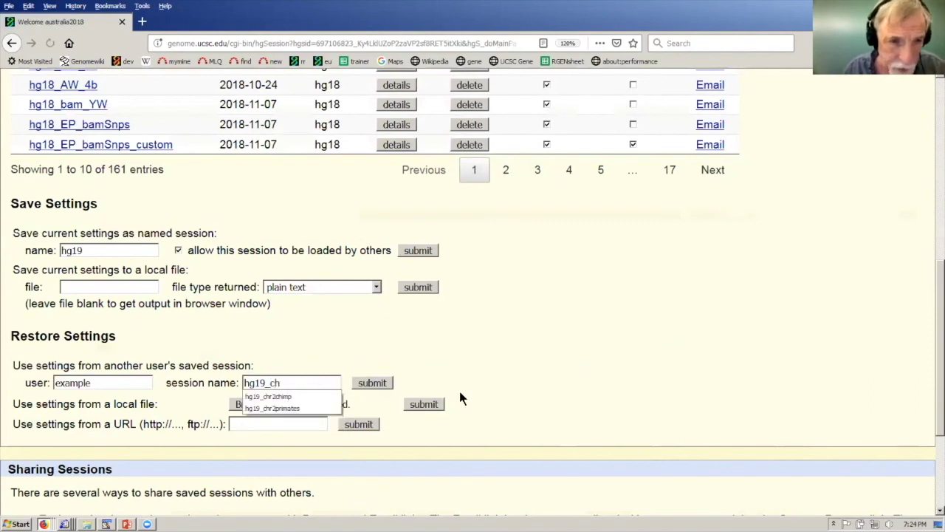
{"action": "left_click", "coordinate": [285, 398]}
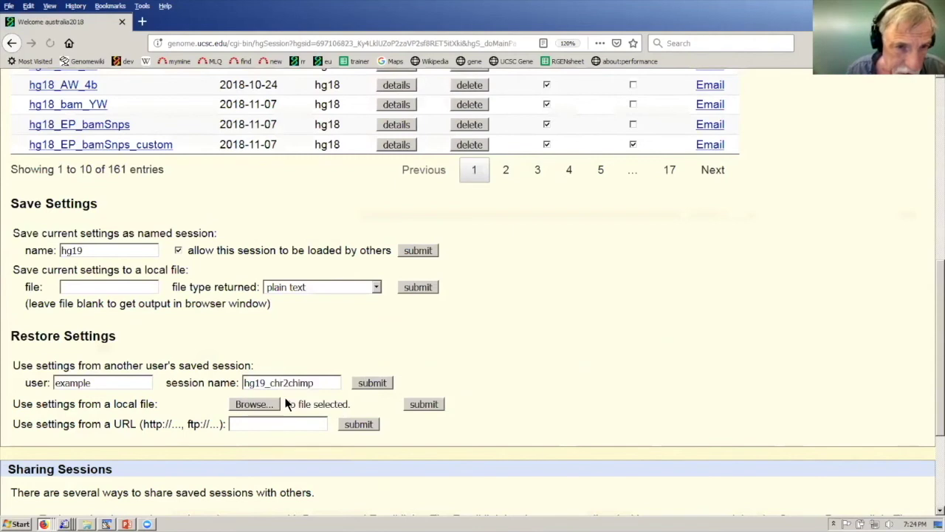
{"action": "left_click", "coordinate": [376, 385]}
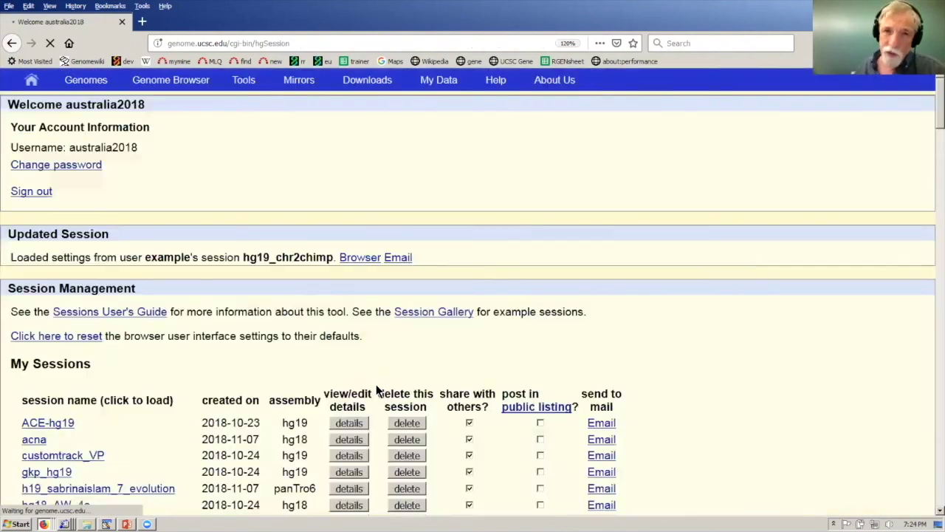
{"action": "left_click", "coordinate": [371, 260]}
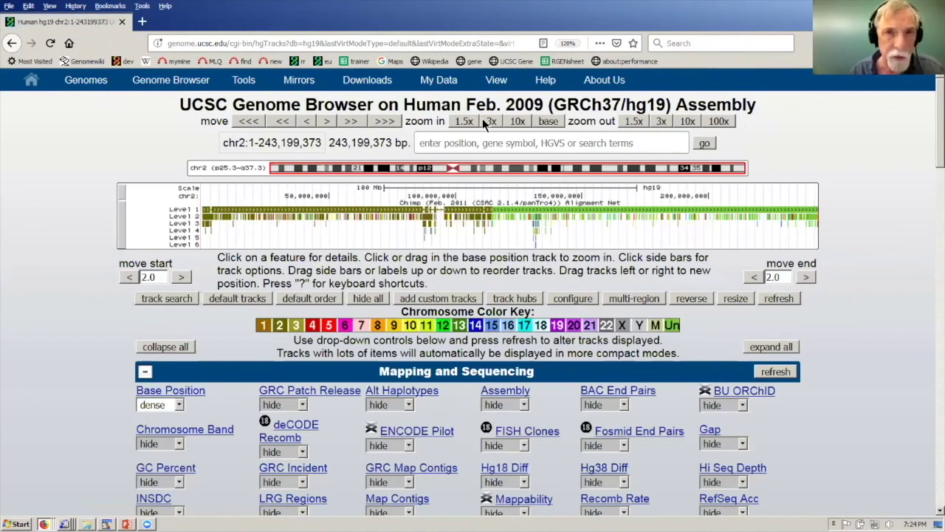
{"action": "left_click_drag", "start_coordinate": [404, 104], "coordinate": [462, 105]}
{"action": "left_click", "coordinate": [135, 146]}
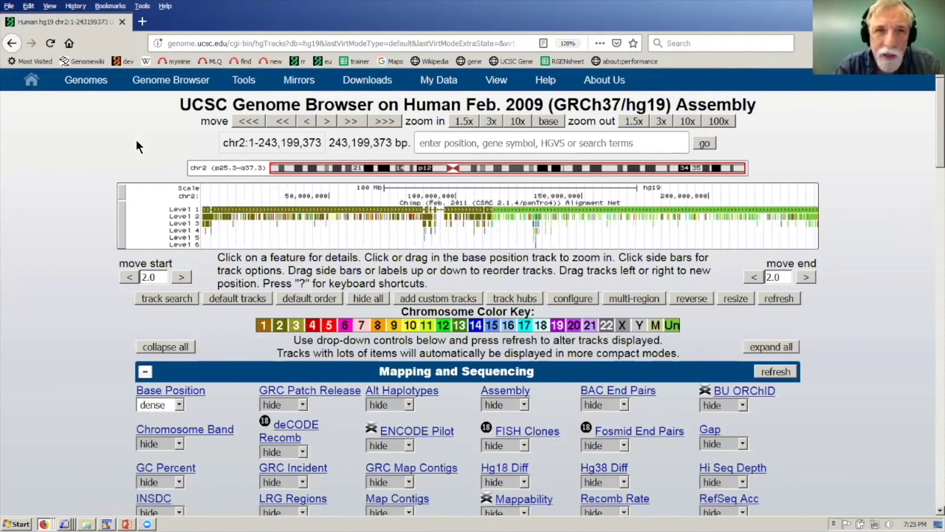
Drag-select and zoom into chr2:85,250,181-91,397,695 to inspect the chimp net levels.
{"action": "left_click_drag", "start_coordinate": [419, 186], "coordinate": [434, 191]}
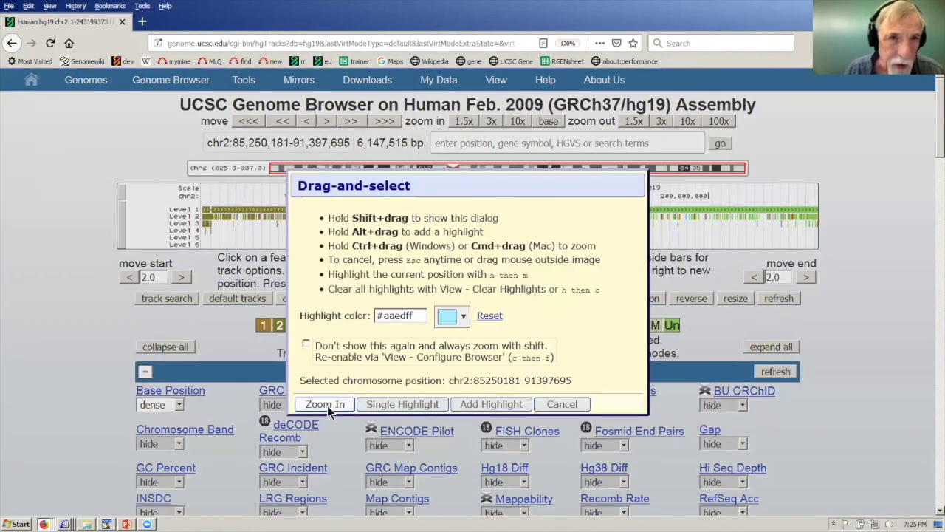
{"action": "left_click", "coordinate": [326, 405]}
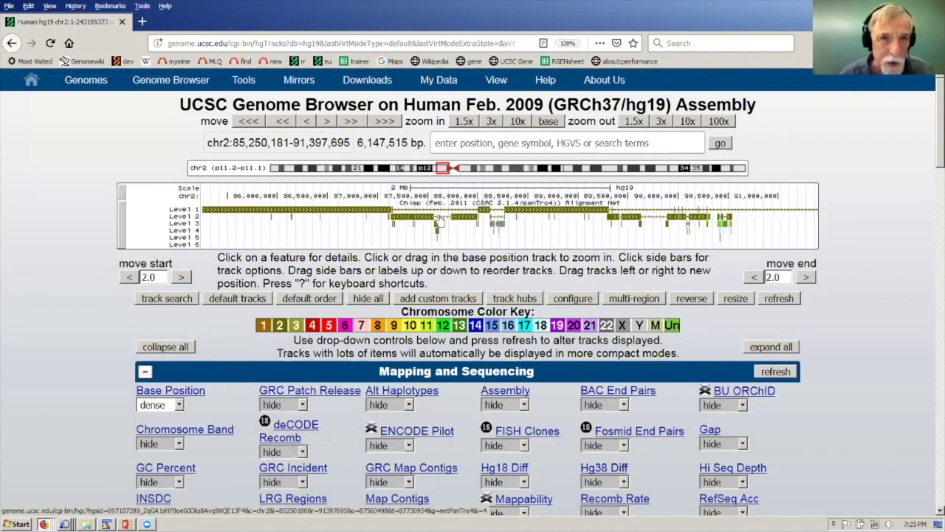
{"action": "left_click", "coordinate": [453, 169]}
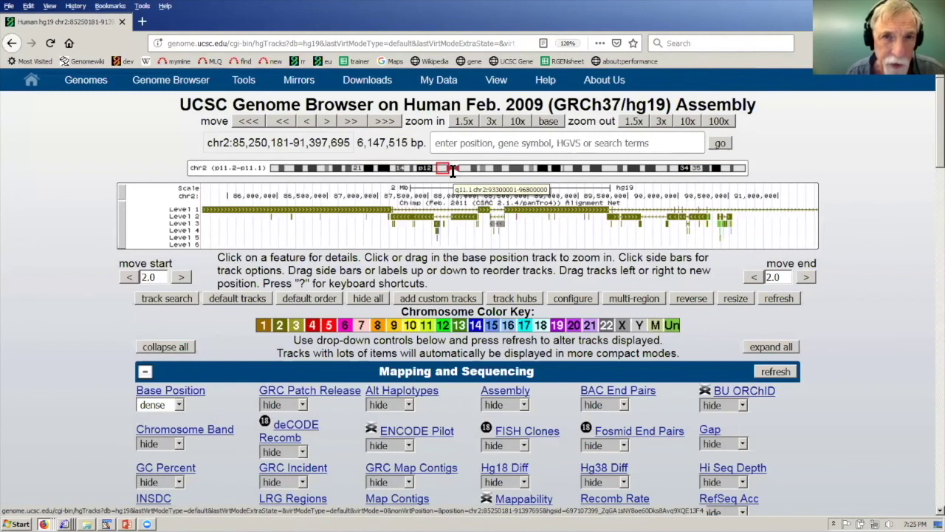
{"action": "left_click", "coordinate": [452, 169]}
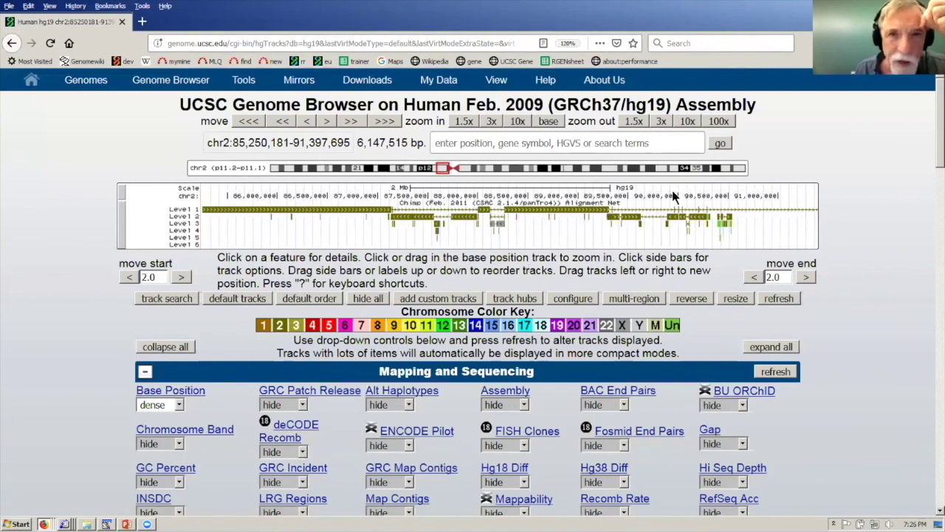
Zoom out 10x twice to show the whole of chr2:1-243,199,373.
{"action": "left_click", "coordinate": [686, 121]}
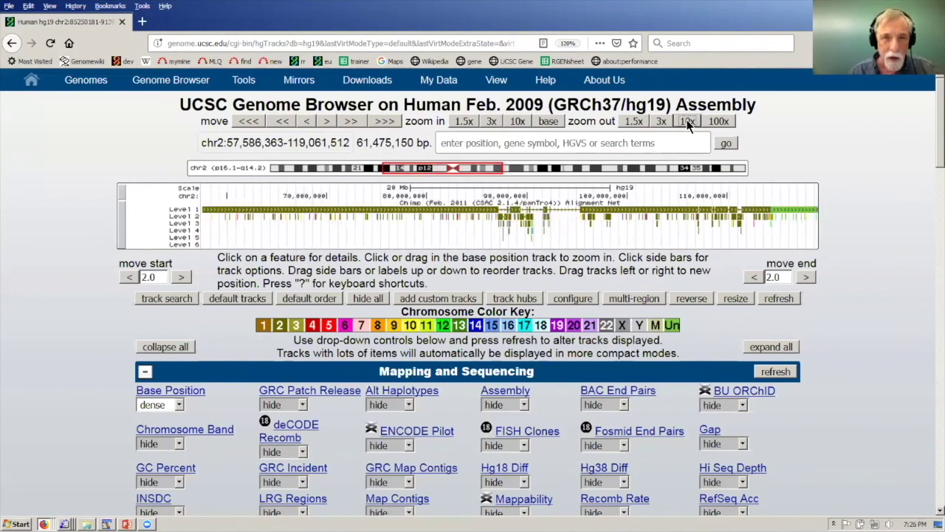
{"action": "left_click", "coordinate": [686, 122]}
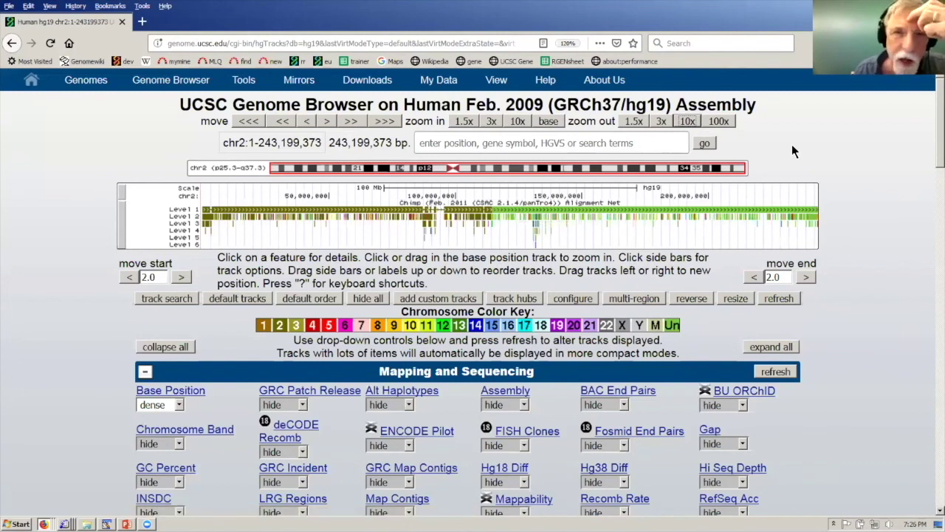
Zoom into chr2:128,282,778-137,224,616, then out 1.5x four times to chr2:110,119,665-155,387,728.
{"action": "left_click_drag", "start_coordinate": [528, 191], "coordinate": [550, 188]}
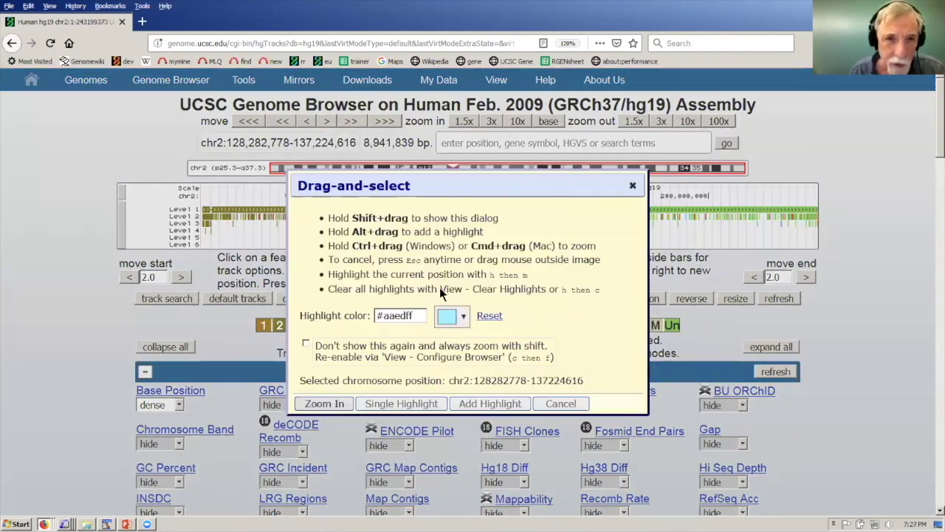
{"action": "left_click", "coordinate": [325, 405]}
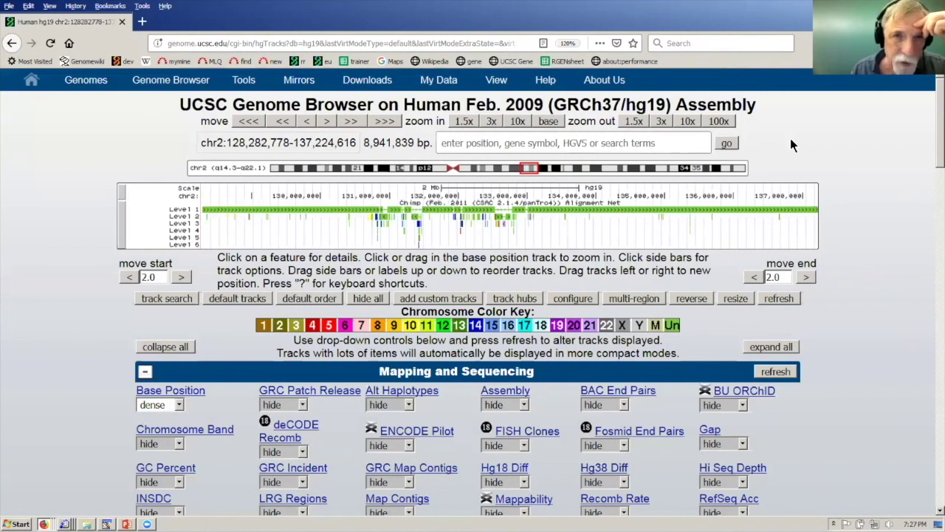
{"action": "left_click", "coordinate": [639, 121]}
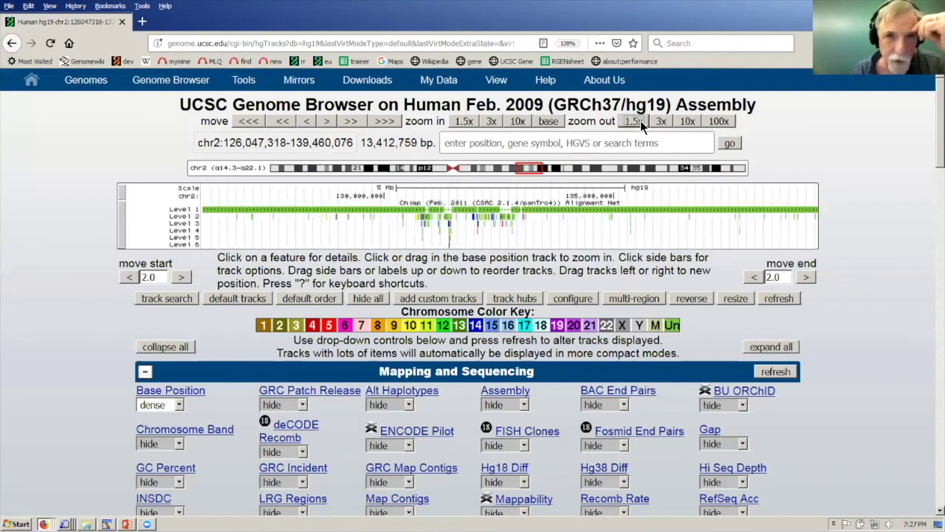
{"action": "left_click", "coordinate": [640, 121]}
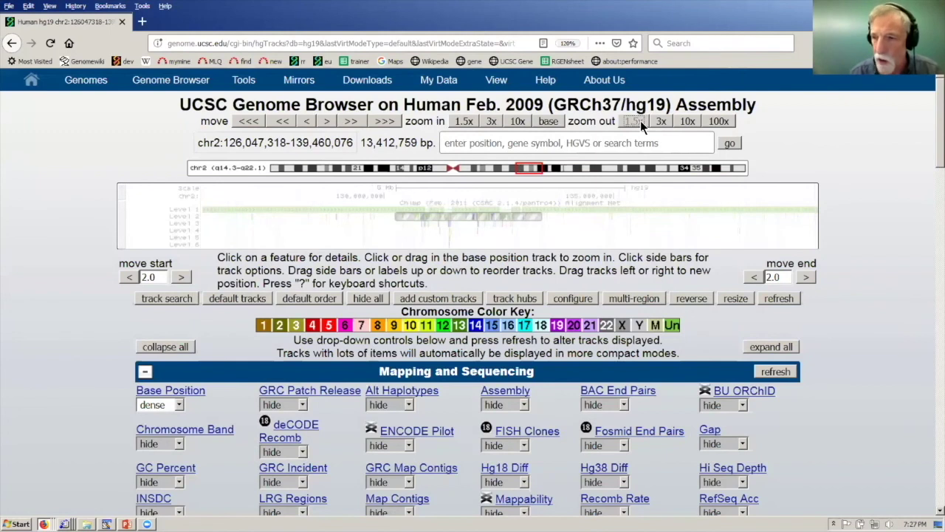
{"action": "left_click", "coordinate": [640, 120]}
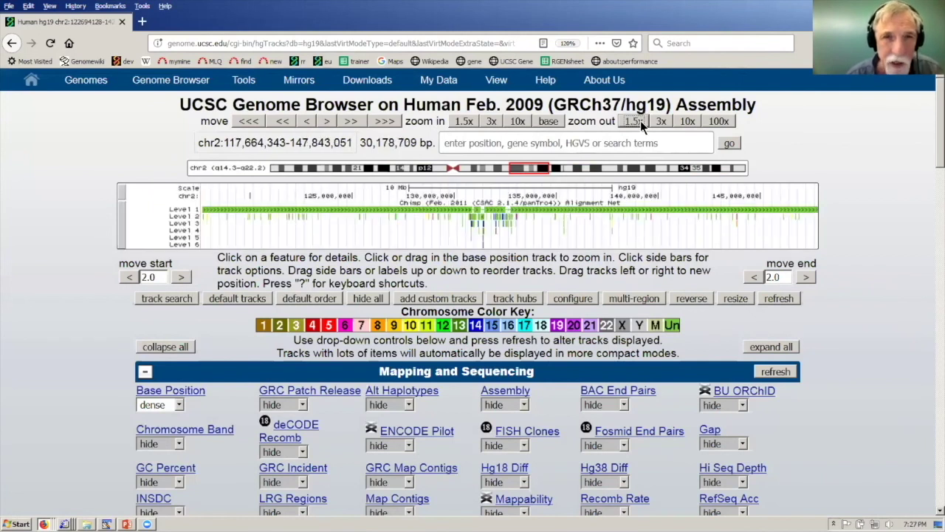
{"action": "left_click", "coordinate": [641, 120]}
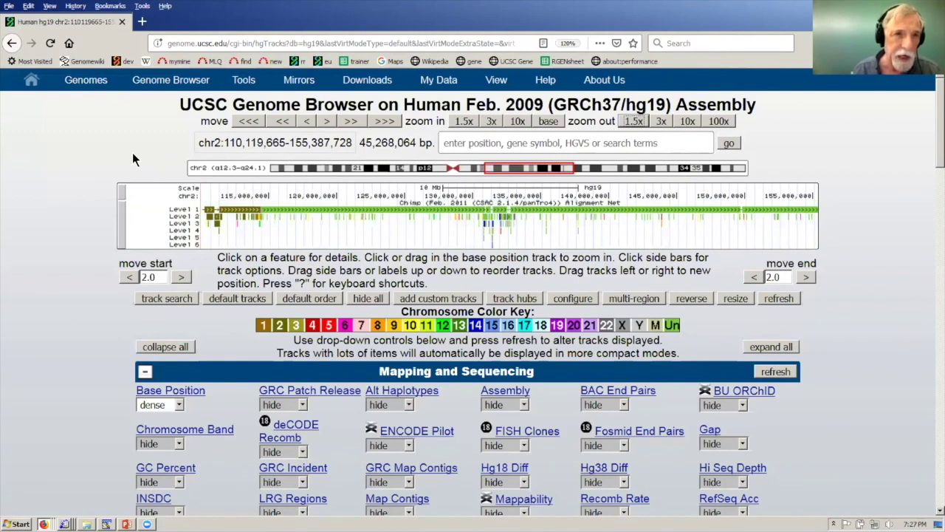
Tick Gorilla and Orangutan under hominidae in Primate Chain/Net settings and submit.
{"action": "left_click", "coordinate": [122, 227]}
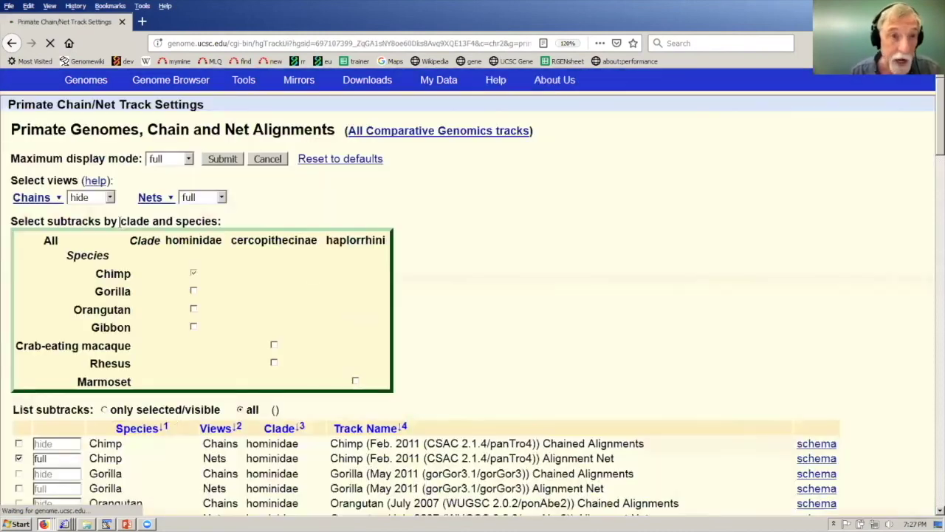
{"action": "left_click", "coordinate": [192, 291]}
{"action": "left_click", "coordinate": [191, 308]}
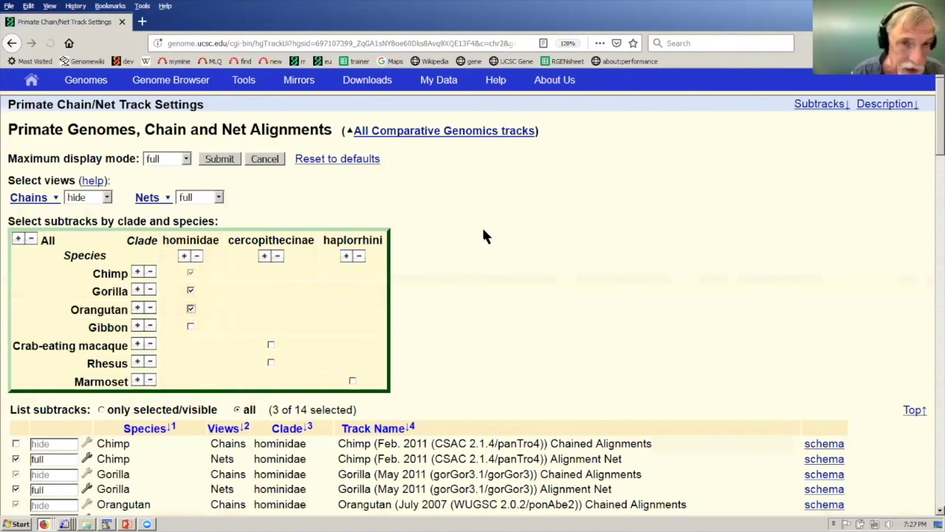
{"action": "scroll", "coordinate": [484, 235], "scroll_direction": "down", "scroll_amount": 1}
{"action": "scroll", "coordinate": [484, 237], "scroll_direction": "down", "scroll_amount": 2}
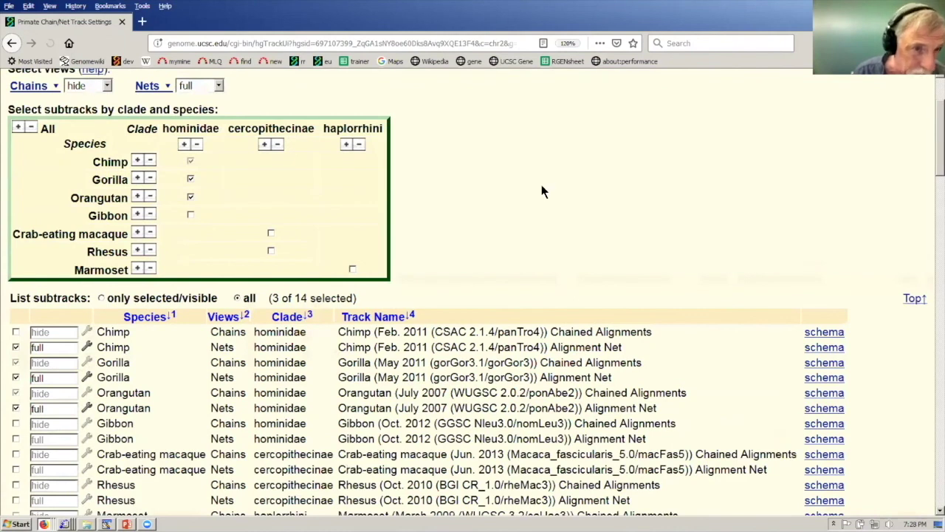
{"action": "scroll", "coordinate": [541, 184], "scroll_direction": "up", "scroll_amount": 2}
{"action": "scroll", "coordinate": [542, 188], "scroll_direction": "up", "scroll_amount": 1}
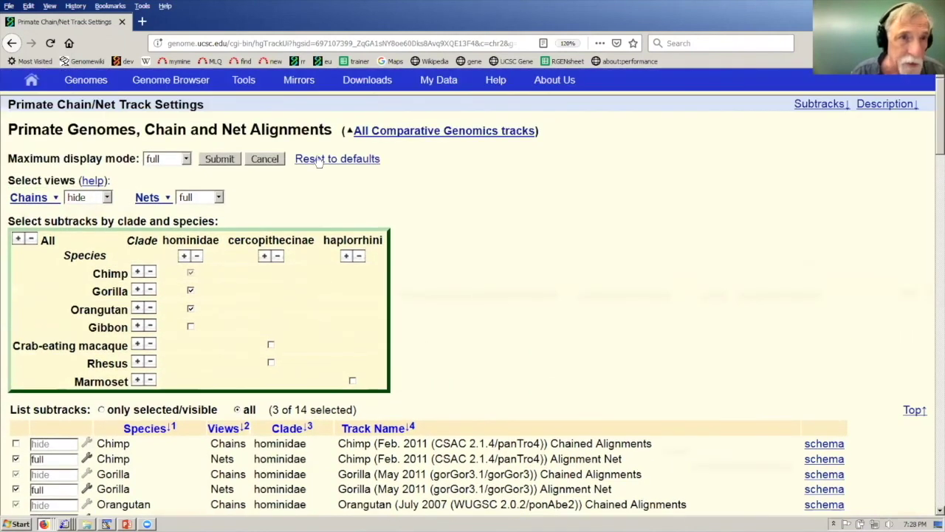
{"action": "left_click", "coordinate": [222, 159]}
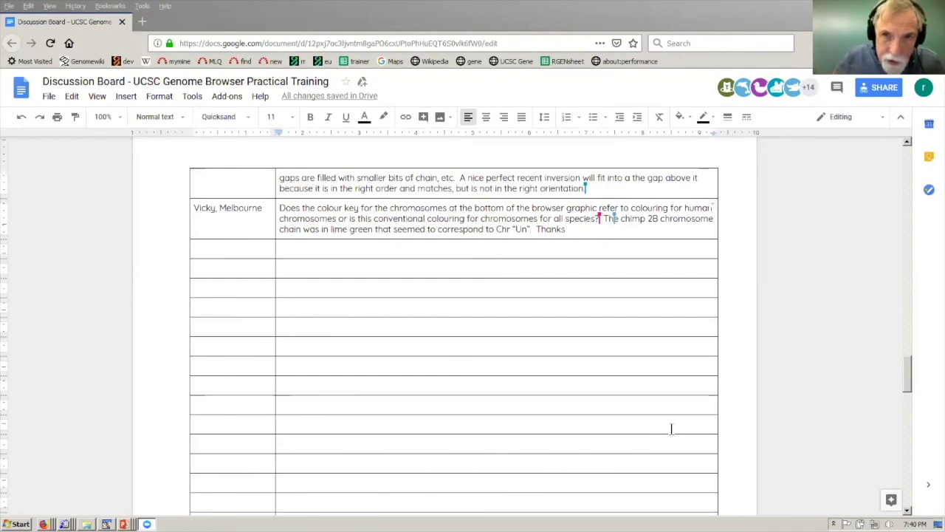
Correct both 'colouring' to 'coloring' in the Melbourne question.
{"action": "left_click", "coordinate": [651, 207]}
{"action": "key", "text": "BackSpace"}
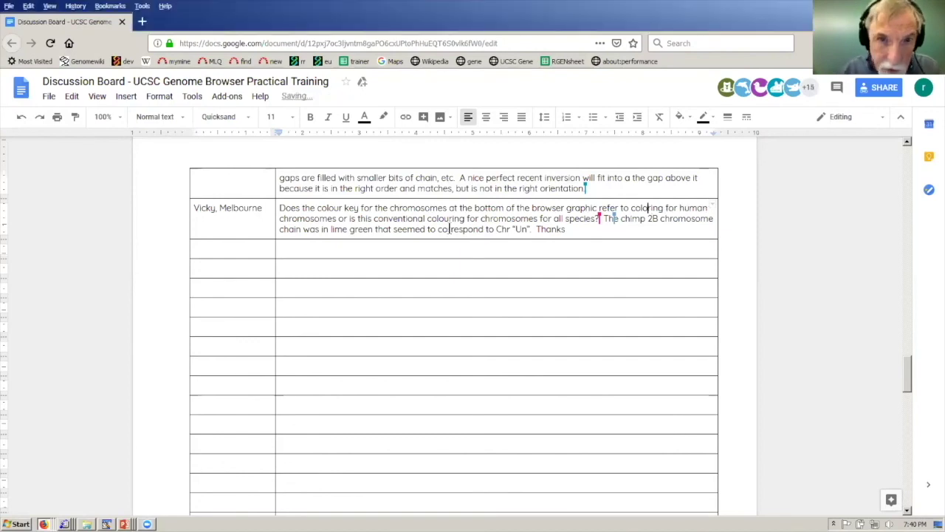
{"action": "left_click", "coordinate": [449, 218]}
{"action": "key", "text": "BackSpace"}
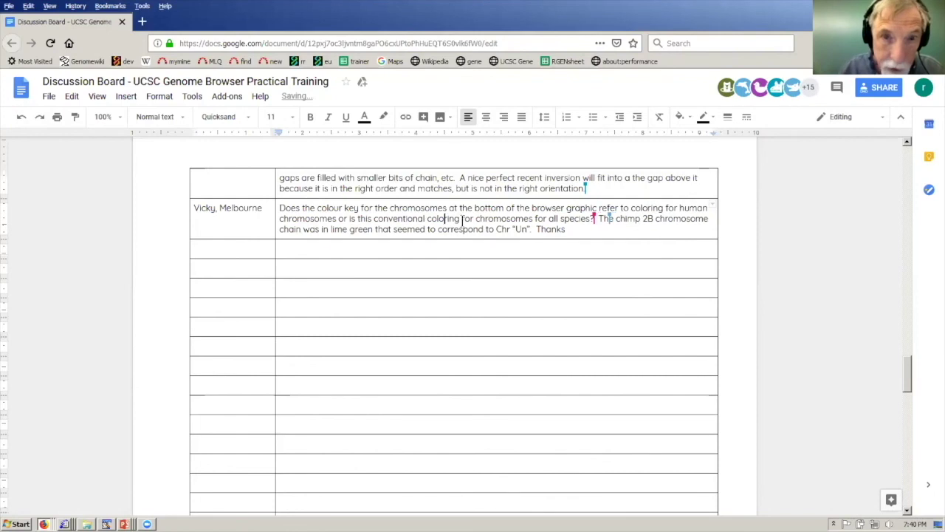
Add a blank line after 'Thanks' and return to the genome browser.
{"action": "left_click", "coordinate": [596, 230]}
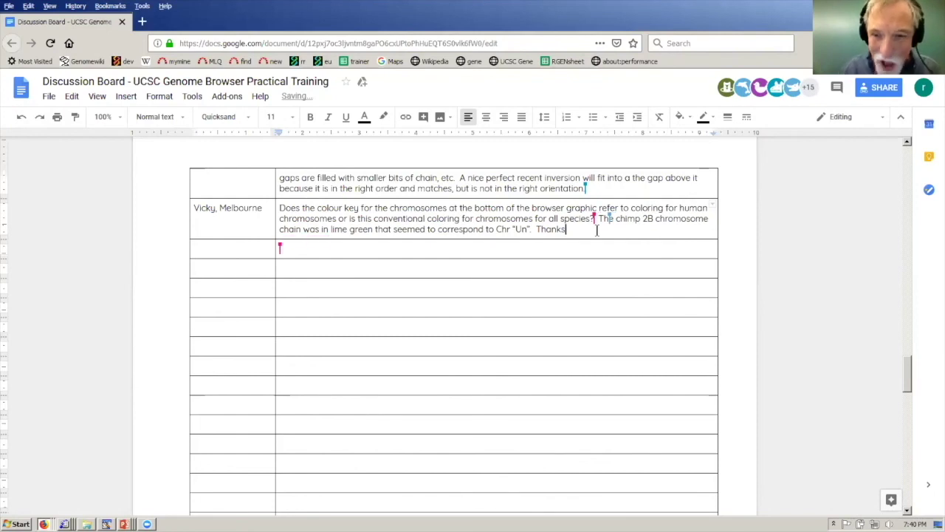
{"action": "key", "text": "Return"}
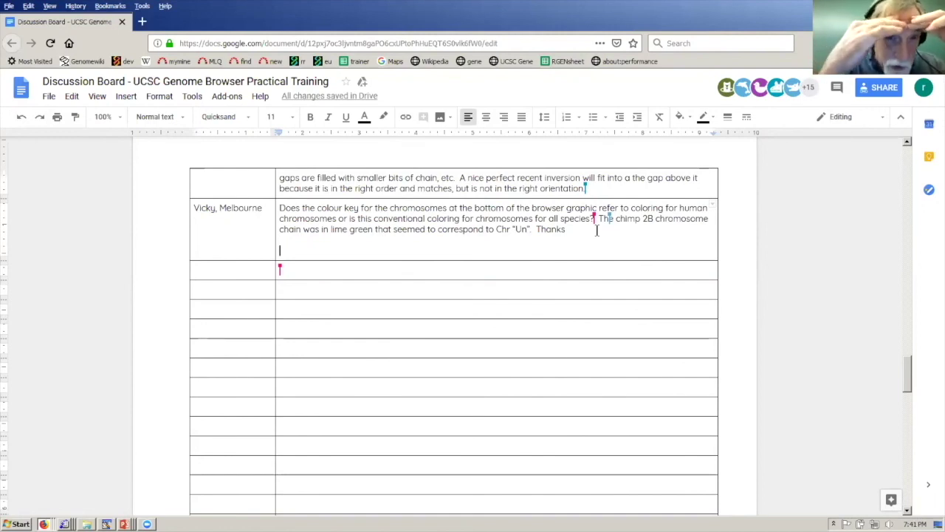
{"action": "key", "text": "alt+Tab"}
{"action": "key", "text": "alt+Tab"}
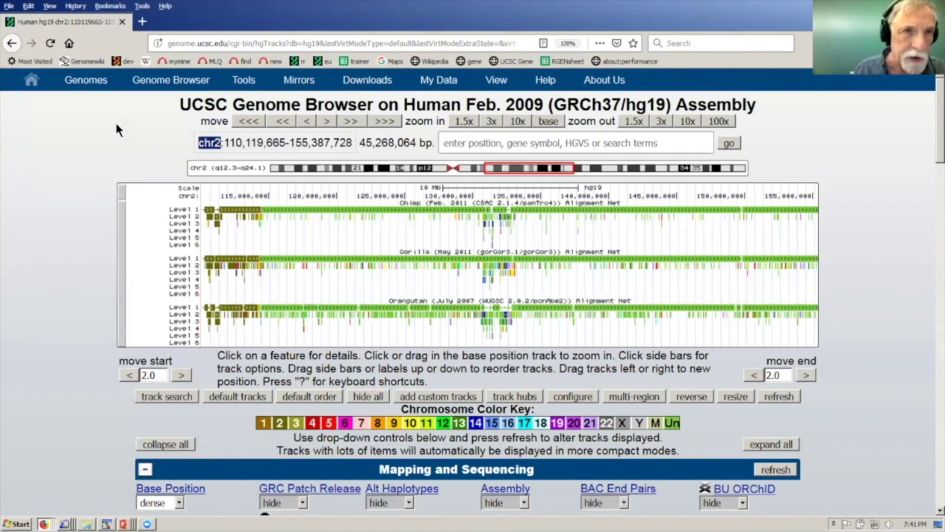
Deselect the chr2 position text, then switch to the chimp-human chromosome renaming slide.
{"action": "left_click", "coordinate": [133, 150]}
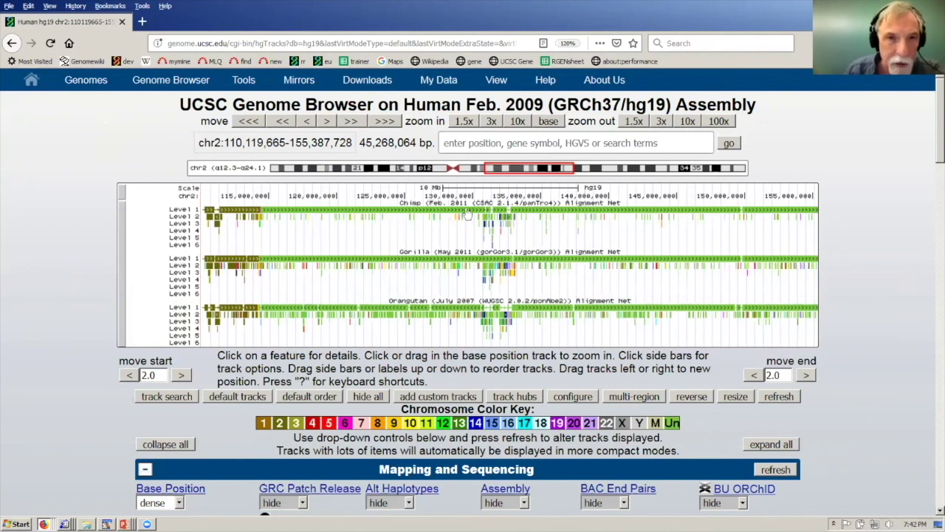
{"action": "key", "text": "alt+Tab"}
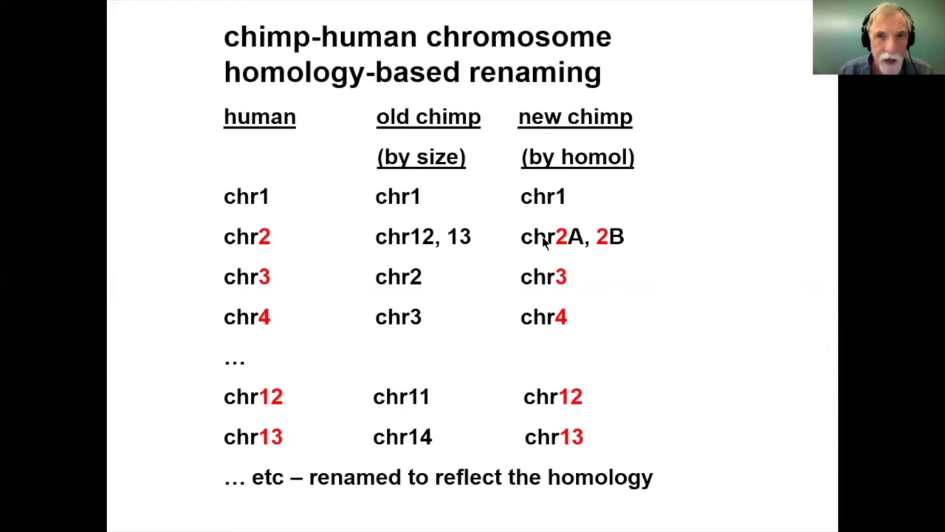
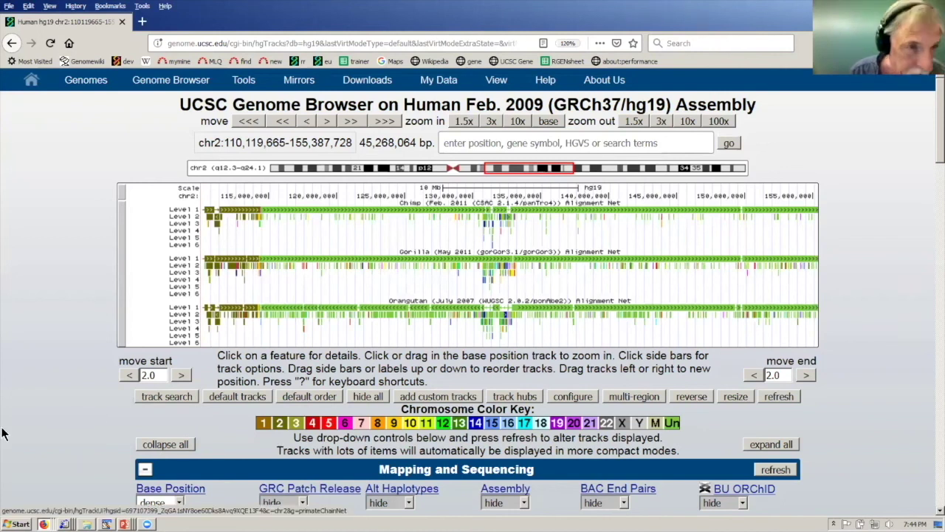
Launch Excel 2013 and open the recent ucscLinks.xlsx workbook.
{"action": "key", "text": "super"}
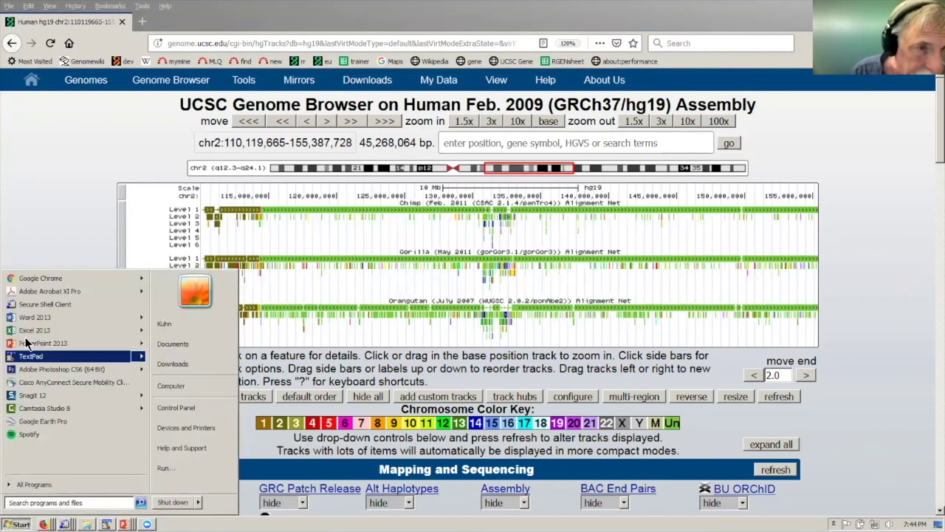
{"action": "left_click", "coordinate": [28, 334]}
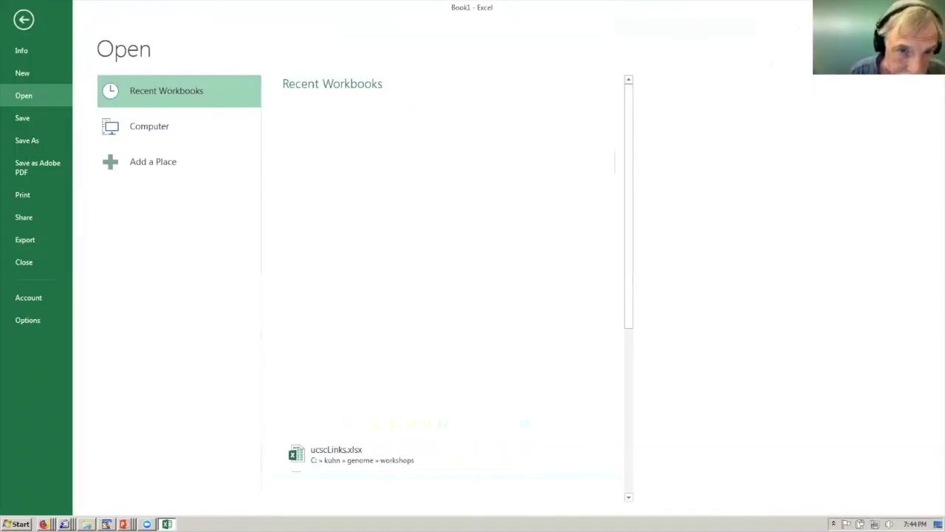
{"action": "left_click", "coordinate": [337, 453]}
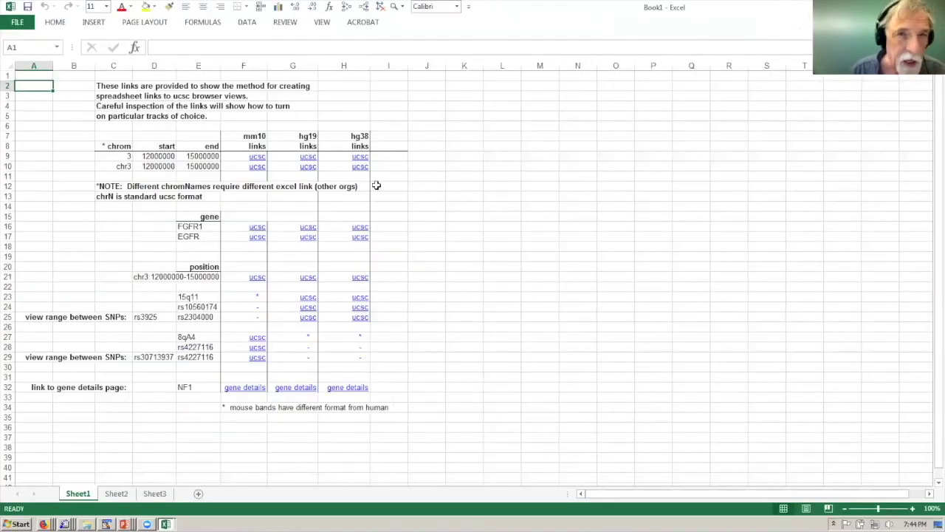
Navigate to cell H9 to read its hg38 HYPERLINK formula.
{"action": "left_click", "coordinate": [477, 195]}
{"action": "key", "text": "Up"}
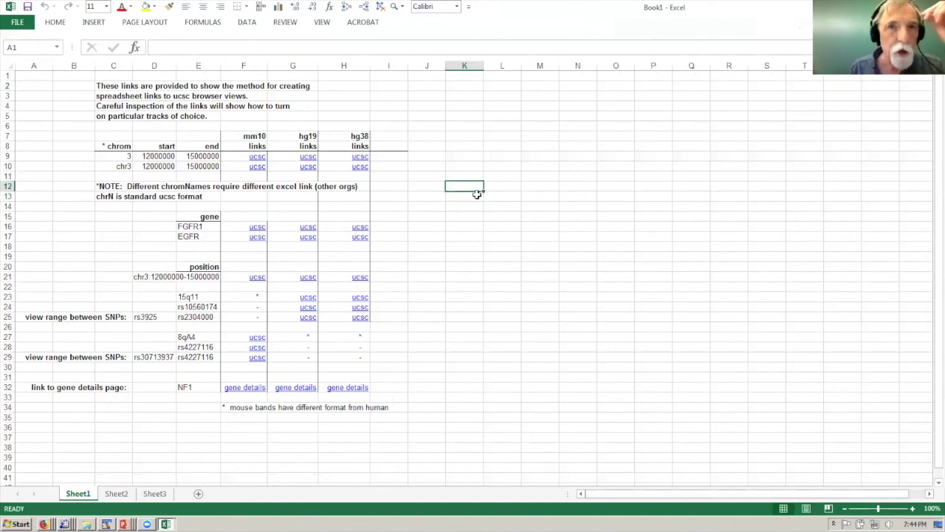
{"action": "key", "text": "Up"}
{"action": "key", "text": "Up"}
{"action": "key", "text": "Up"}
{"action": "key", "text": "Up"}
{"action": "key", "text": "Up"}
{"action": "key", "text": "Down"}
{"action": "key", "text": "Down"}
{"action": "key", "text": "Down"}
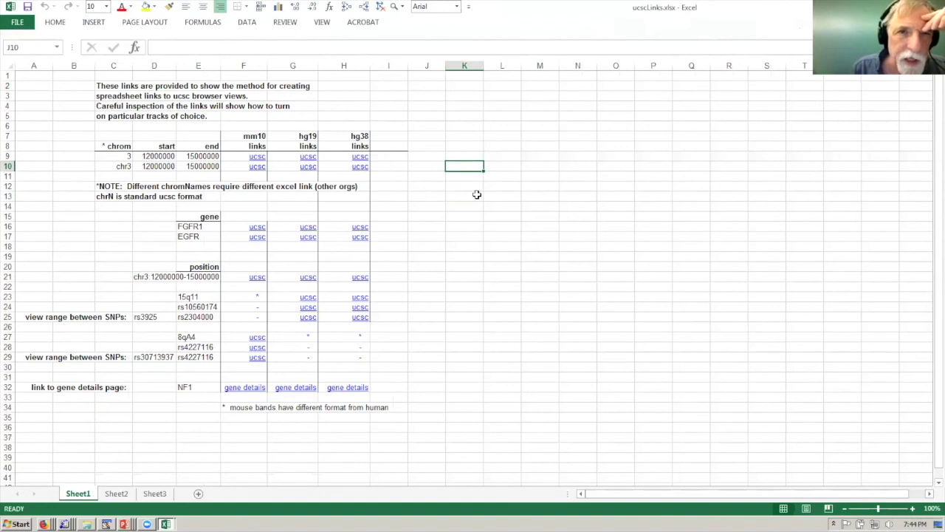
{"action": "key", "text": "ctrl+Left"}
{"action": "key", "text": "Left"}
{"action": "key", "text": "Right"}
{"action": "key", "text": "Up"}
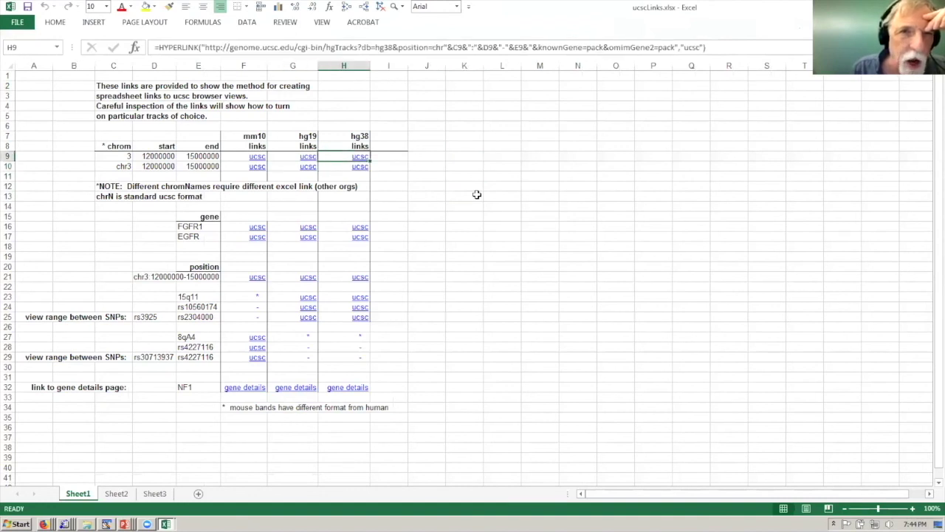
{"action": "key", "text": "Right"}
{"action": "key", "text": "Right"}
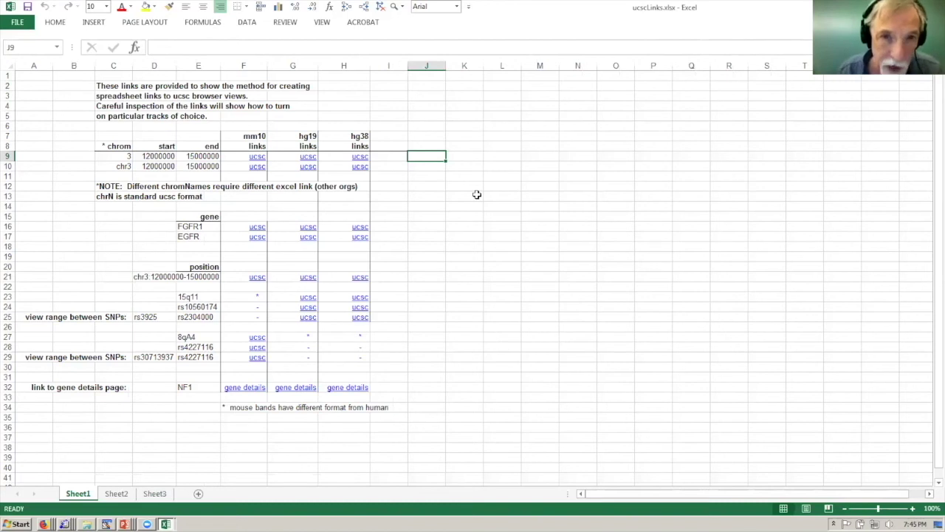
Replace FGFR1 with NF1 in cell E16 and follow the row's hg19 link in G16.
{"action": "key", "text": "alt+Tab"}
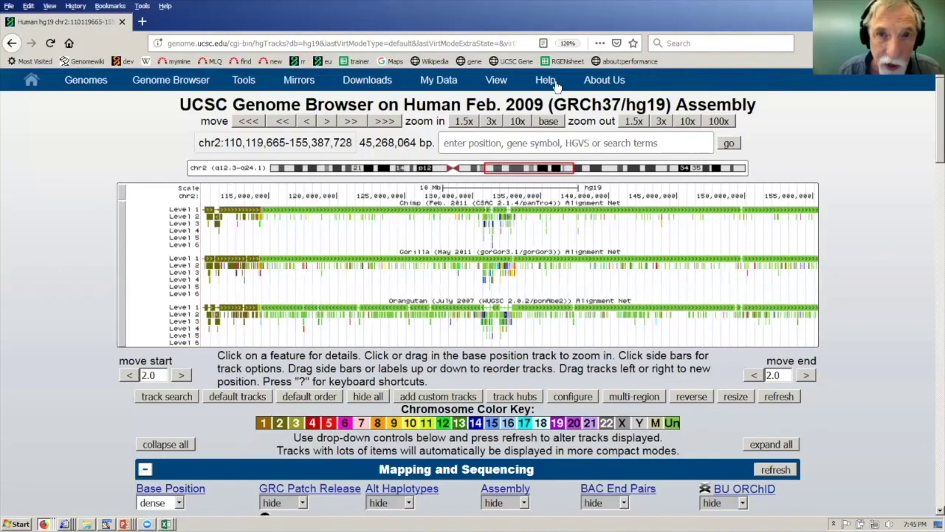
{"action": "mouse_move", "coordinate": [557, 88]}
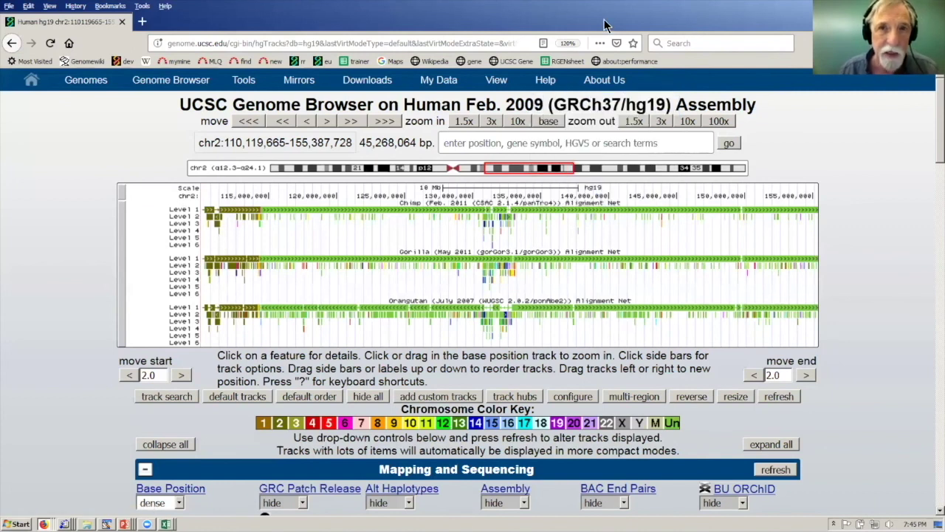
{"action": "key", "text": "alt+Tab"}
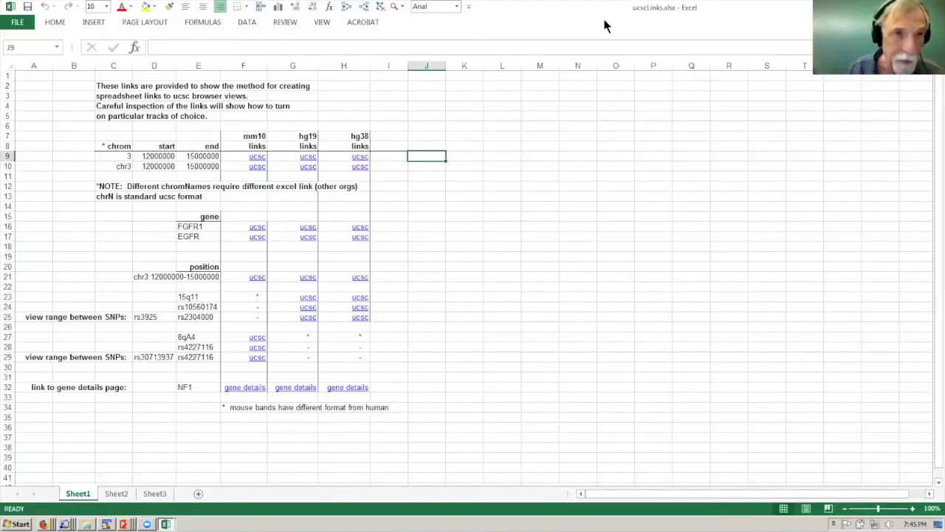
{"action": "key", "text": "Down"}
{"action": "key", "text": "Down"}
{"action": "key", "text": "Down"}
{"action": "key", "text": "Down"}
{"action": "key", "text": "Down"}
{"action": "key", "text": "Down"}
{"action": "key", "text": "Down"}
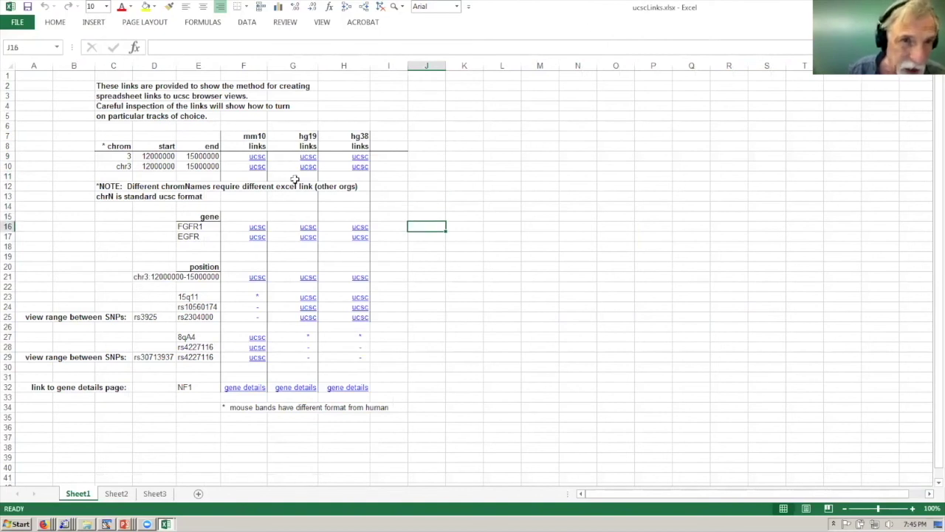
{"action": "left_click", "coordinate": [188, 227]}
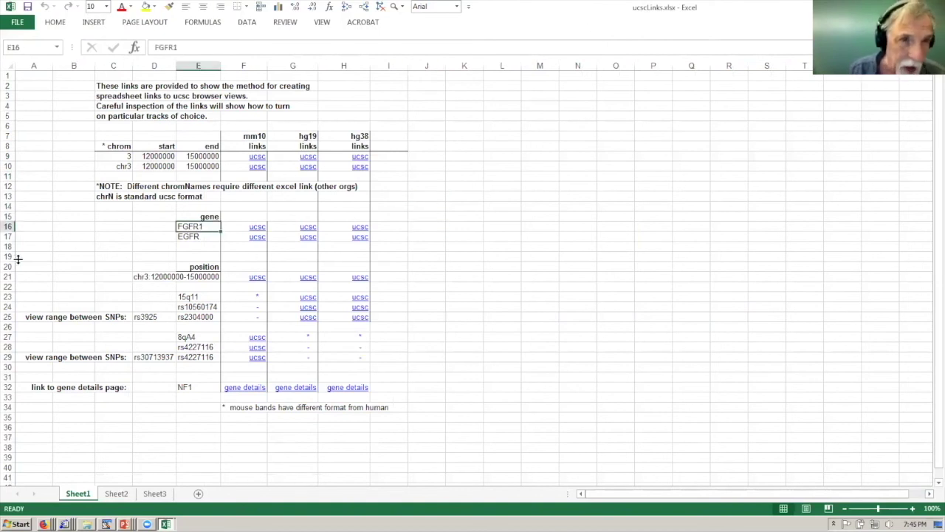
{"action": "type", "text": "N"}
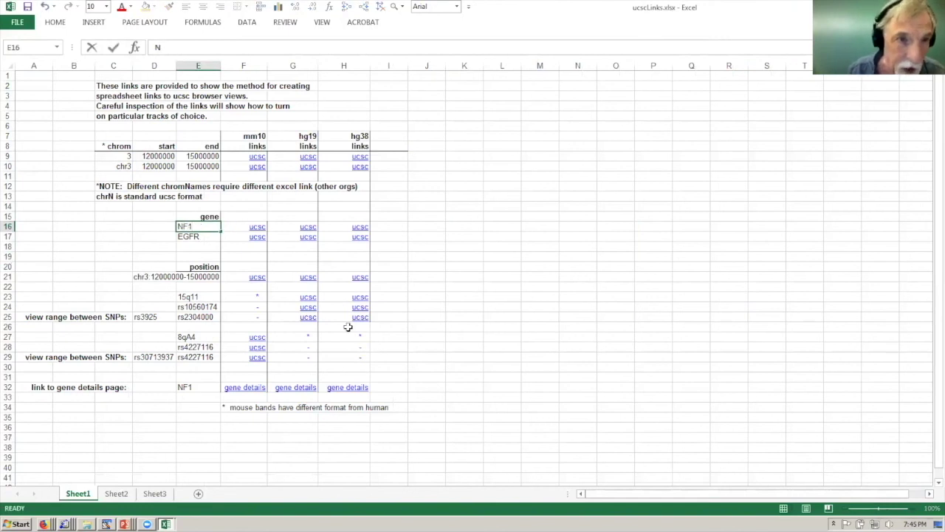
{"action": "left_click", "coordinate": [465, 235]}
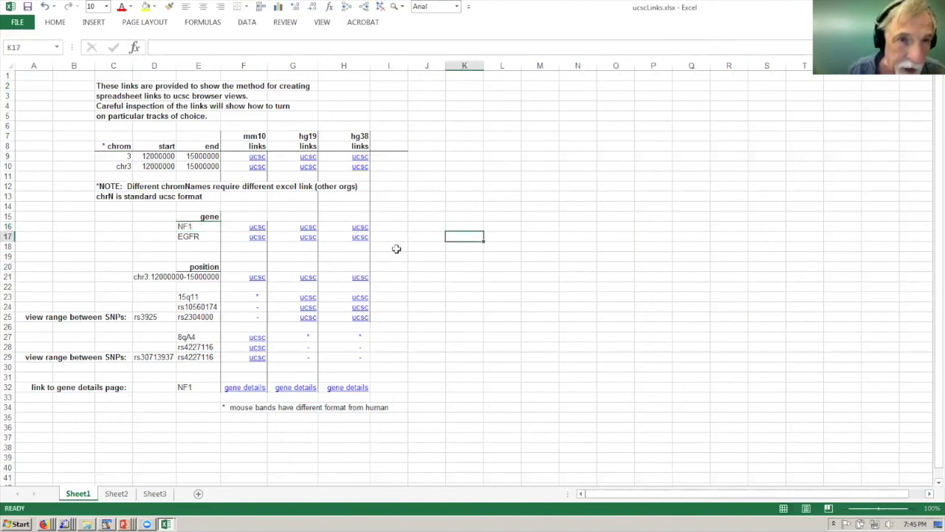
{"action": "left_click", "coordinate": [312, 227]}
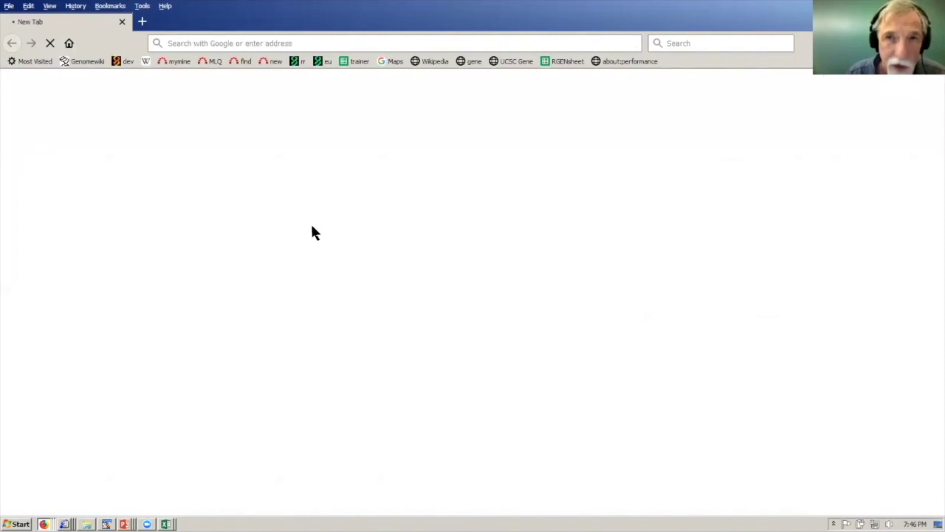
Narrow the Excel window and scroll the hg19 NF1 view at chr17:29,421,945-29,704,695.
{"action": "key", "text": "alt+Tab"}
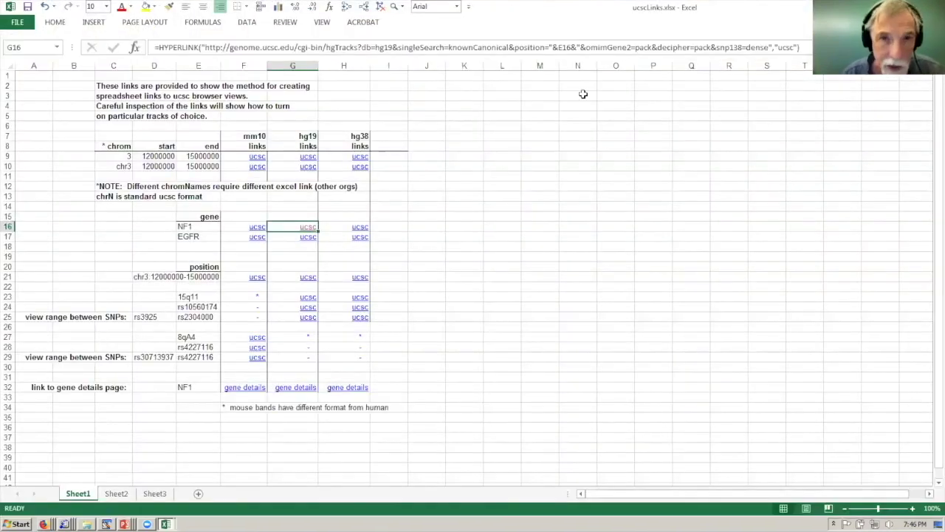
{"action": "left_click", "coordinate": [913, 6]}
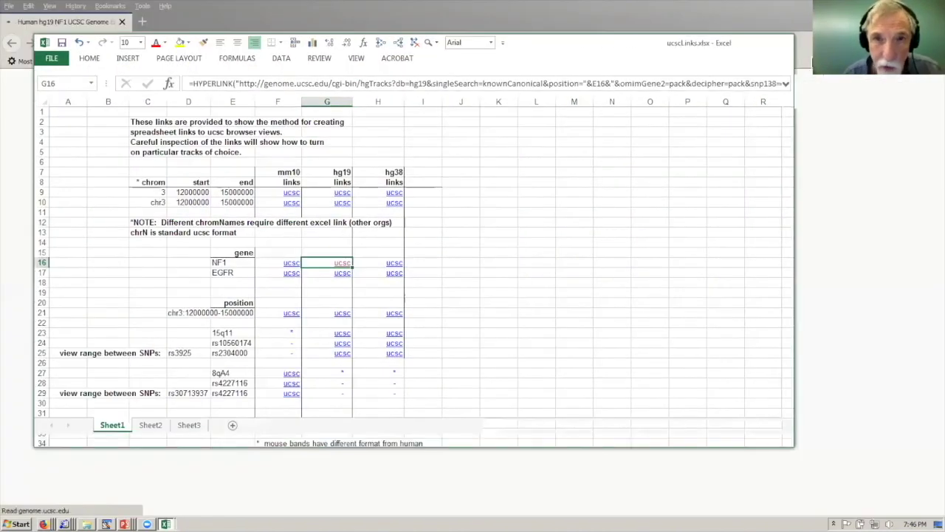
{"action": "left_click_drag", "start_coordinate": [796, 127], "coordinate": [695, 136]}
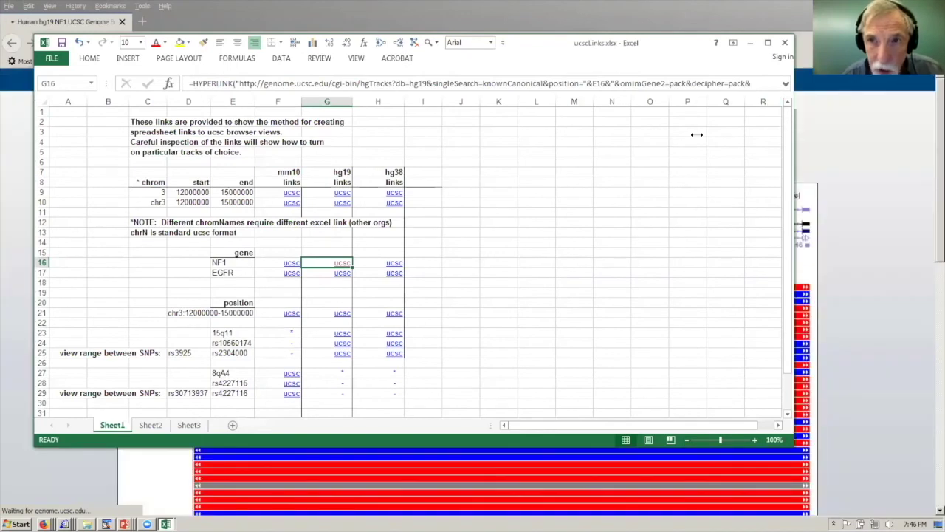
{"action": "left_click", "coordinate": [851, 142]}
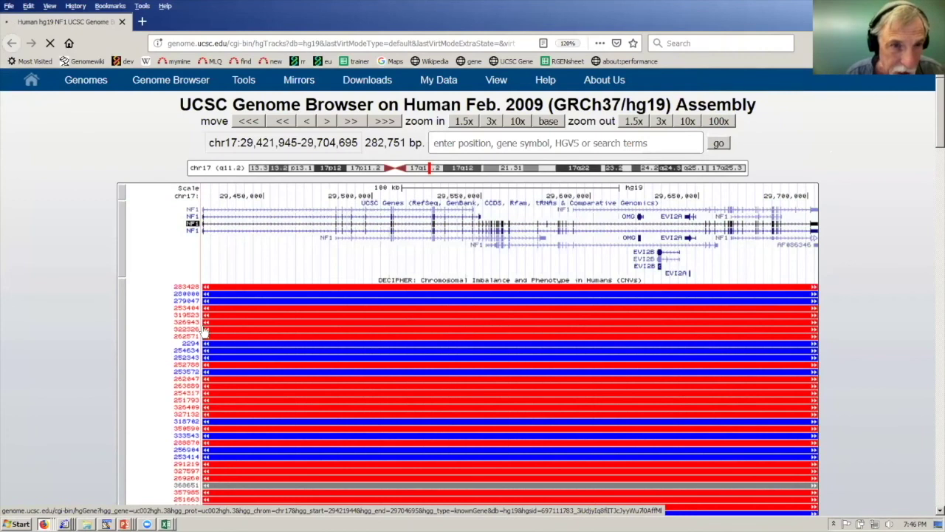
{"action": "scroll", "coordinate": [928, 147], "scroll_direction": "down", "scroll_amount": 5}
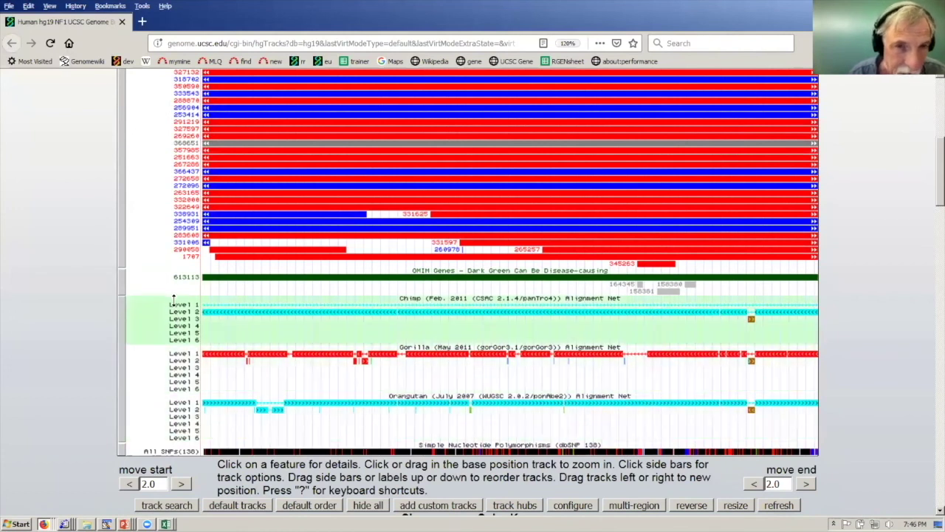
{"action": "key", "text": "alt+Tab"}
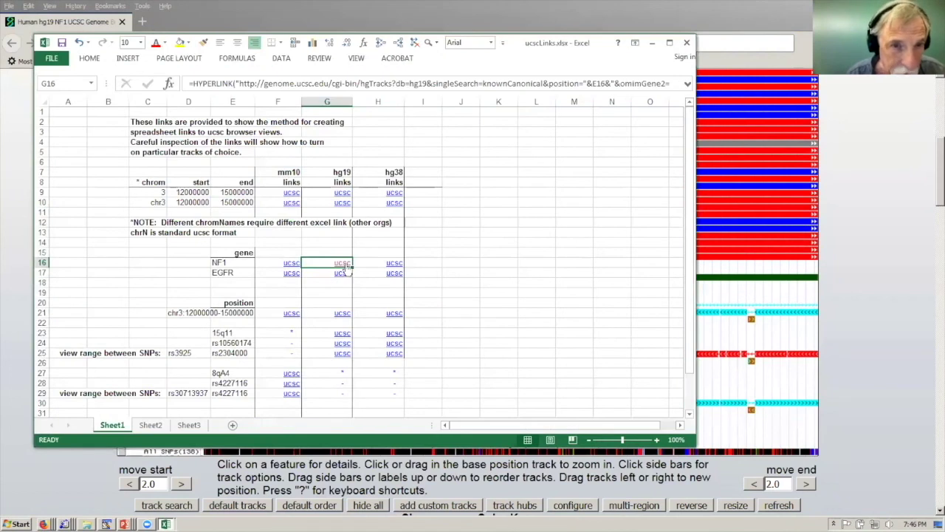
Enter BRCA1, FGFR2 and FGFR3 down column K starting at K12.
{"action": "mouse_move", "coordinate": [347, 267]}
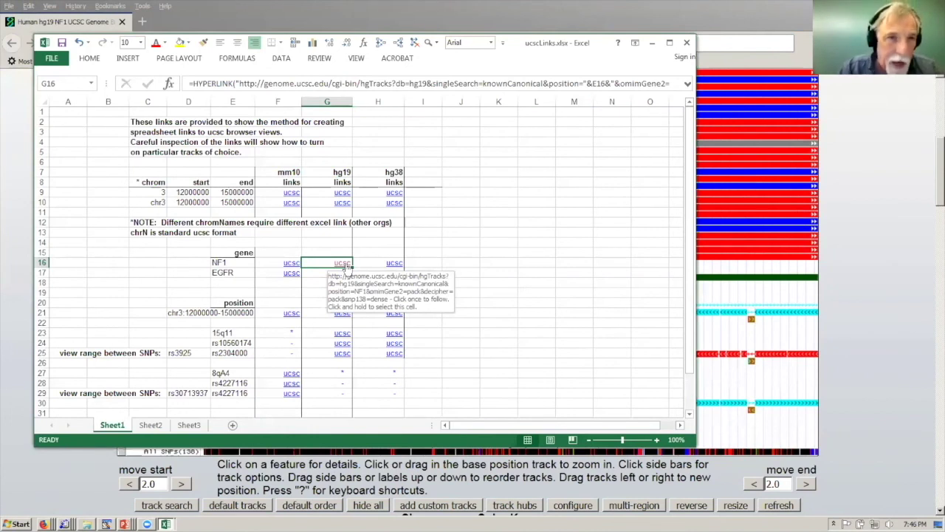
{"action": "left_click", "coordinate": [509, 270]}
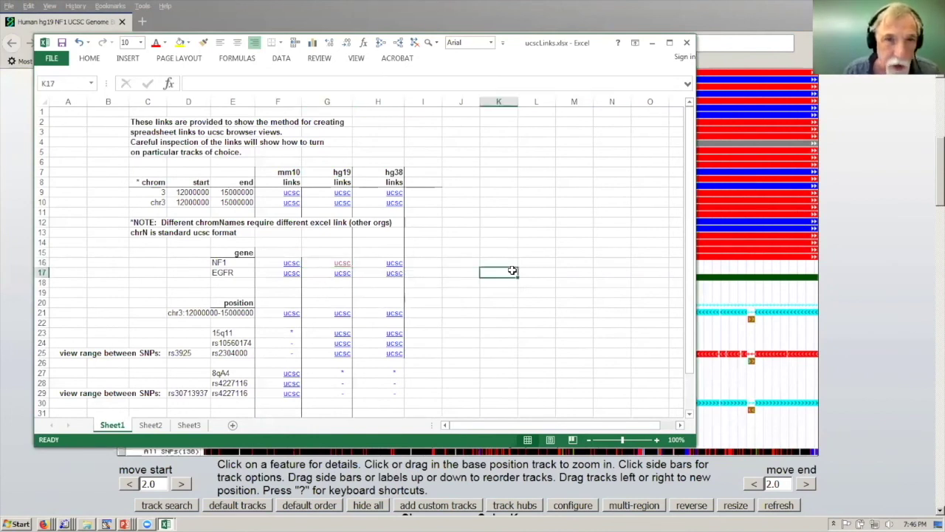
{"action": "left_click", "coordinate": [499, 225]}
{"action": "type", "text": "BRCA1"}
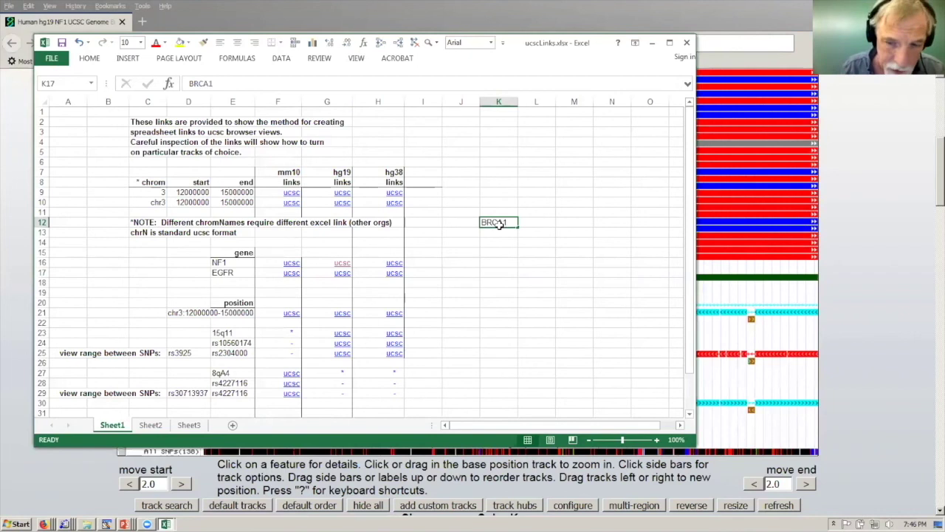
{"action": "key", "text": "Return"}
{"action": "type", "text": "FGFR2"}
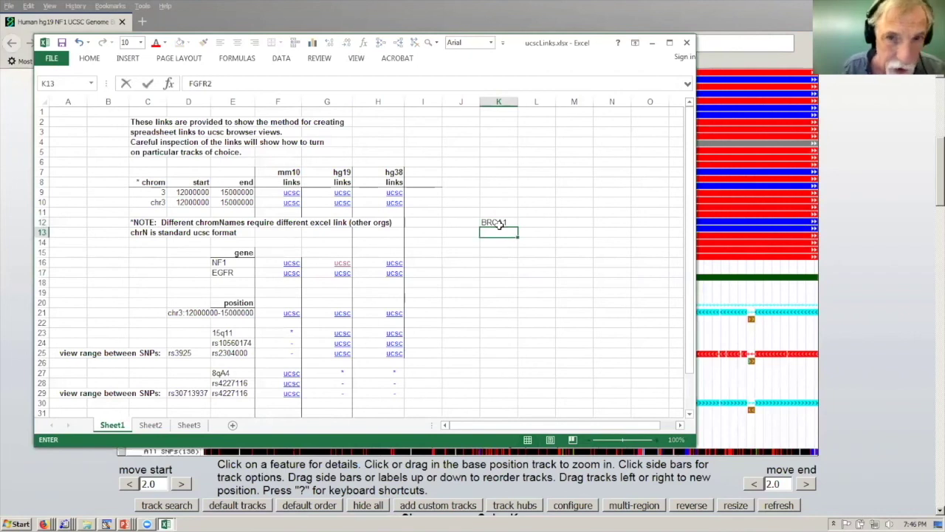
{"action": "key", "text": "Return"}
{"action": "type", "text": "FGFR3"}
{"action": "key", "text": "Return"}
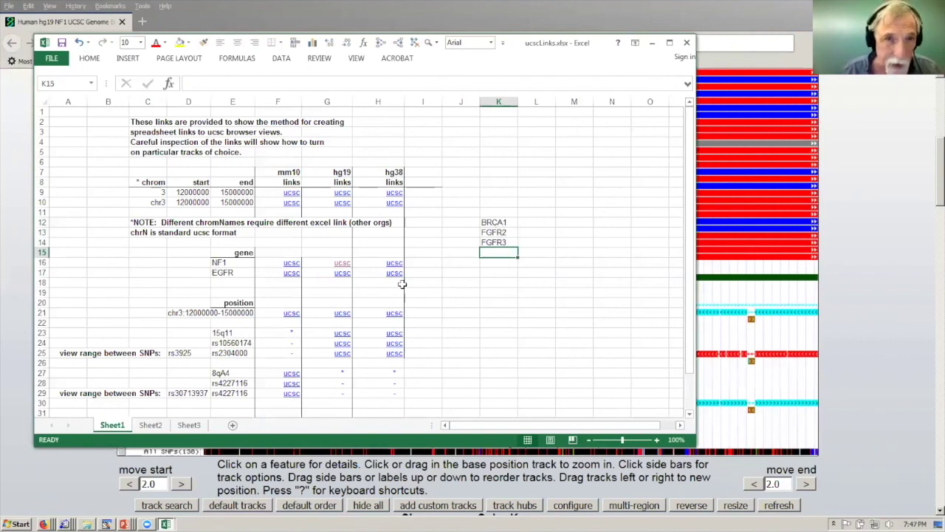
Copy the hg19 link formula from G16 into M12:M22.
{"action": "key", "text": "Down"}
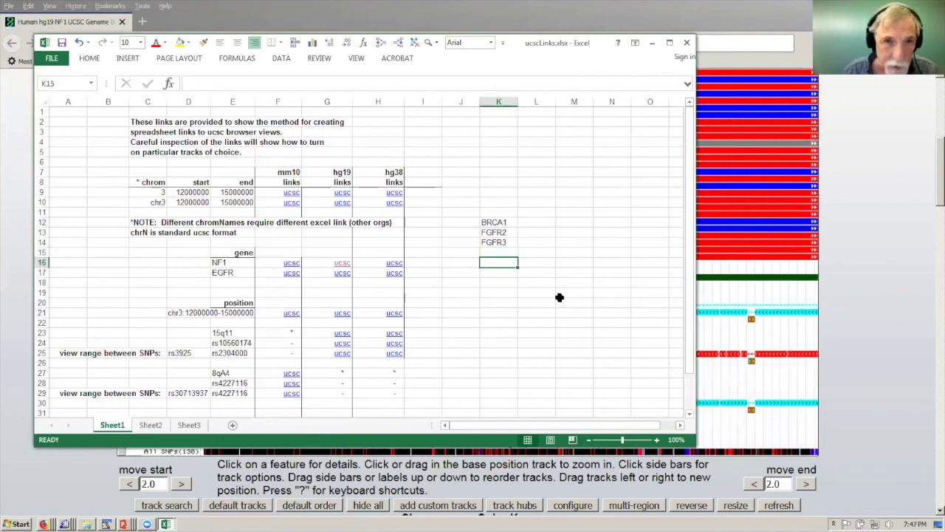
{"action": "key", "text": "Left"}
{"action": "key", "text": "Left"}
{"action": "key", "text": "Left"}
{"action": "key", "text": "Left"}
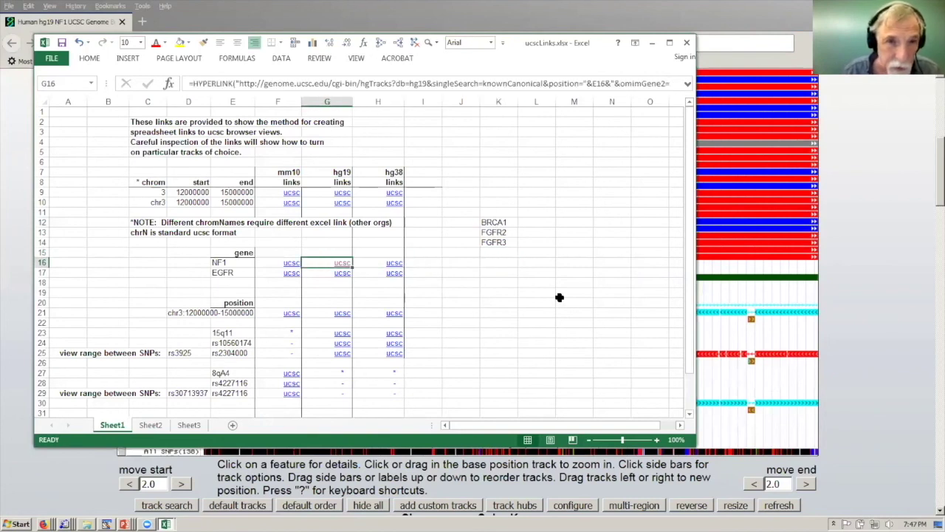
{"action": "key", "text": "ctrl+c"}
{"action": "key", "text": "Right"}
{"action": "key", "text": "Right"}
{"action": "key", "text": "Right"}
{"action": "key", "text": "Right"}
{"action": "key", "text": "Right"}
{"action": "key", "text": "Right"}
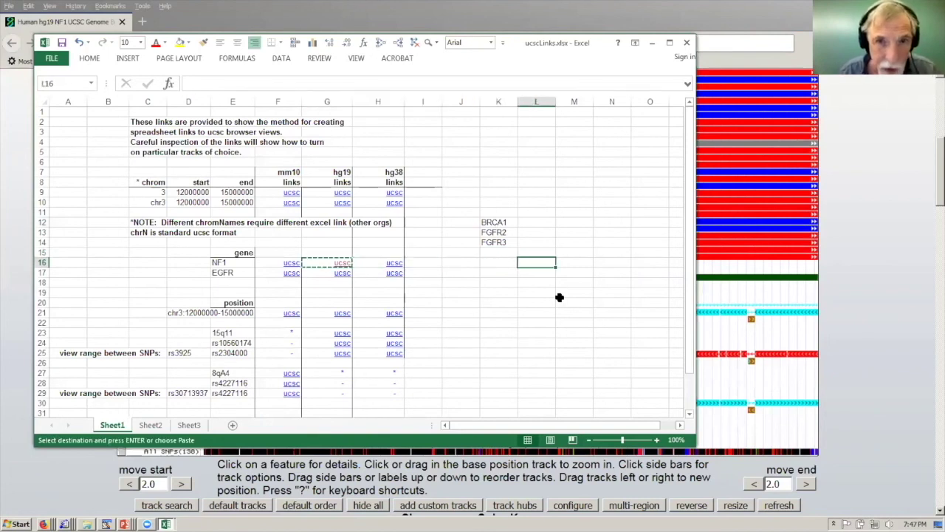
{"action": "key", "text": "Up"}
{"action": "key", "text": "Up"}
{"action": "key", "text": "Up"}
{"action": "key", "text": "Up"}
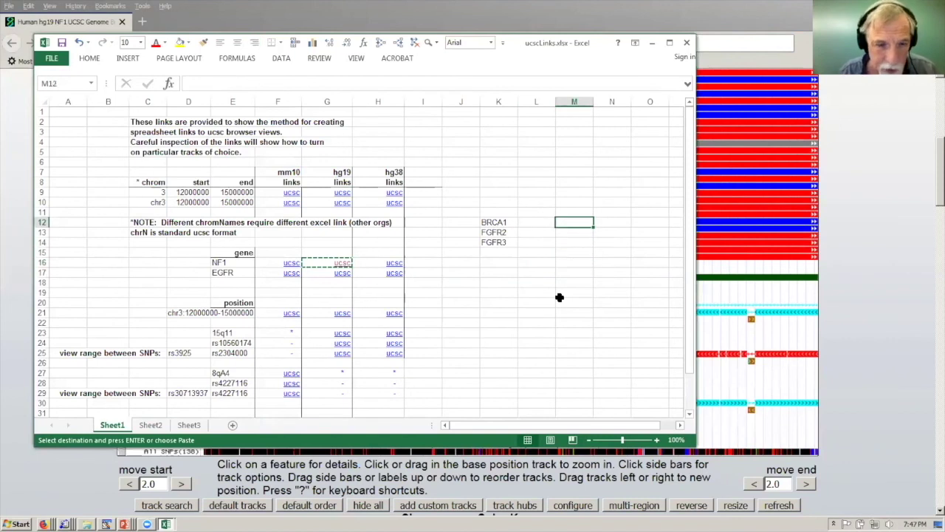
{"action": "key", "text": "shift+Down"}
{"action": "key", "text": "shift+Down"}
{"action": "key", "text": "shift+Down"}
{"action": "key", "text": "shift+Down"}
{"action": "key", "text": "shift+Down"}
{"action": "key", "text": "shift+Down"}
{"action": "key", "text": "shift+Down"}
{"action": "key", "text": "shift+Down"}
{"action": "key", "text": "shift+Down"}
{"action": "key", "text": "shift+Down"}
{"action": "key", "text": "ctrl+v"}
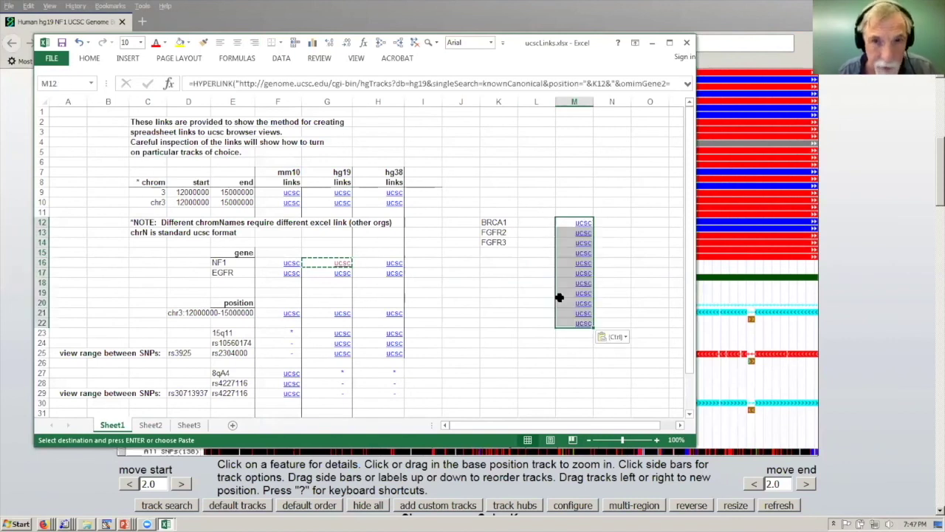
{"action": "left_click", "coordinate": [504, 313]}
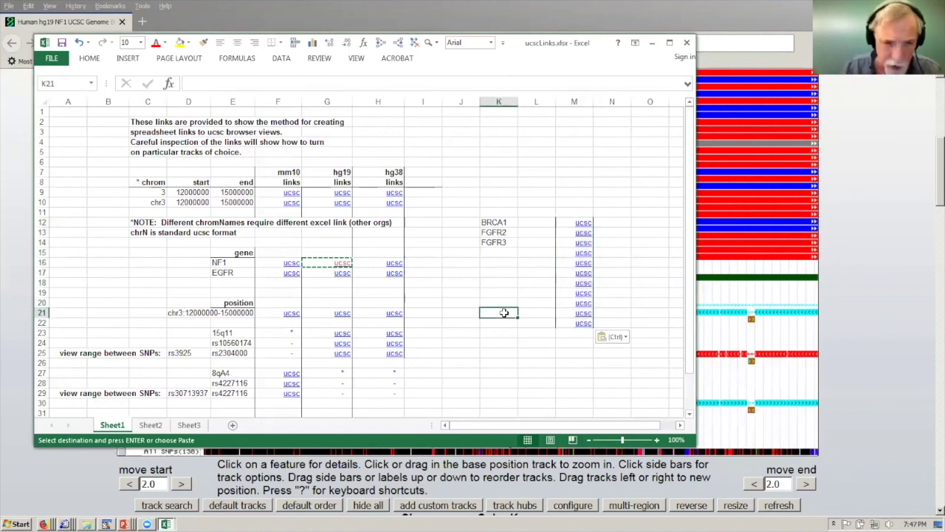
Add SOD1 in K21 and widen the workbook window to show more columns.
{"action": "type", "text": "SOD1"}
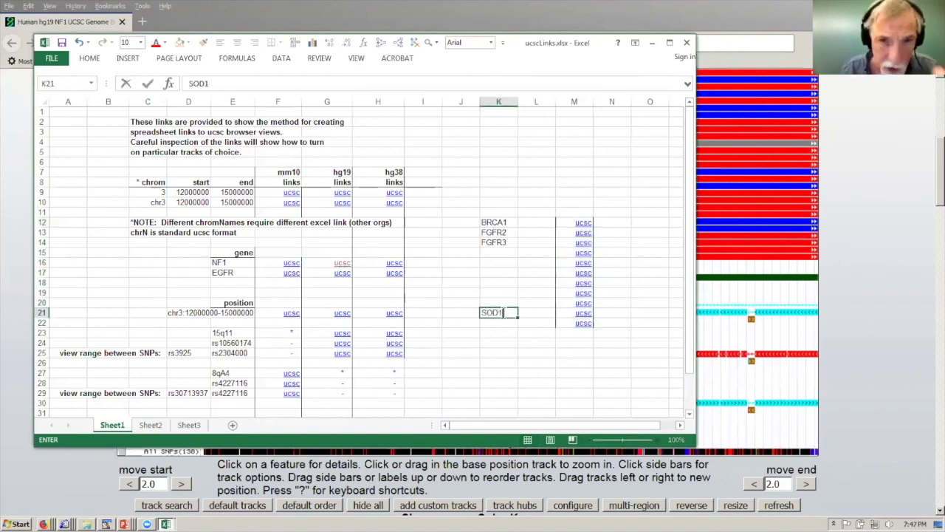
{"action": "key", "text": "ctrl+Return"}
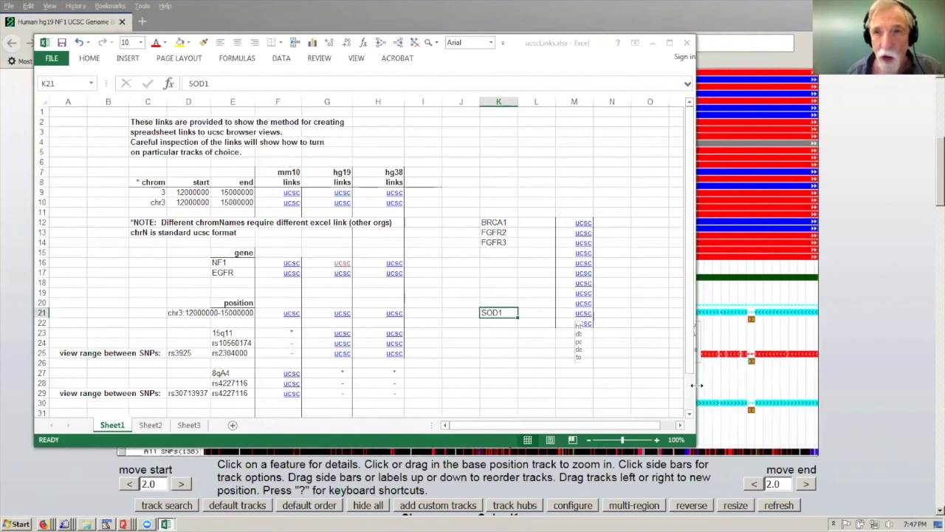
{"action": "left_click_drag", "start_coordinate": [698, 385], "coordinate": [942, 385]}
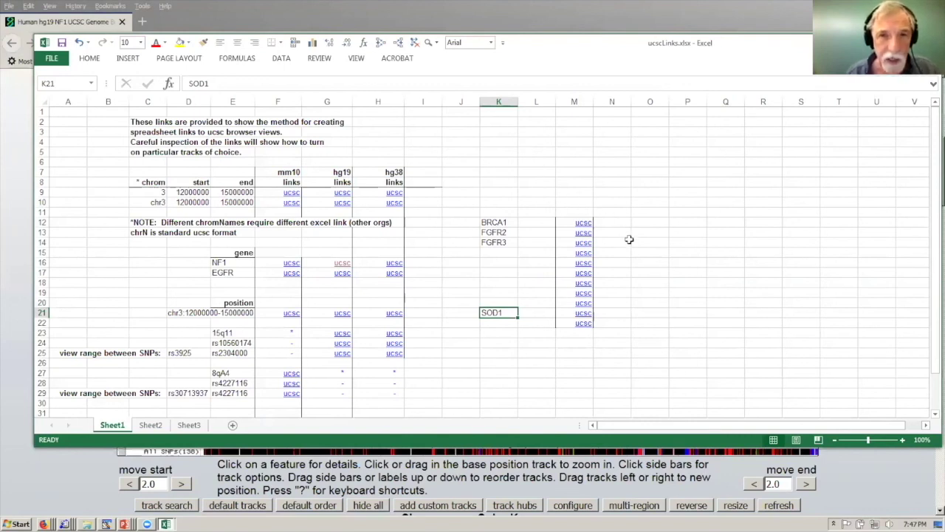
{"action": "key", "text": "Right"}
{"action": "key", "text": "Right"}
{"action": "key", "text": "Up"}
{"action": "key", "text": "Up"}
{"action": "key", "text": "Up"}
{"action": "key", "text": "Up"}
{"action": "key", "text": "Up"}
{"action": "key", "text": "Up"}
{"action": "key", "text": "Up"}
{"action": "key", "text": "Up"}
{"action": "key", "text": "Up"}
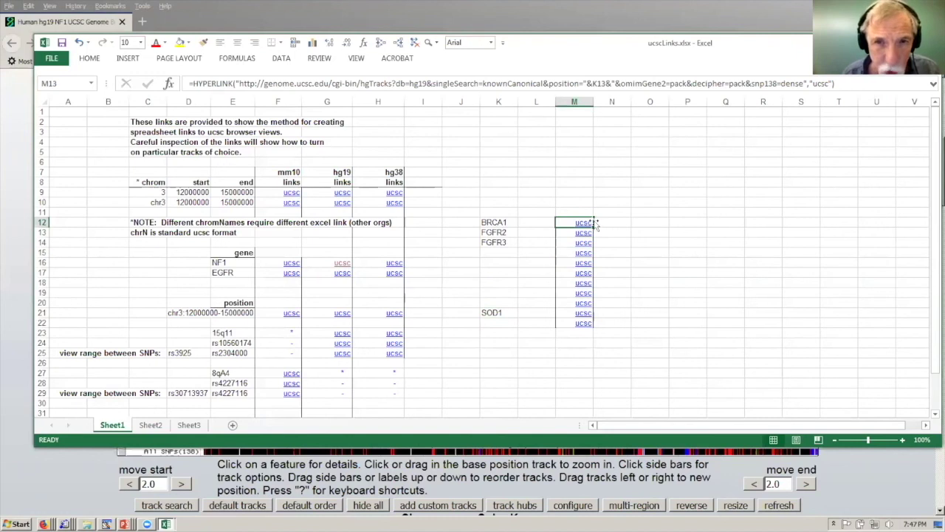
Move the BRCA1 link formula from M12 to V12.
{"action": "left_click_drag", "start_coordinate": [694, 225], "coordinate": [909, 222]}
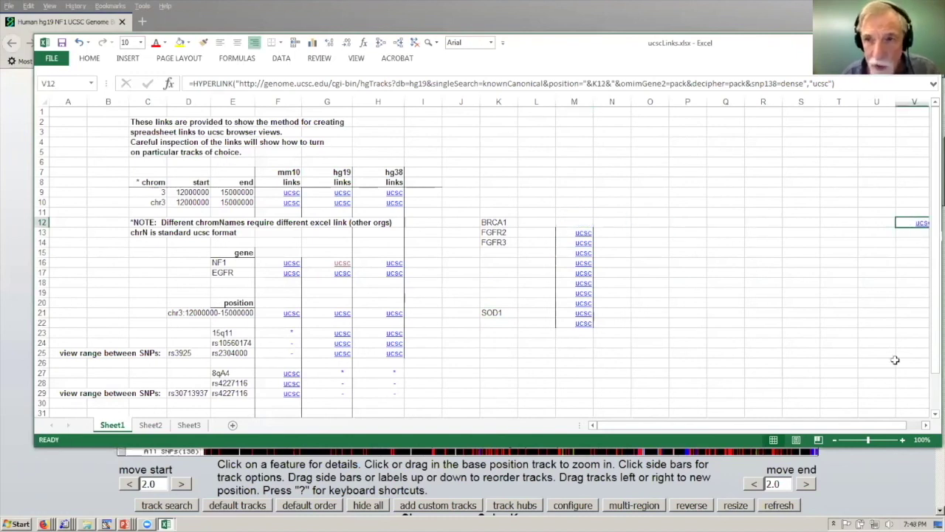
{"action": "left_click", "coordinate": [926, 425]}
{"action": "left_click", "coordinate": [926, 425]}
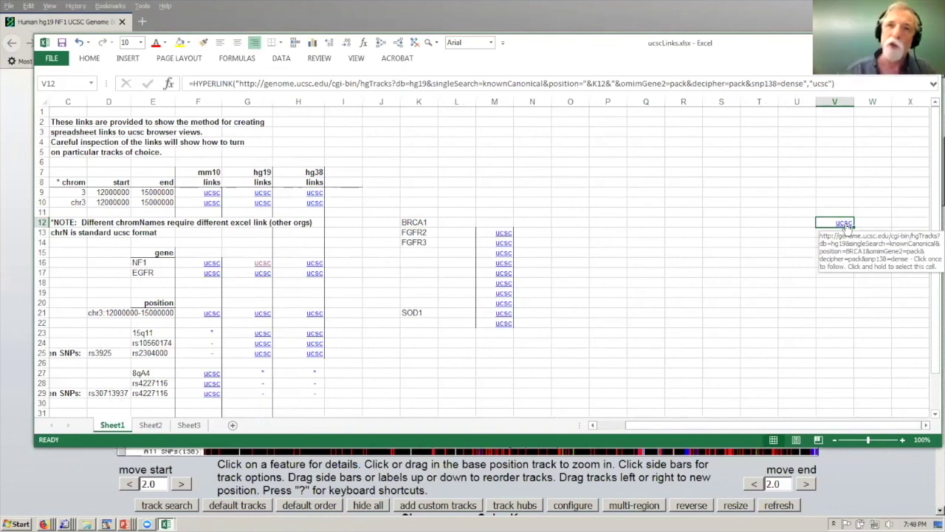
Fill the V12 link down through V25, then follow the SOD1 link in V21.
{"action": "left_click", "coordinate": [744, 183]}
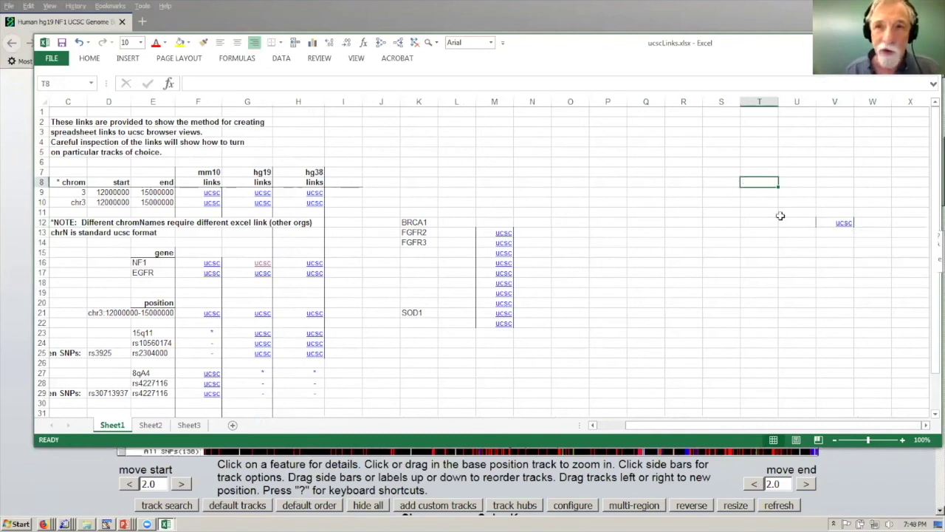
{"action": "left_click", "coordinate": [847, 241]}
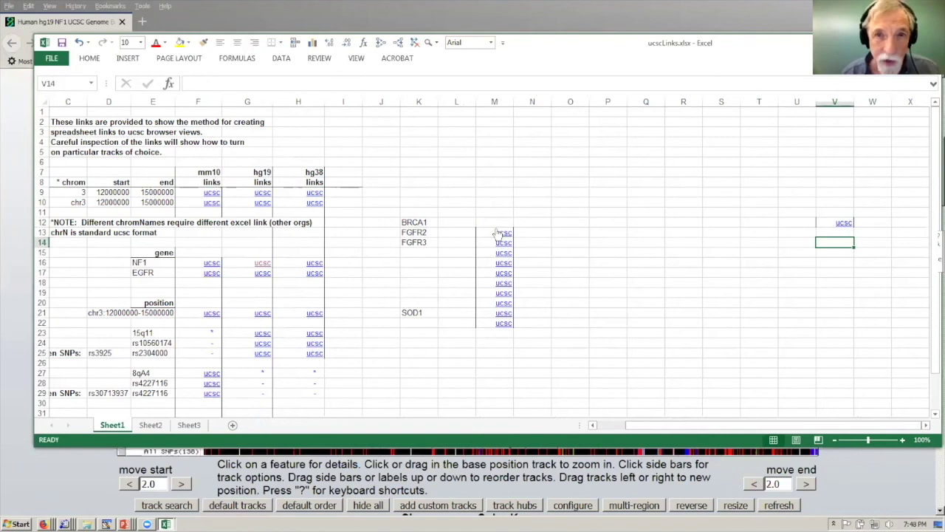
{"action": "key", "text": "Up"}
{"action": "key", "text": "Up"}
{"action": "key", "text": "ctrl+c"}
{"action": "key", "text": "Down"}
{"action": "key", "text": "shift+Down"}
{"action": "key", "text": "shift+Down"}
{"action": "key", "text": "shift+Down"}
{"action": "key", "text": "shift+Down"}
{"action": "key", "text": "shift+Down"}
{"action": "key", "text": "shift+Down"}
{"action": "key", "text": "shift+Down"}
{"action": "key", "text": "shift+Down"}
{"action": "key", "text": "shift+Down"}
{"action": "key", "text": "shift+Down"}
{"action": "key", "text": "shift+Down"}
{"action": "key", "text": "shift+Down"}
{"action": "key", "text": "ctrl+v"}
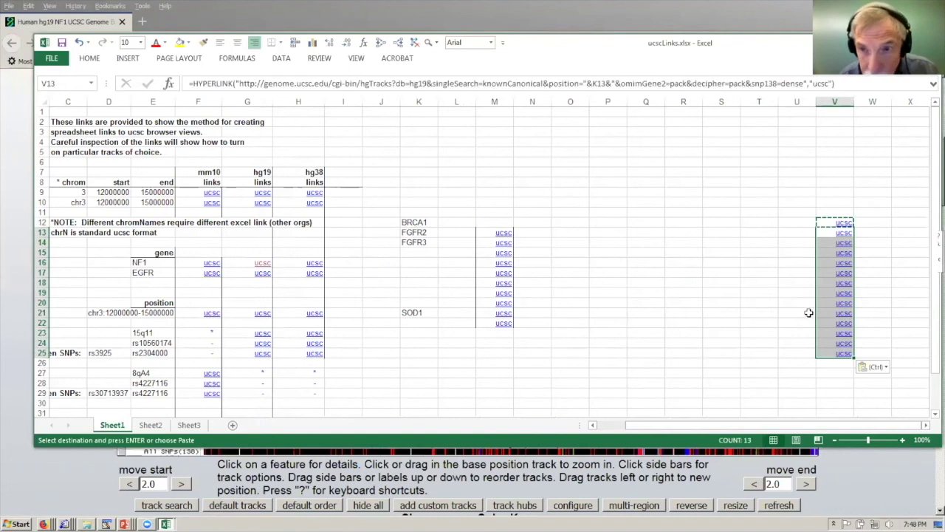
{"action": "left_click", "coordinate": [844, 313]}
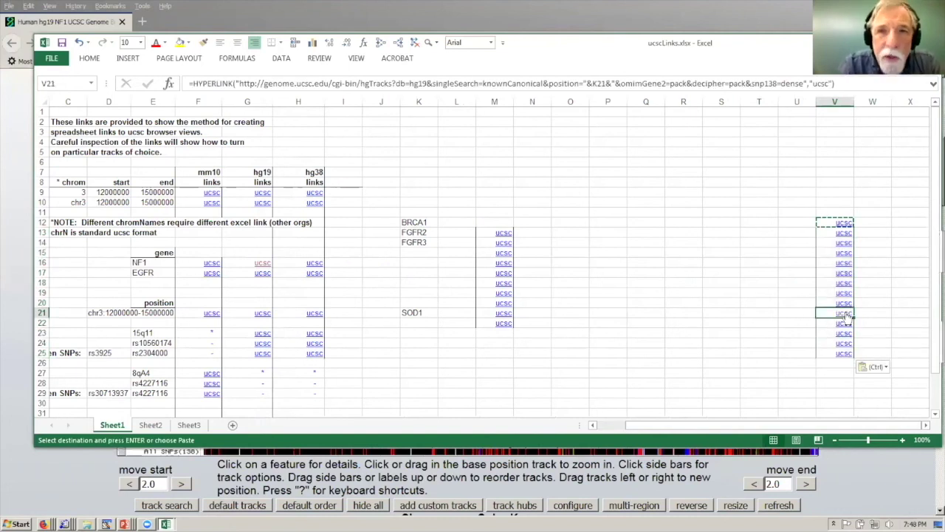
{"action": "left_click", "coordinate": [845, 314]}
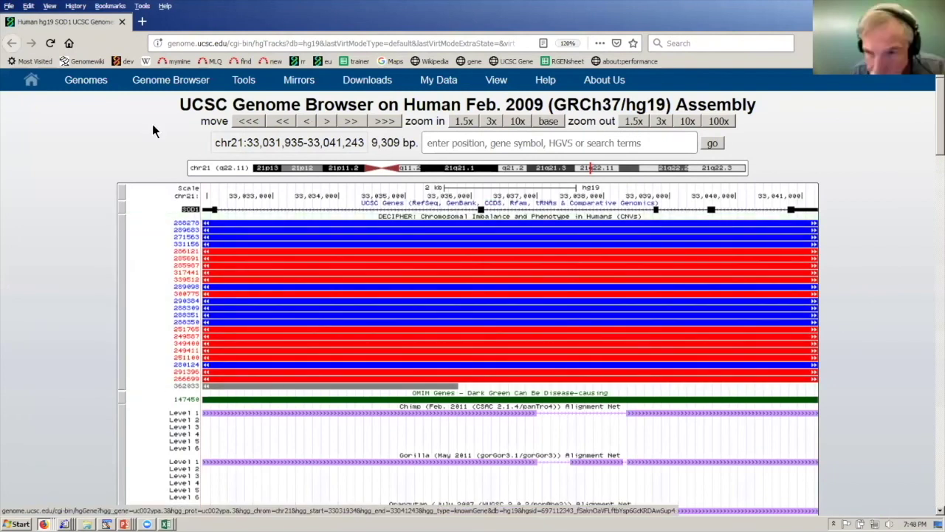
Leave the SOD1 chr21 view and select SNP rs10560174 in cell E24.
{"action": "key", "text": "alt+Tab"}
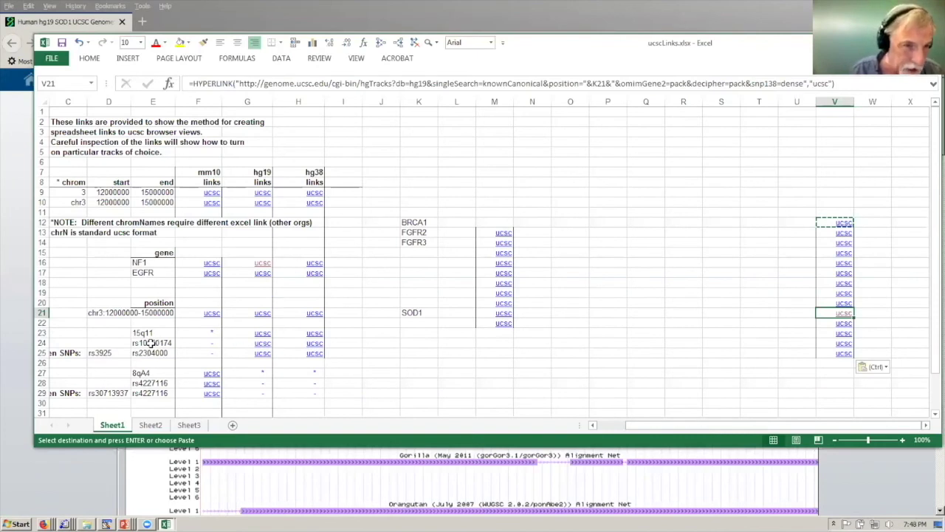
{"action": "left_click", "coordinate": [151, 343]}
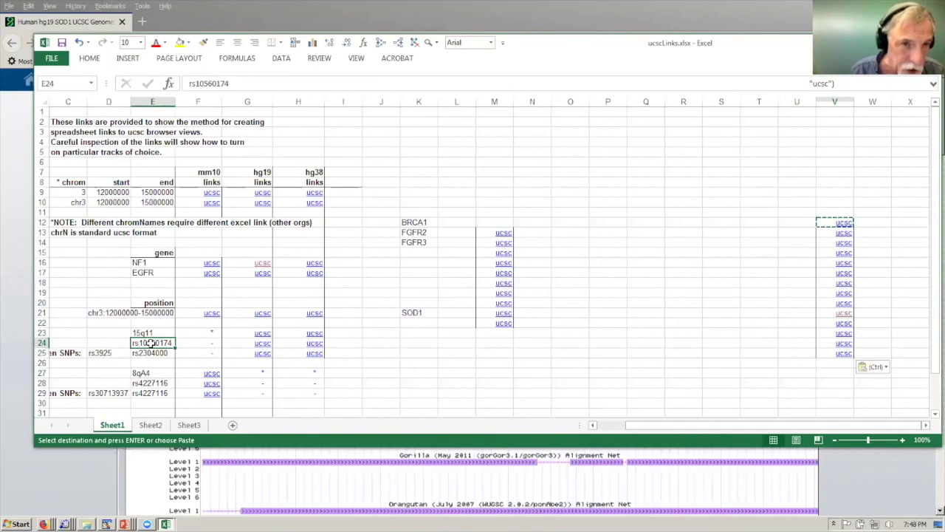
Inspect the G24 hg19 link formula for rs10560174 unchanged, then switch to the browser.
{"action": "key", "text": "Right"}
{"action": "key", "text": "Right"}
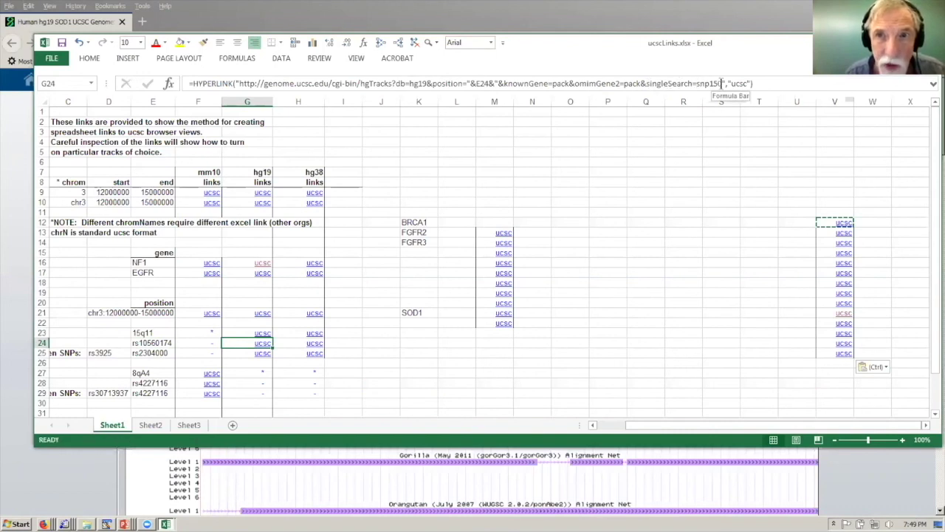
{"action": "left_click", "coordinate": [647, 83]}
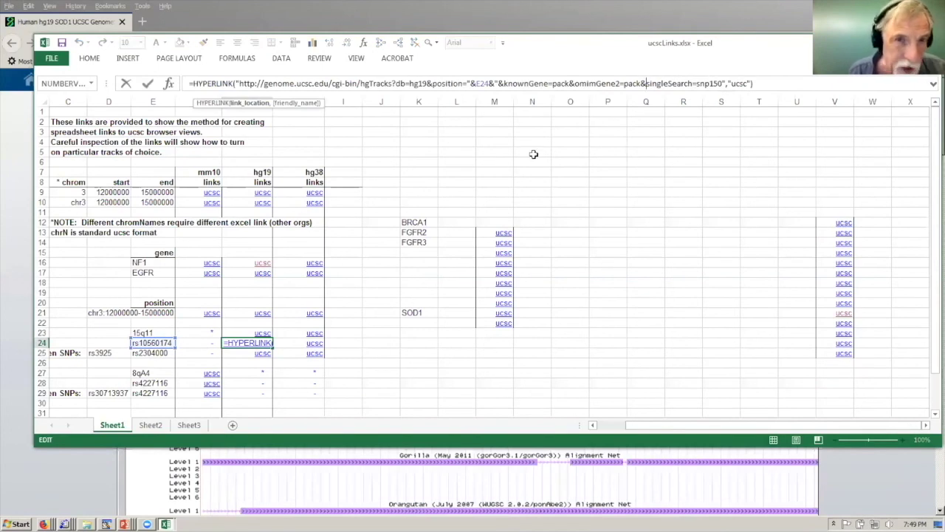
{"action": "key", "text": "Escape"}
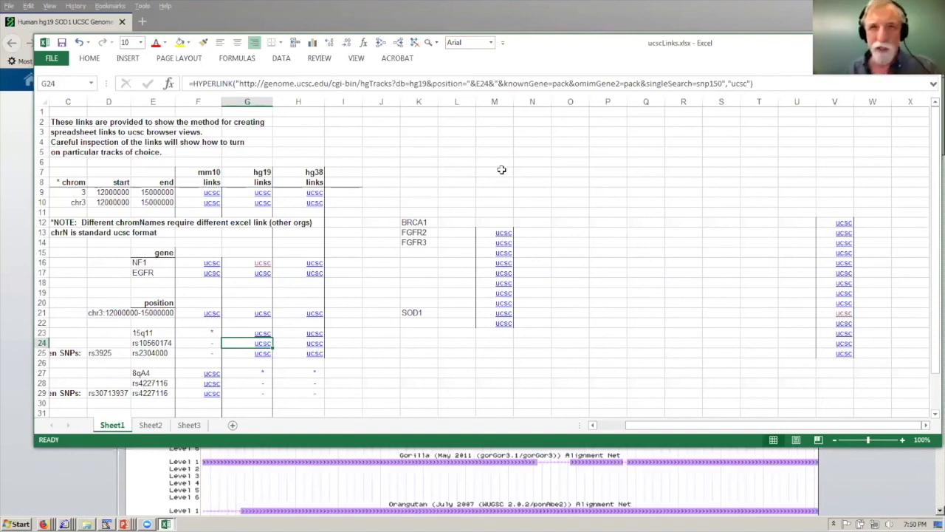
{"action": "left_click", "coordinate": [501, 170]}
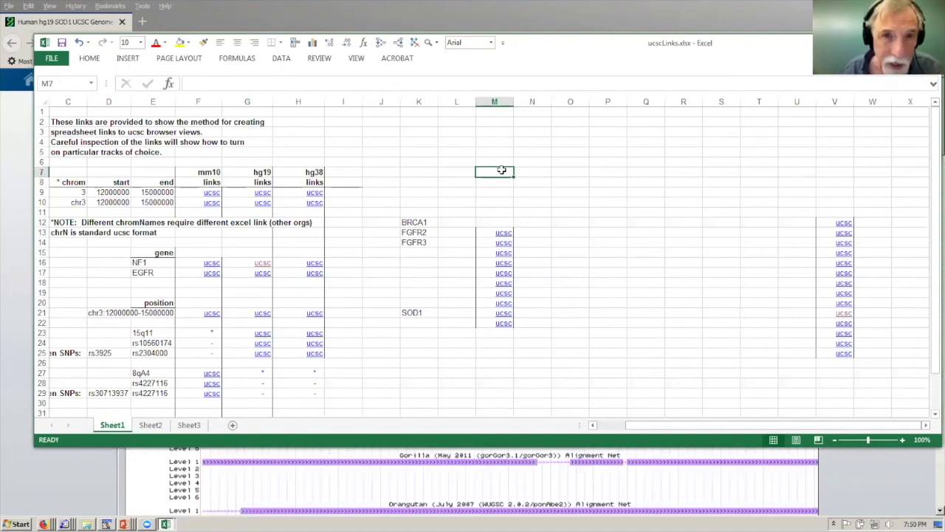
{"action": "key", "text": "alt+Tab"}
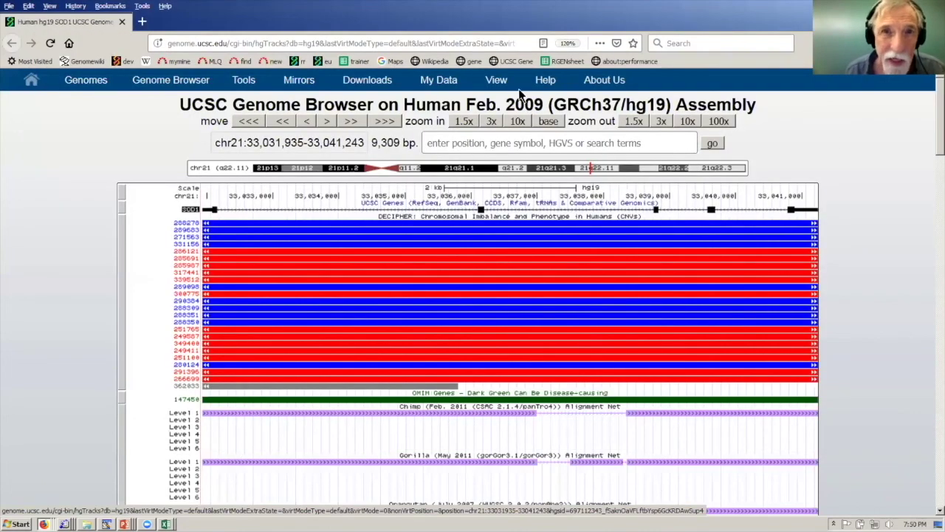
Export the current SOD1 browser graphic as a PDF via View > PDF/PS.
{"action": "mouse_move", "coordinate": [503, 83]}
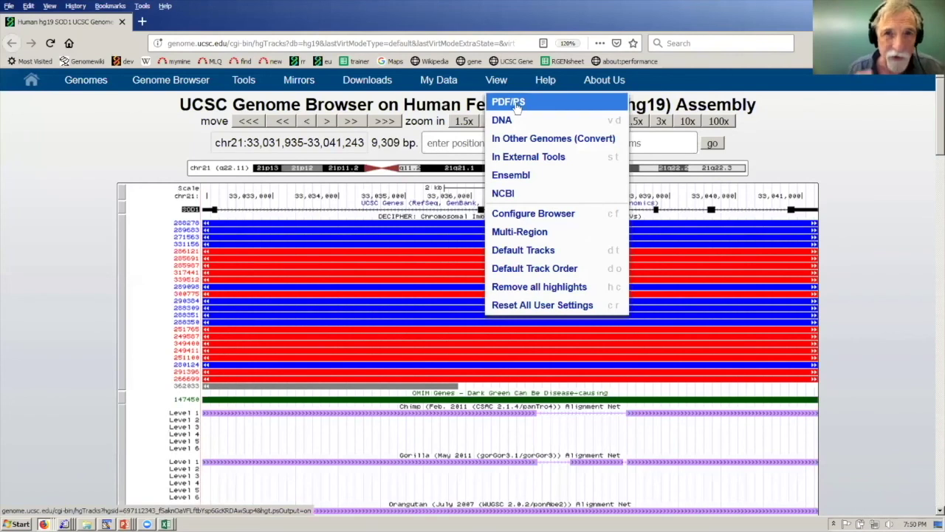
{"action": "left_click", "coordinate": [517, 108]}
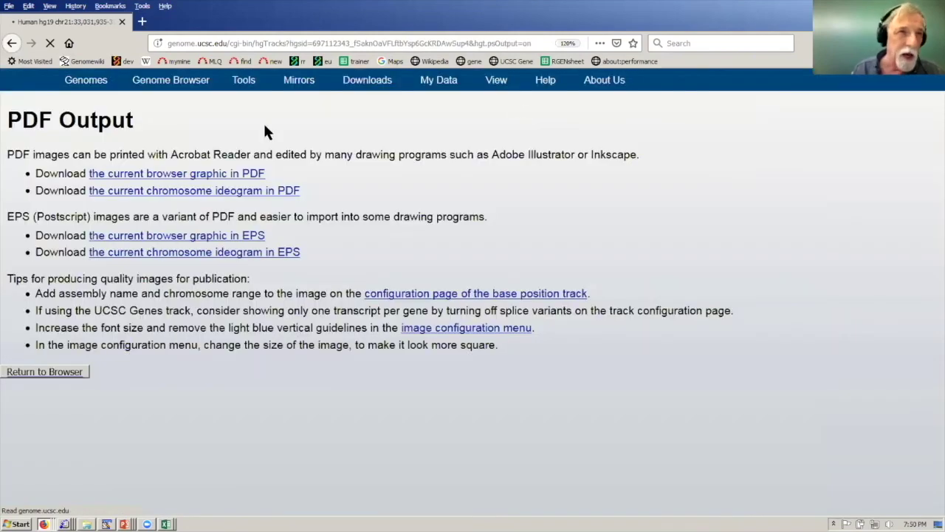
{"action": "left_click", "coordinate": [185, 176]}
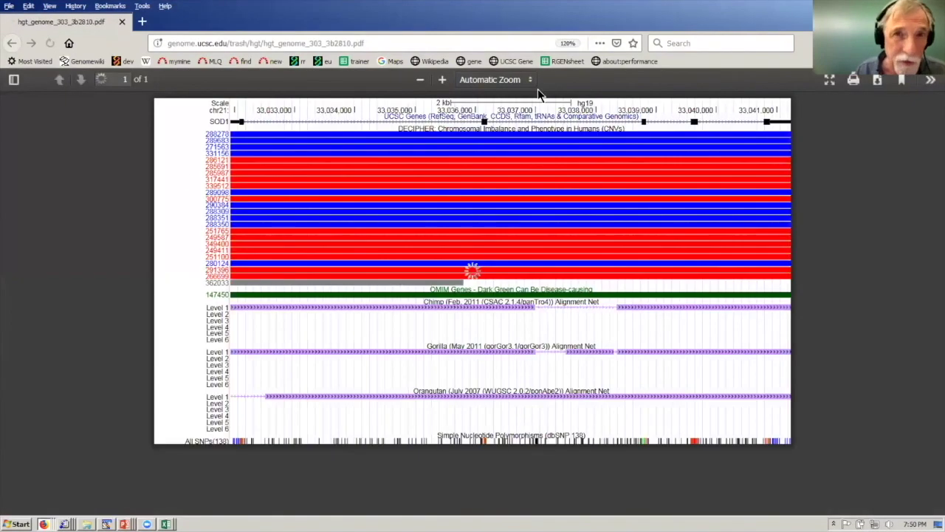
Zoom into the PDF to read the track labels, then go back to the SOD1 view.
{"action": "left_click", "coordinate": [443, 80]}
{"action": "left_click", "coordinate": [443, 80]}
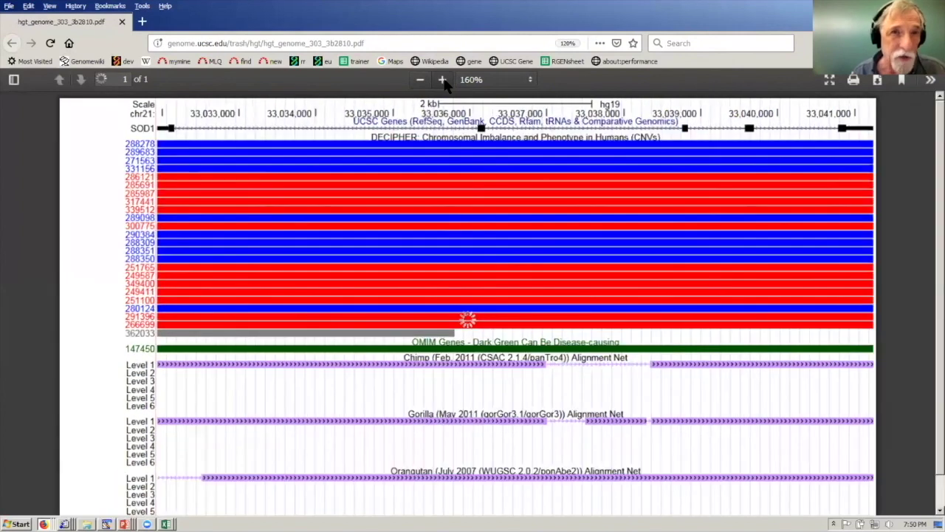
{"action": "left_click", "coordinate": [443, 79]}
{"action": "left_click", "coordinate": [443, 80]}
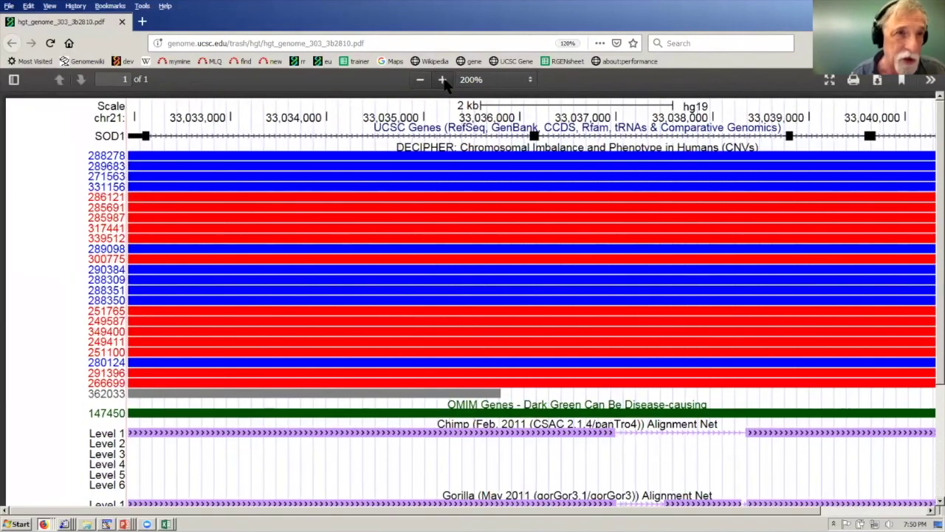
{"action": "left_click", "coordinate": [443, 80]}
{"action": "left_click", "coordinate": [443, 80]}
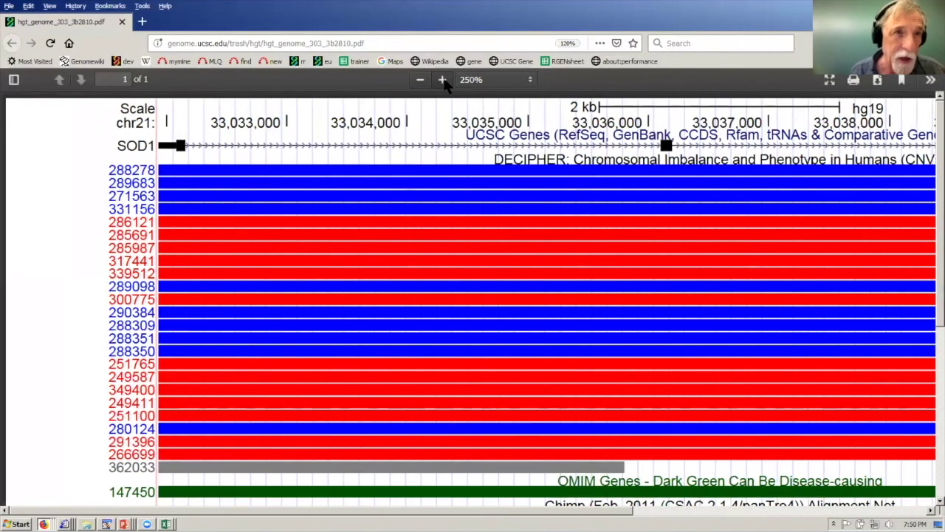
{"action": "left_click", "coordinate": [443, 79]}
{"action": "left_click", "coordinate": [443, 80]}
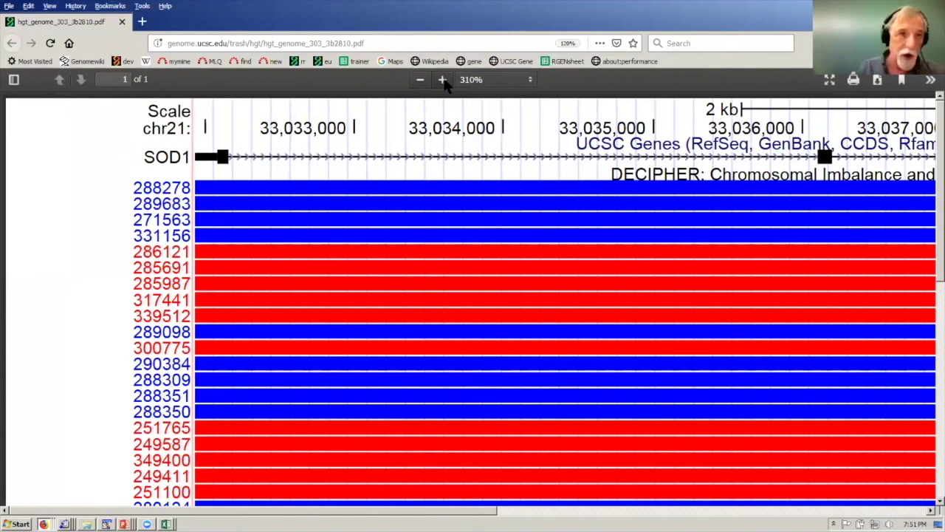
{"action": "key", "text": "alt+Left"}
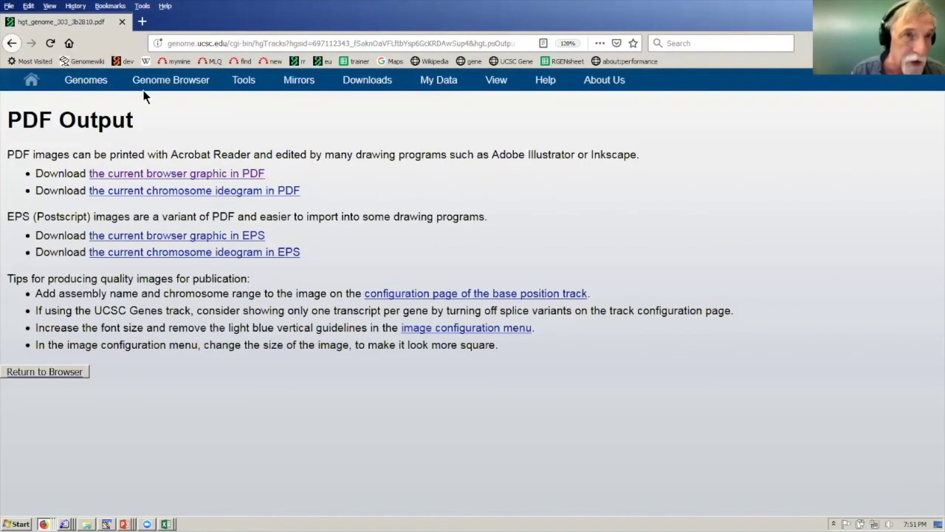
{"action": "left_click", "coordinate": [198, 83]}
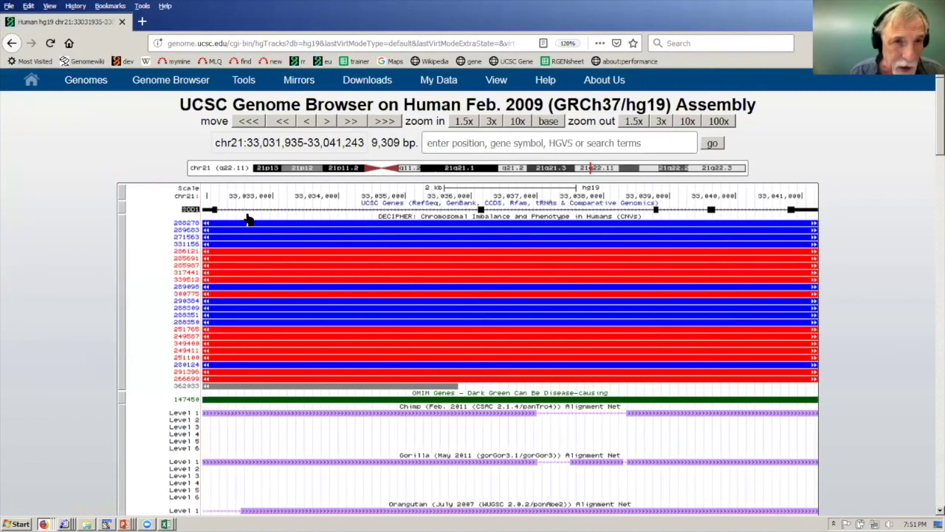
View the DECIPHER track graphic as a PNG image, then close the image tab.
{"action": "right_click", "coordinate": [248, 219]}
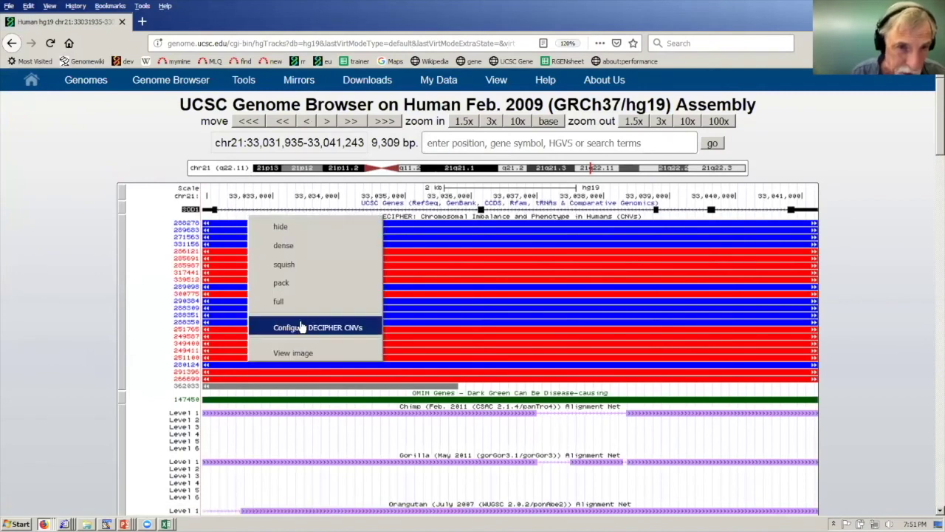
{"action": "left_click", "coordinate": [300, 353]}
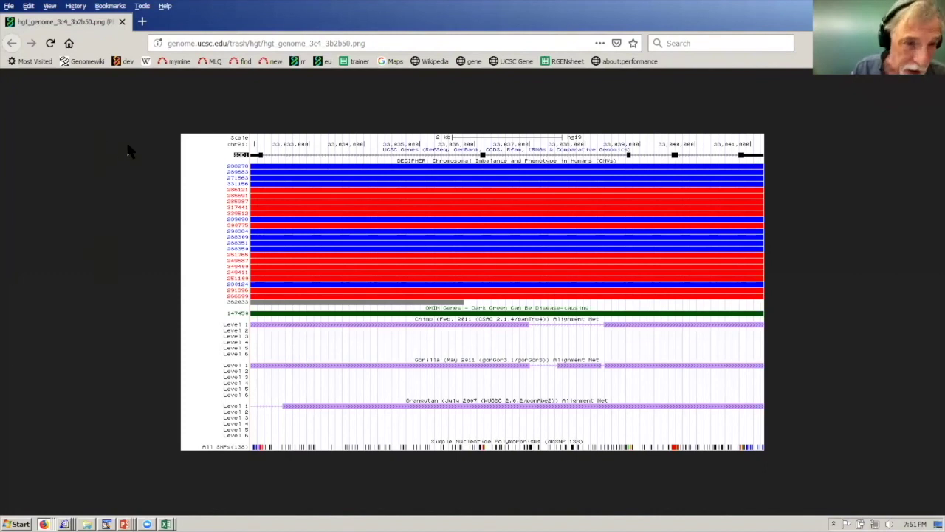
{"action": "left_click", "coordinate": [123, 23]}
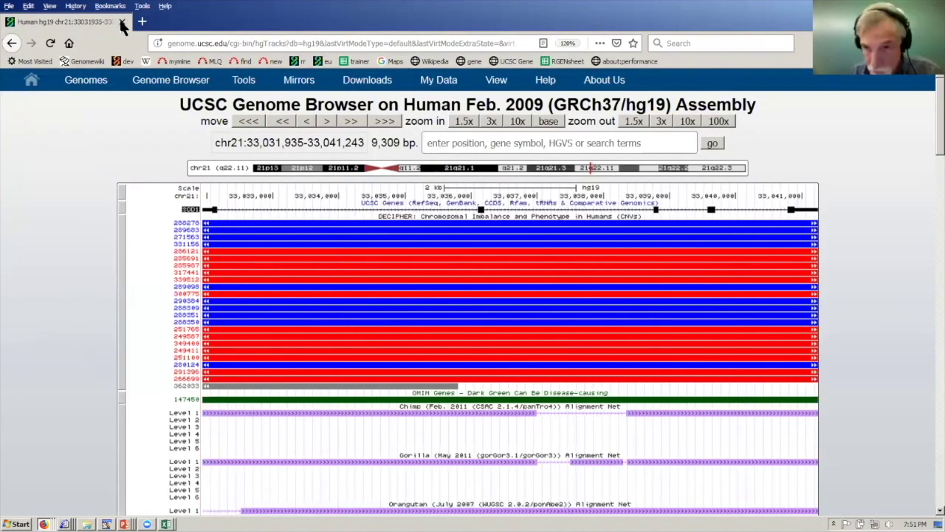